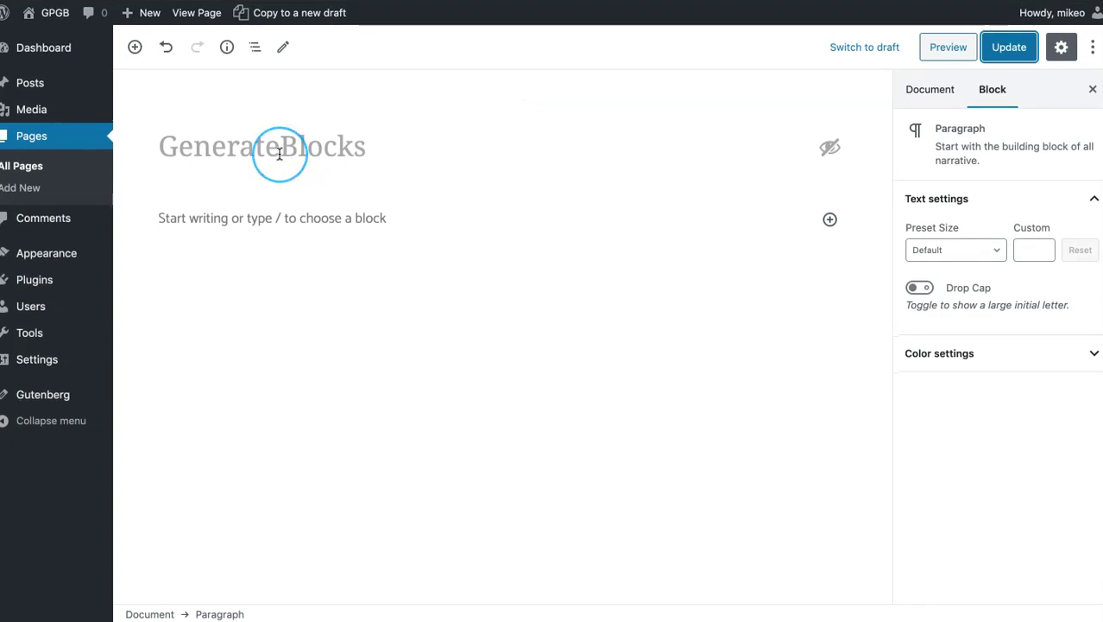
Open the Block Manager, examine which blocks are enabled in each category, and close it.
left_click(458, 125)
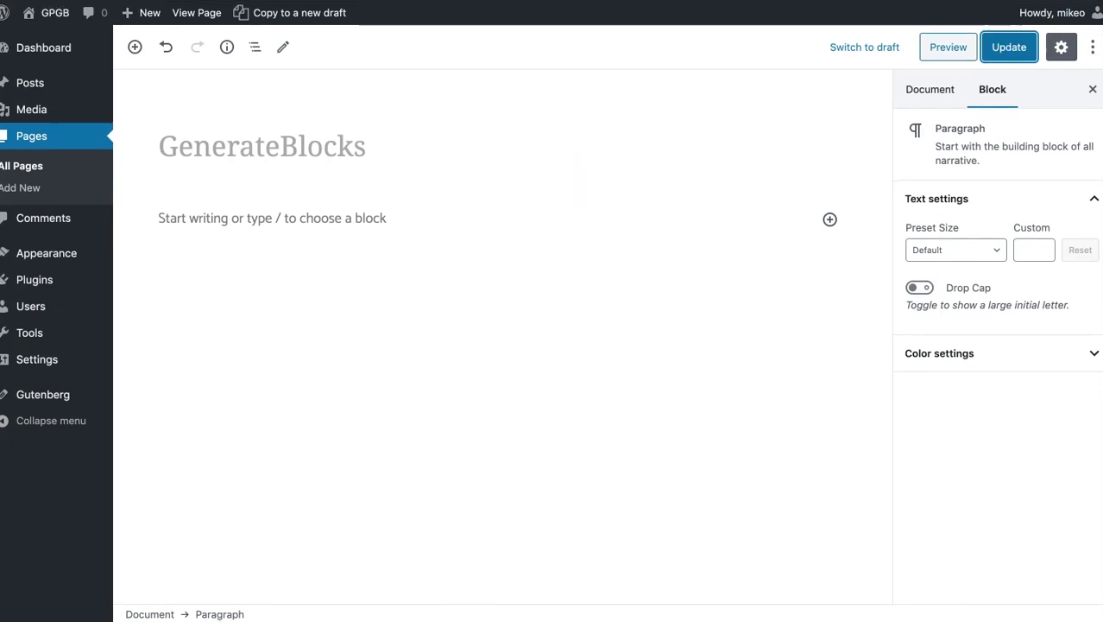
left_click(1091, 46)
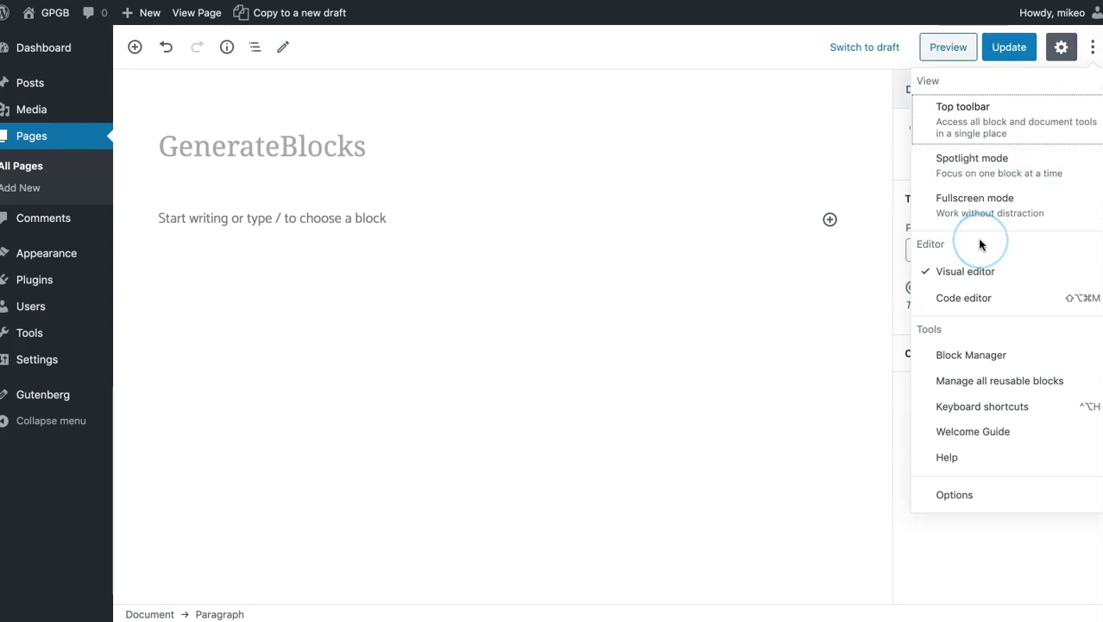
left_click(948, 352)
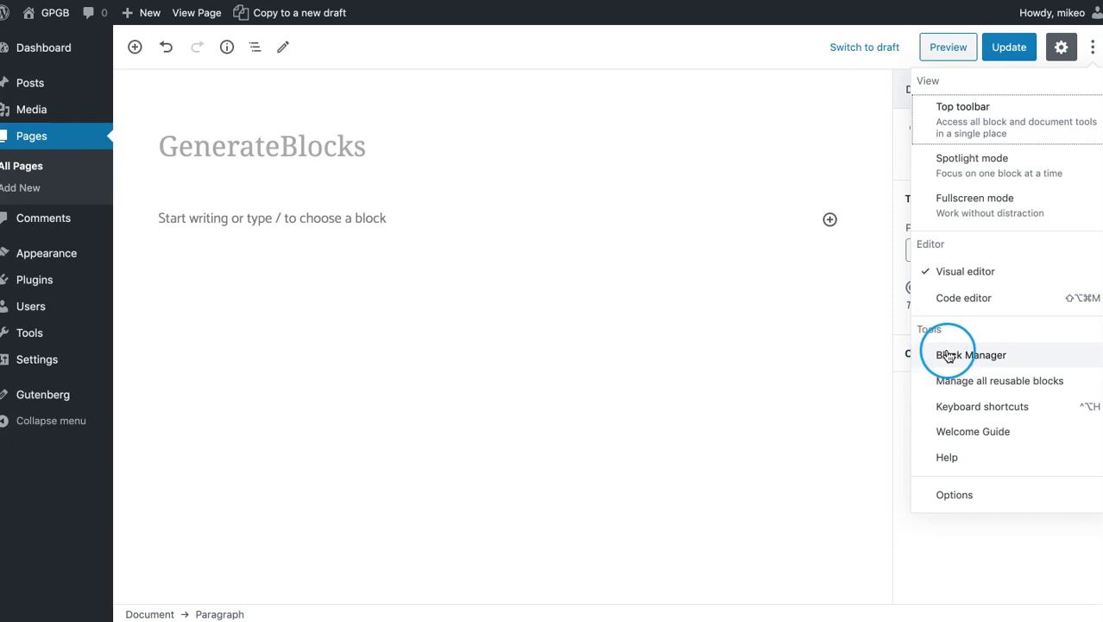
left_click(1020, 354)
scroll(524, 276, "down", 1)
scroll(525, 278, "down", 15)
scroll(524, 278, "down", 5)
scroll(524, 278, "up", 20)
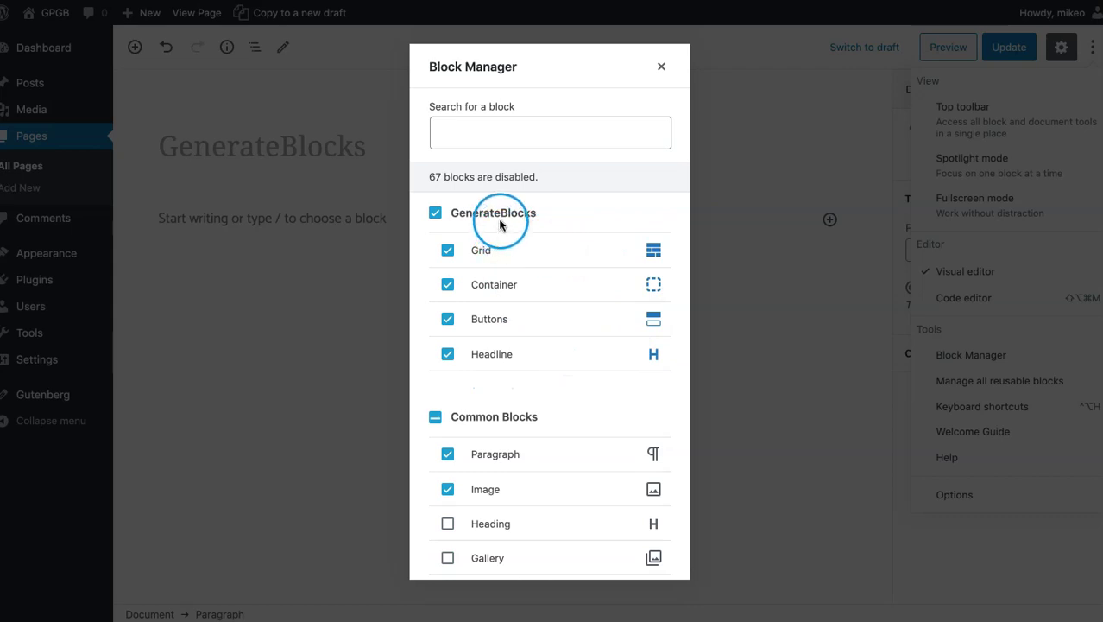
scroll(516, 329, "down", 2)
scroll(515, 329, "up", 1)
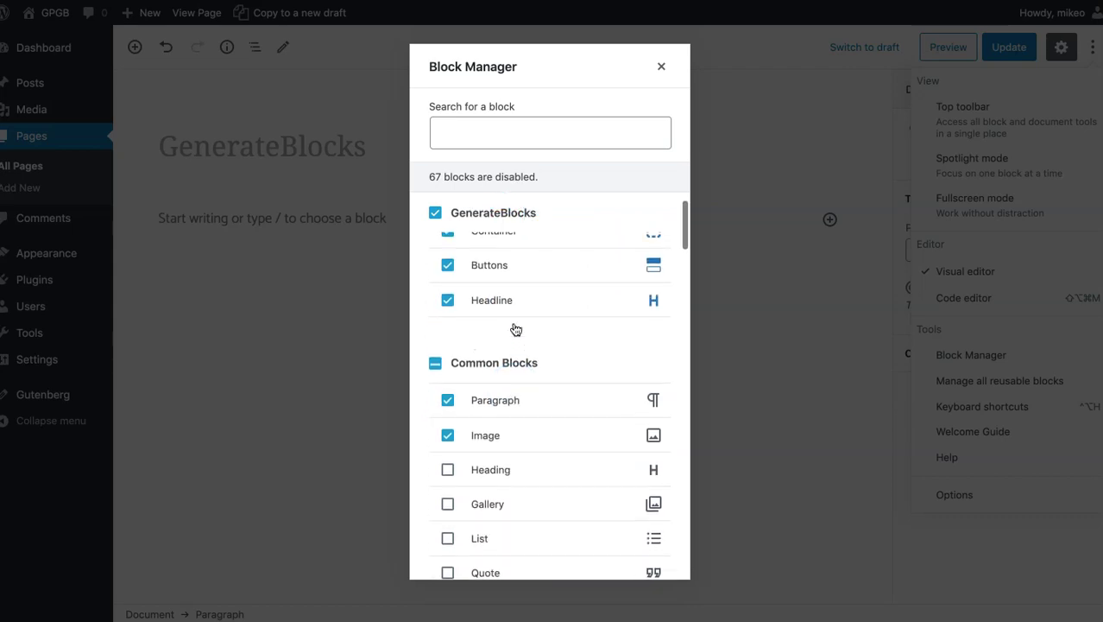
scroll(537, 276, "up", 1)
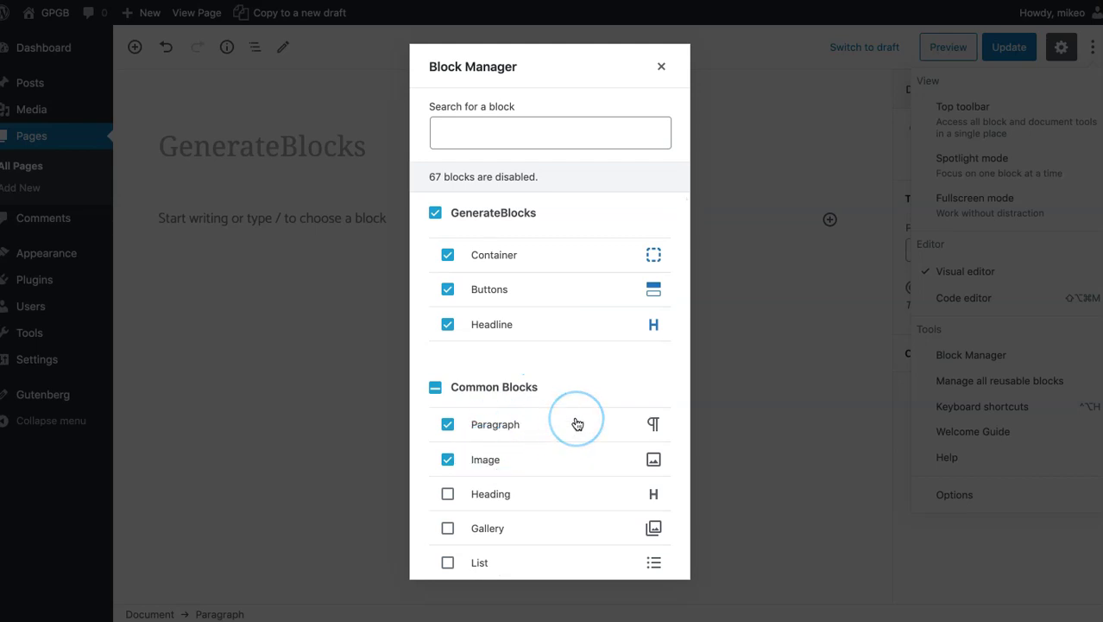
scroll(577, 423, "down", 3)
scroll(577, 423, "down", 2)
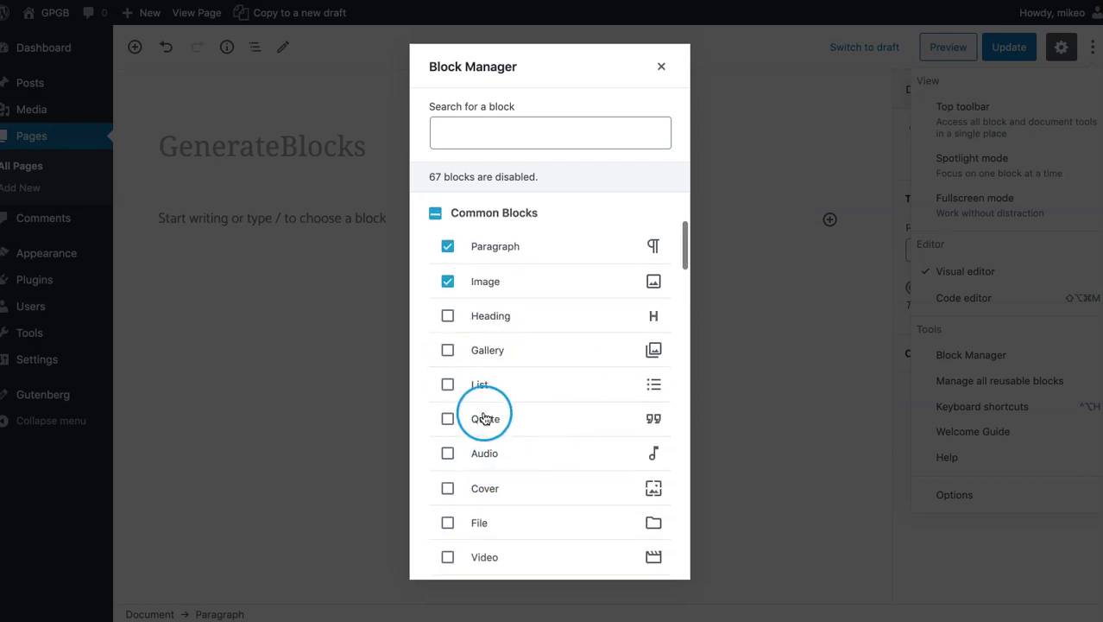
scroll(554, 358, "up", 4)
scroll(554, 357, "down", 10)
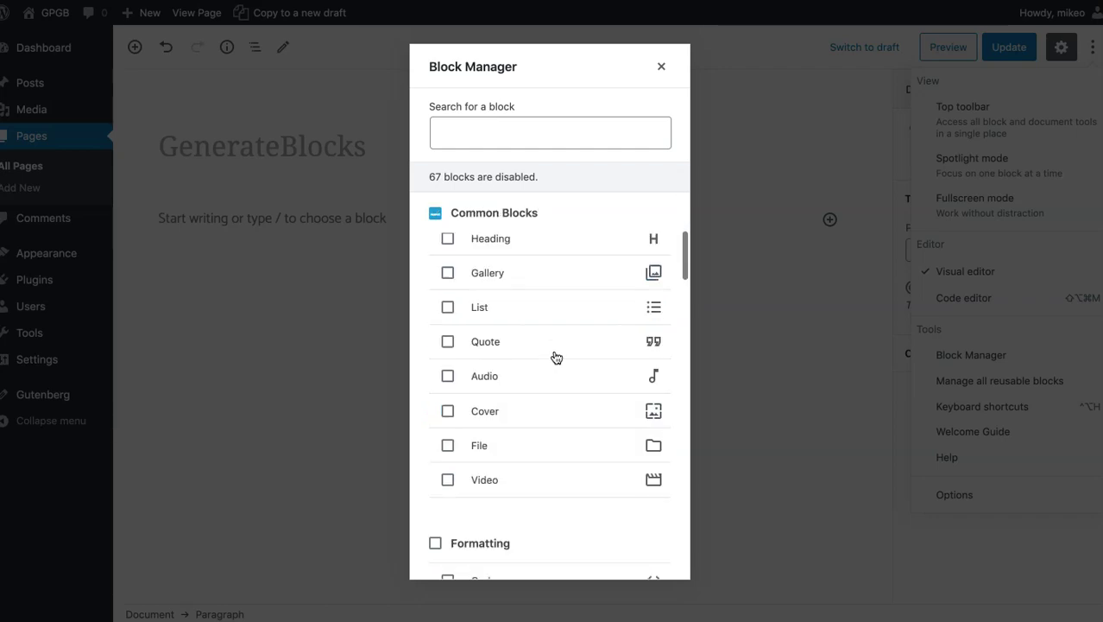
scroll(556, 358, "down", 4)
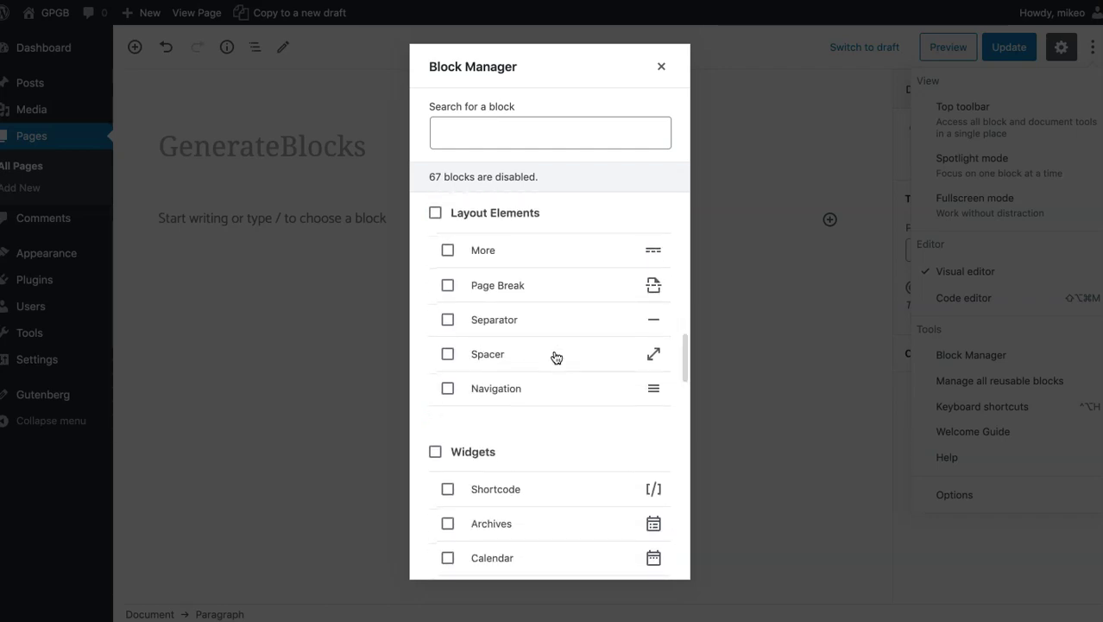
scroll(556, 357, "down", 3)
scroll(556, 358, "up", 12)
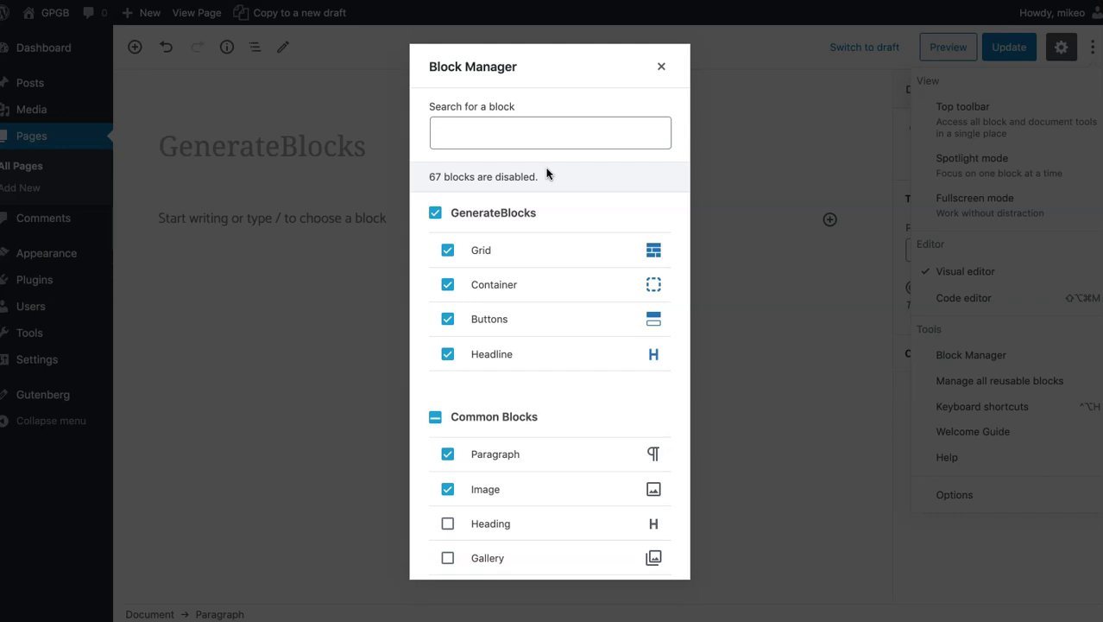
left_click(662, 67)
Insert a Container block in the empty page body and set its alignment to Full width.
left_click(403, 215)
left_click(830, 220)
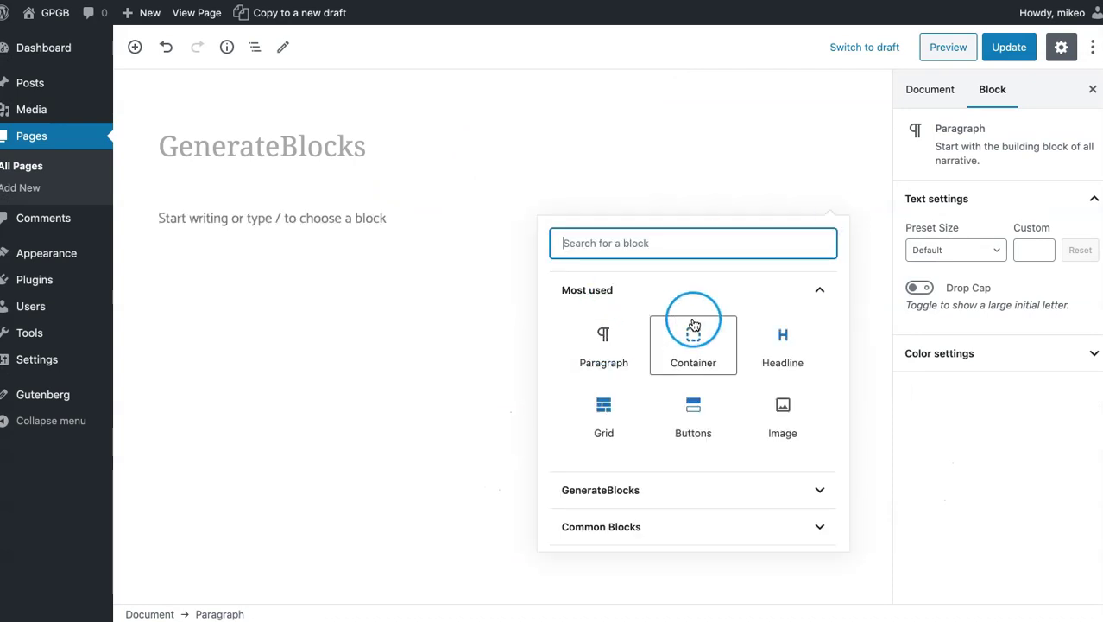
left_click(695, 332)
left_click(210, 185)
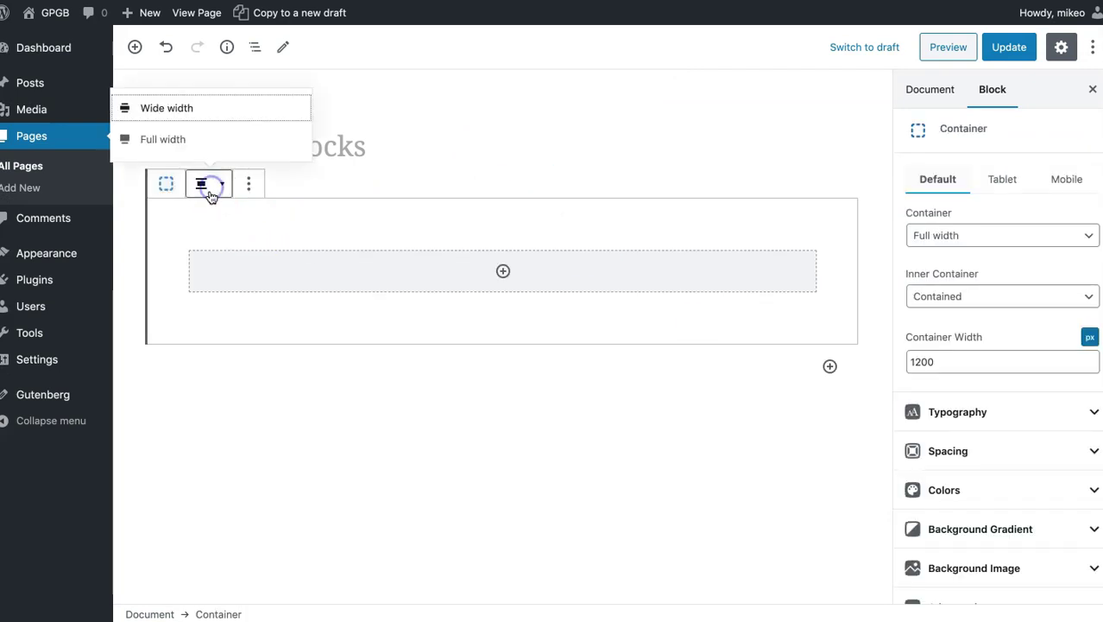
left_click(214, 140)
left_click(504, 136)
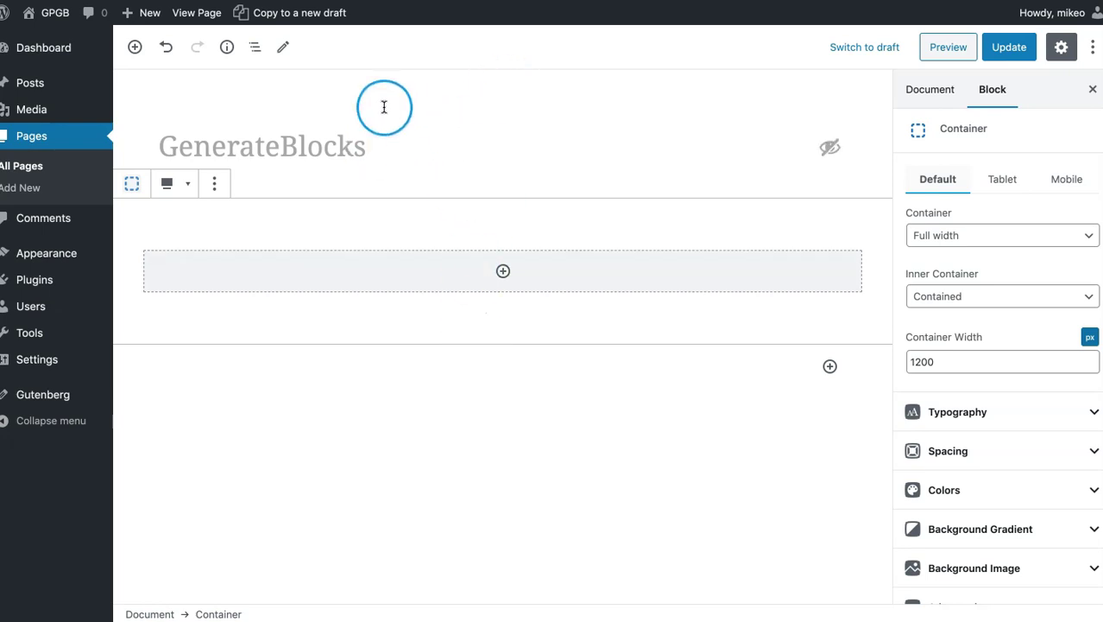
Set winter.jpg from the media library as the Container block's background image.
left_click(253, 46)
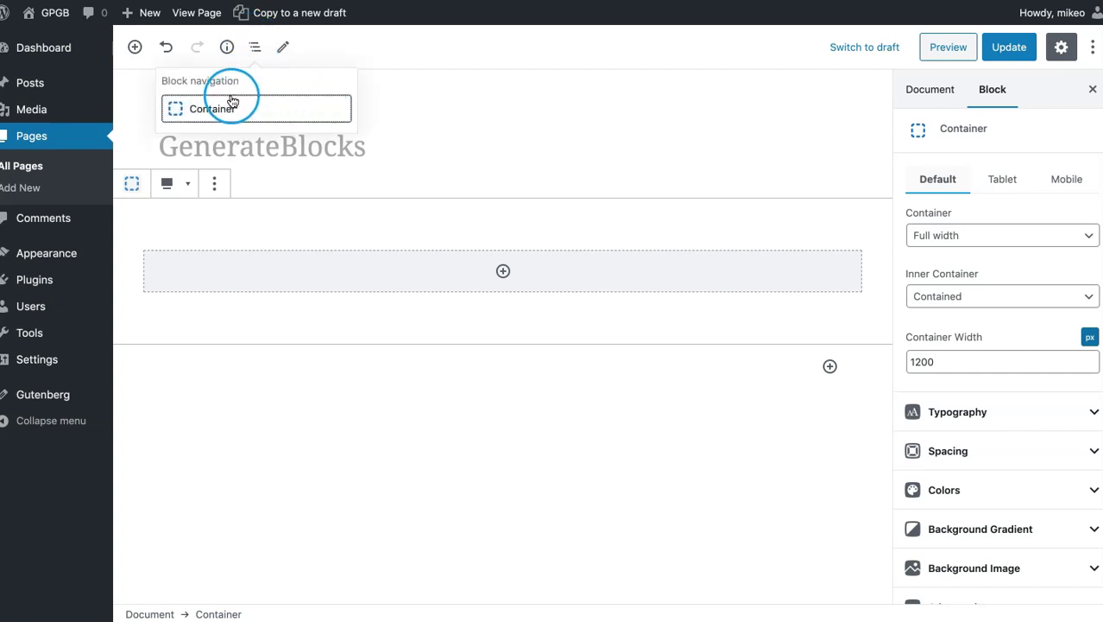
left_click(255, 48)
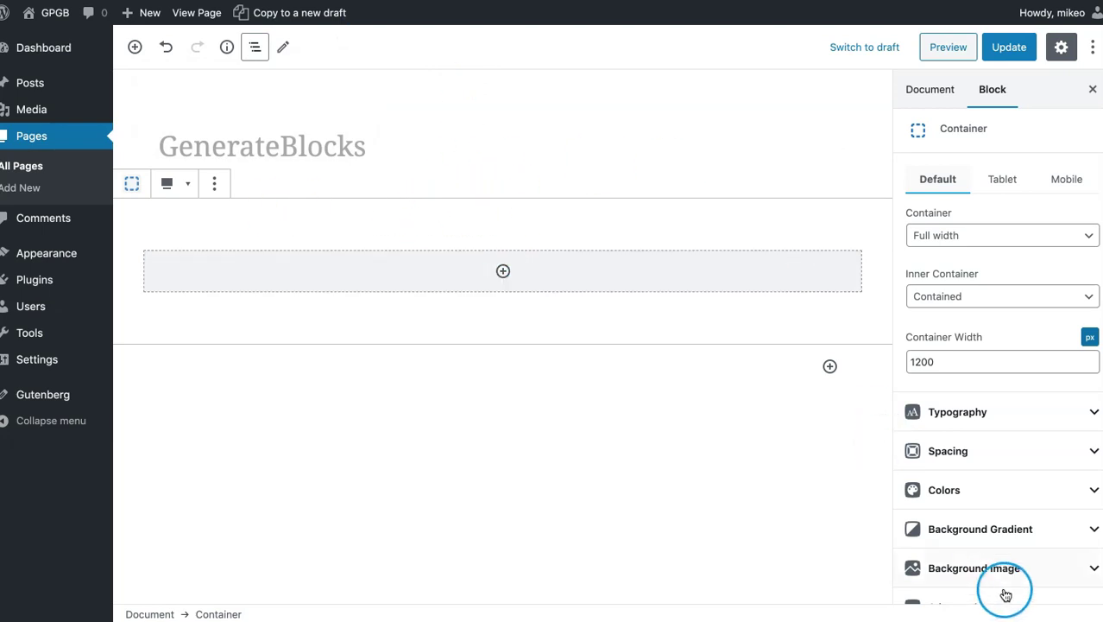
left_click(1029, 568)
left_click(1032, 498)
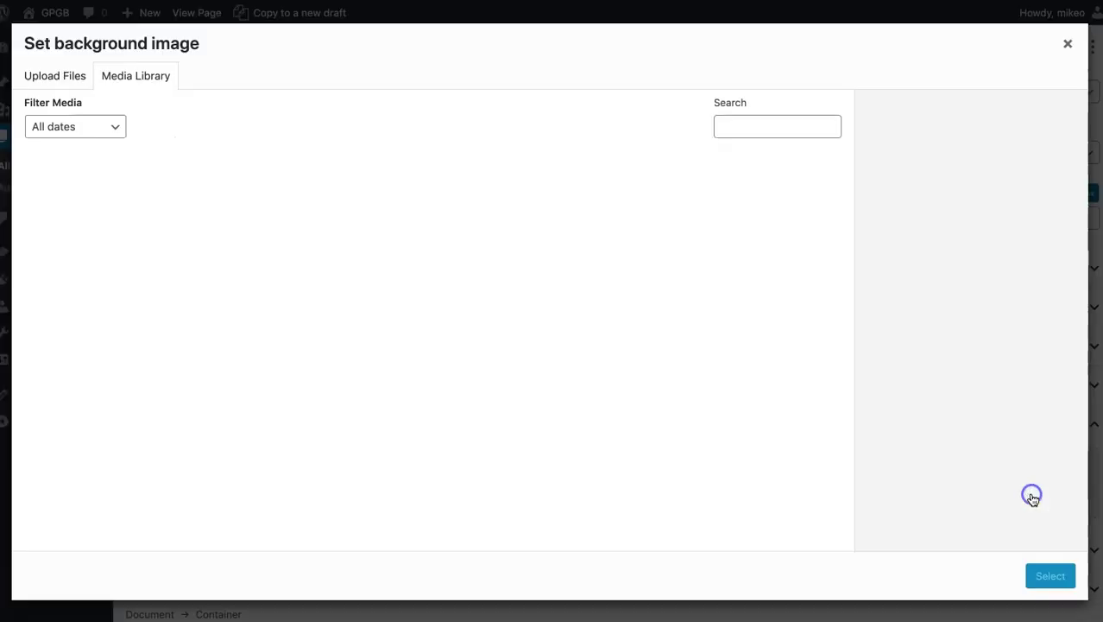
left_click(104, 213)
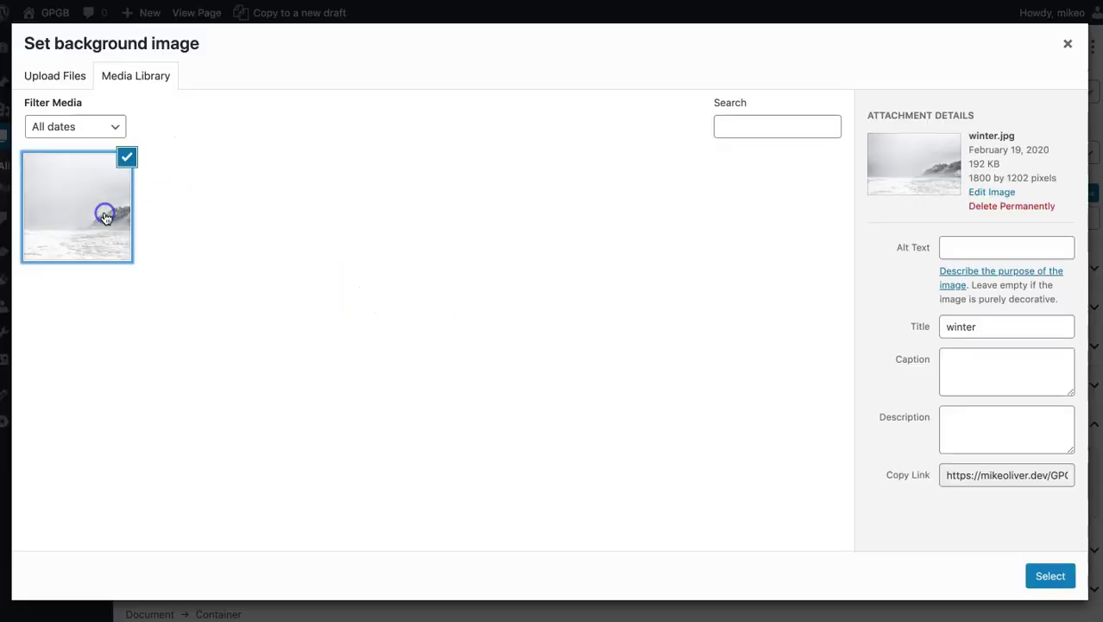
left_click(1054, 577)
Set the Container's top and bottom padding to 200 px in its default spacing.
left_click(913, 307)
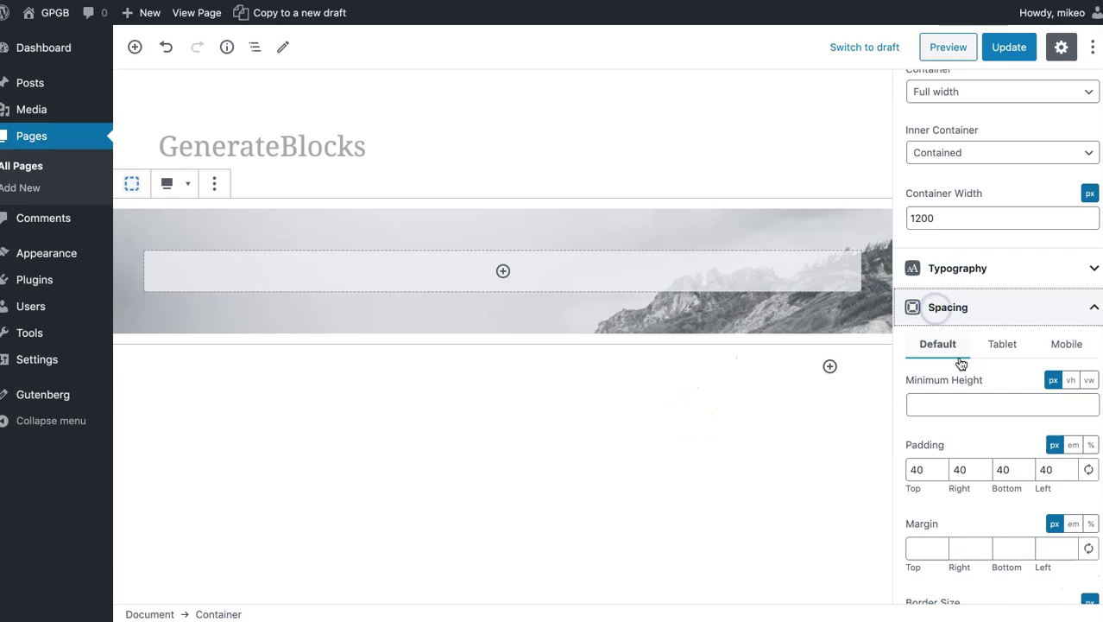
scroll(928, 442, "down", 1)
left_click(920, 436)
double_click(920, 436)
type("200")
key("Tab")
key("Tab")
type("200")
Update the page, preview it on the front end, and return to the editor.
left_click(971, 50)
left_click(930, 46)
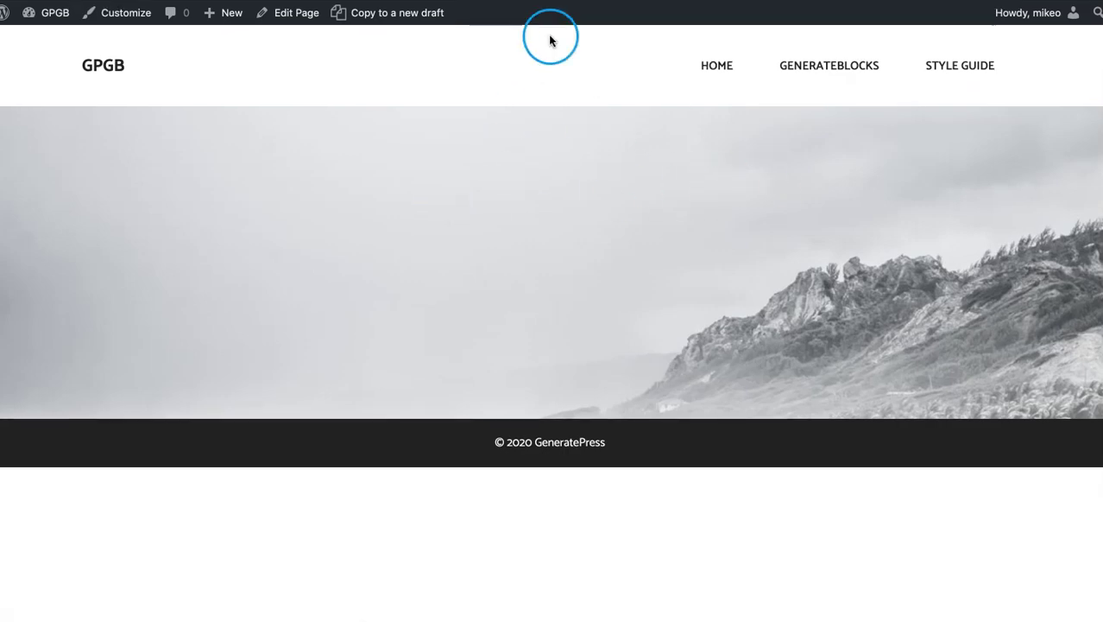
left_click(380, 2)
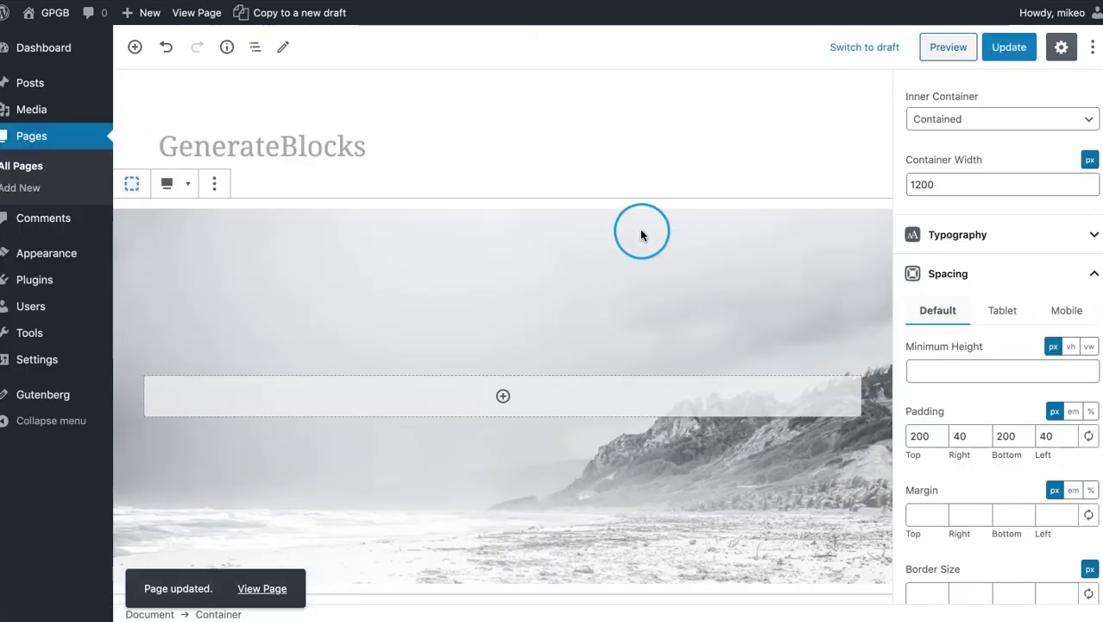
Select the Container through the block navigation and view its Spacing options for the Default and Tablet sizes.
left_click(254, 46)
left_click(202, 110)
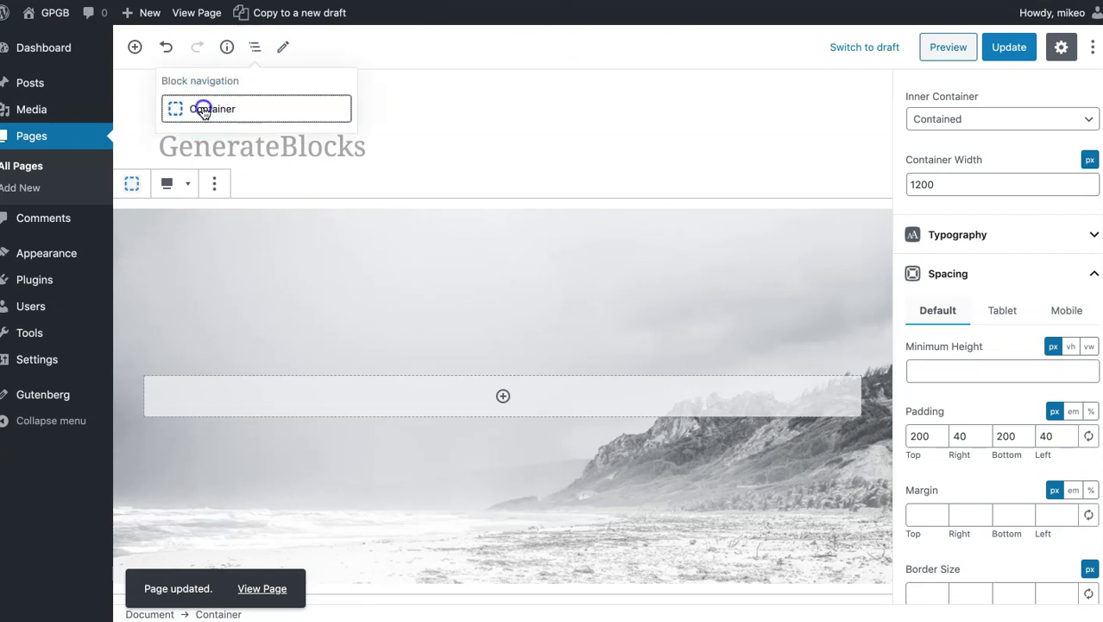
scroll(966, 298, "down", 2)
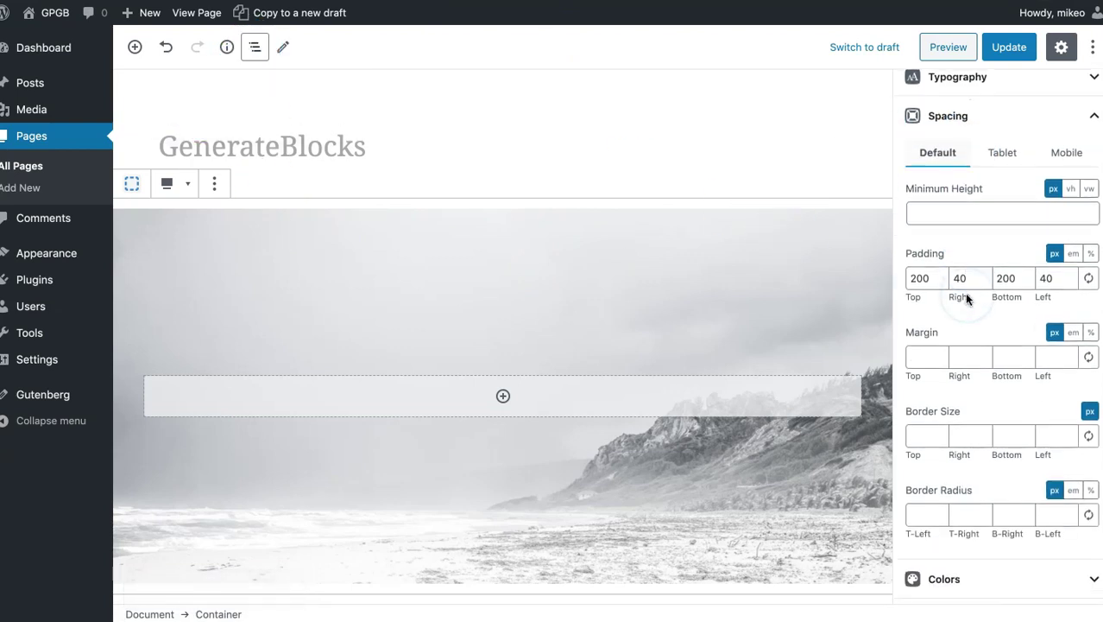
scroll(964, 292, "down", 1)
left_click(937, 133)
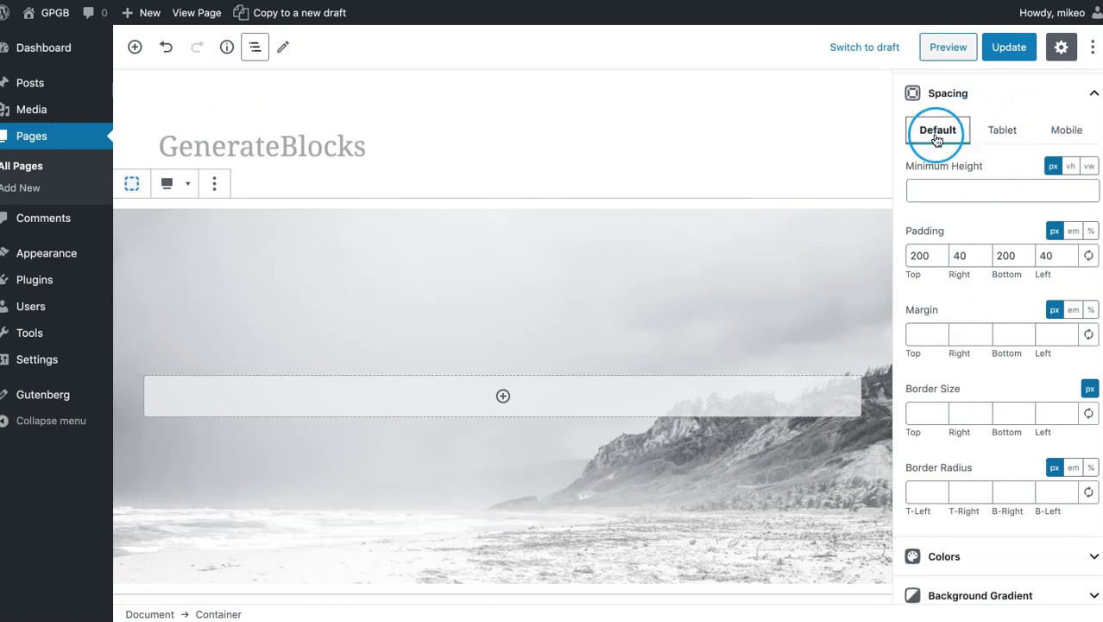
left_click(999, 129)
left_click(940, 127)
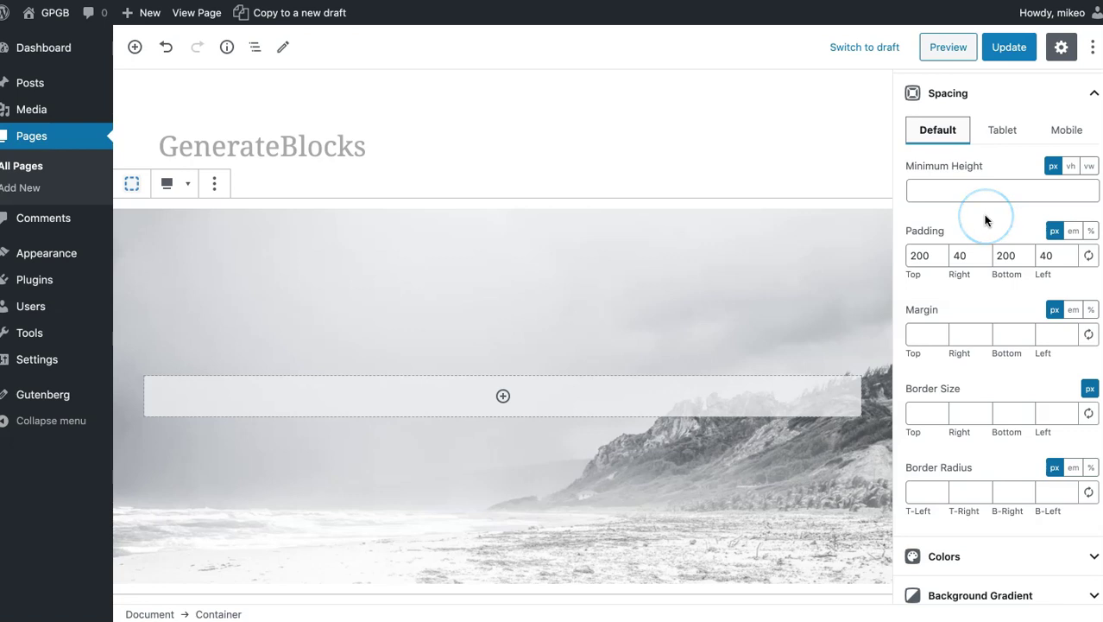
Examine the Container's Colors, Background Gradient and Background Image options, including the available Attachment choices, keeping Attachment on scroll.
scroll(985, 220, "down", 5)
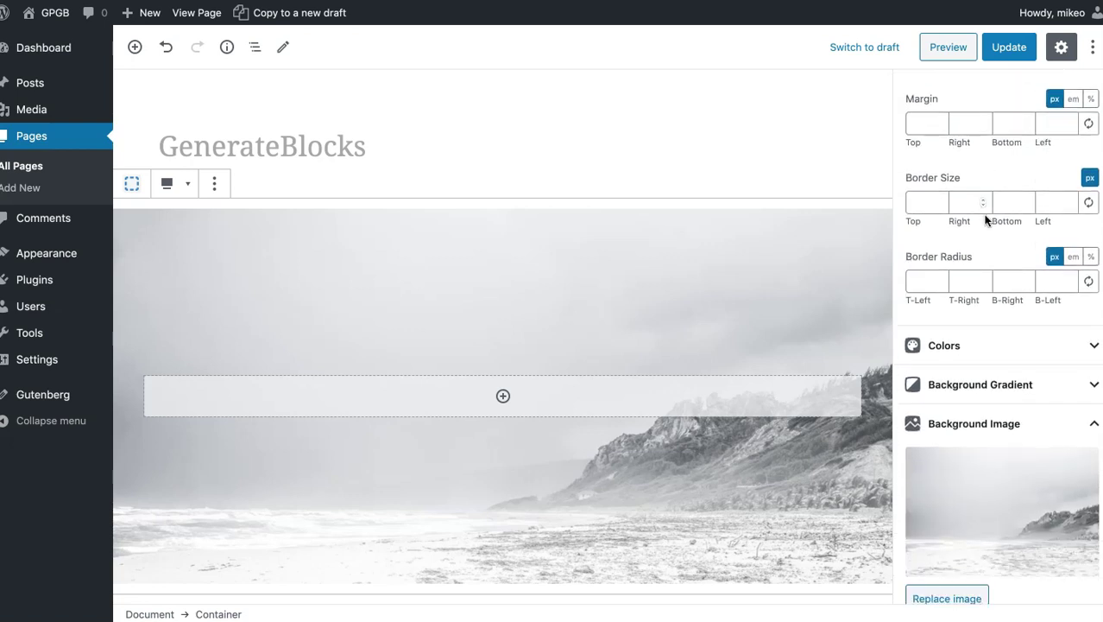
left_click(990, 285)
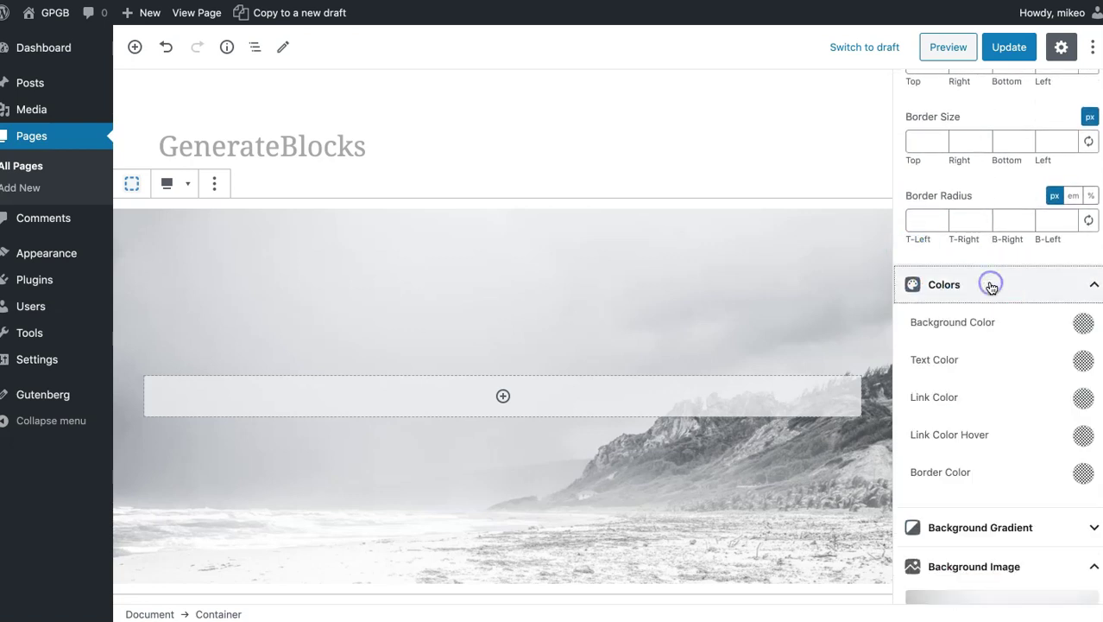
scroll(987, 259, "down", 3)
scroll(1000, 315, "down", 4)
left_click(973, 227)
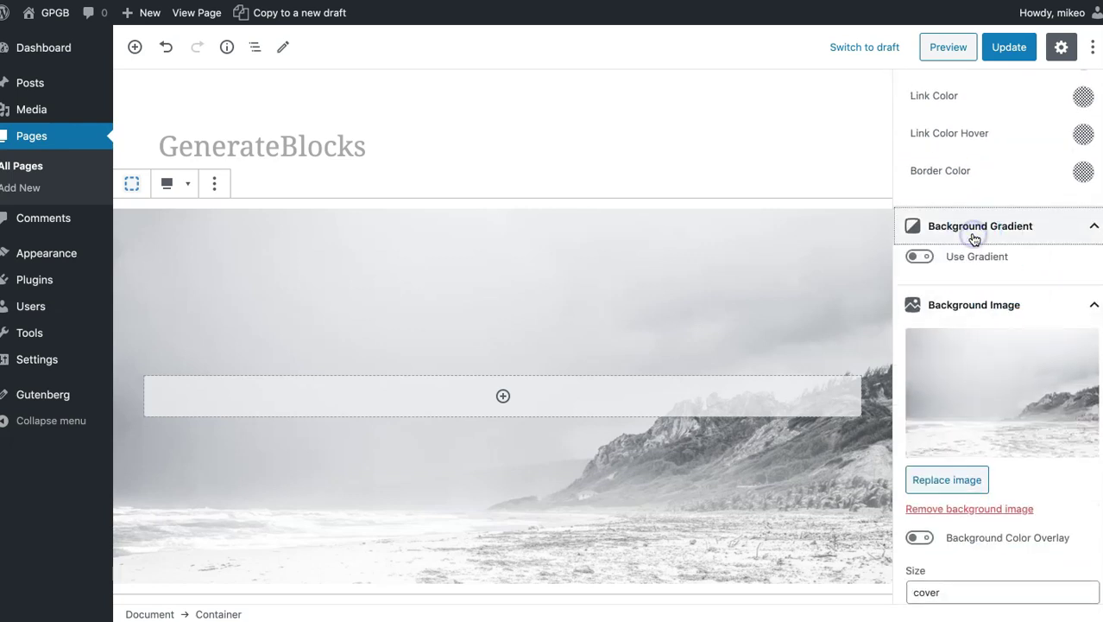
scroll(964, 208, "down", 1)
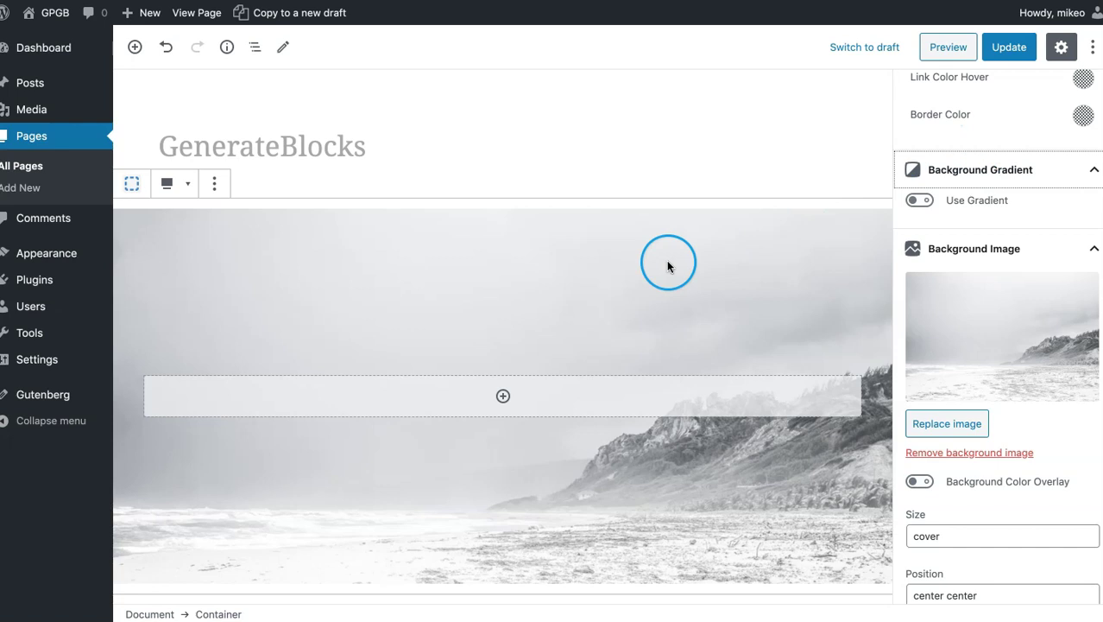
scroll(997, 321, "down", 3)
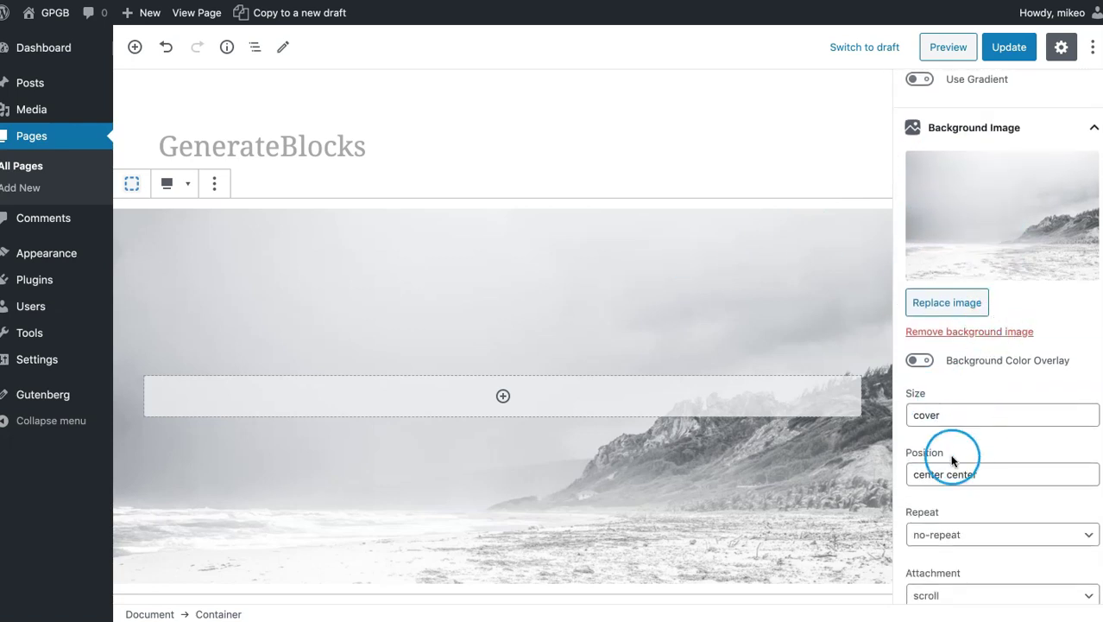
scroll(956, 453, "down", 3)
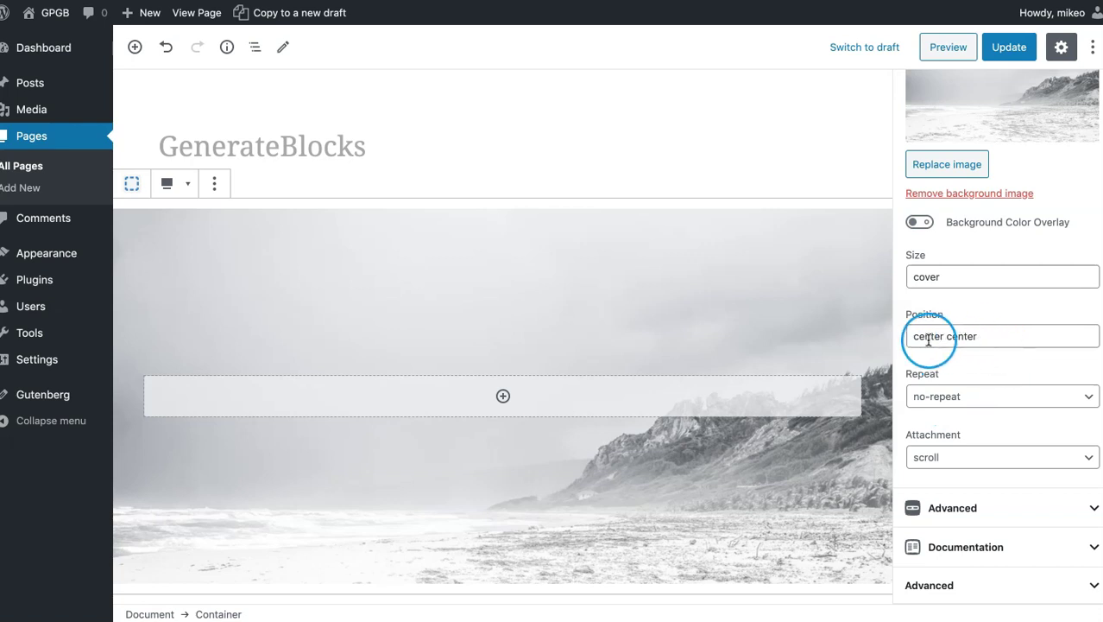
left_click(946, 457)
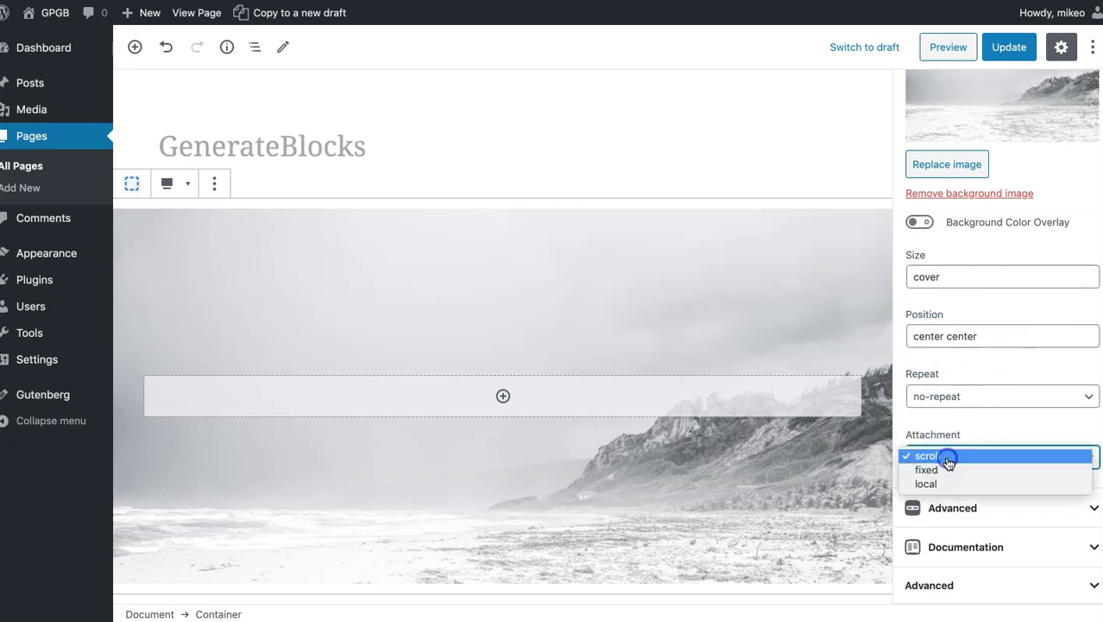
left_click(947, 455)
Enable the background gradient on the Container block.
scroll(997, 407, "up", 5)
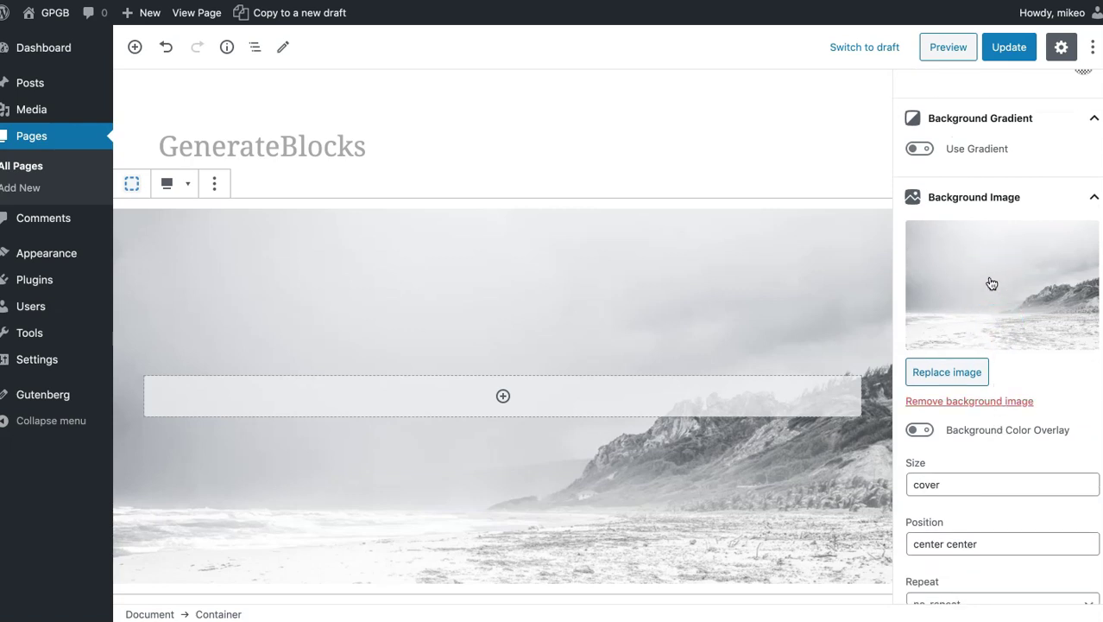
scroll(992, 283, "up", 2)
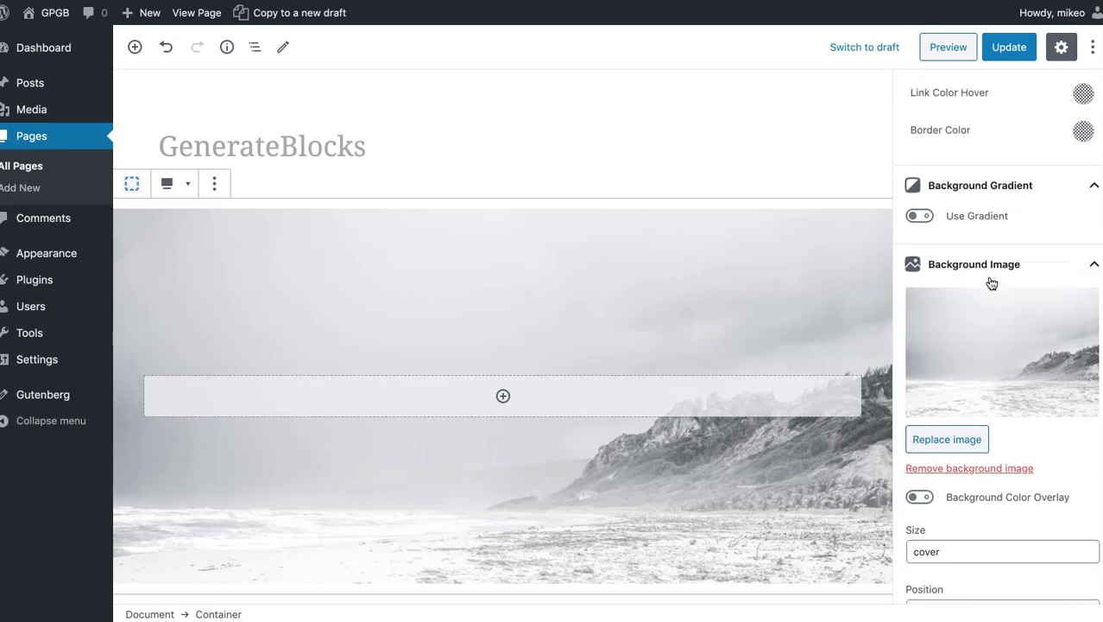
scroll(968, 181, "up", 1)
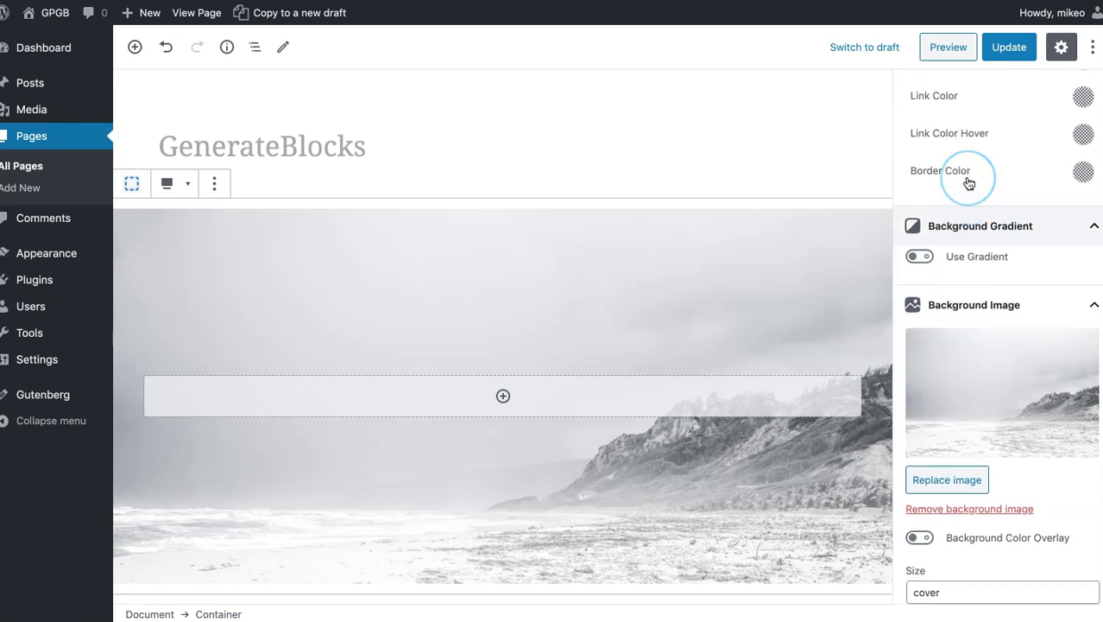
left_click(918, 257)
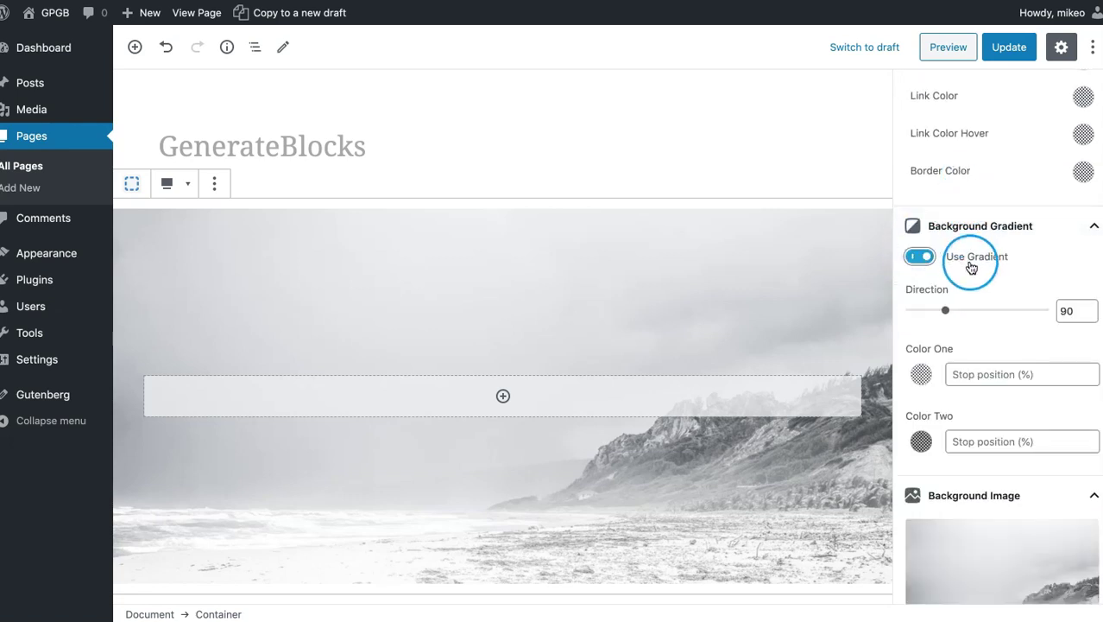
Set gradient Color One to white #ffffff at 0.9 opacity with a stop position of 20%.
left_click(920, 376)
scroll(920, 380, "down", 3)
scroll(924, 379, "down", 4)
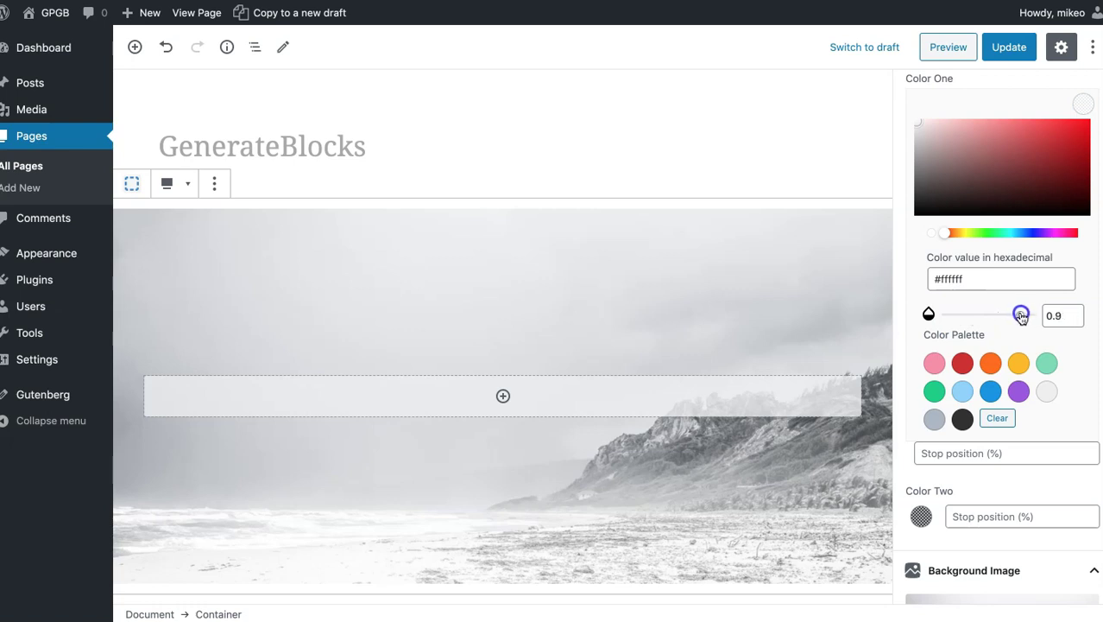
left_click(937, 453)
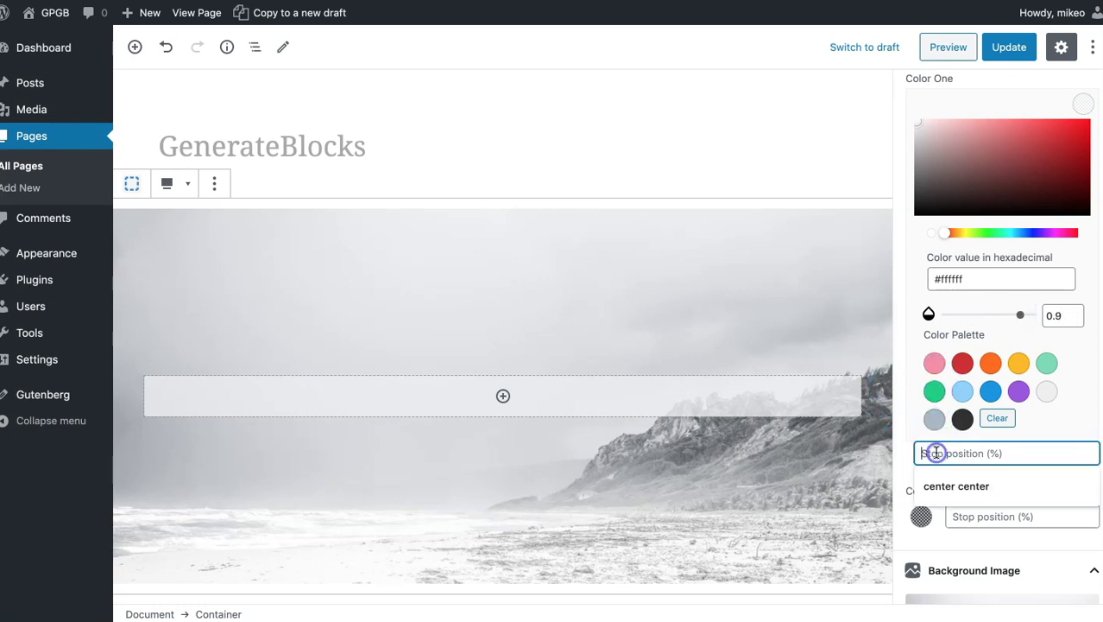
type("20")
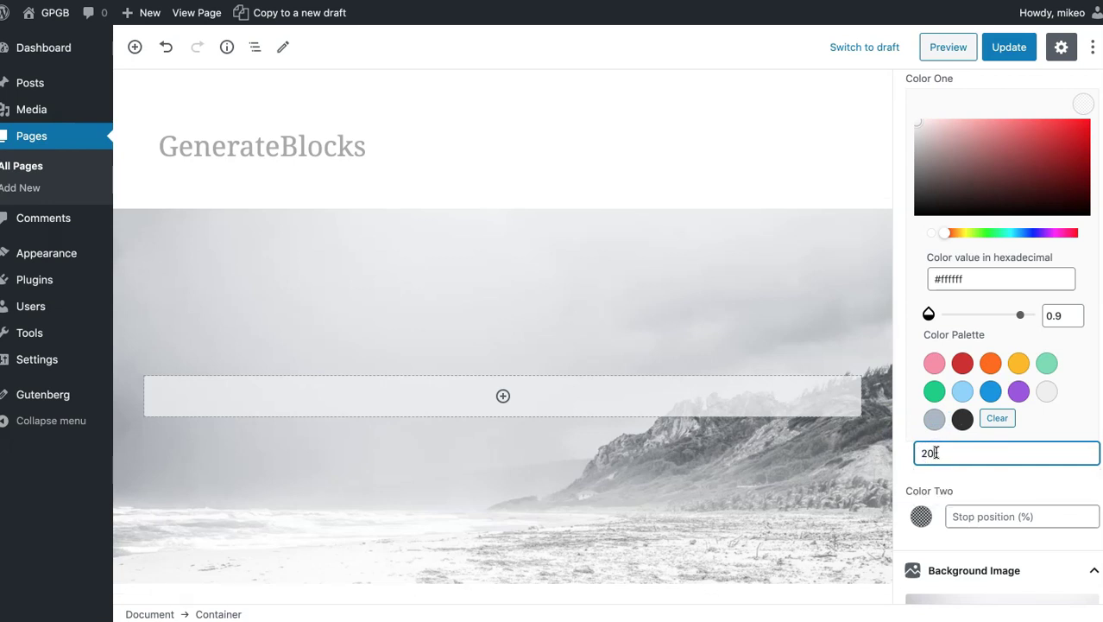
Set gradient Color Two to the dark grey #313131 at 0.7 opacity with a stop position of 100%.
scroll(937, 450, "down", 2)
left_click(921, 416)
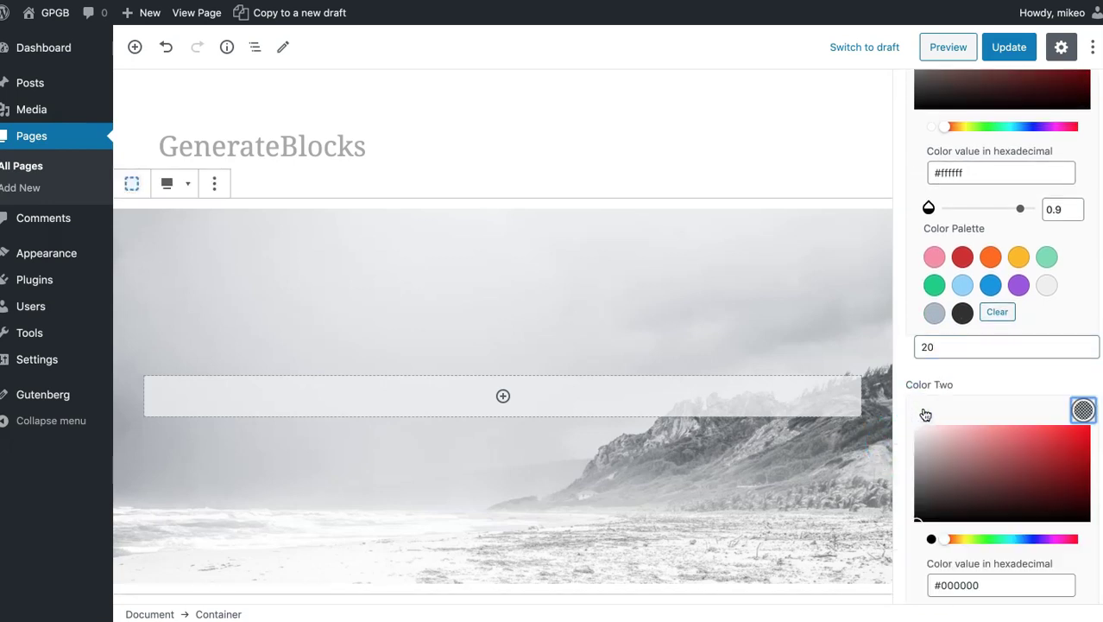
scroll(924, 415, "down", 5)
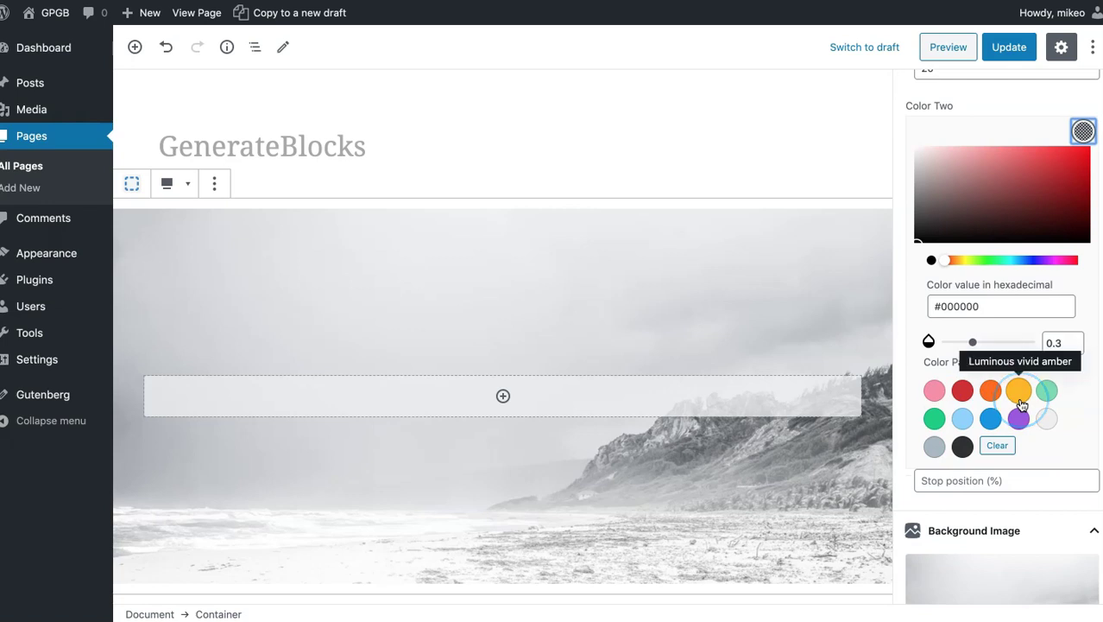
left_click(964, 445)
left_click(973, 341)
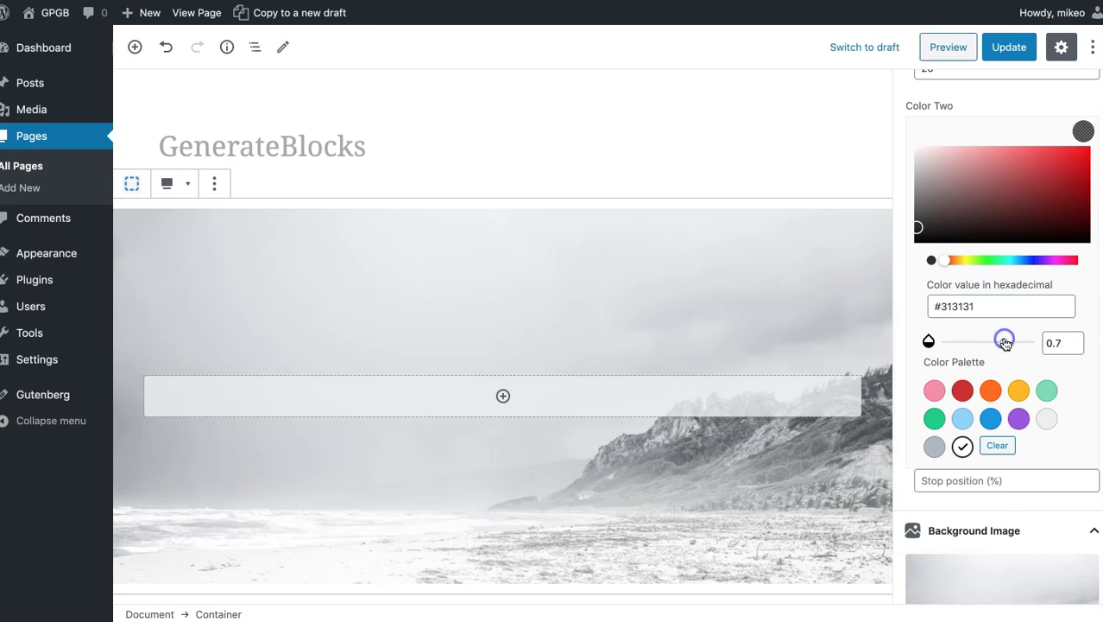
left_click(954, 481)
type("1")
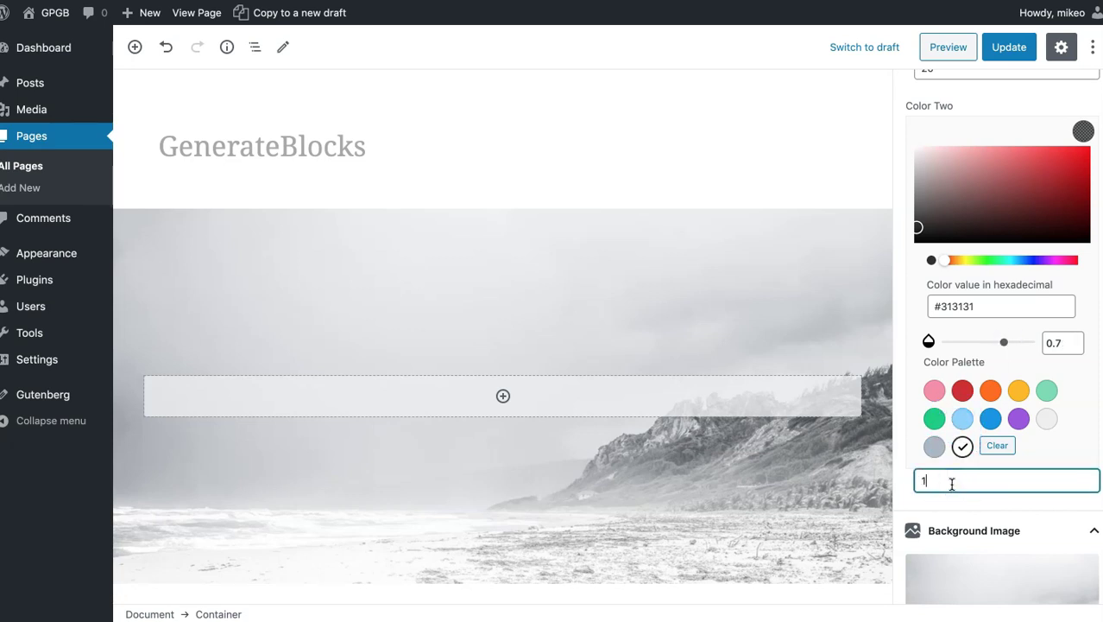
Enable Background Color Overlay for the background image and raise gradient Color Two's opacity to 0.8.
scroll(973, 345, "down", 5)
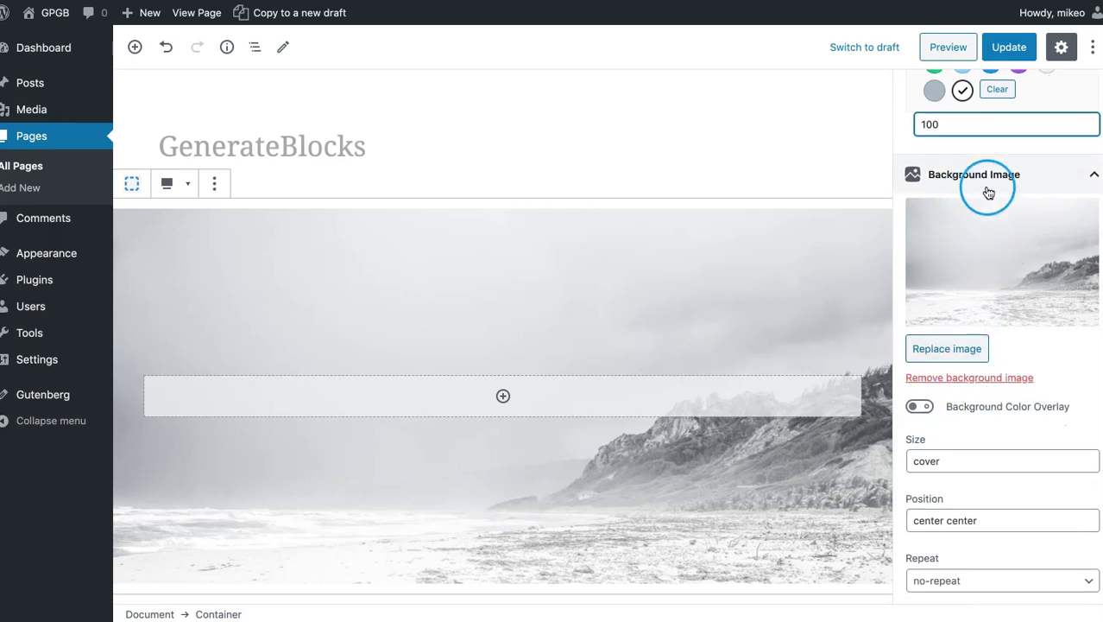
left_click(989, 409)
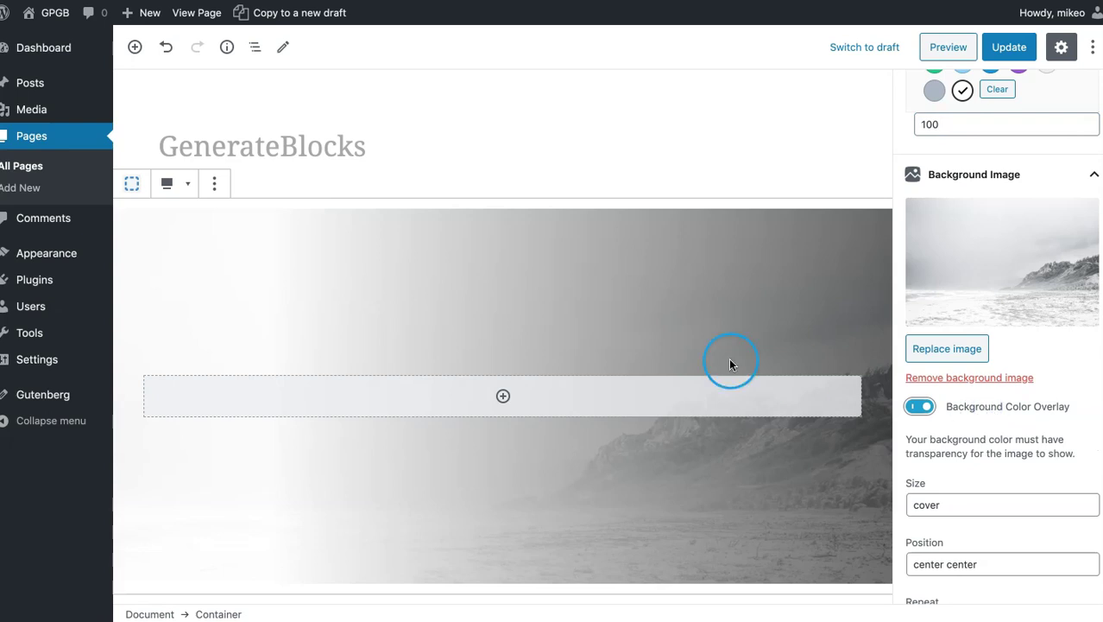
scroll(990, 302, "up", 2)
scroll(989, 302, "up", 4)
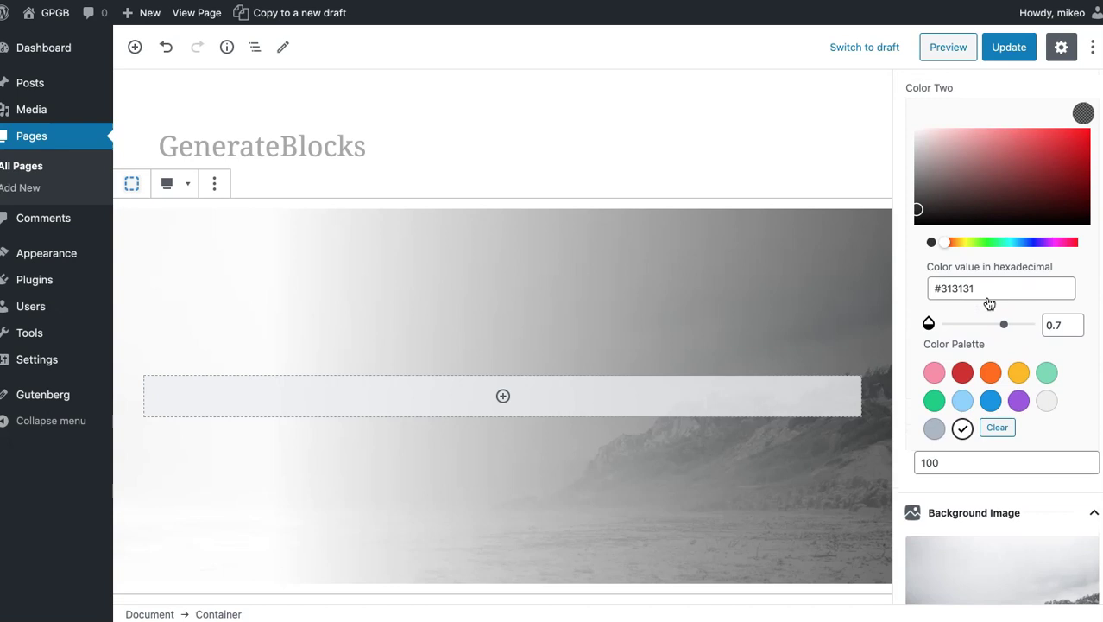
scroll(990, 302, "up", 1)
mouse_move(1002, 351)
left_mouse_down()
mouse_move(987, 350)
mouse_move(1015, 352)
left_mouse_up()
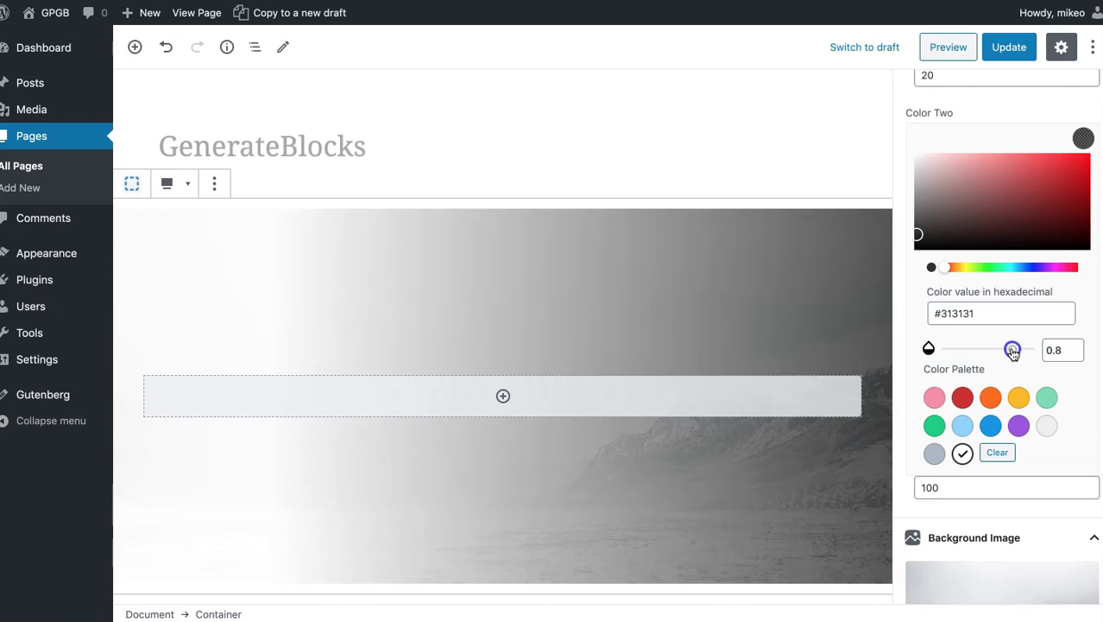
Lower the opacity of gradient Color One to 0.2.
scroll(1010, 294, "up", 4)
left_click(1019, 273)
left_click_drag(1019, 274, 971, 274)
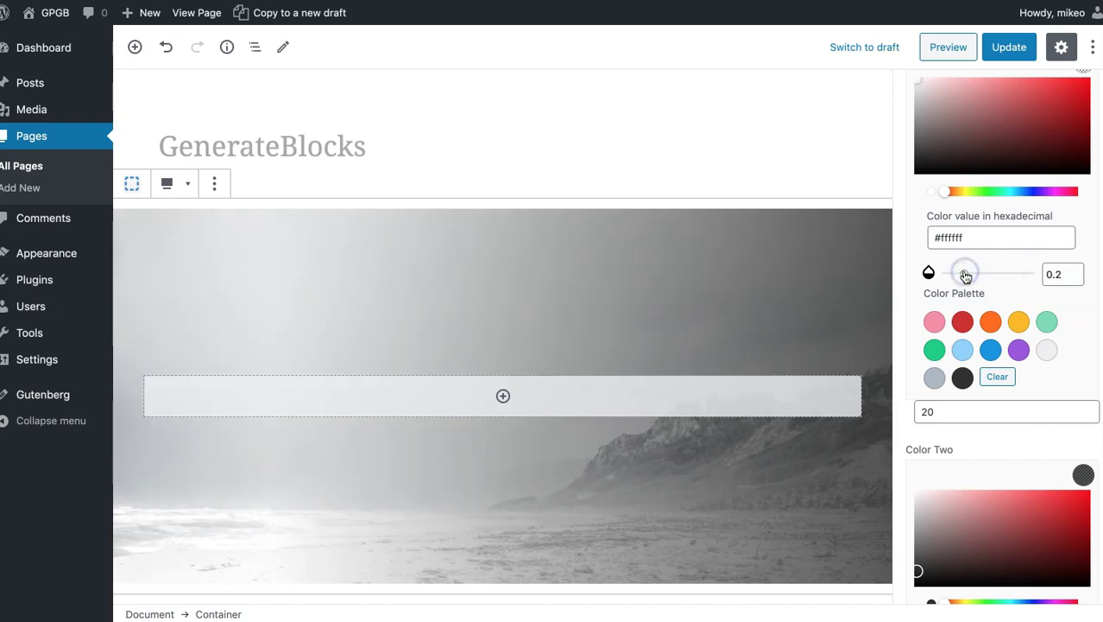
Set the background gradient's direction to 275.
scroll(912, 289, "up", 4)
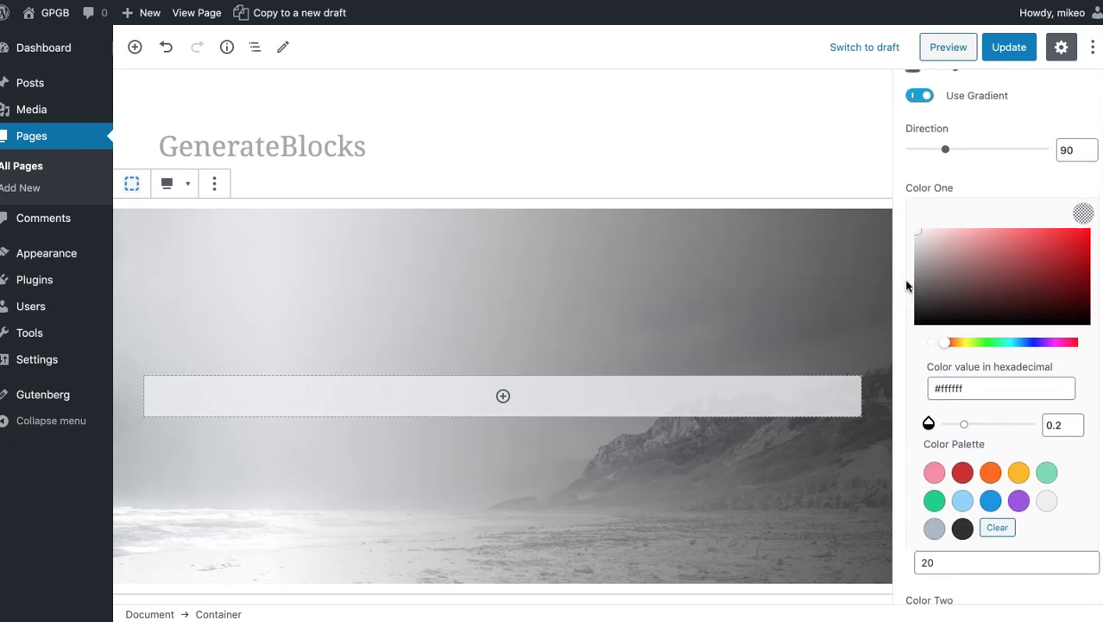
scroll(906, 285, "up", 1)
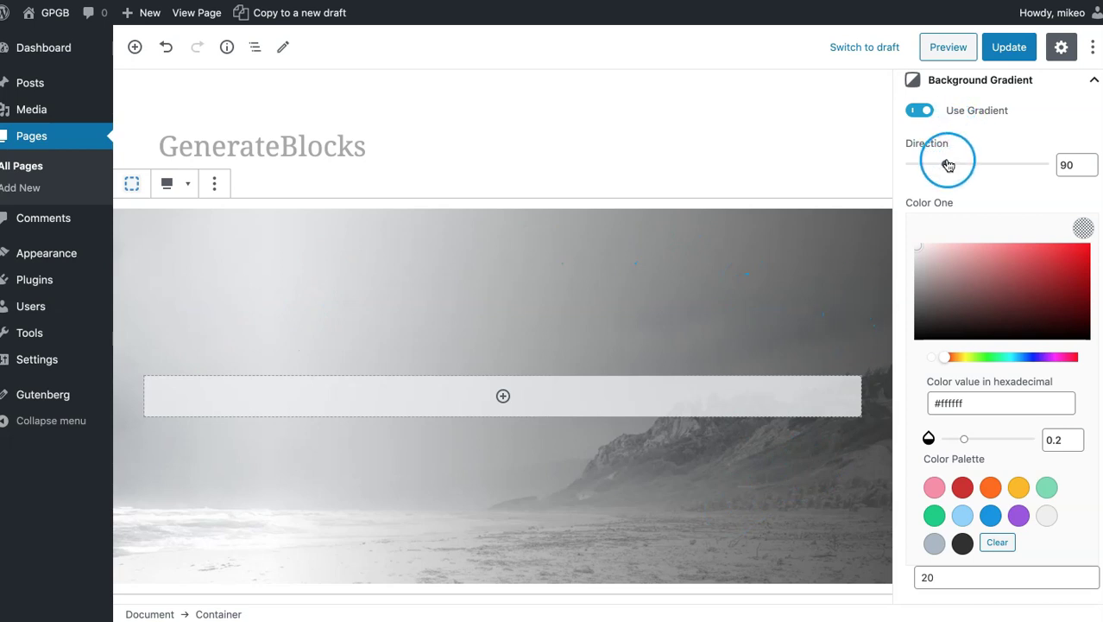
left_click_drag(947, 165, 1015, 167)
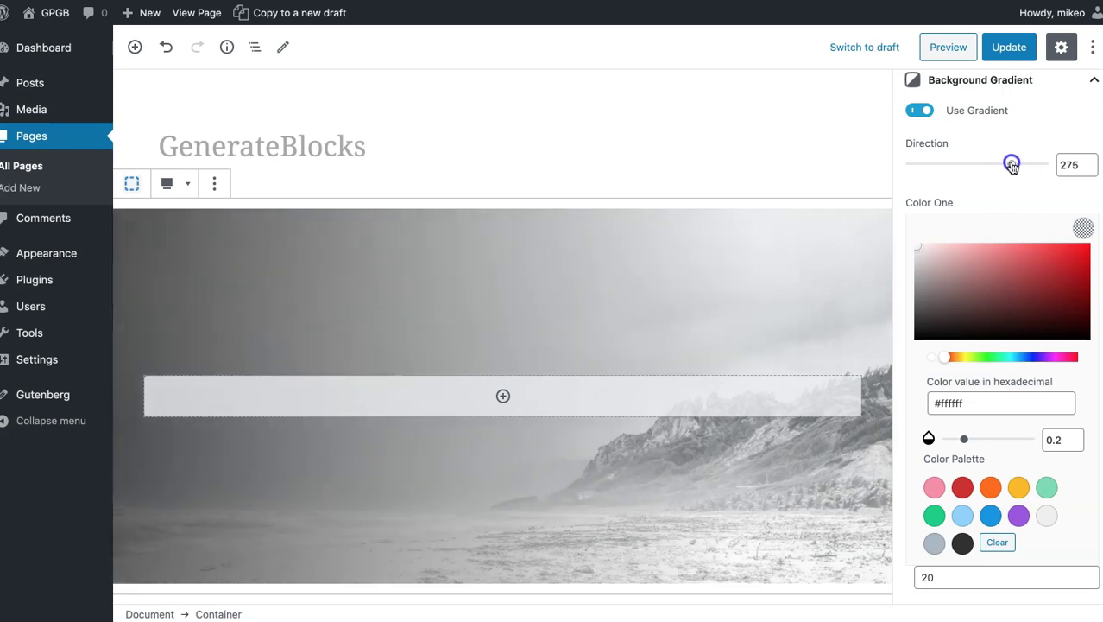
Update the page, view the gradient on the front end, and return to the editor.
scroll(992, 156, "up", 3)
left_click(1006, 62)
left_click(545, 136)
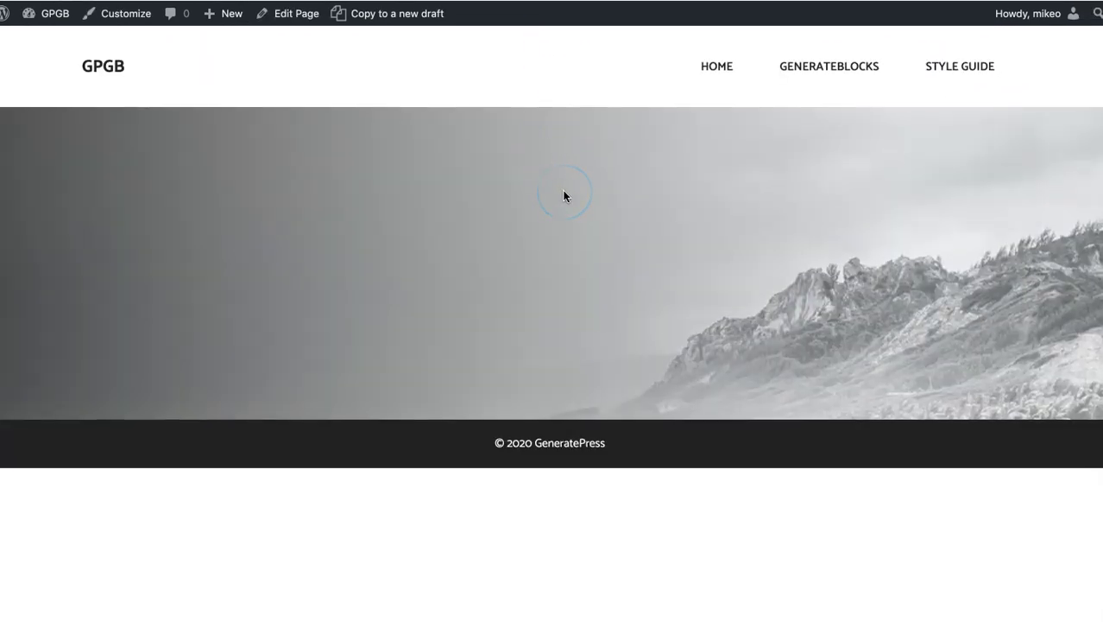
left_click(233, 162)
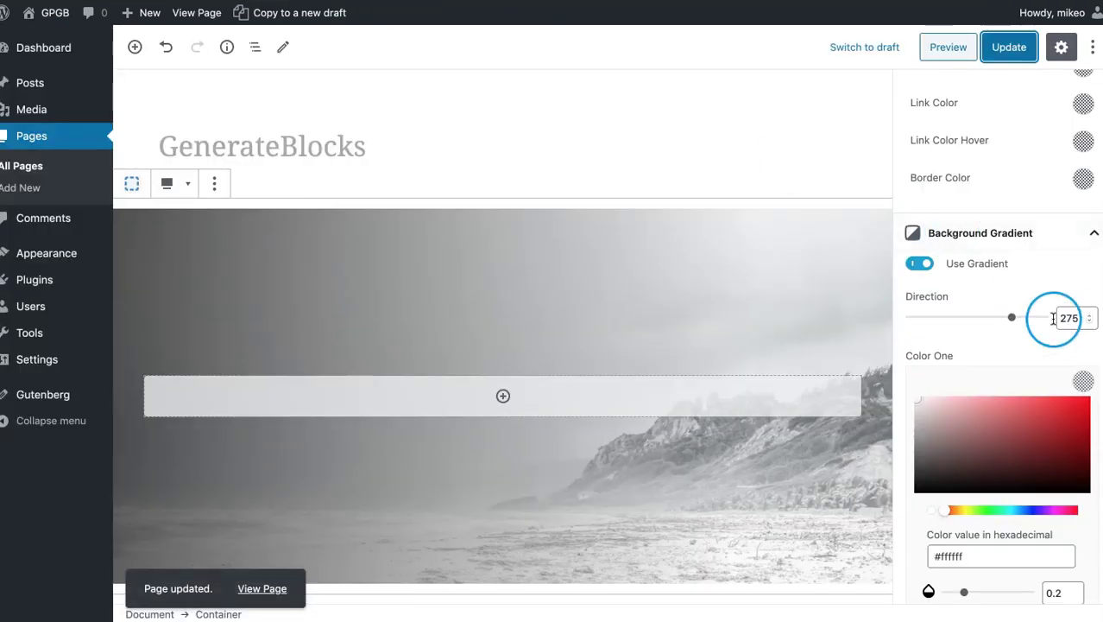
Set the background gradient's direction to 301 and update the page.
left_click_drag(1013, 318, 1021, 319)
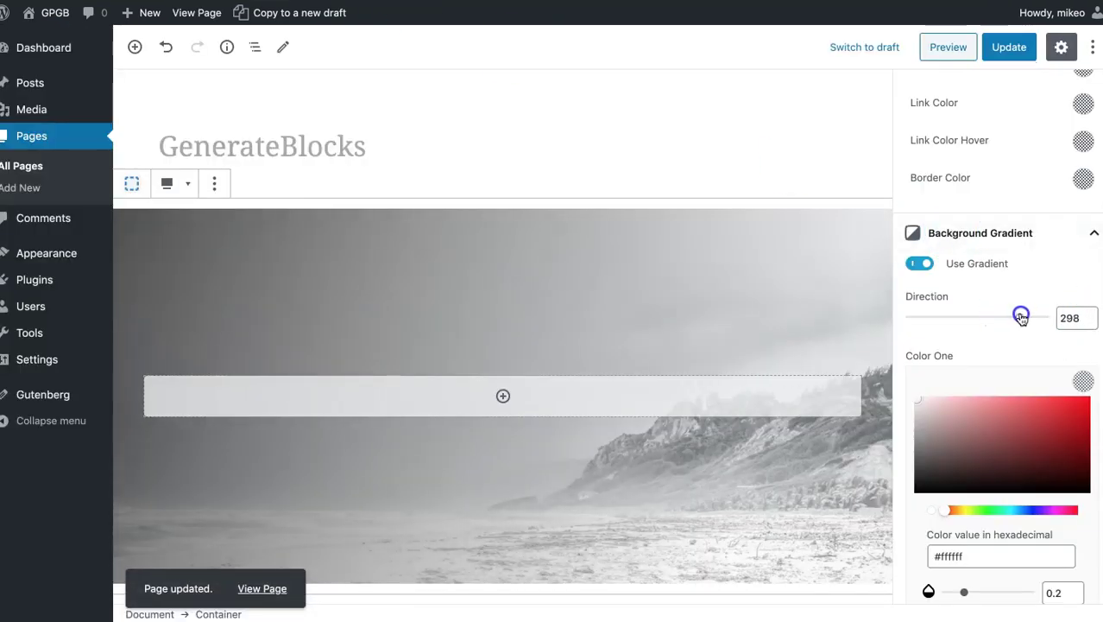
left_click(1010, 45)
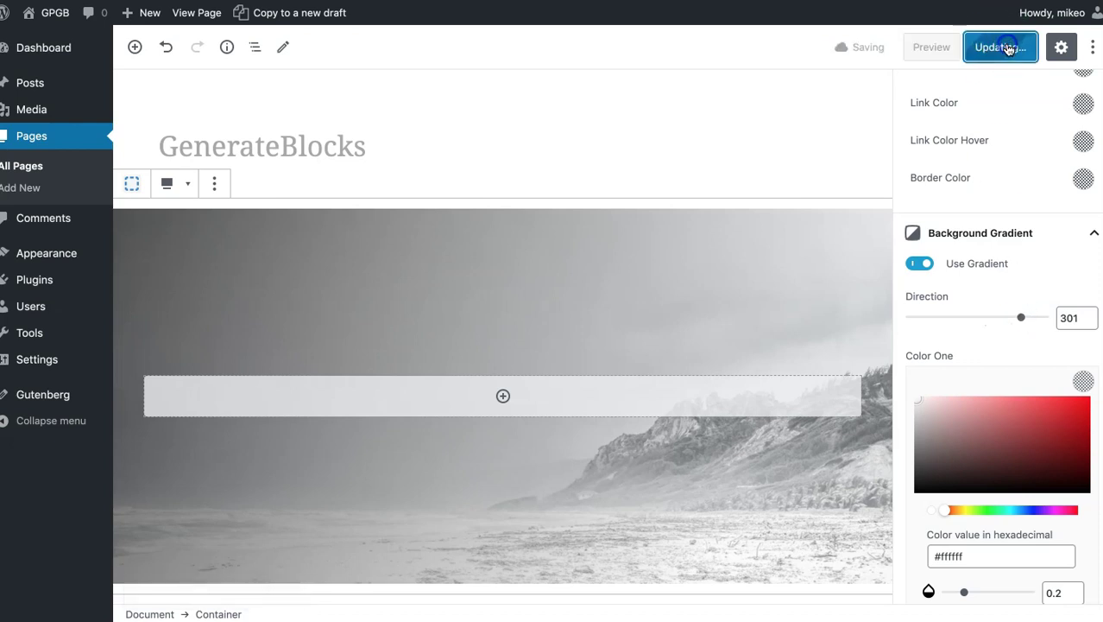
Select the Container through the block navigation and examine the page's block structure.
left_click(256, 49)
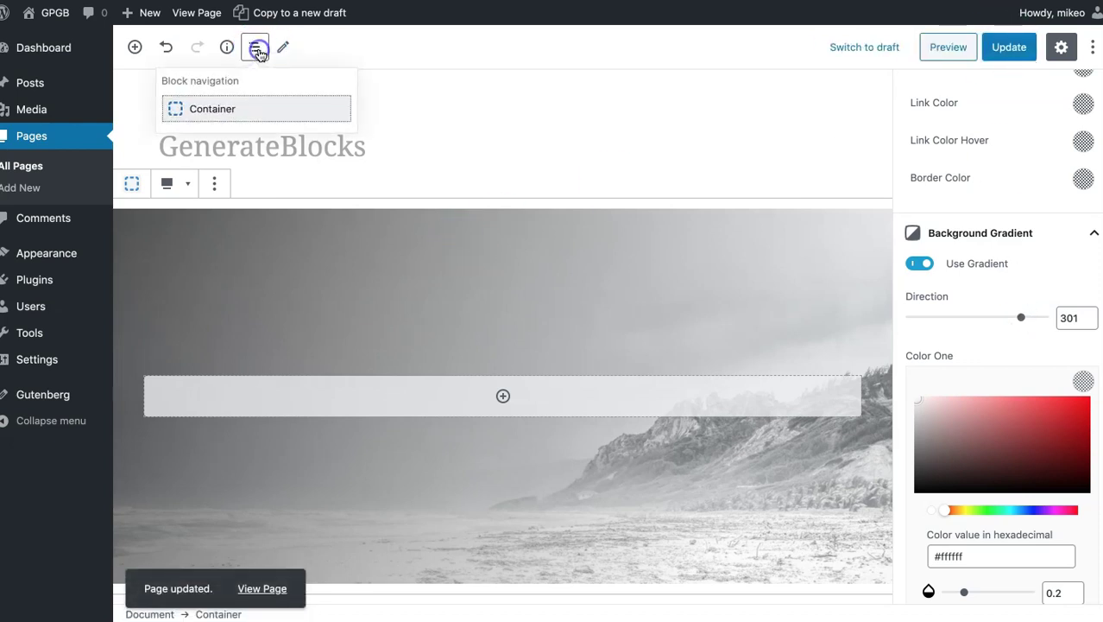
left_click(235, 108)
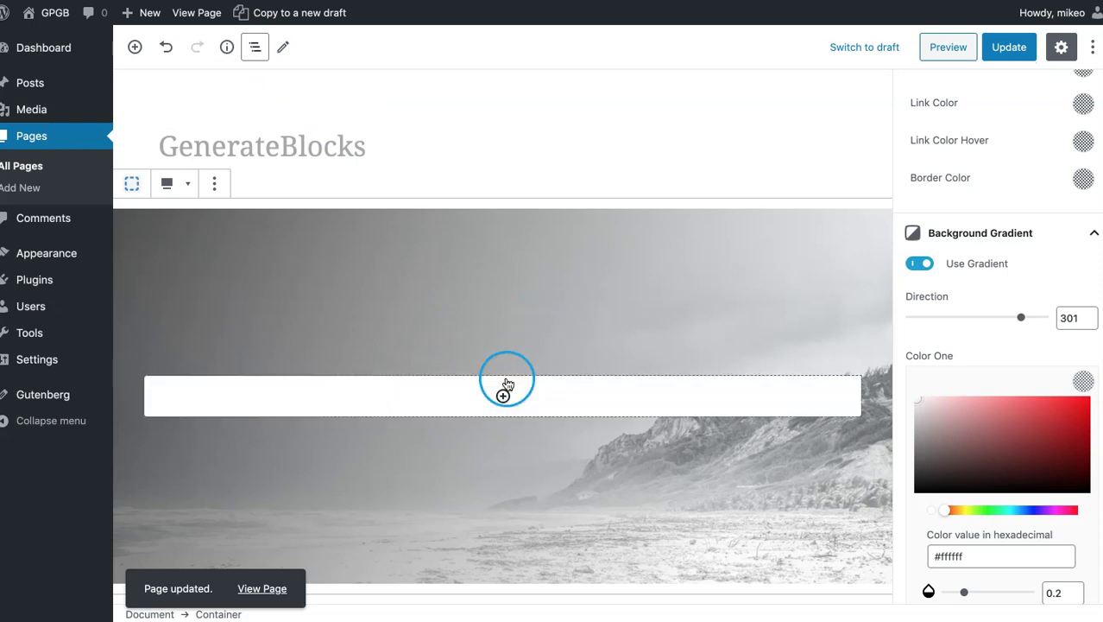
left_click(254, 47)
left_click(265, 130)
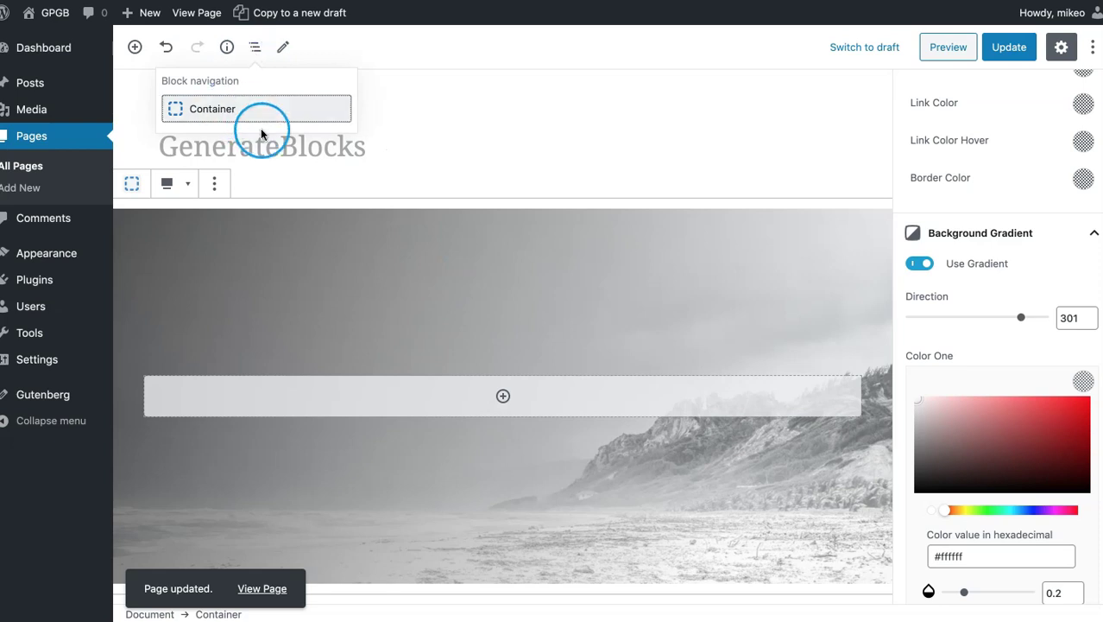
left_click(447, 275)
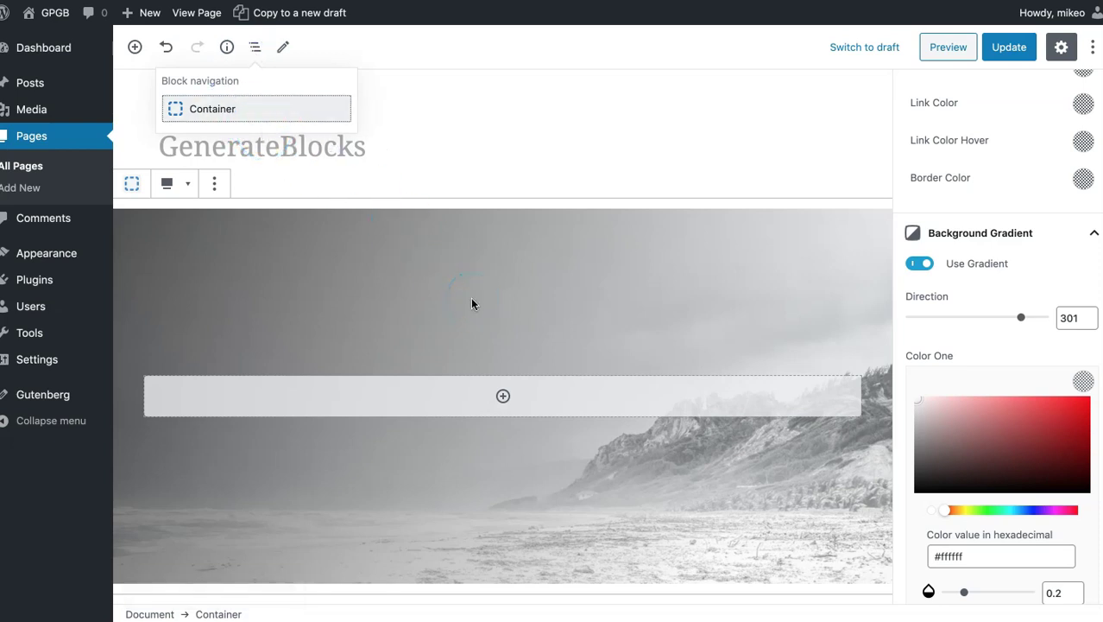
left_click(484, 146)
Insert a single-column Grid block inside the Container and check its nesting in the block navigation.
left_click(503, 396)
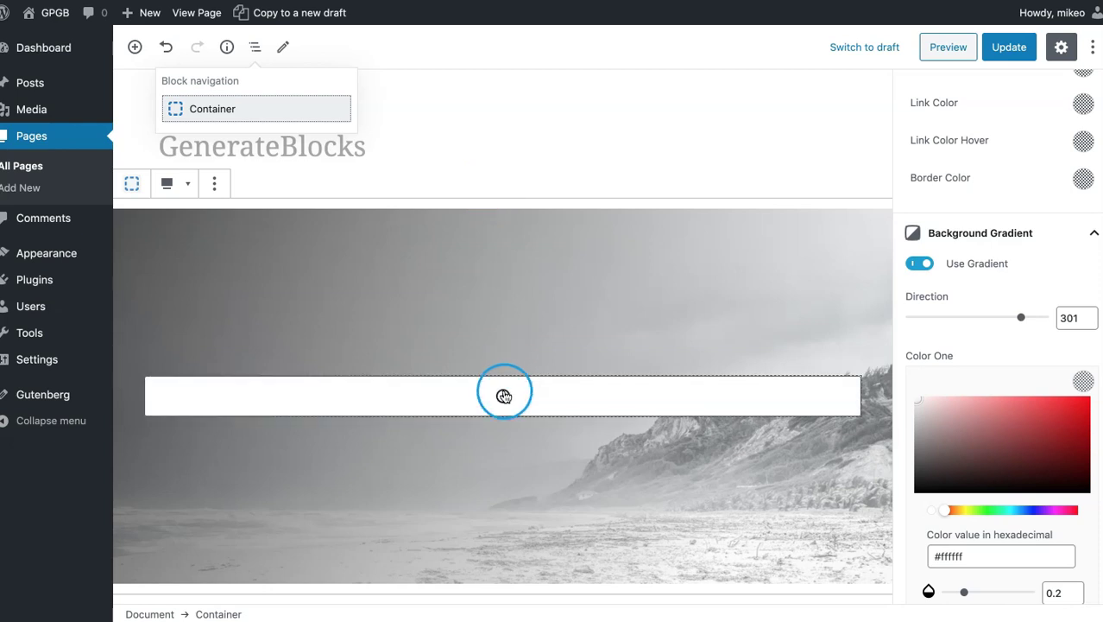
left_click(417, 235)
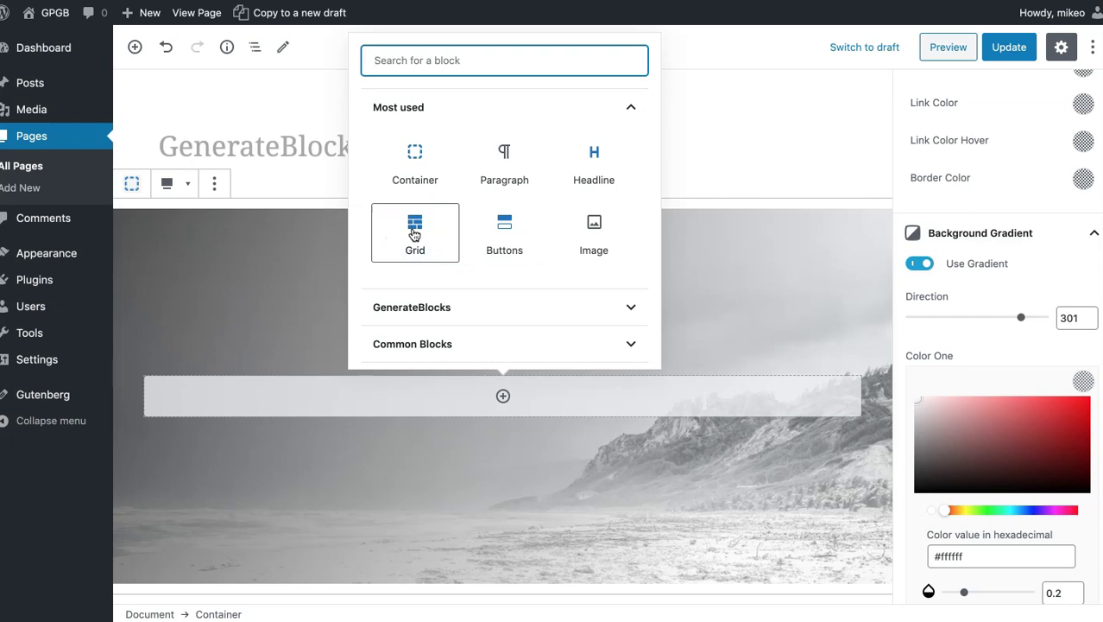
left_click(415, 234)
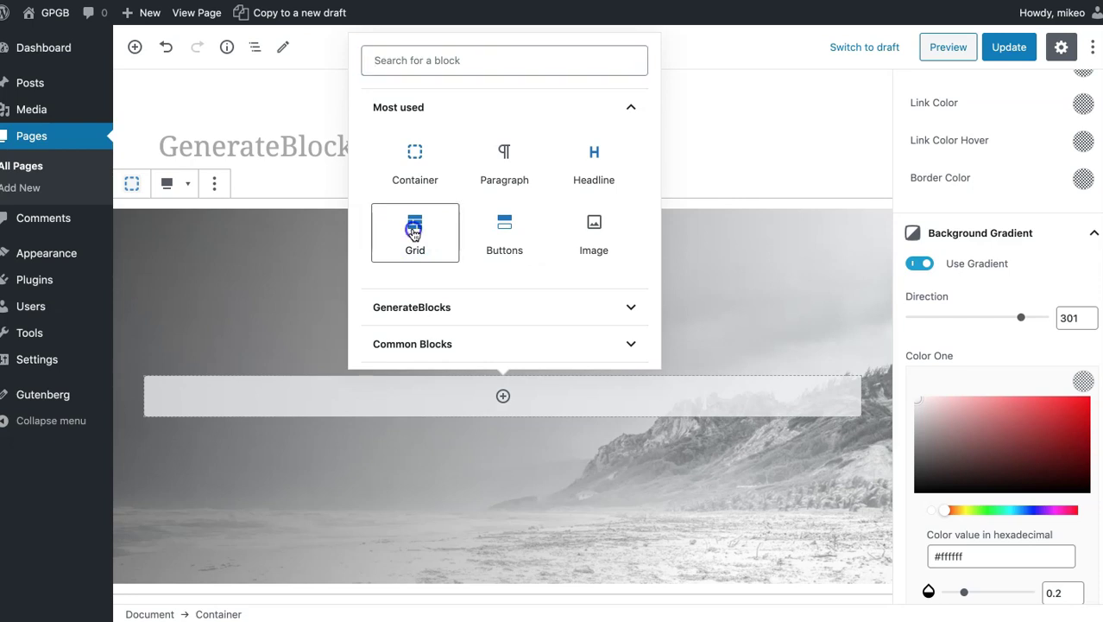
left_click(370, 170)
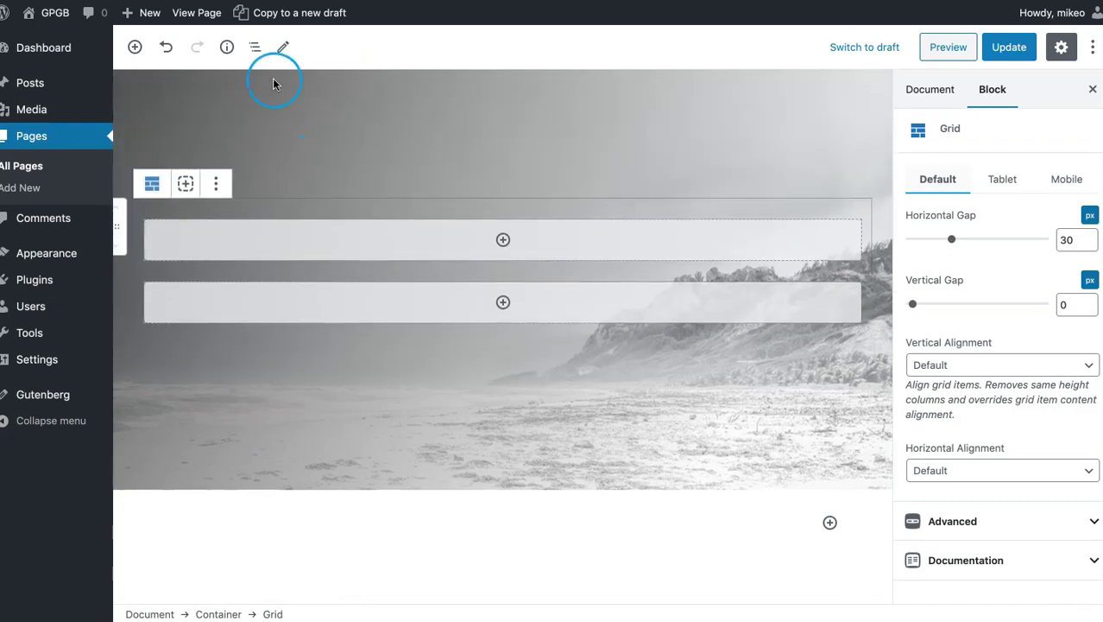
left_click(255, 48)
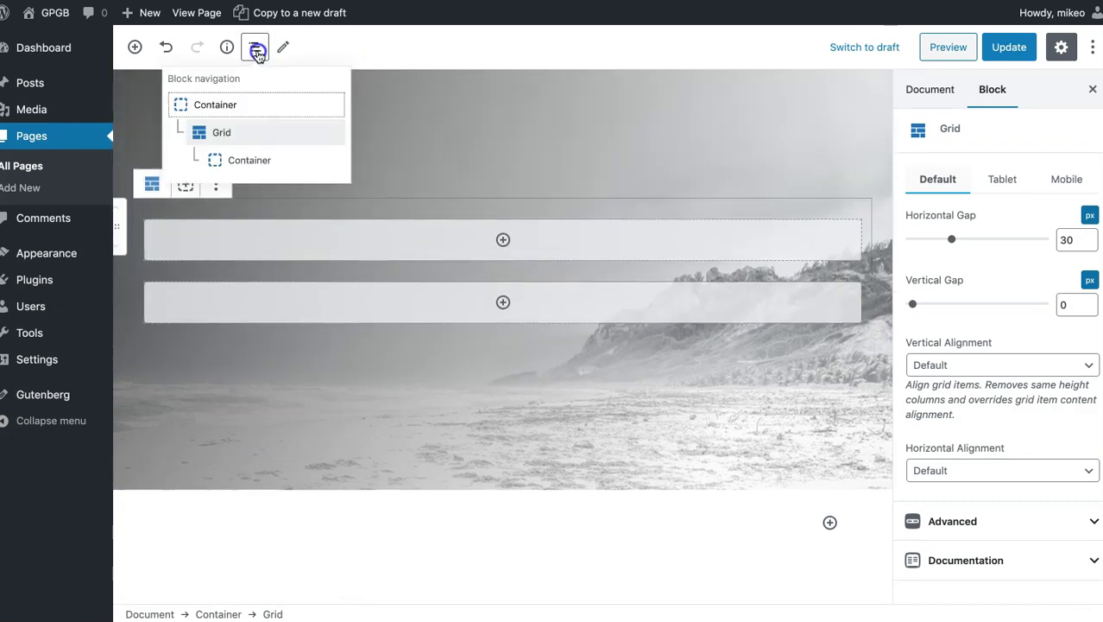
left_click(243, 114)
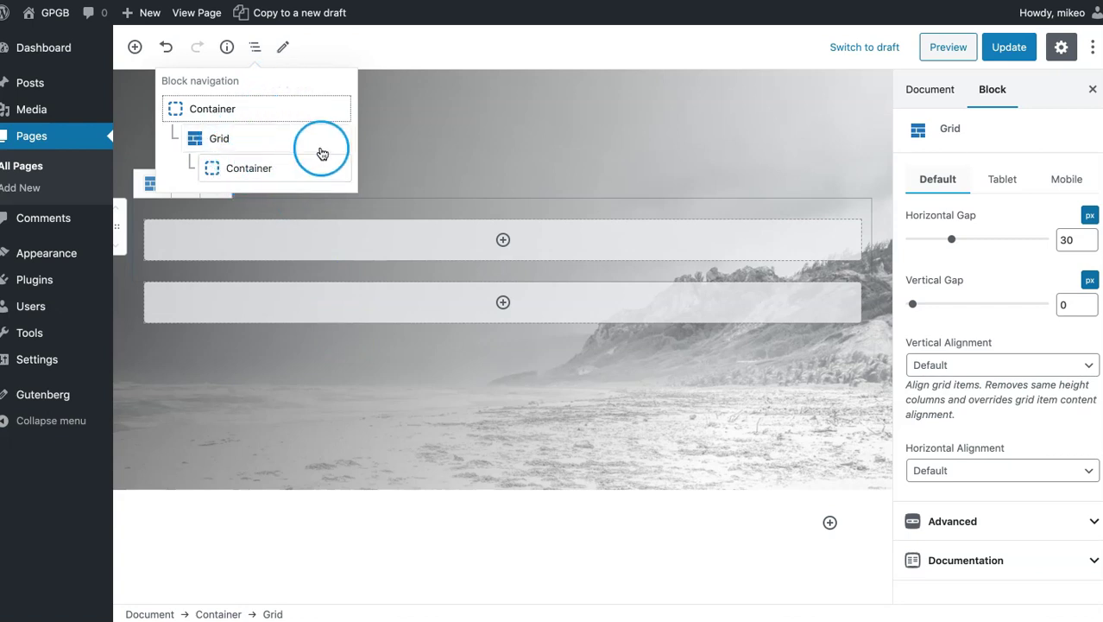
Add a Headline block in the Grid's inner Container with the text "Introduction to GenerateBlocks by GeneratePress" taken from the notes.
left_click(503, 240)
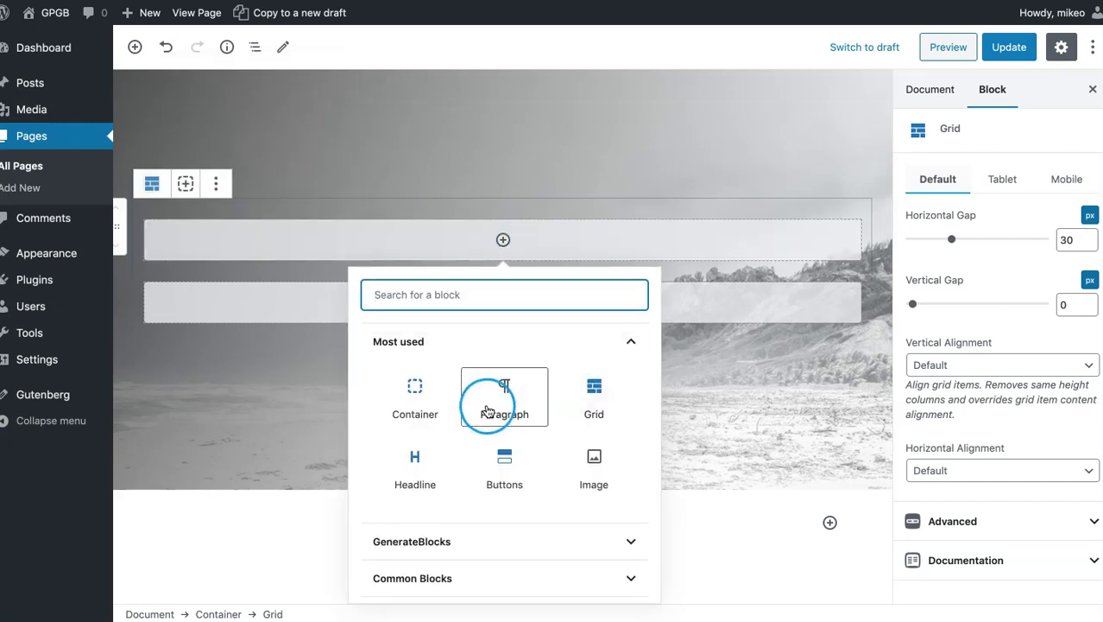
left_click(428, 476)
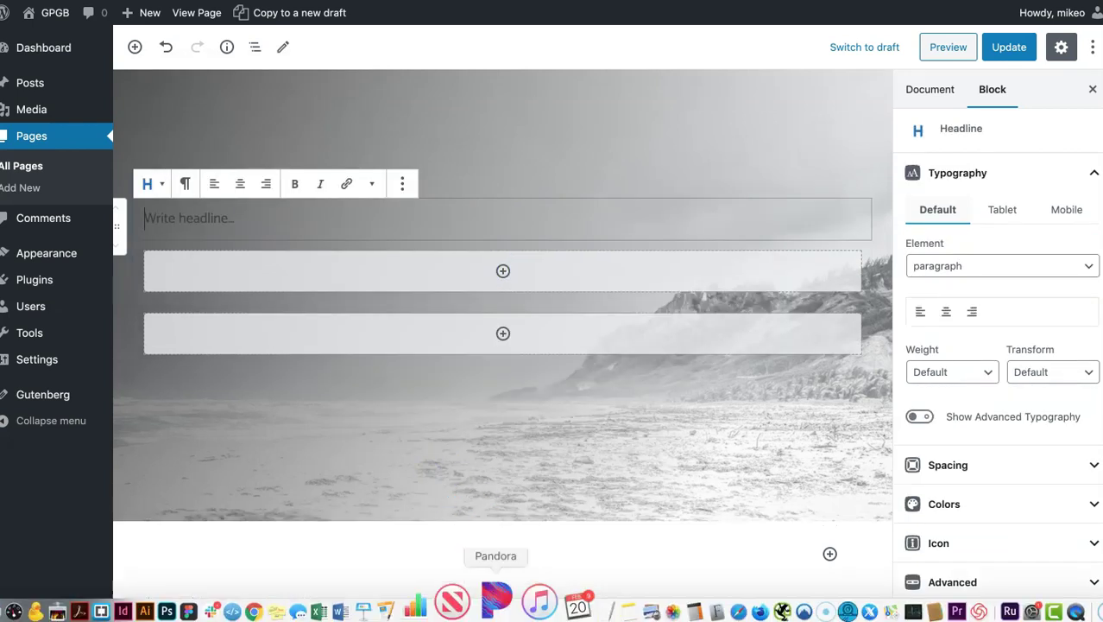
left_click(563, 596)
left_click(318, 14)
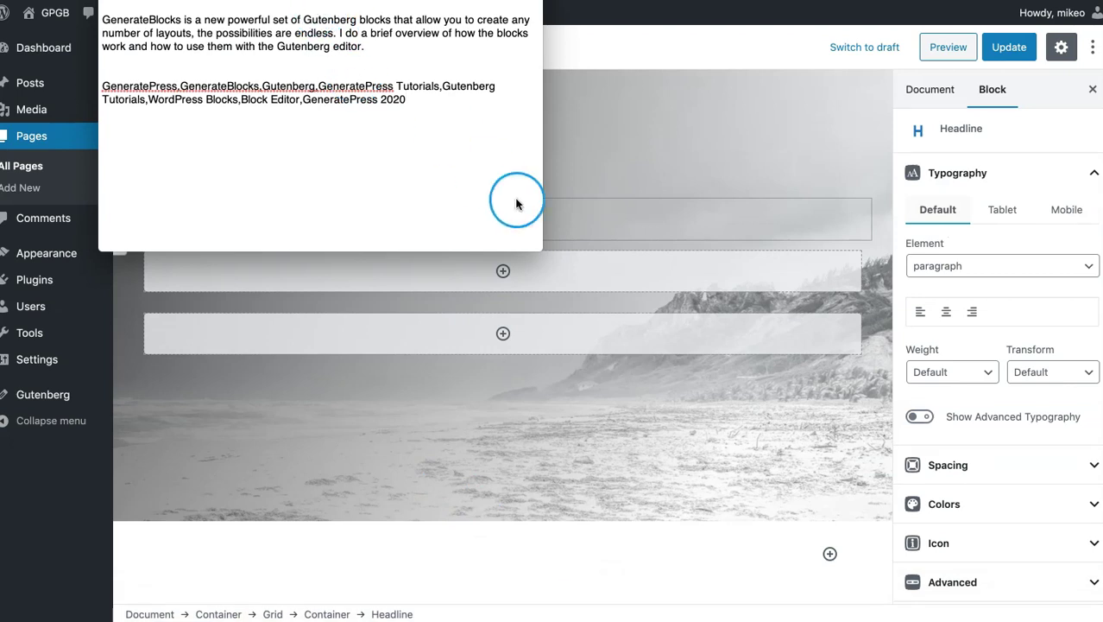
left_click(604, 227)
left_click(497, 216)
type("Introduction to GenerateBlocks by GeneratePress")
Set the headline's element to h1.
left_click(286, 205)
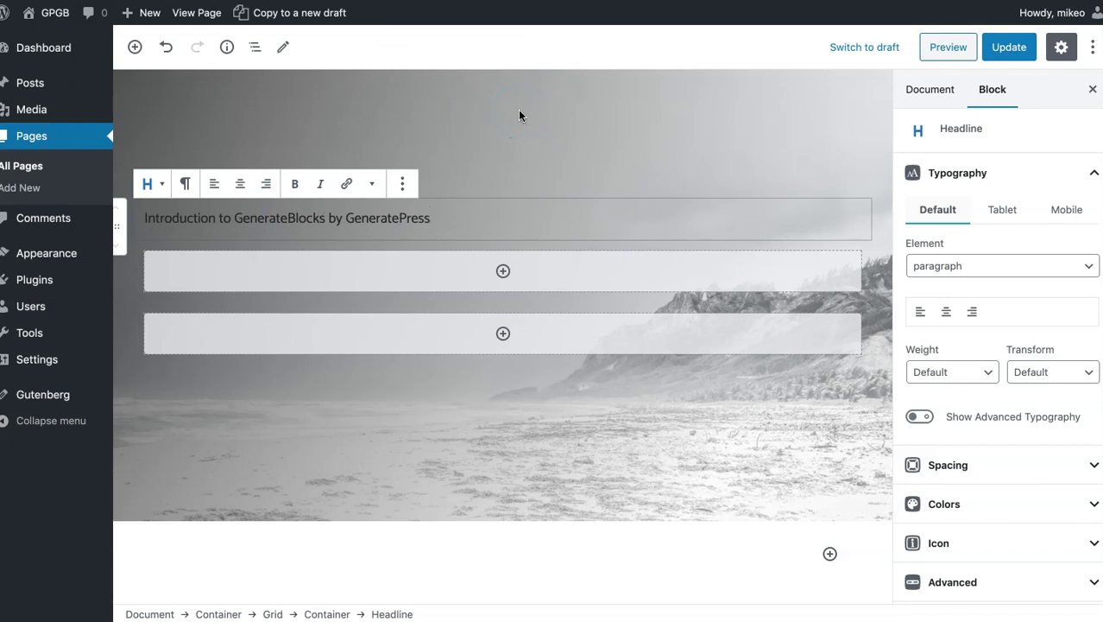
left_click(186, 184)
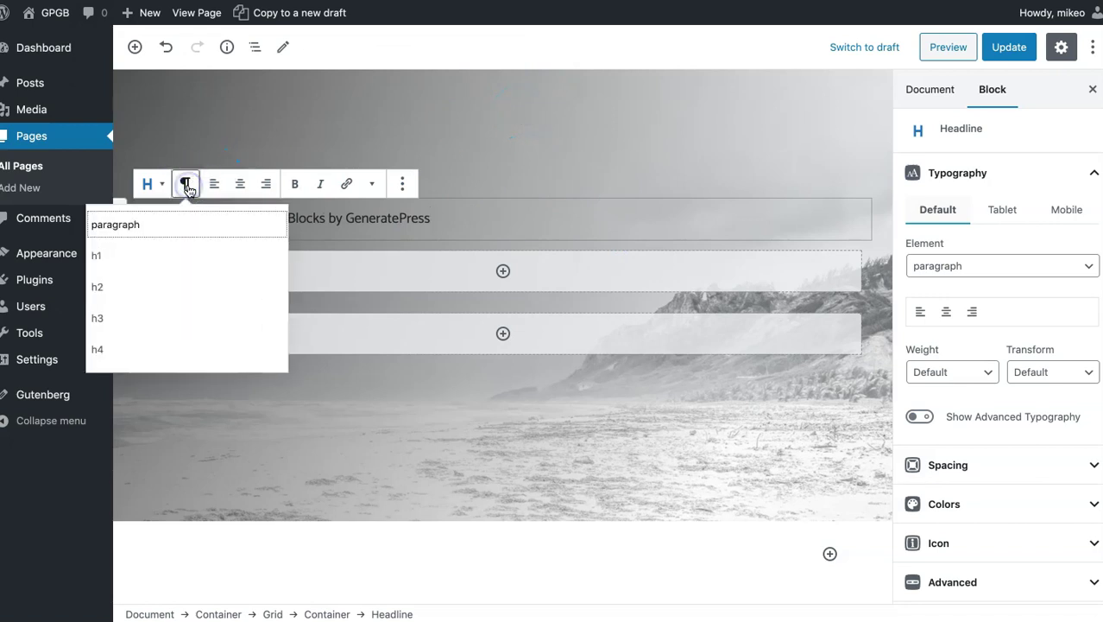
left_click(118, 250)
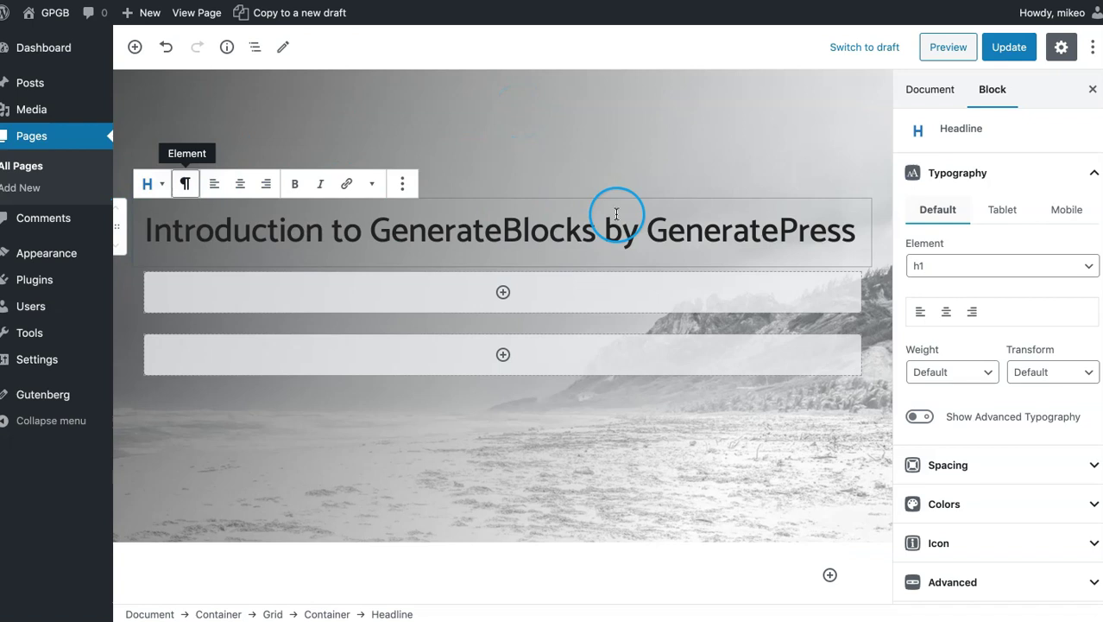
Update the page and turn on the advanced typography options for the Headline block.
left_click(1008, 47)
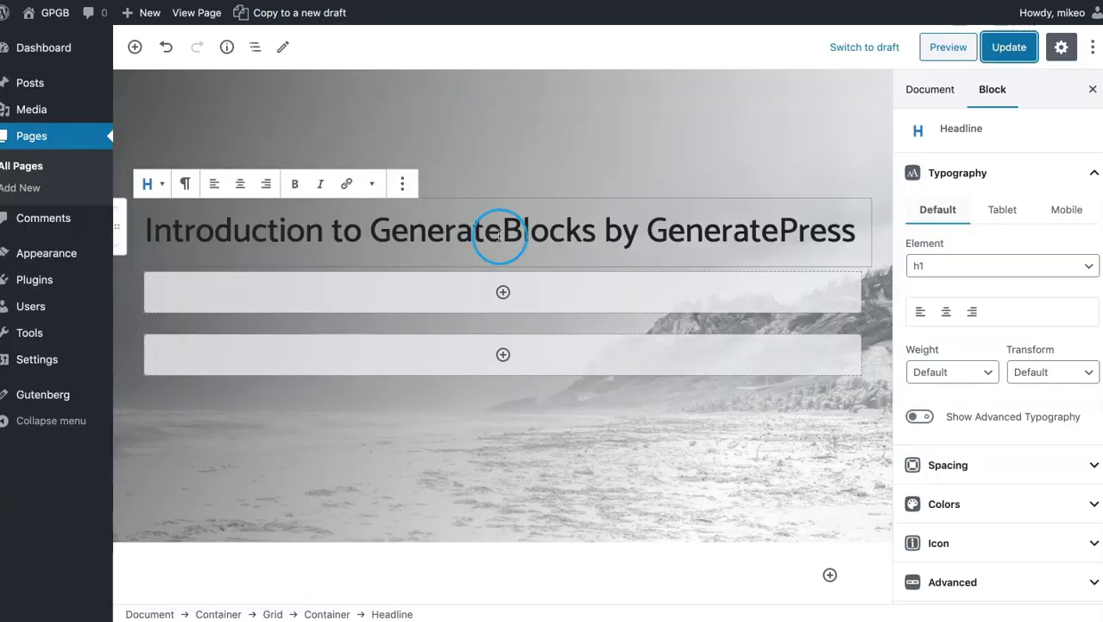
left_click(489, 236)
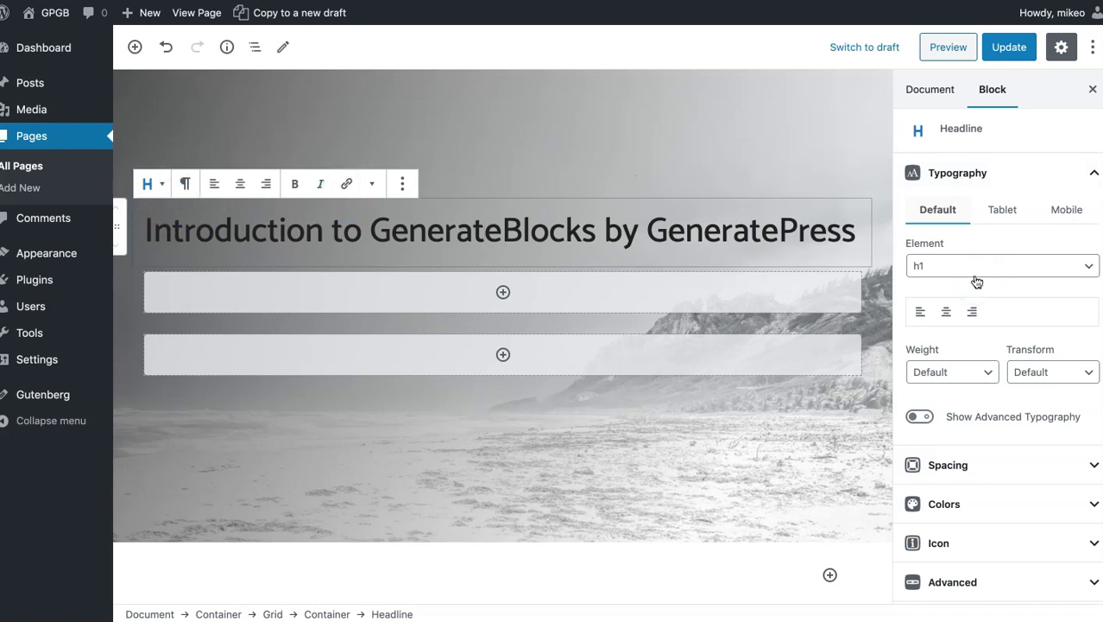
left_click(976, 339)
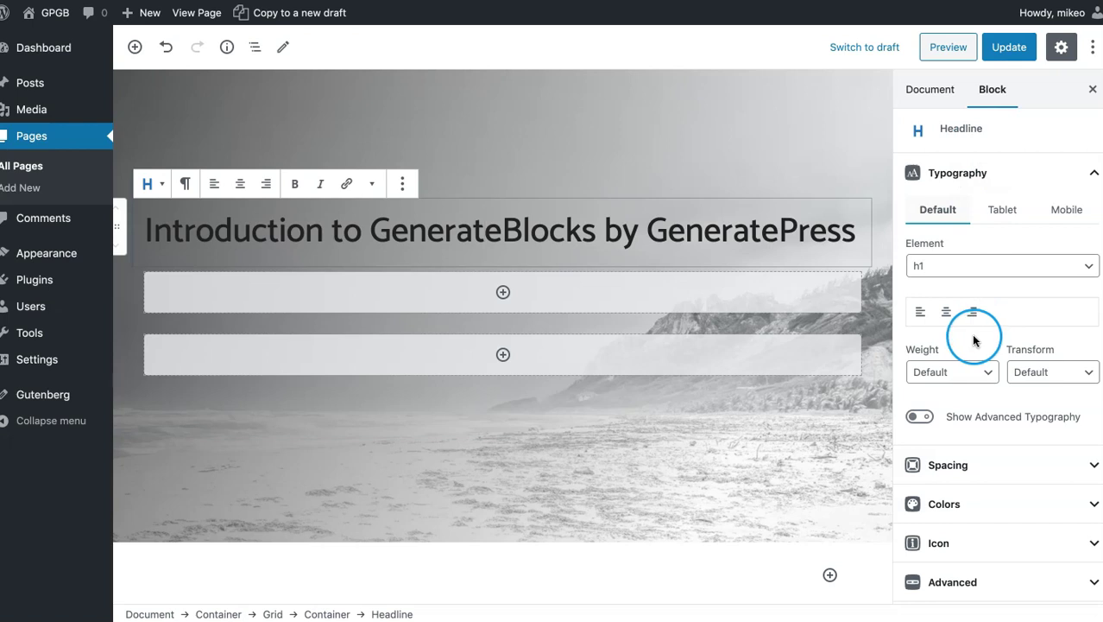
left_click(964, 422)
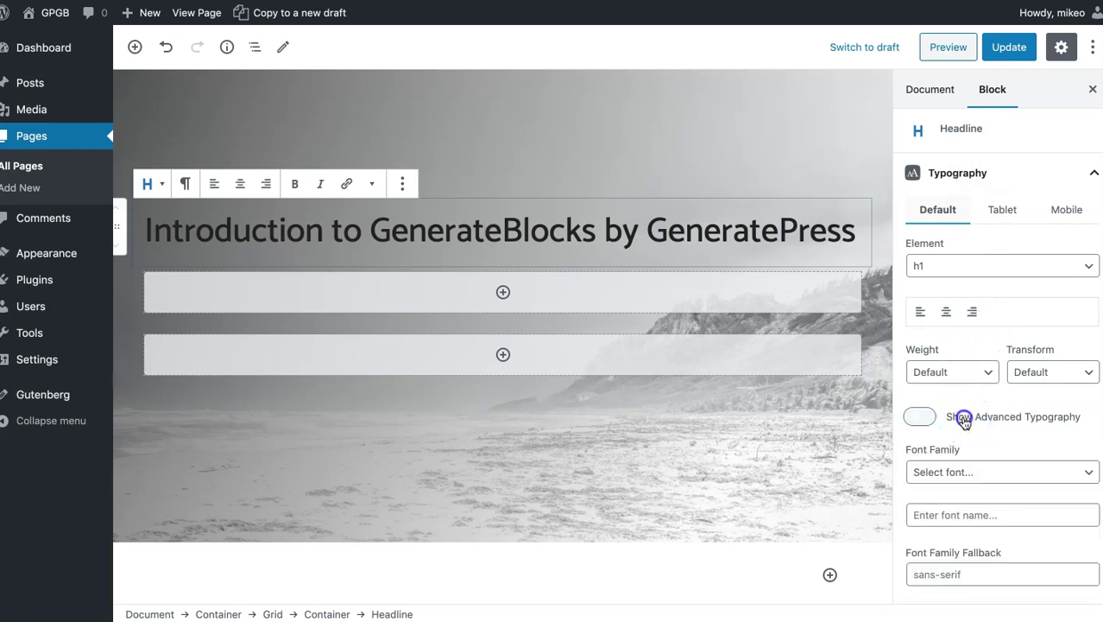
scroll(964, 422, "down", 5)
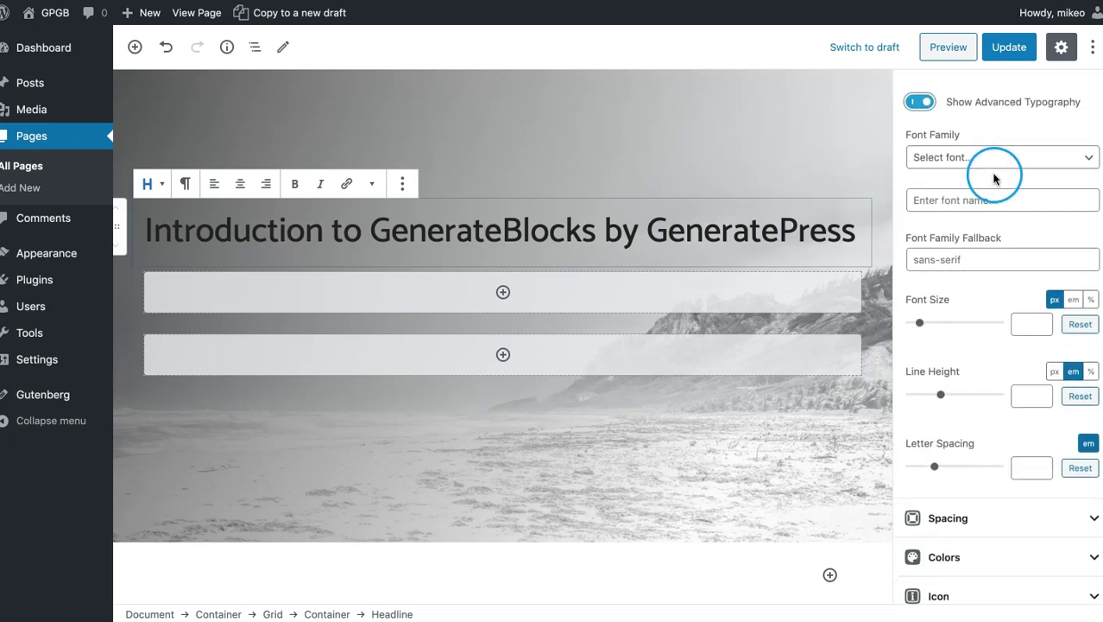
scroll(995, 173, "up", 2)
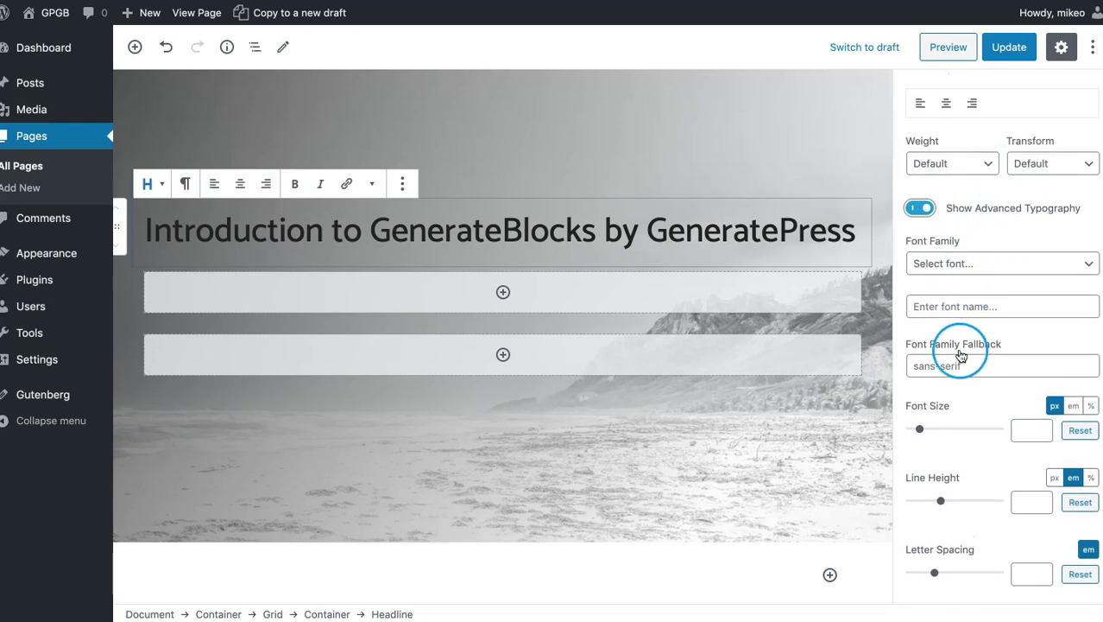
scroll(960, 349, "down", 2)
scroll(975, 376, "down", 2)
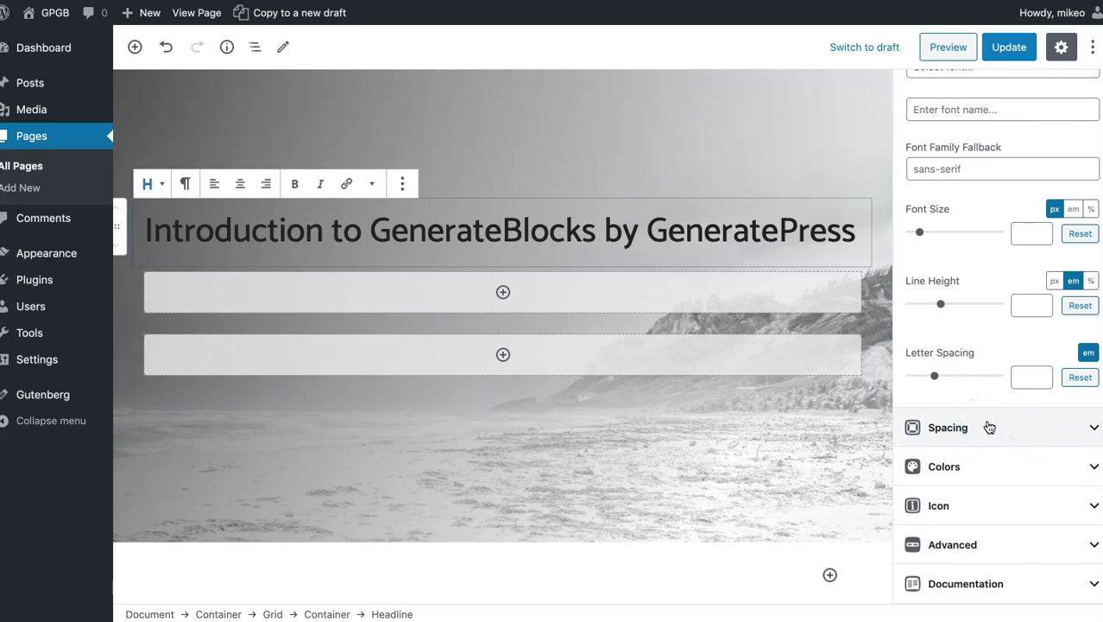
Set the headline's font size to 60 px, update the page and check the headline on the live page.
scroll(989, 427, "up", 5)
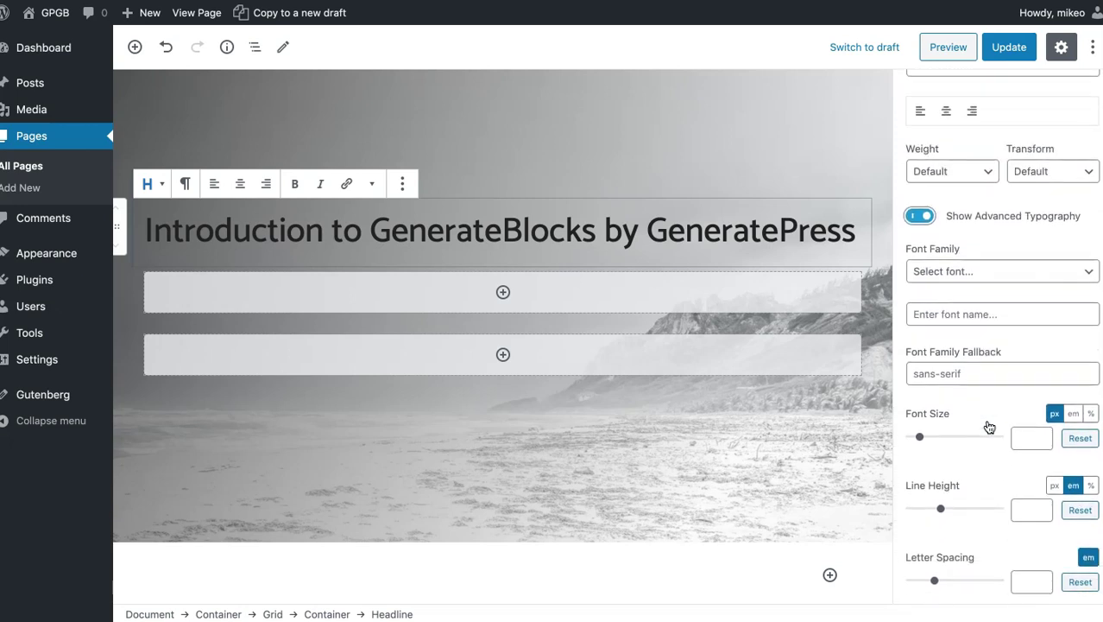
scroll(989, 426, "down", 1)
left_click(1022, 394)
type("60")
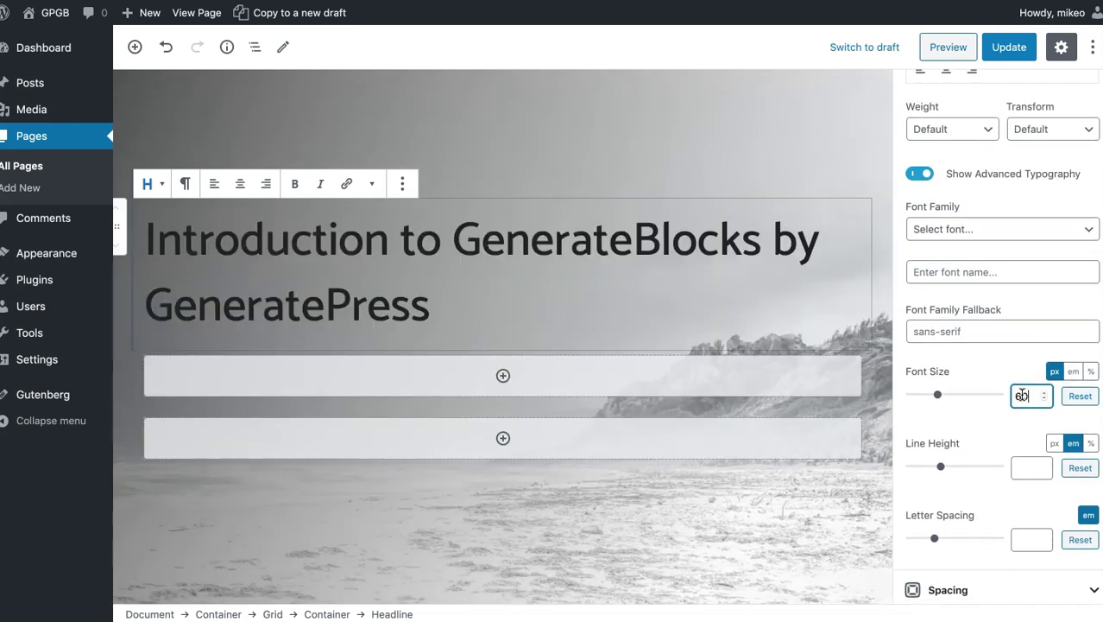
left_click(989, 57)
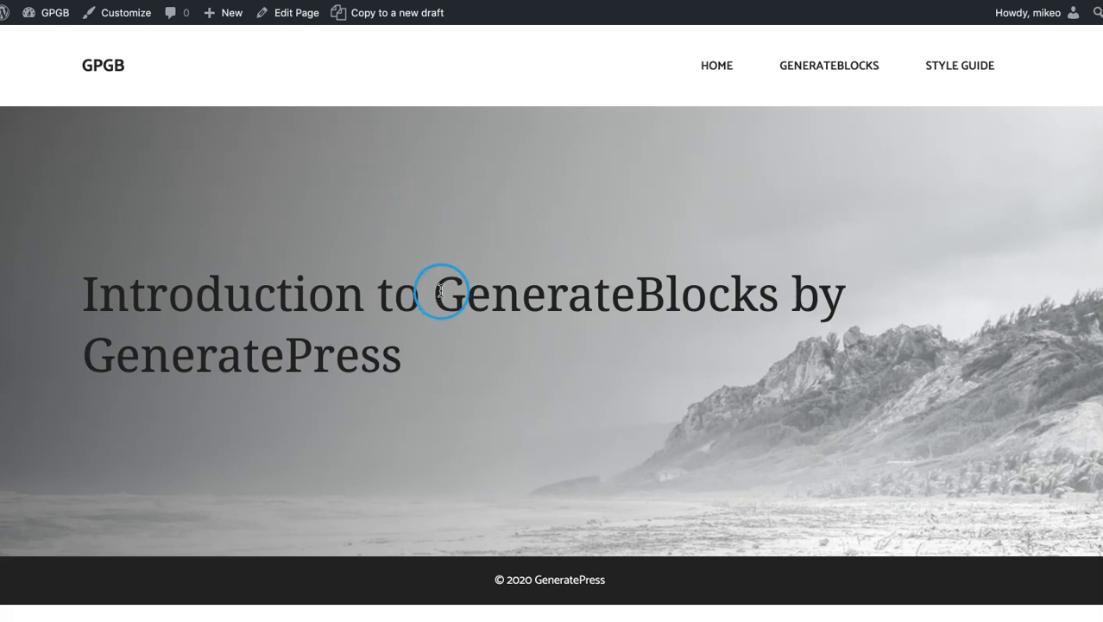
left_click_drag(440, 291, 506, 290)
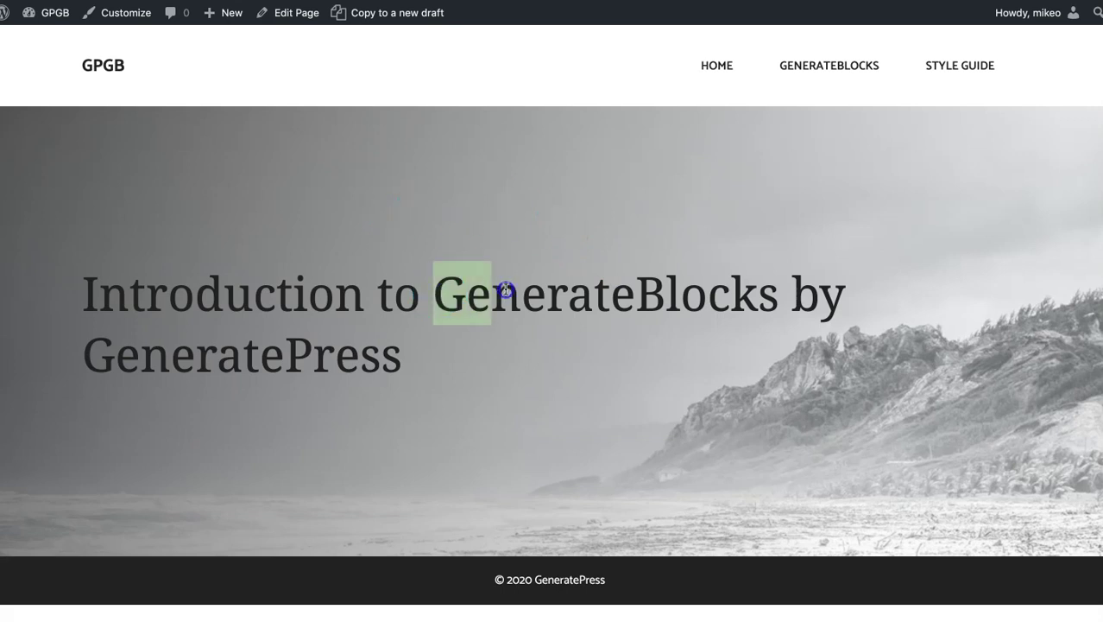
left_click(437, 290)
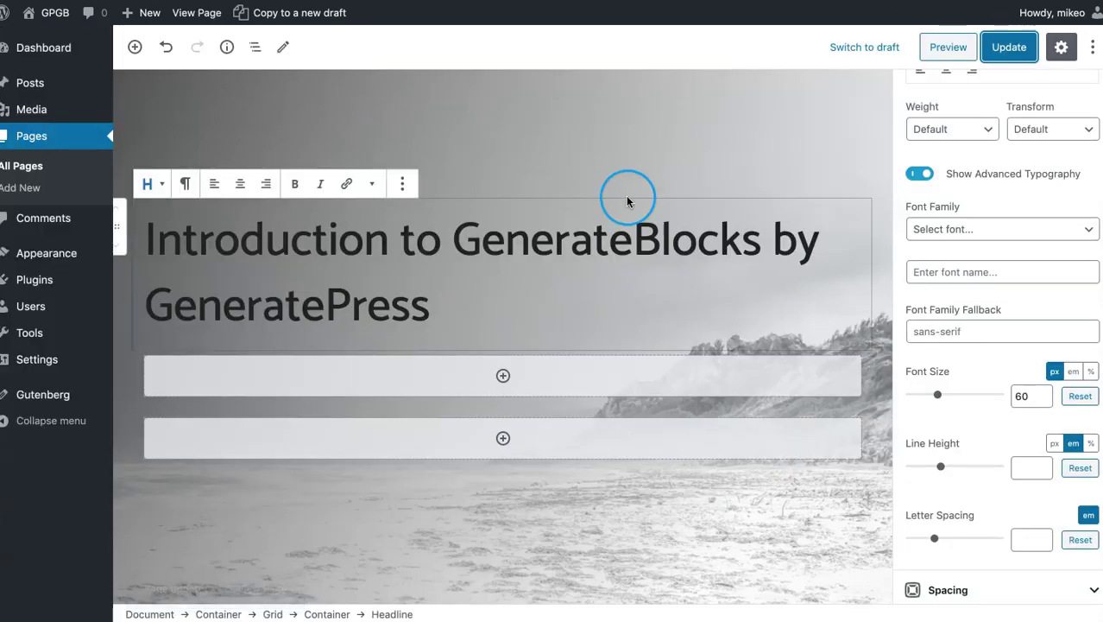
Set the default width of the Grid's inner Container to 50%, update the page and check the hero on the live page.
left_click(256, 54)
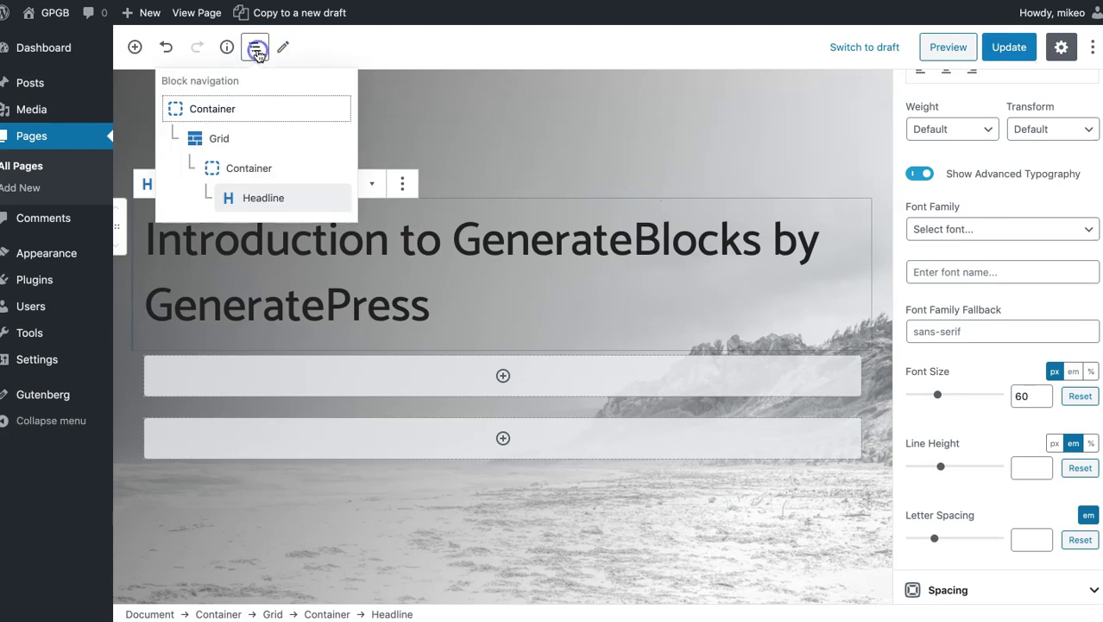
left_click(248, 170)
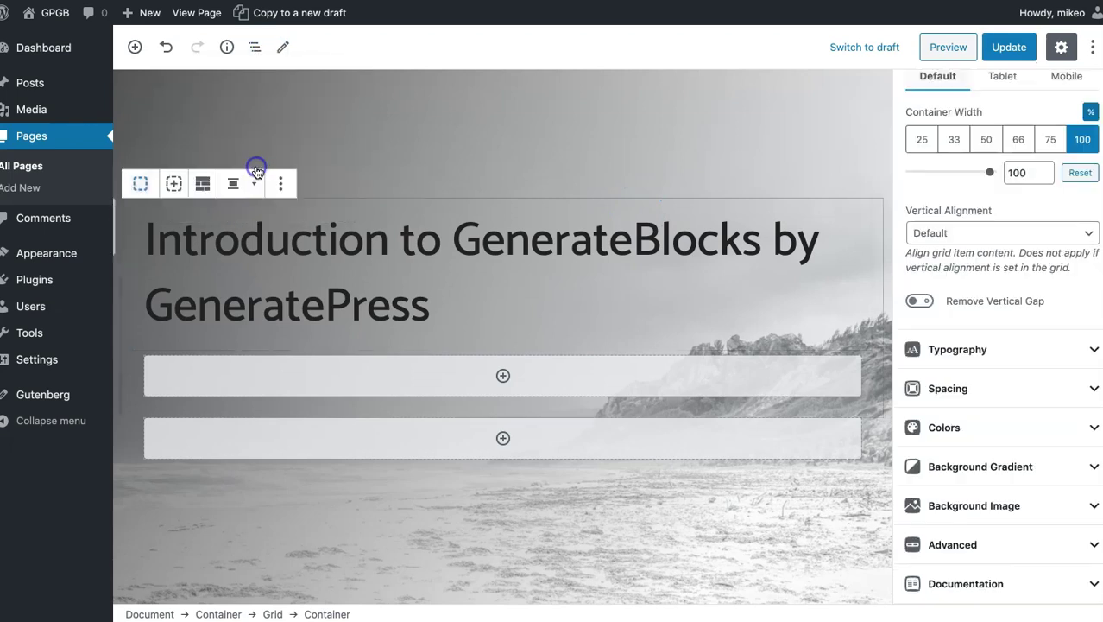
scroll(937, 99, "up", 1)
left_click(936, 108)
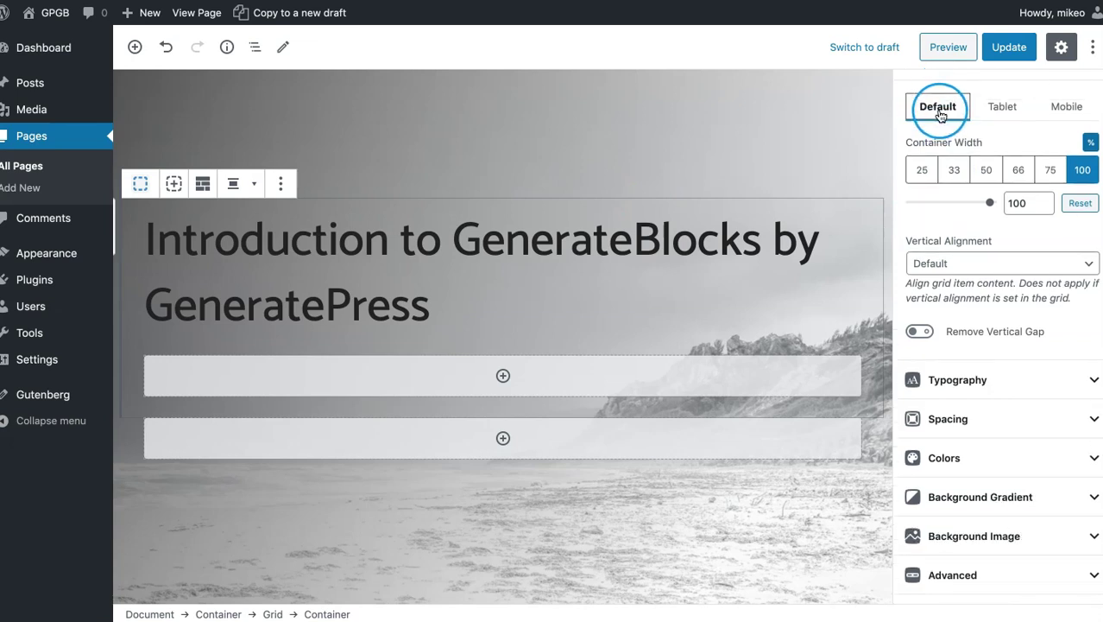
left_click(987, 170)
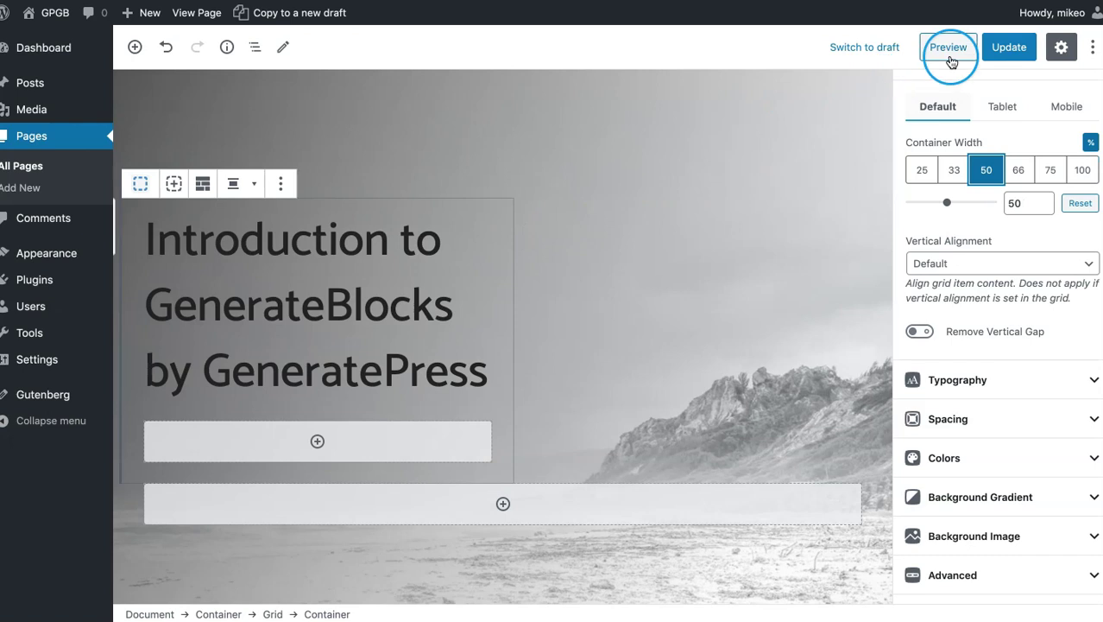
left_click(1008, 47)
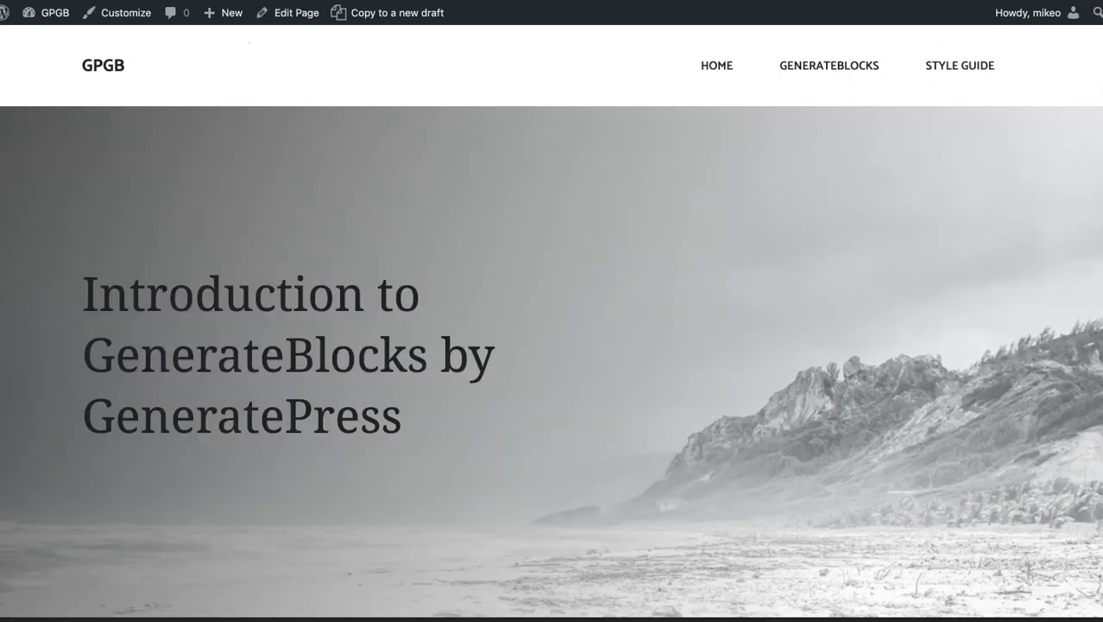
scroll(489, 185, "down", 2)
scroll(490, 186, "up", 2)
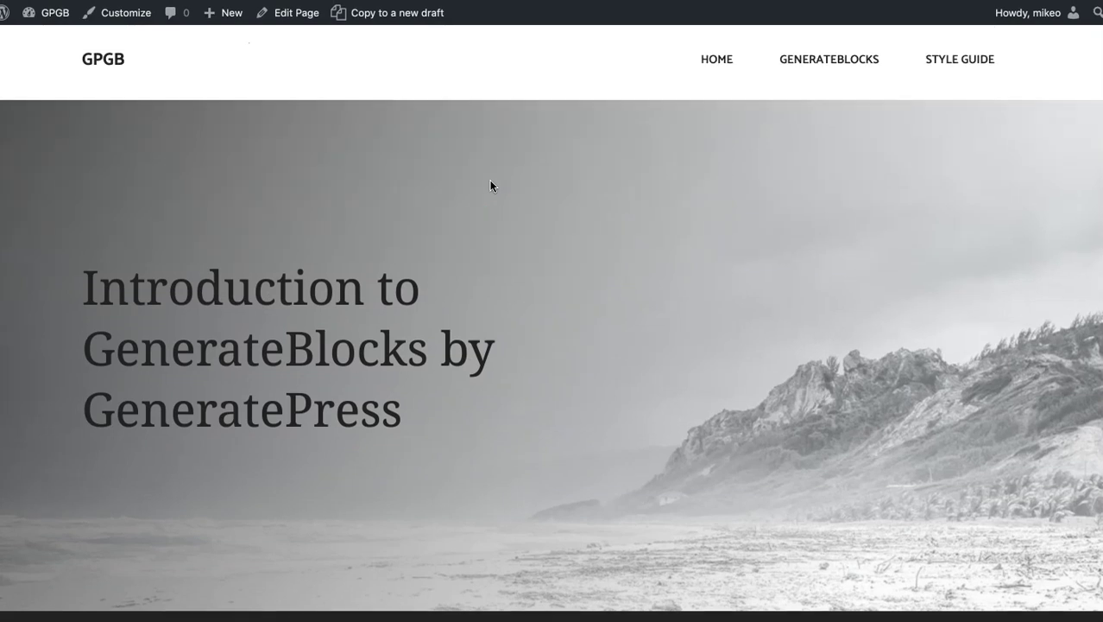
scroll(512, 194, "down", 2)
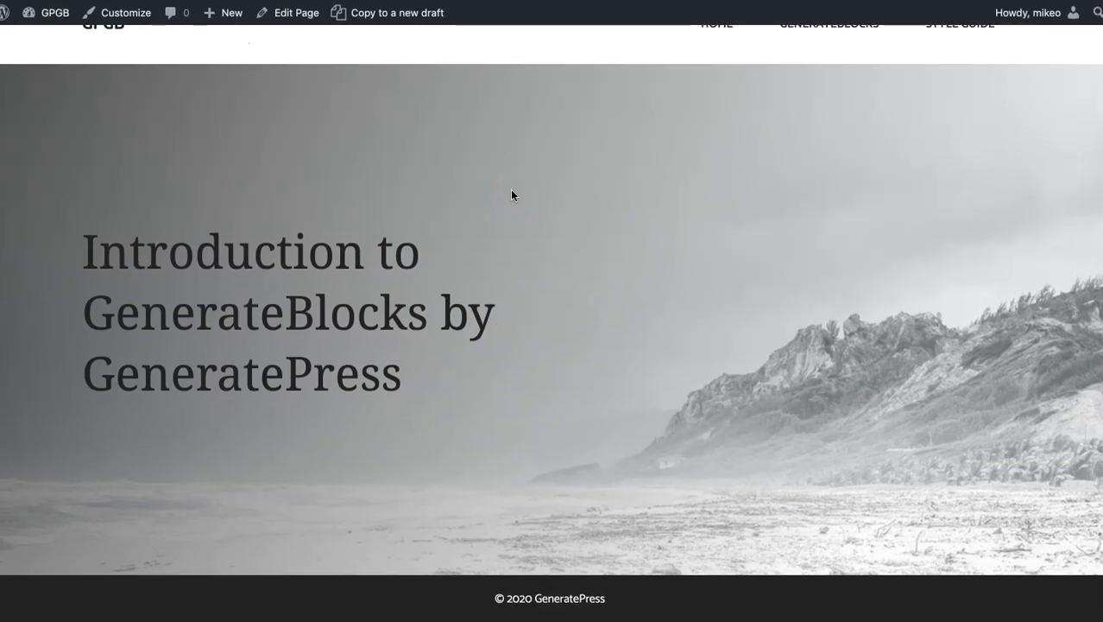
scroll(512, 194, "up", 2)
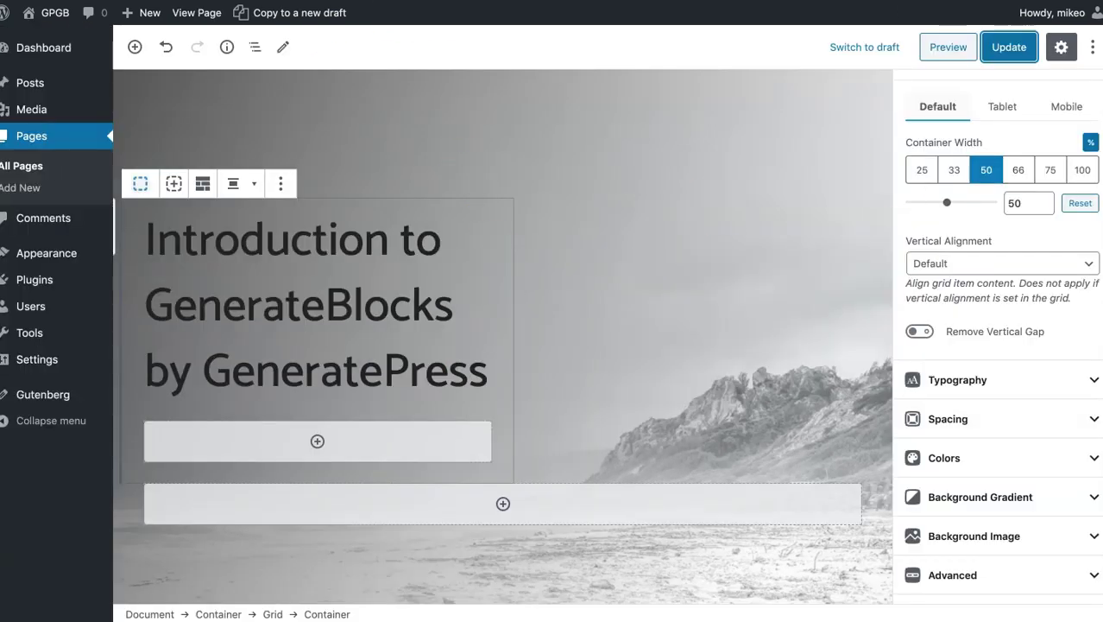
Set the inner Container's default width to 45%, update the page and reload the live page to check the line breaks.
left_click(1020, 202)
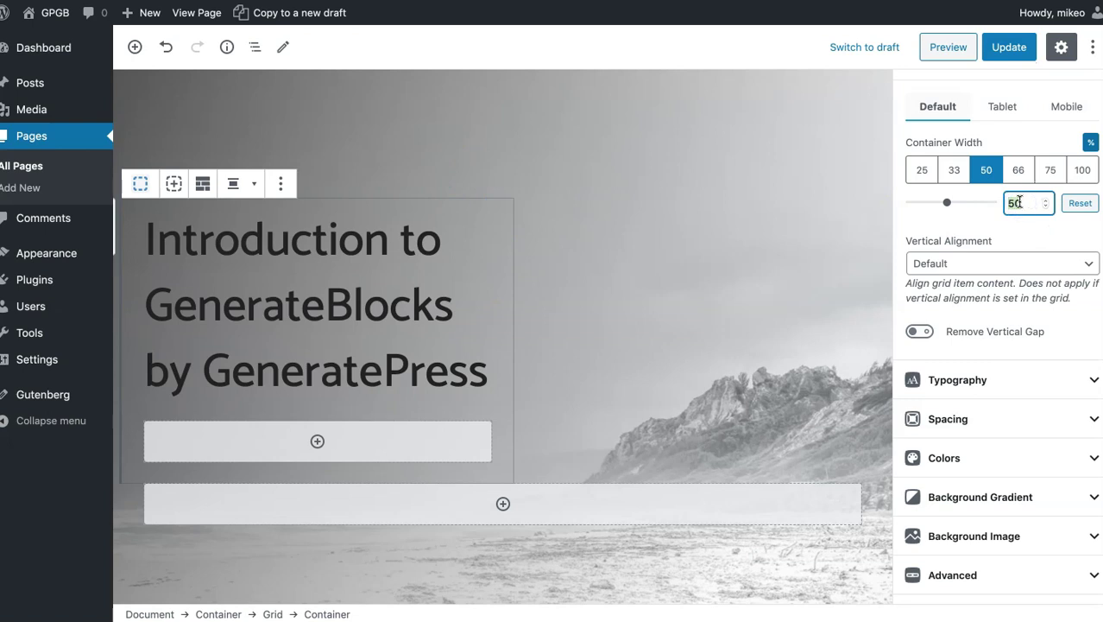
type("45")
left_click(1009, 46)
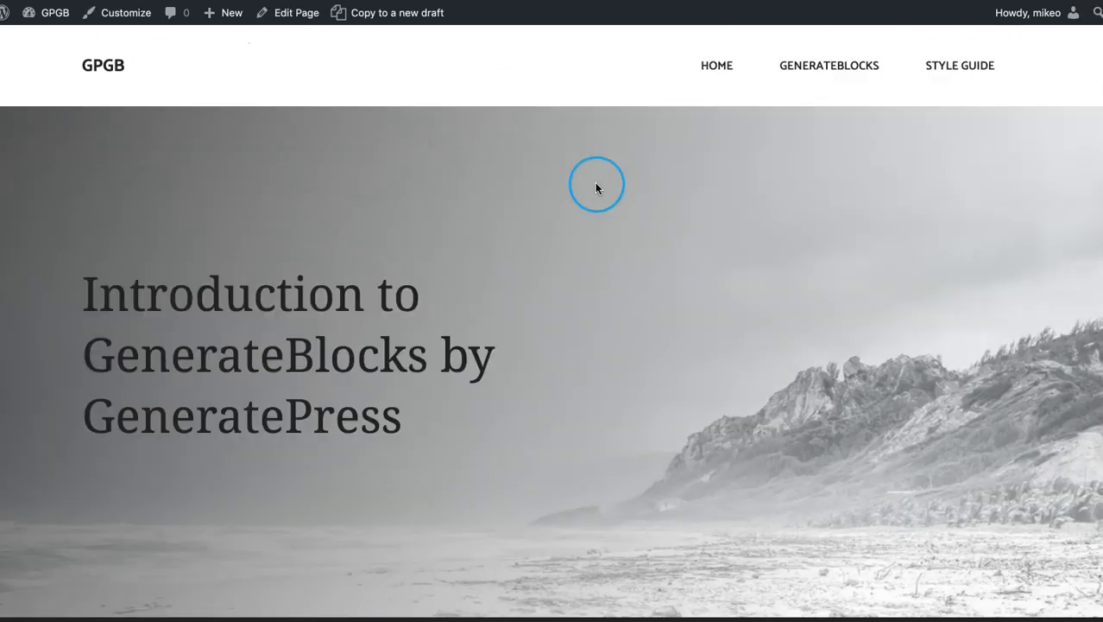
key("super+r")
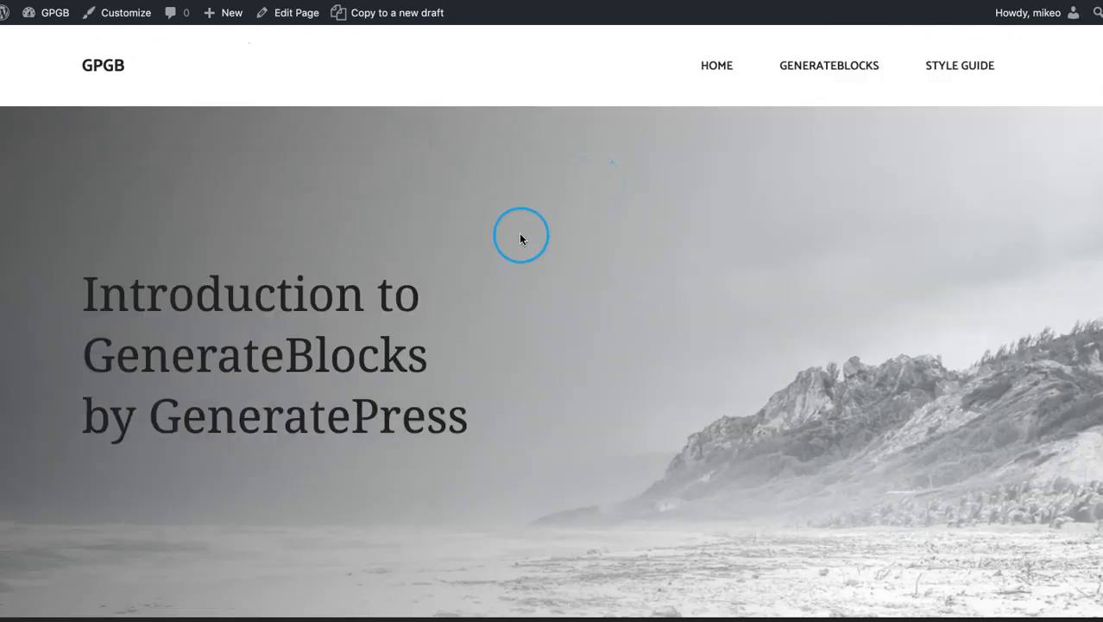
scroll(504, 261, "down", 2)
scroll(504, 260, "up", 2)
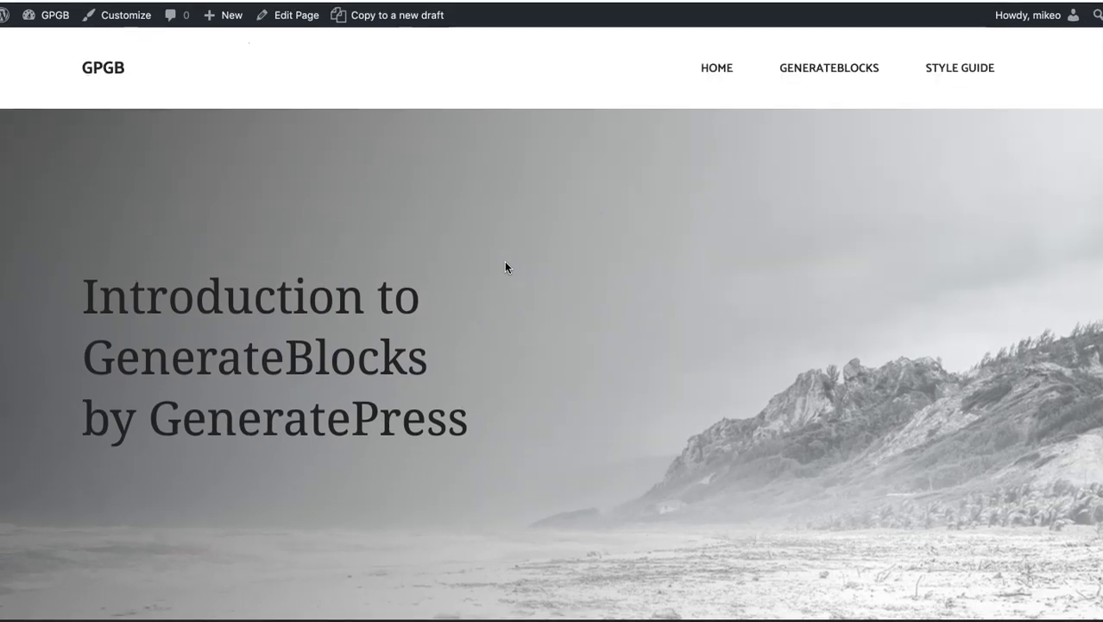
left_click(523, 229)
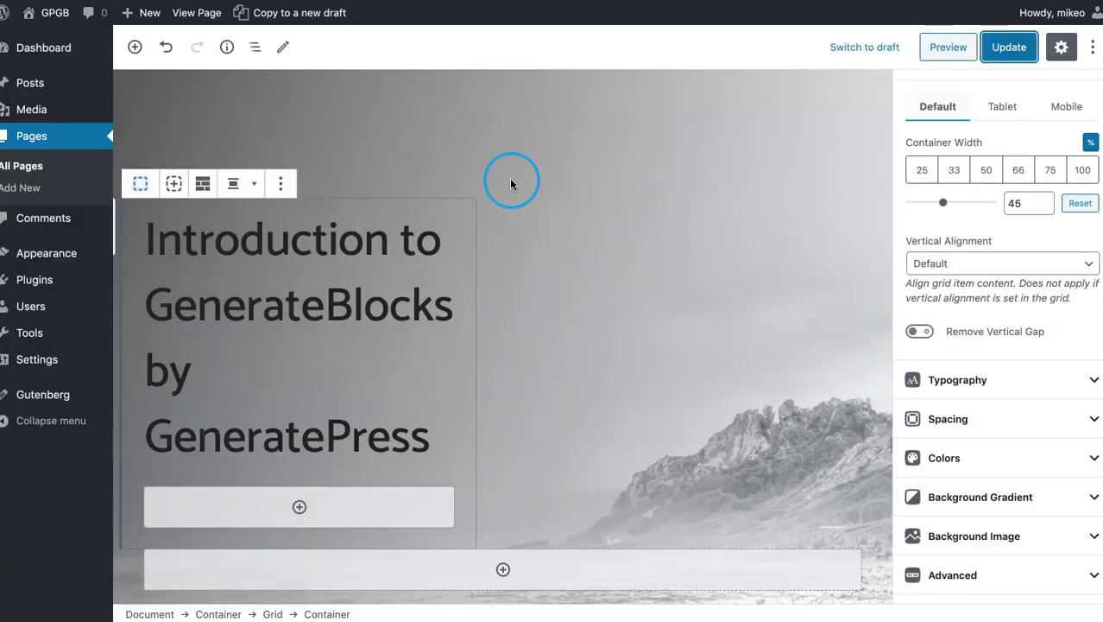
left_click(374, 243)
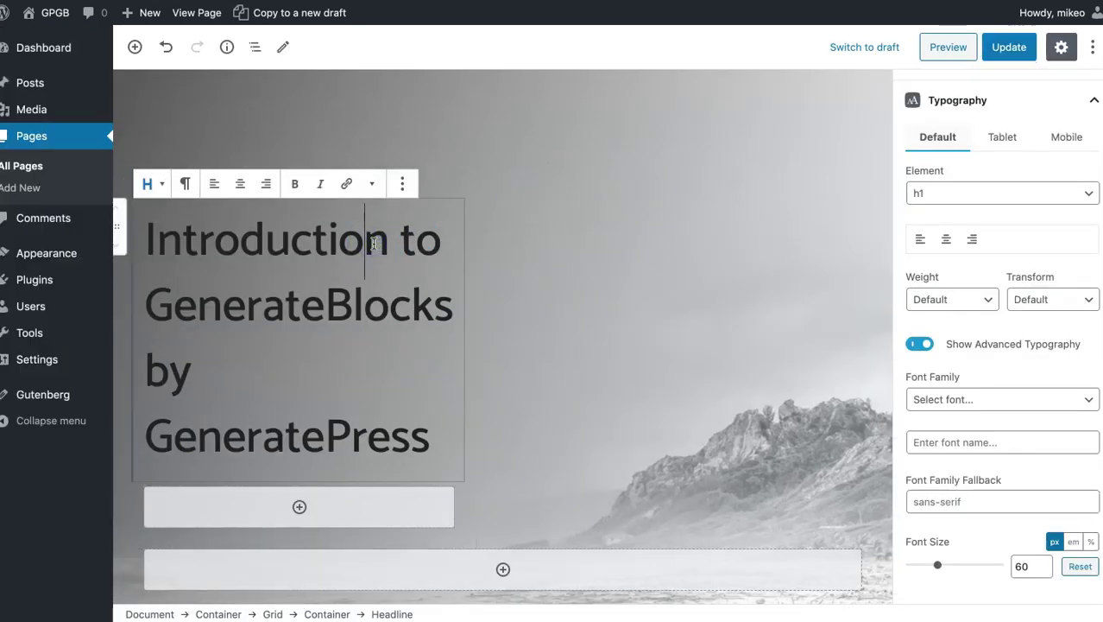
left_click(255, 48)
left_click(256, 165)
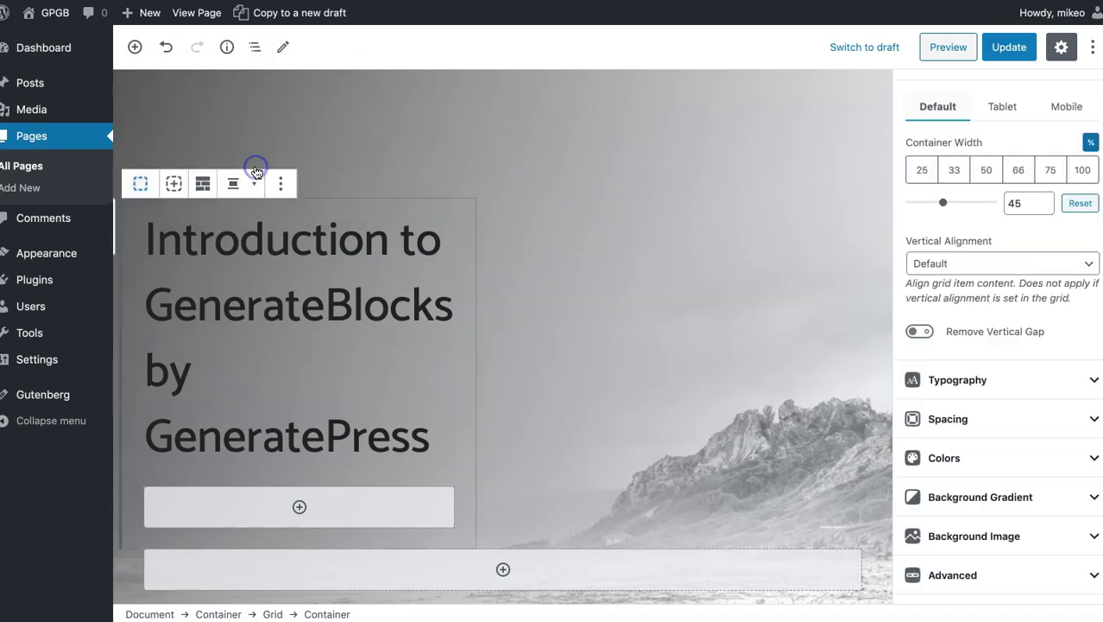
left_click(1002, 105)
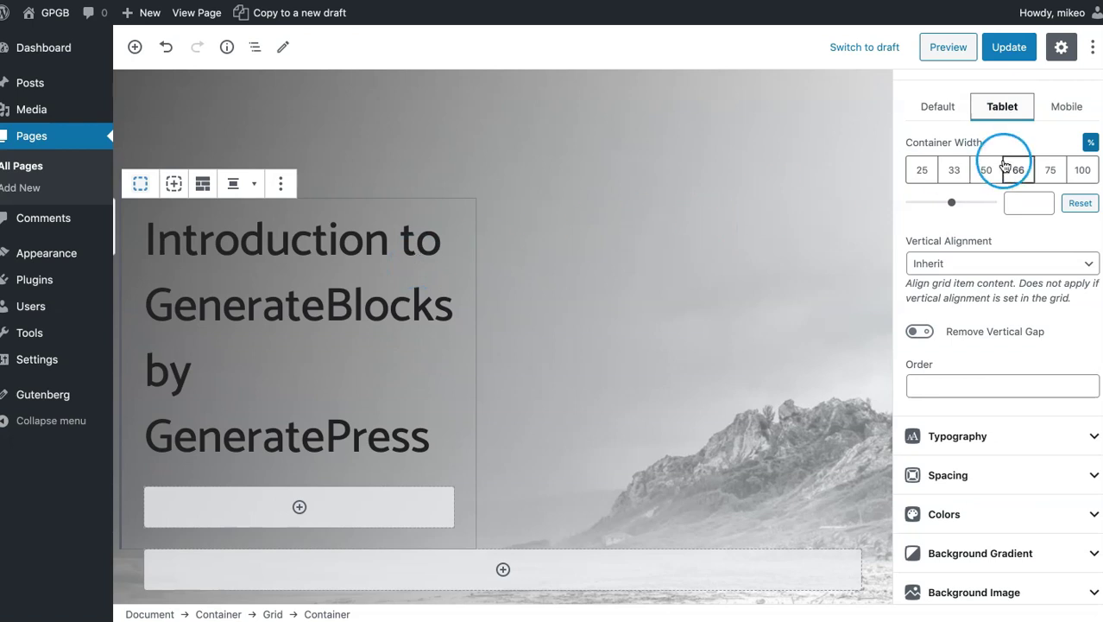
left_click(1082, 170)
left_click(1066, 107)
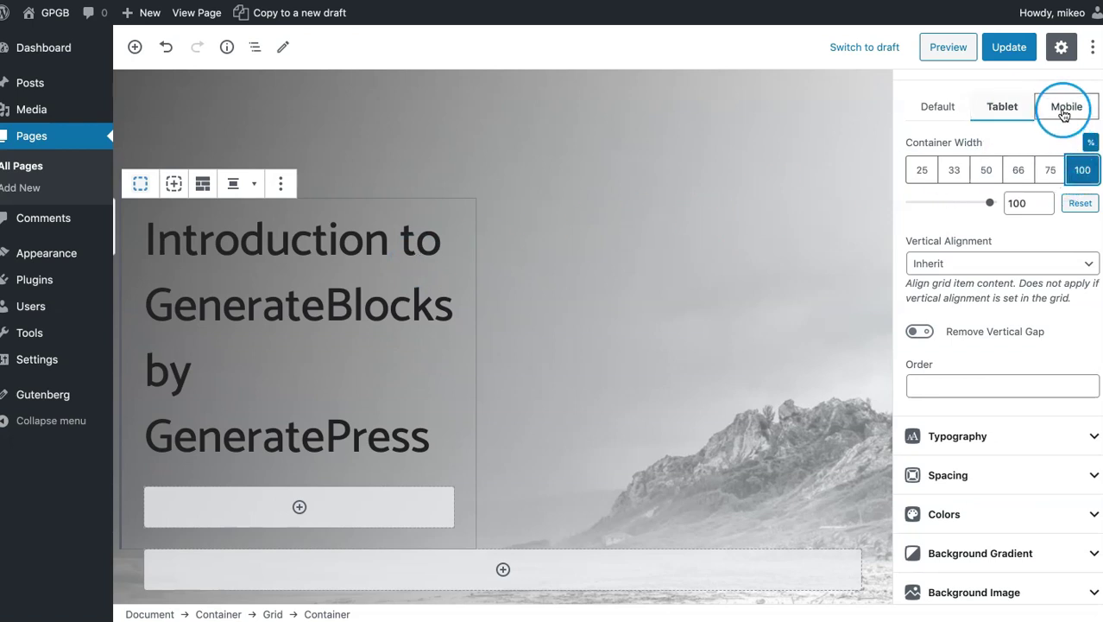
left_click(938, 107)
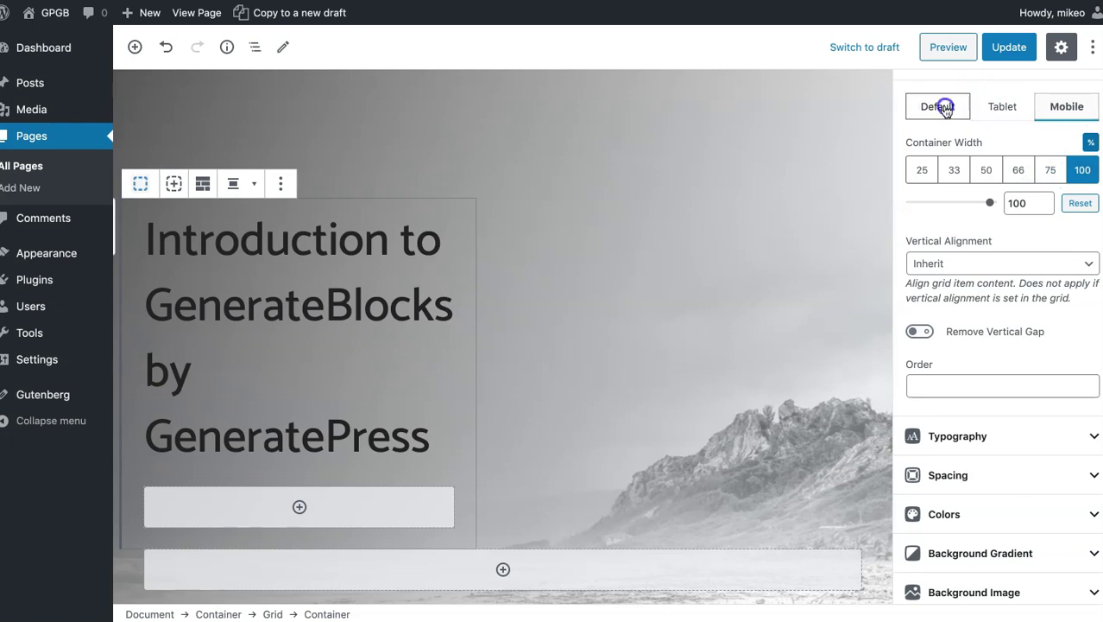
left_click(1008, 47)
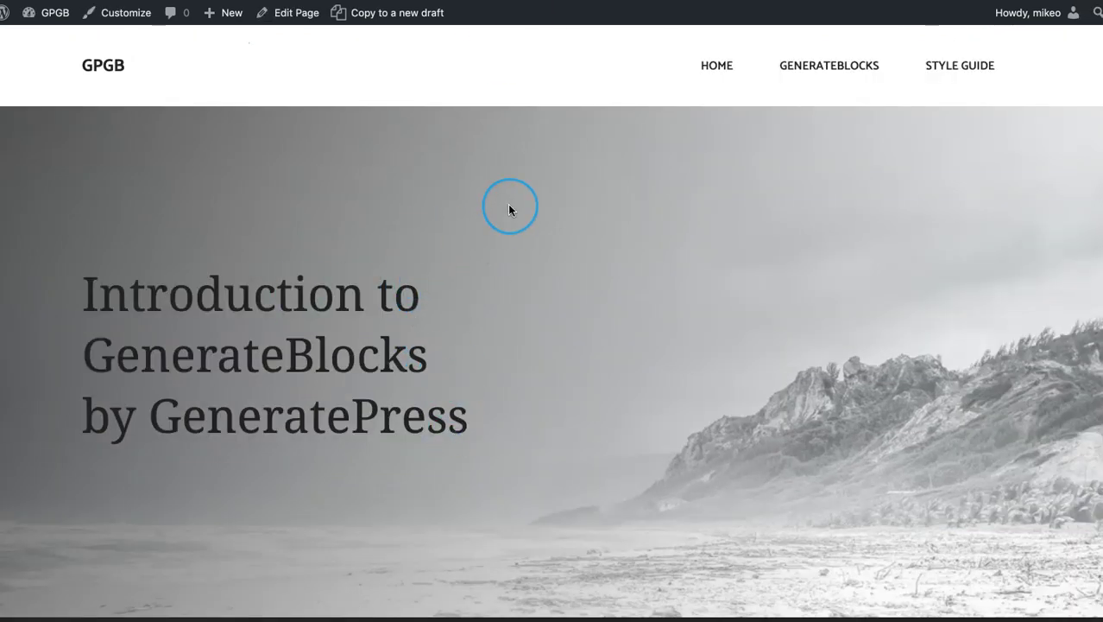
Examine the hero section on the live page and return to the page title in the editor.
scroll(508, 204, "down", 1)
scroll(507, 204, "up", 1)
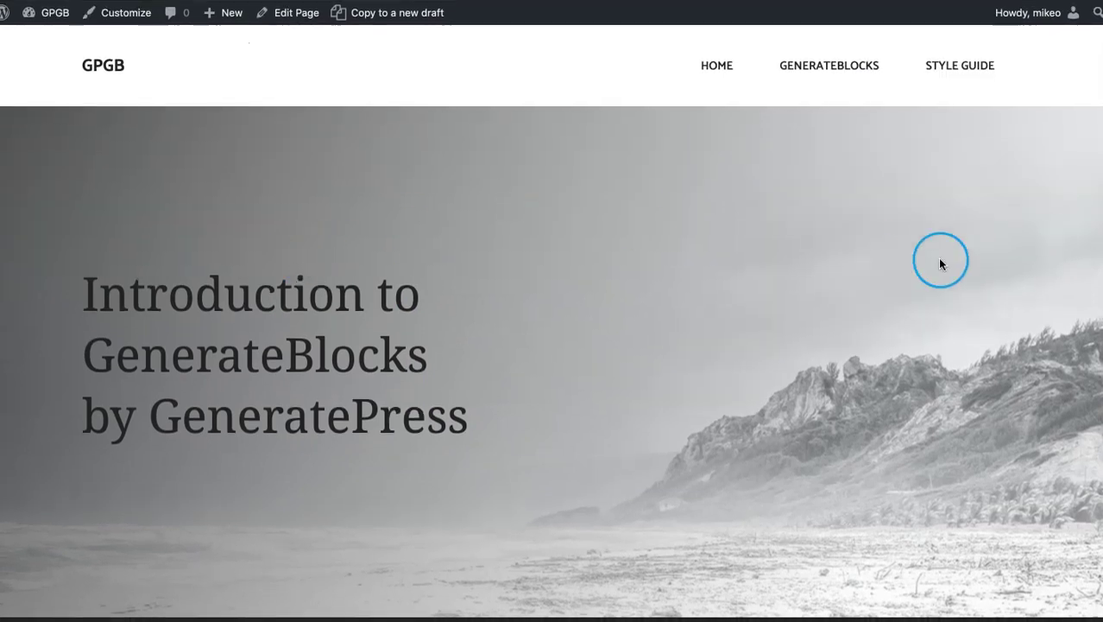
scroll(649, 181, "down", 1)
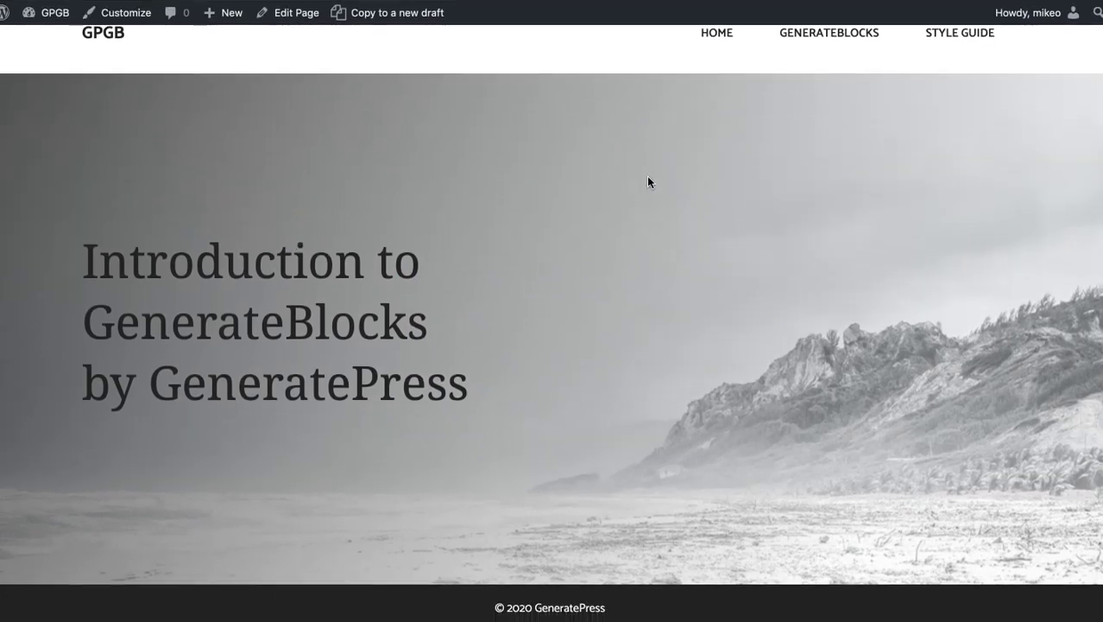
scroll(648, 181, "up", 1)
left_click(334, 1)
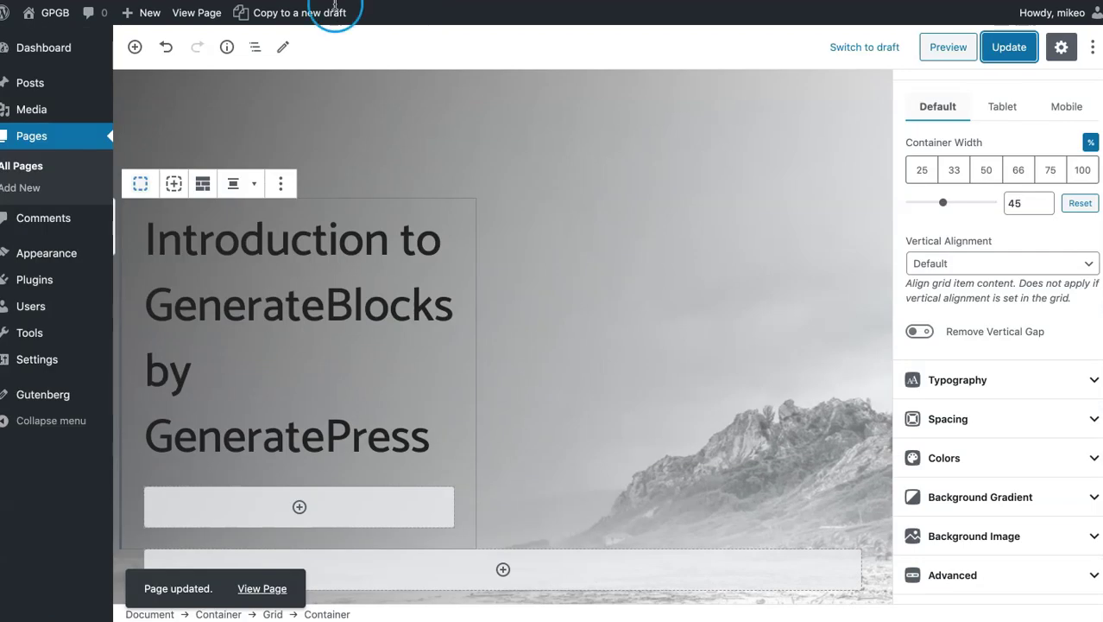
scroll(519, 183, "down", 2)
scroll(520, 183, "up", 4)
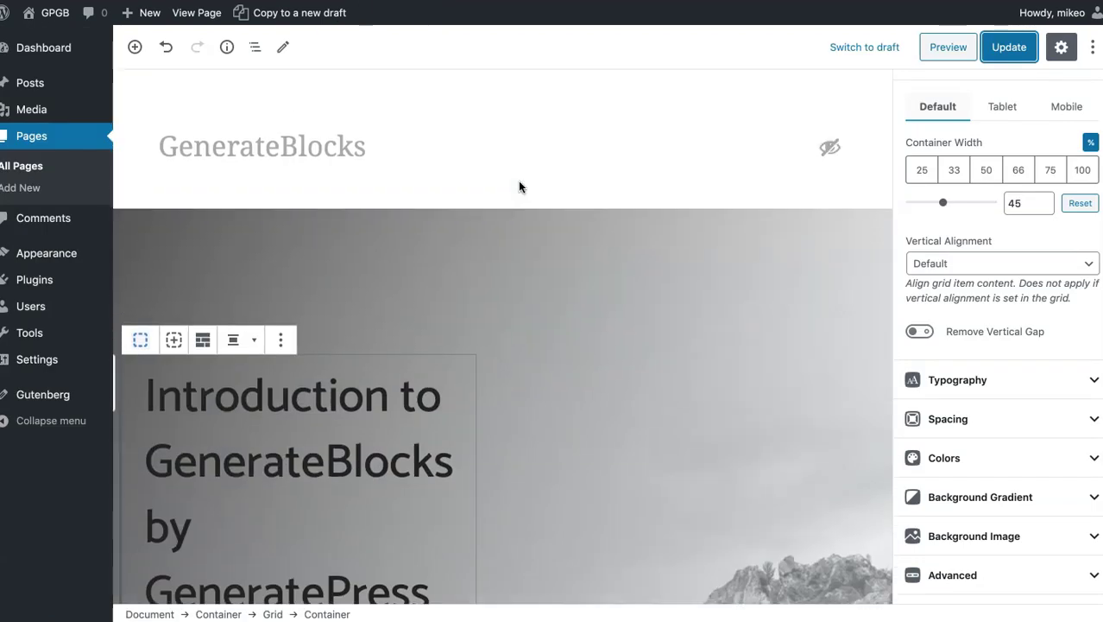
Check the hero's block hierarchy and insert a GenerateBlocks Buttons block below the headline in the Grid's inner Container.
left_click(256, 52)
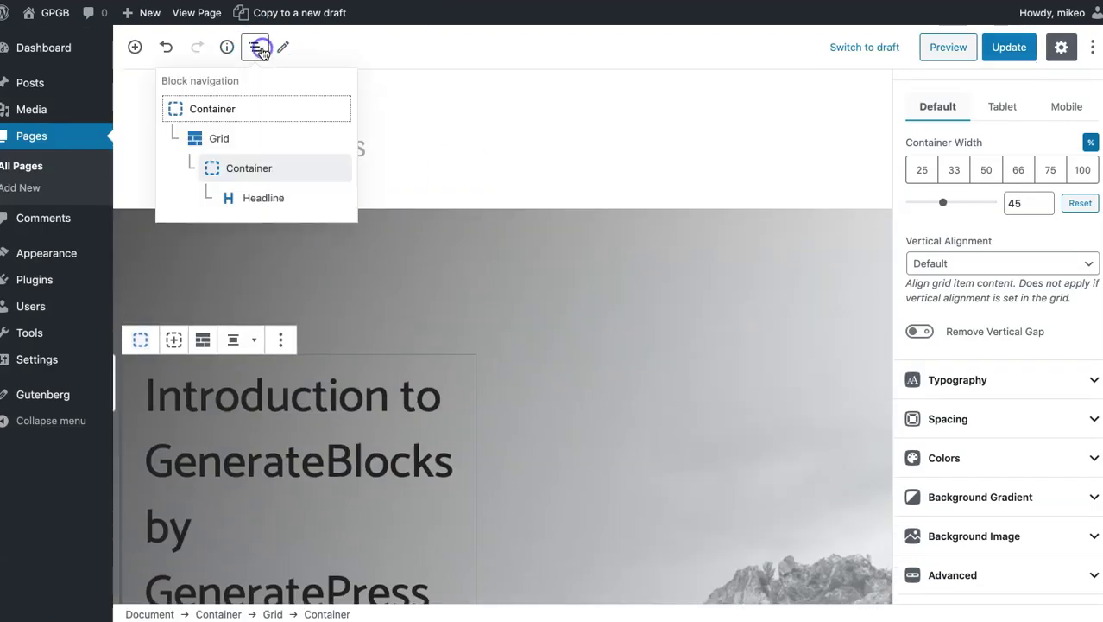
left_click(229, 140)
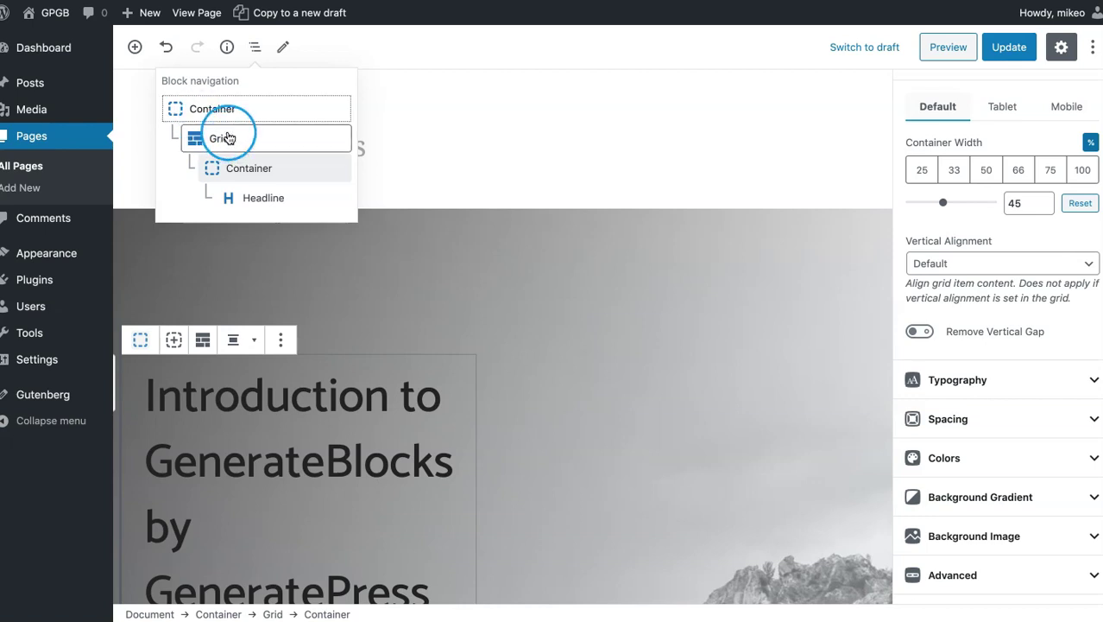
left_click(253, 170)
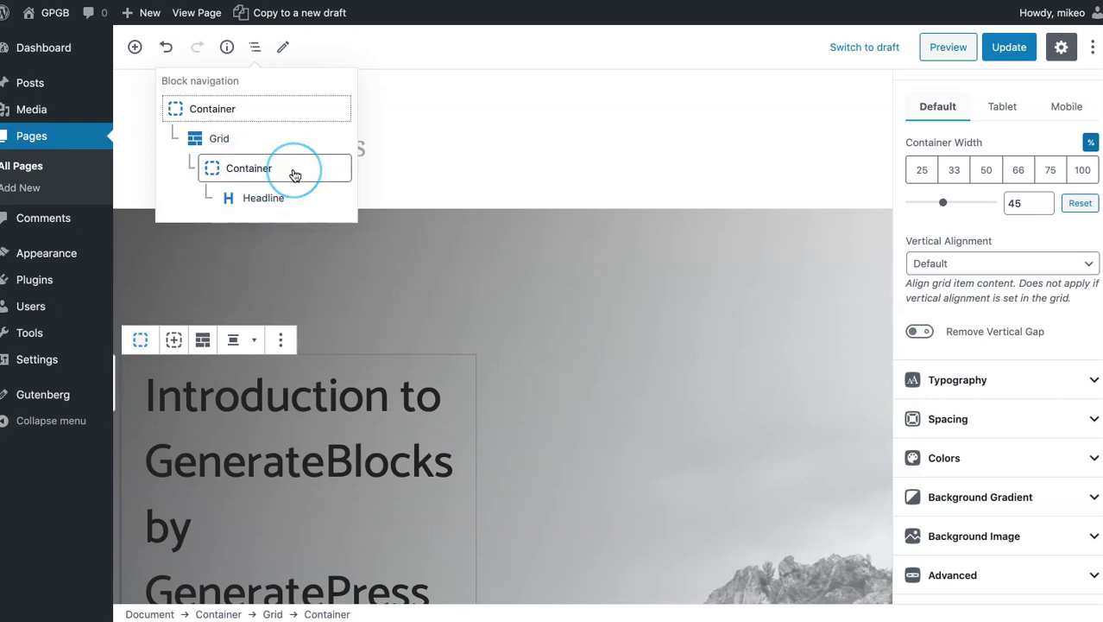
left_click(392, 394)
scroll(396, 395, "down", 2)
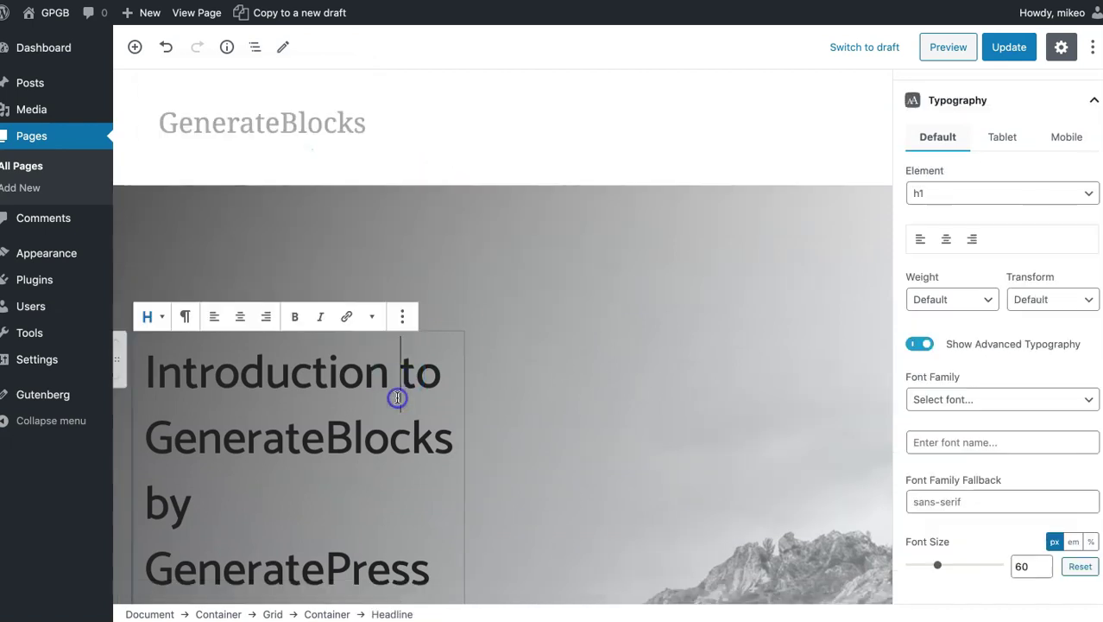
scroll(380, 391, "down", 3)
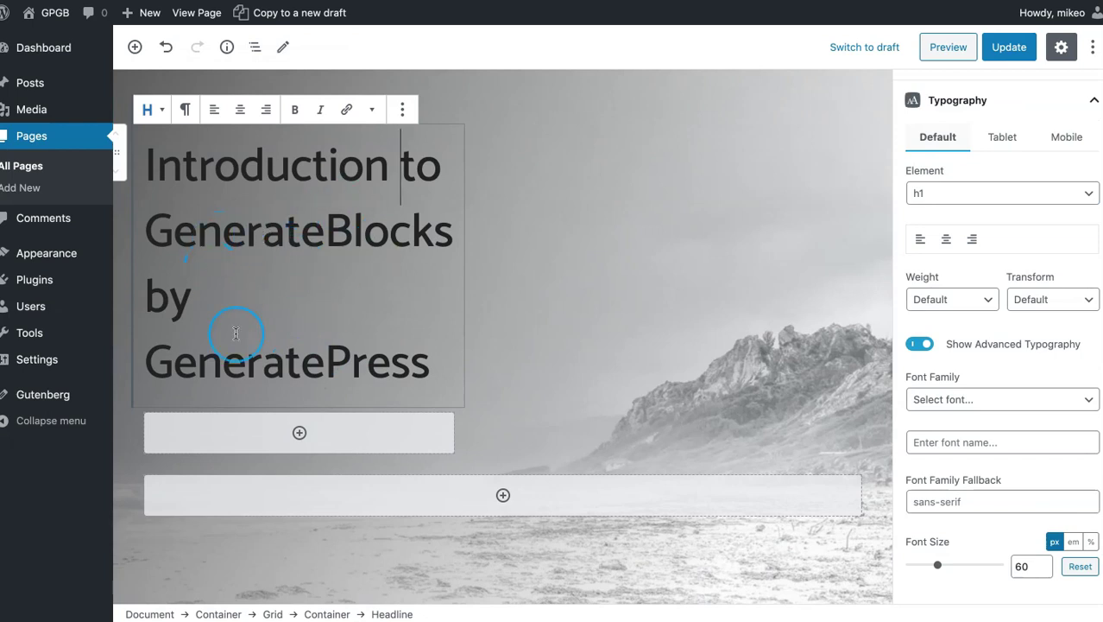
left_click(299, 434)
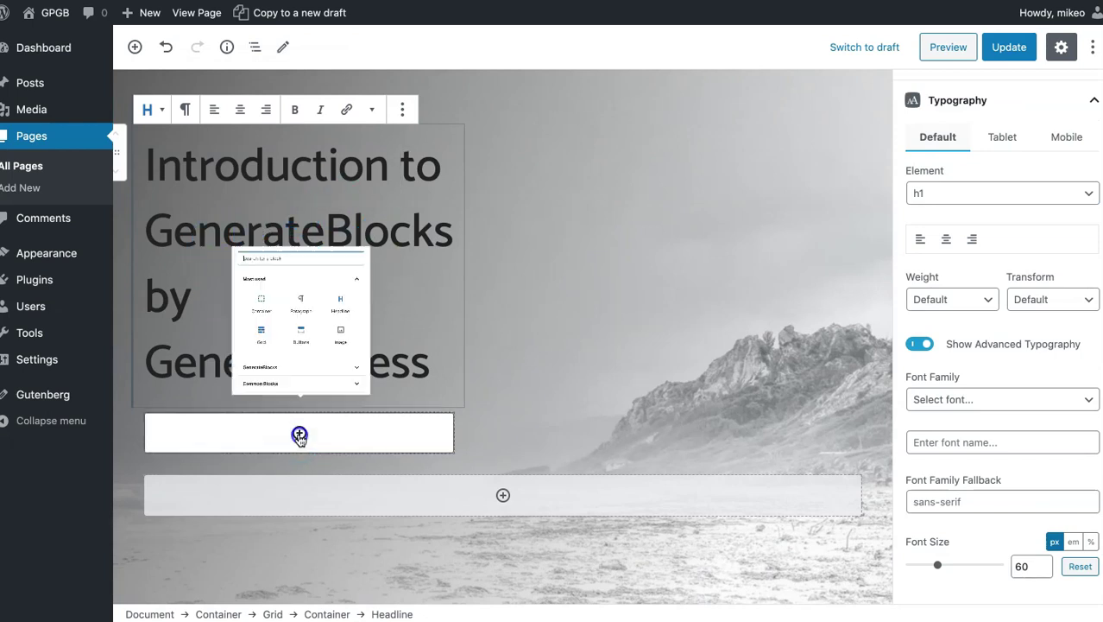
left_click(308, 271)
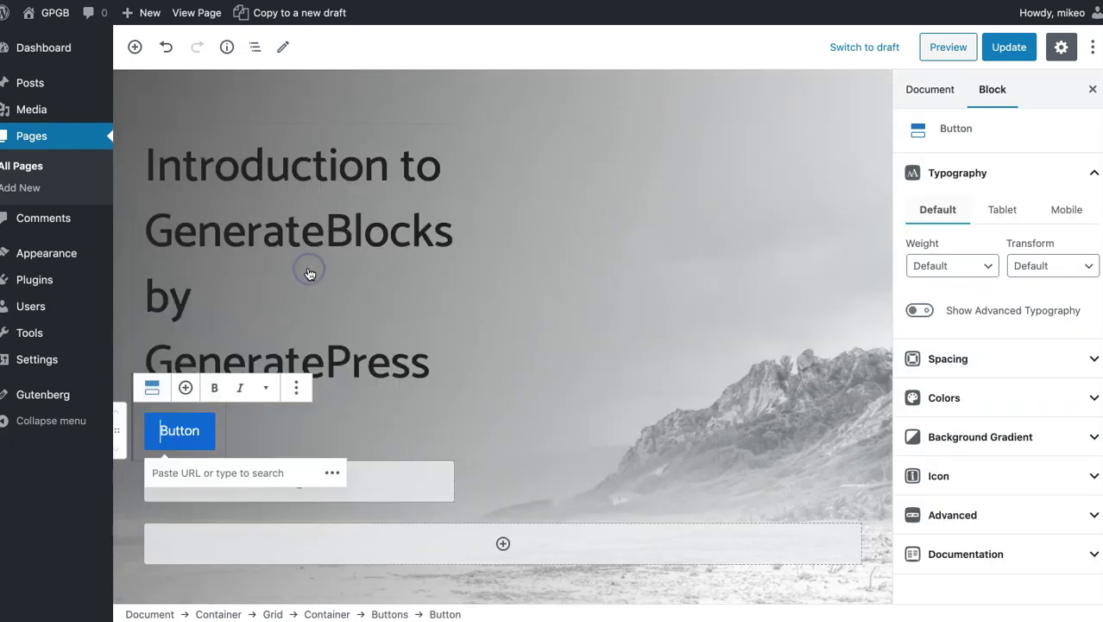
Add a second button beside the first one in the Buttons block.
scroll(320, 406, "down", 1)
scroll(326, 405, "down", 1)
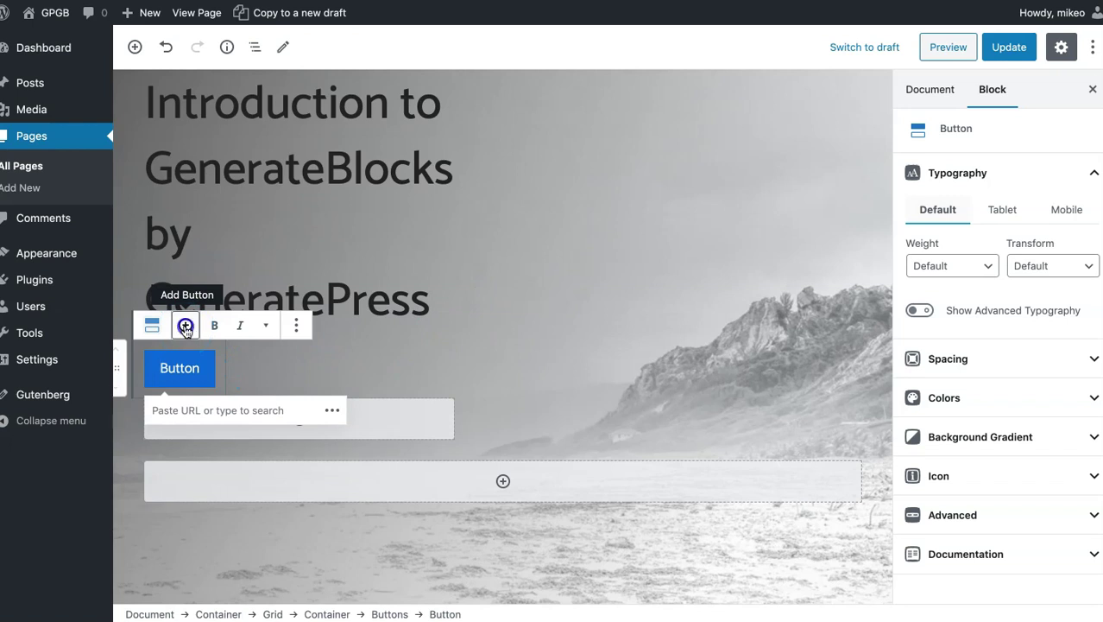
left_click(186, 326)
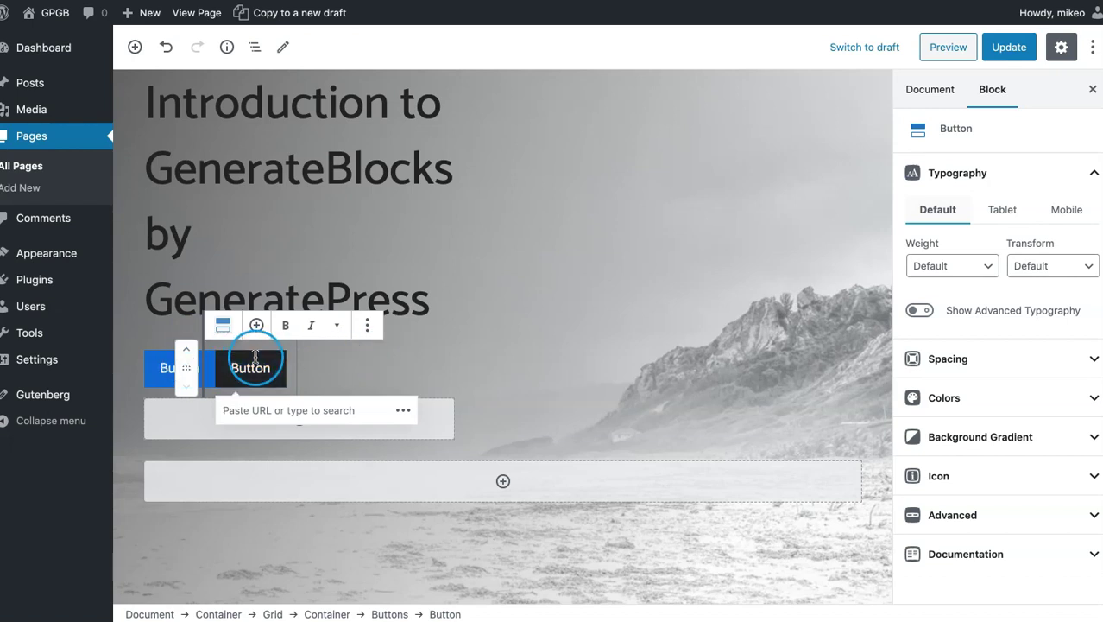
Select the parent Buttons block in the block hierarchy and set its default alignment to left.
left_click(255, 47)
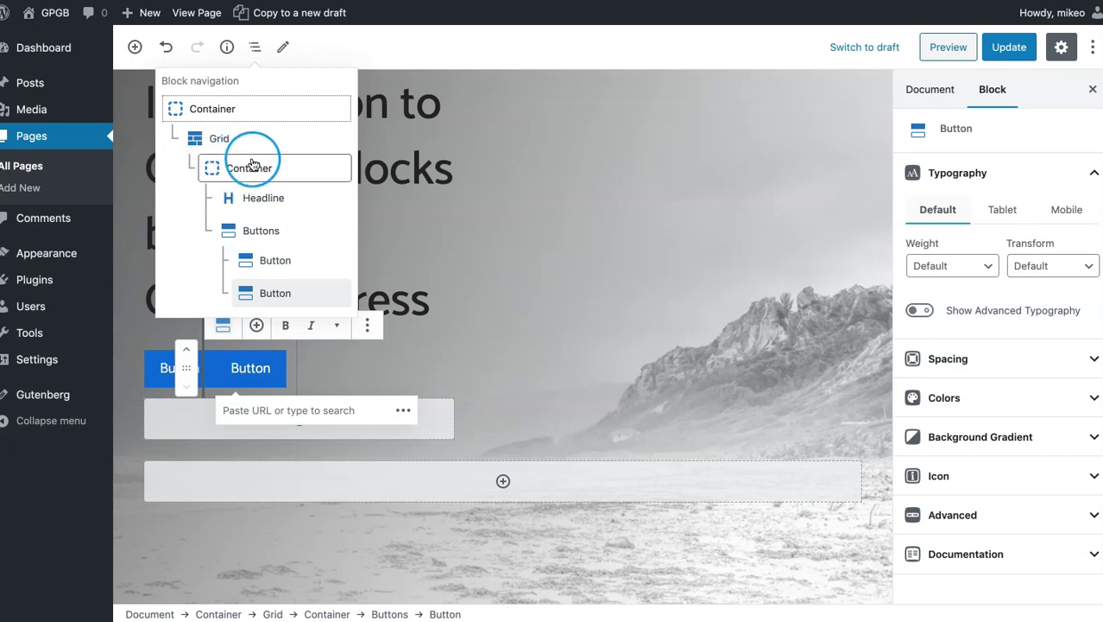
left_click(251, 231)
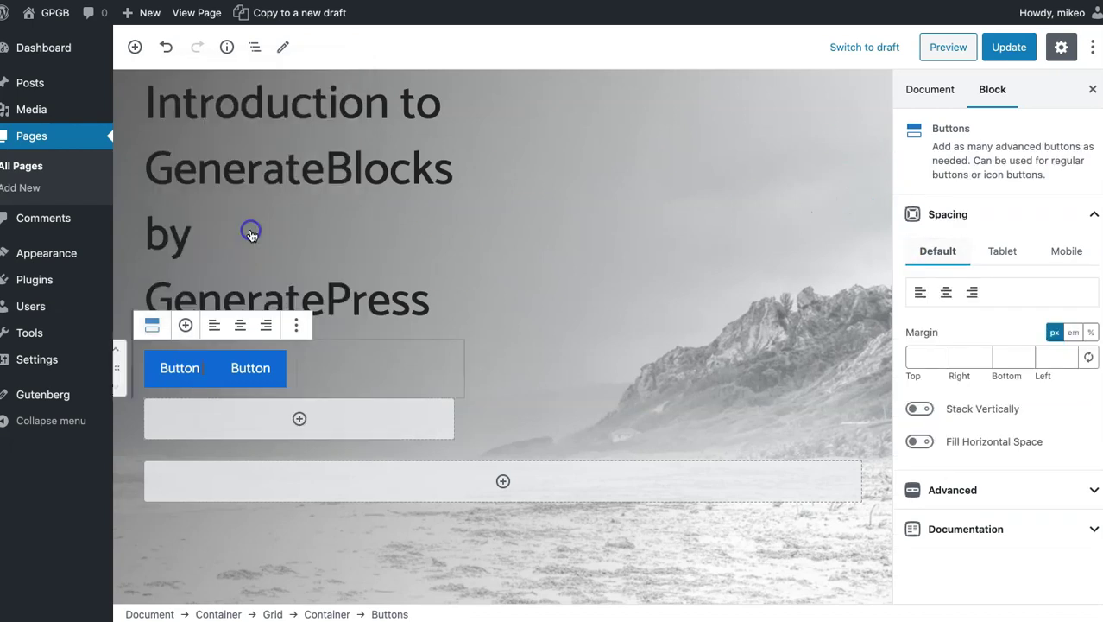
left_click(953, 297)
left_click(919, 292)
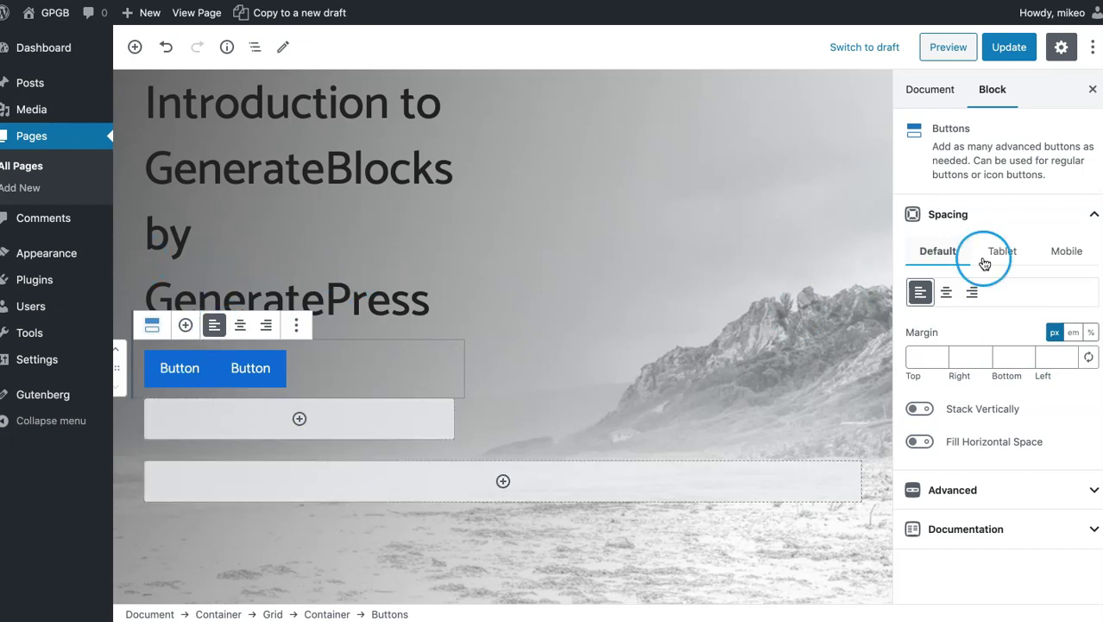
Try stacking the buttons vertically and filling the horizontal space, and turn both options back off.
left_click(917, 410)
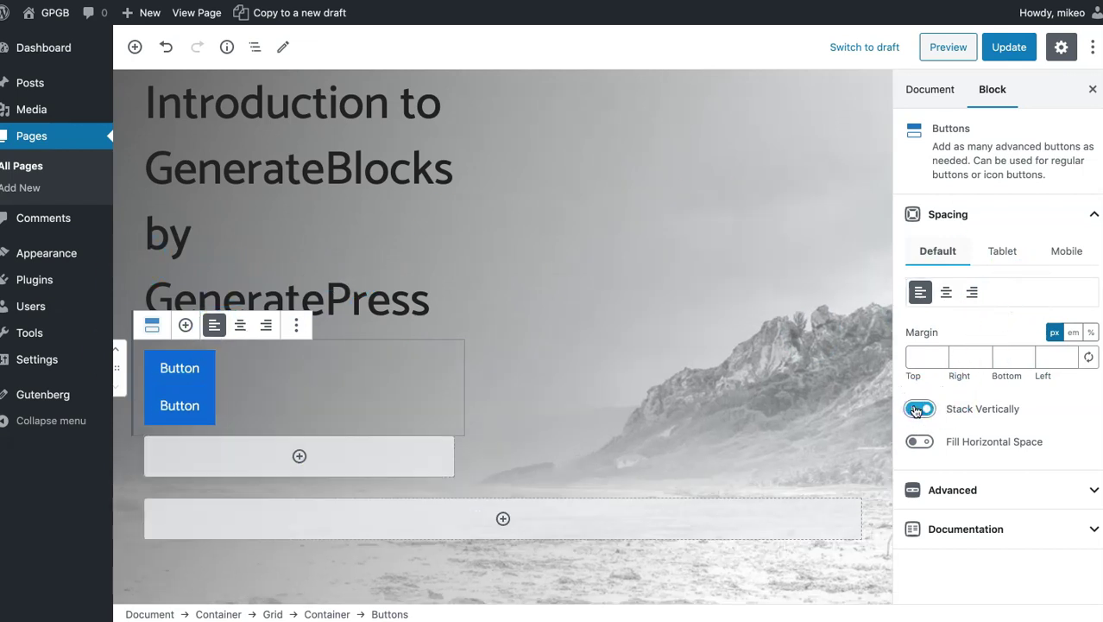
left_click(919, 442)
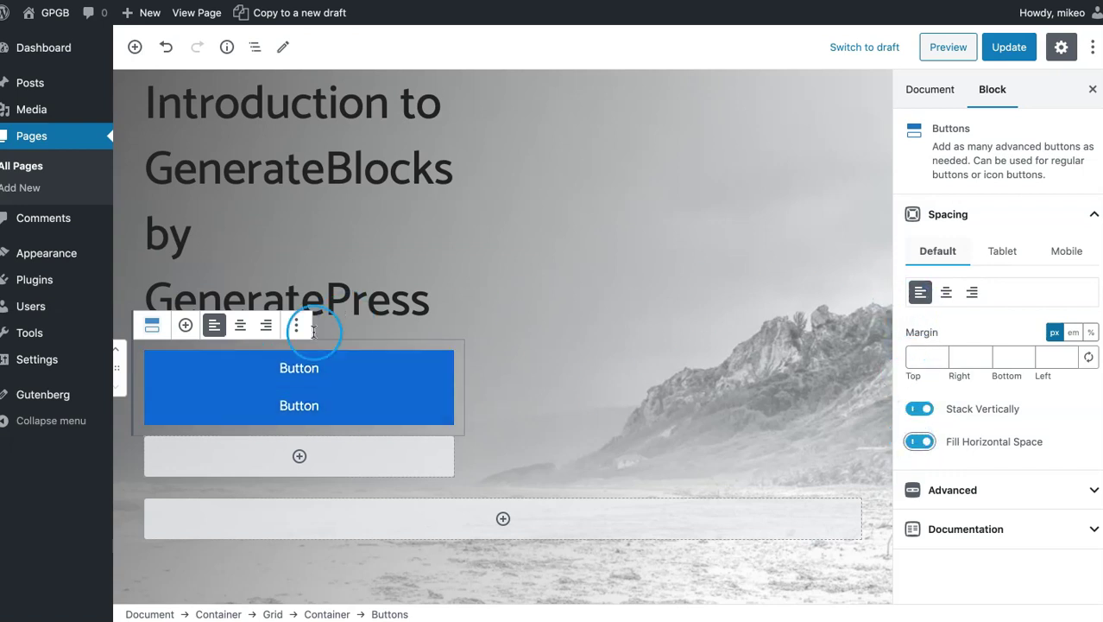
left_click(922, 442)
left_click(920, 409)
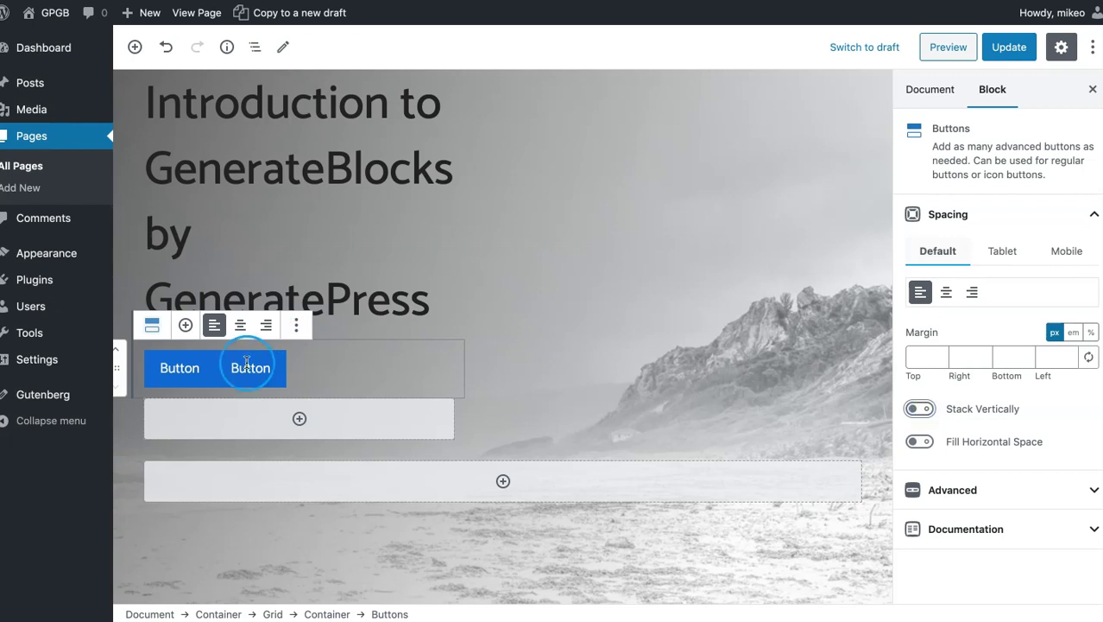
Give the first button a default right margin of 10 px and update the page.
left_click(178, 370)
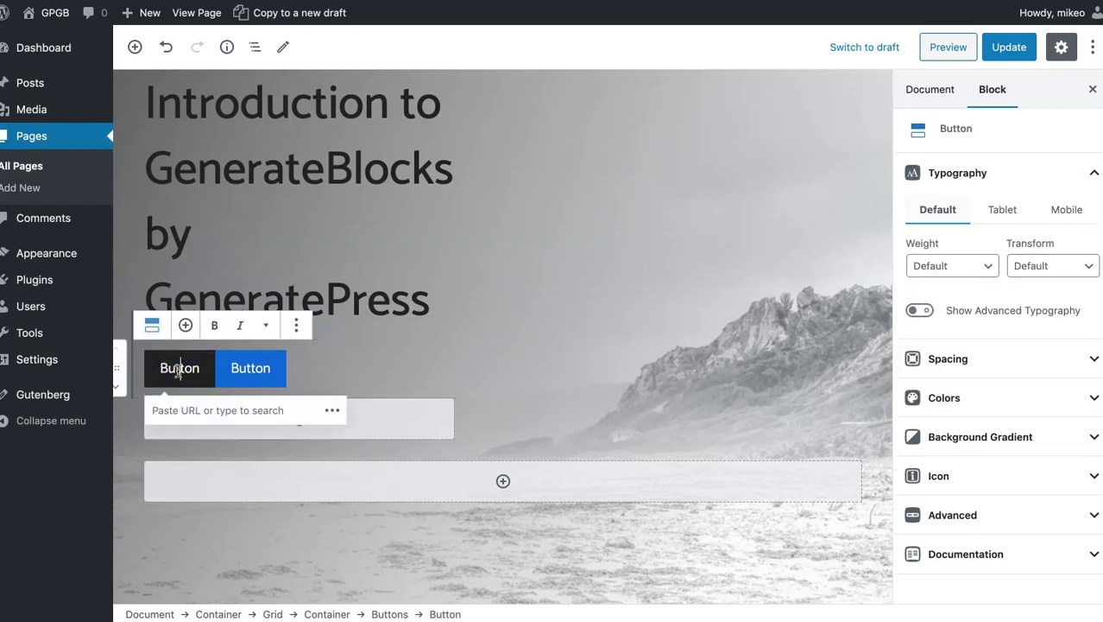
left_click(977, 366)
scroll(977, 367, "down", 1)
left_click(972, 383)
left_click(971, 472)
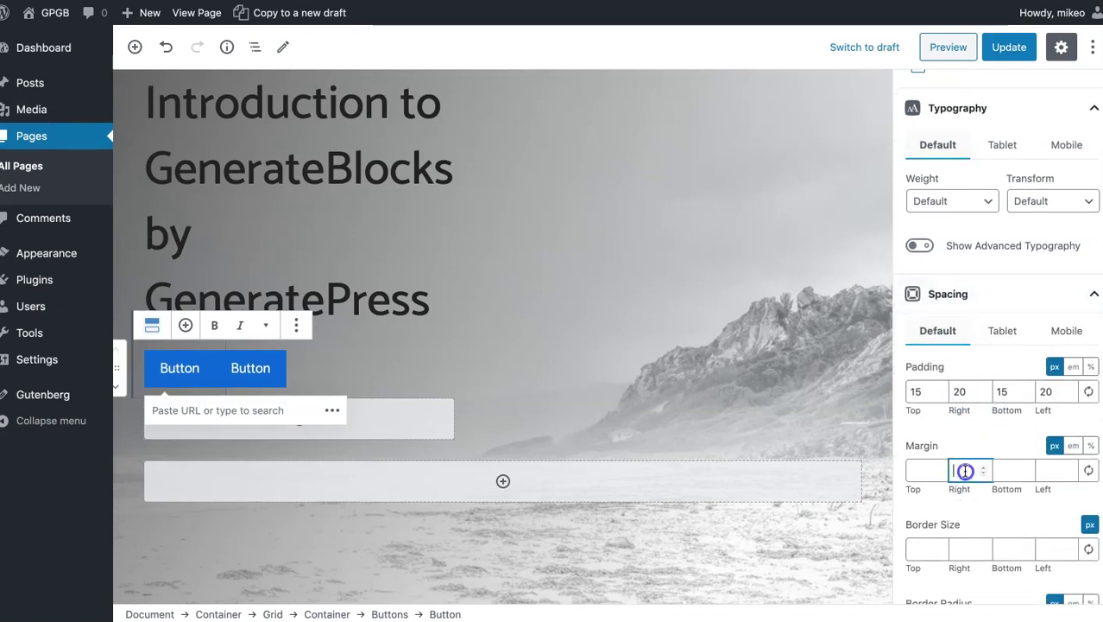
type("10")
left_click(1008, 48)
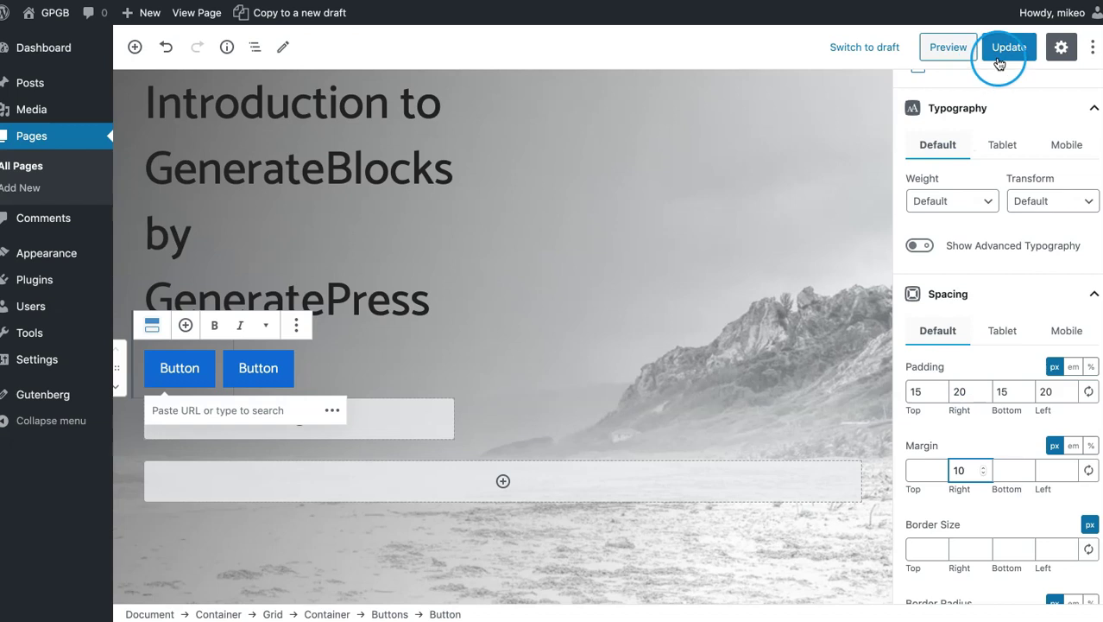
Check the parent Buttons block's tablet spacing options and set its mobile alignment to center.
scroll(301, 270, "up", 2)
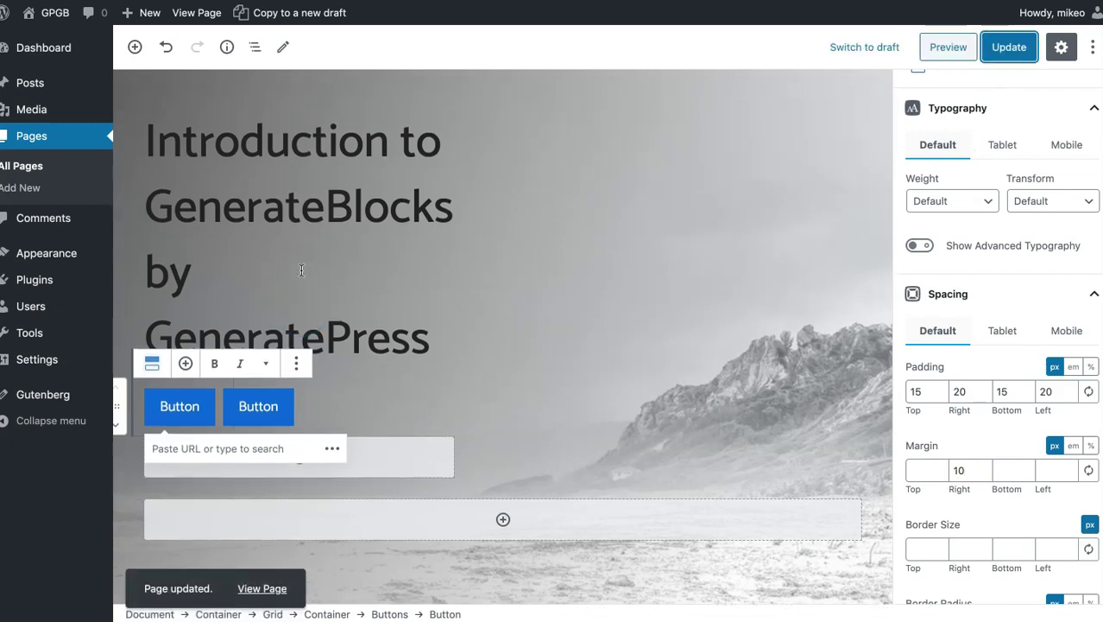
scroll(293, 298, "down", 3)
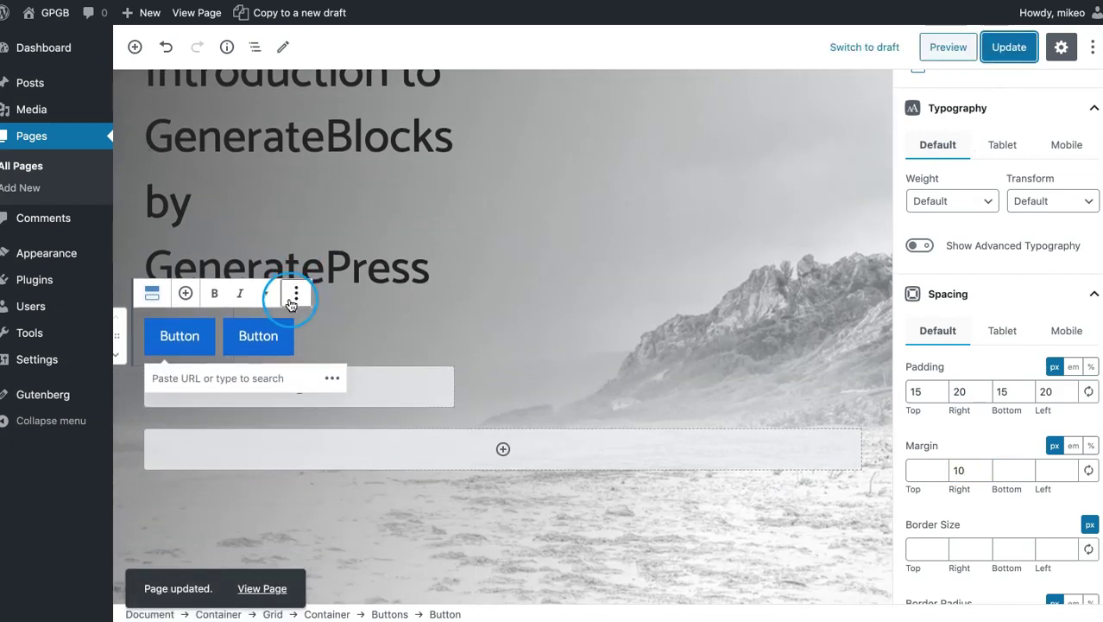
left_click(254, 47)
left_click(270, 231)
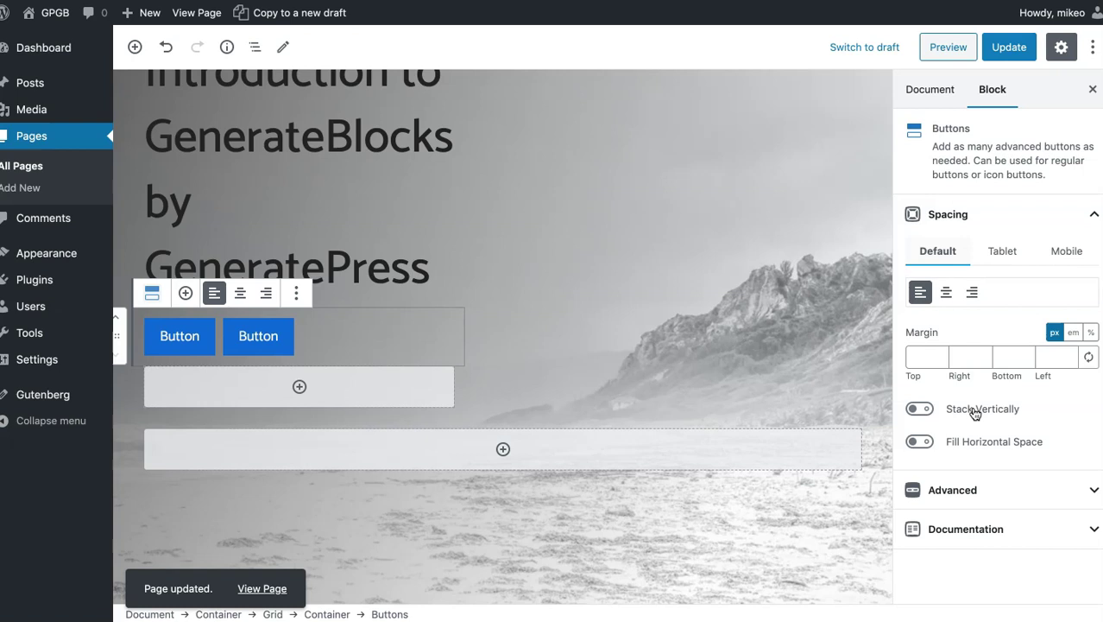
left_click(1003, 251)
left_click(1061, 252)
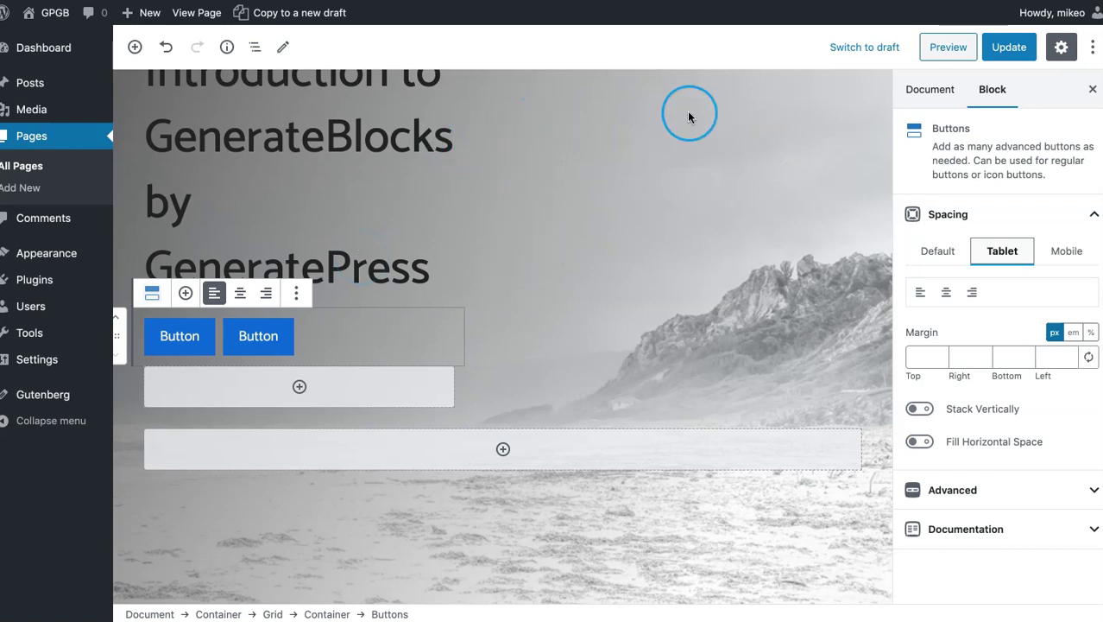
left_click(1070, 251)
left_click(946, 294)
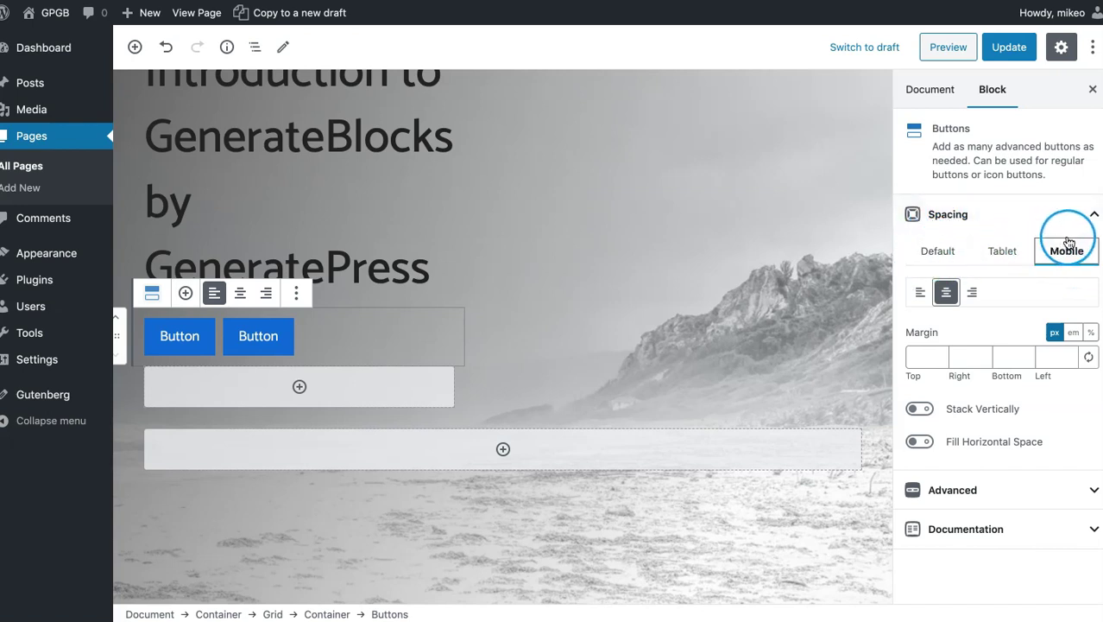
left_click(938, 250)
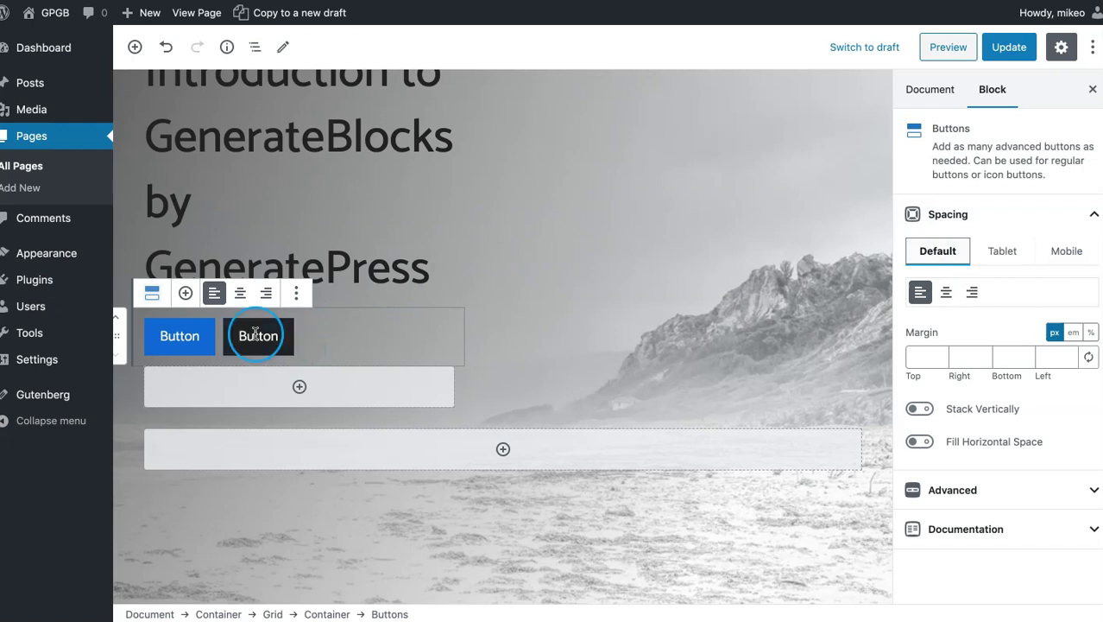
Remove the second button from the Buttons block.
left_click(218, 138)
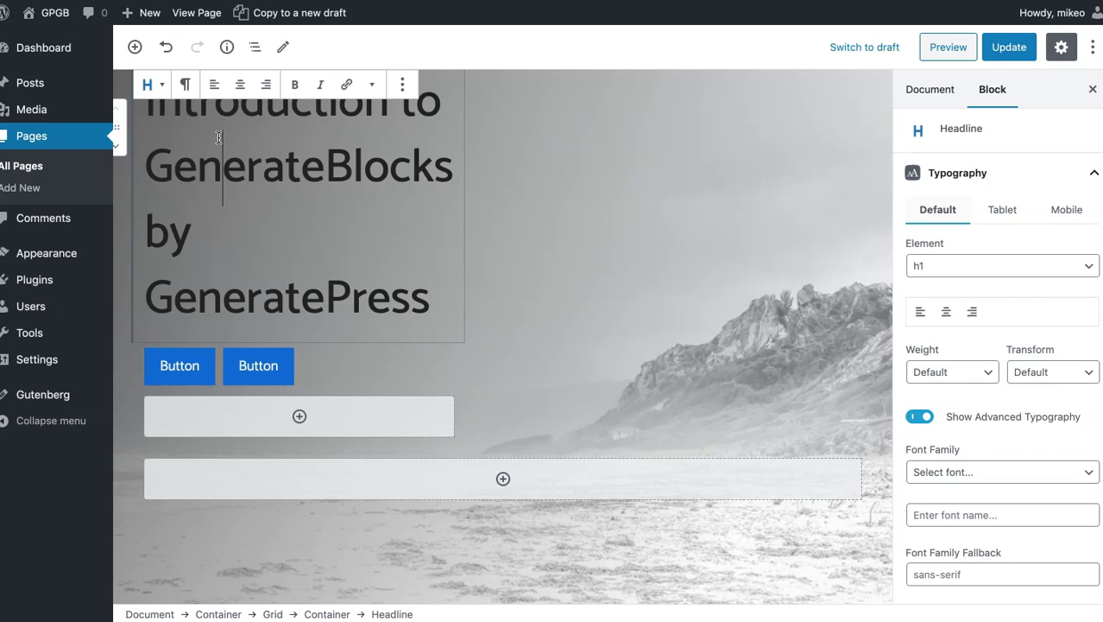
left_click(258, 363)
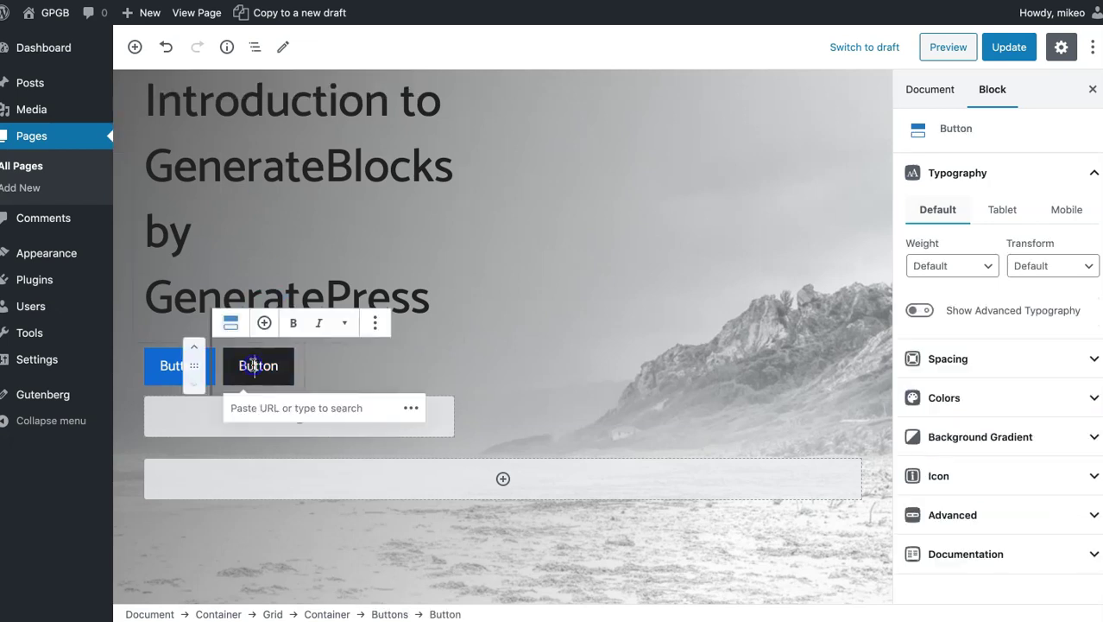
left_click(375, 323)
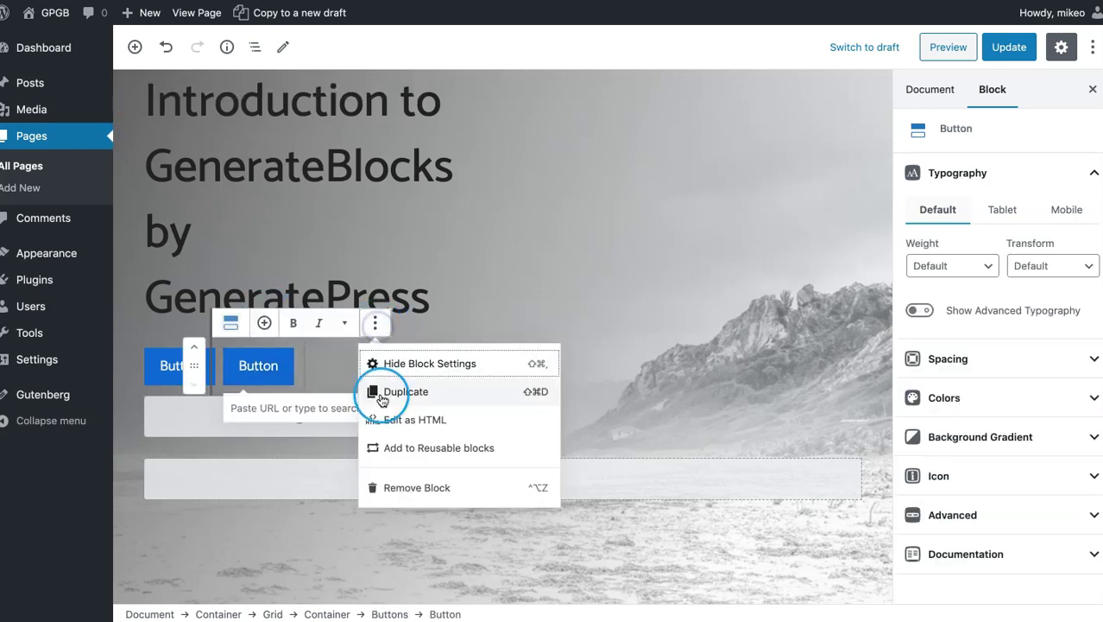
left_click(383, 487)
Add the right-pointing chevron from the General icons to the remaining button.
left_click(179, 366)
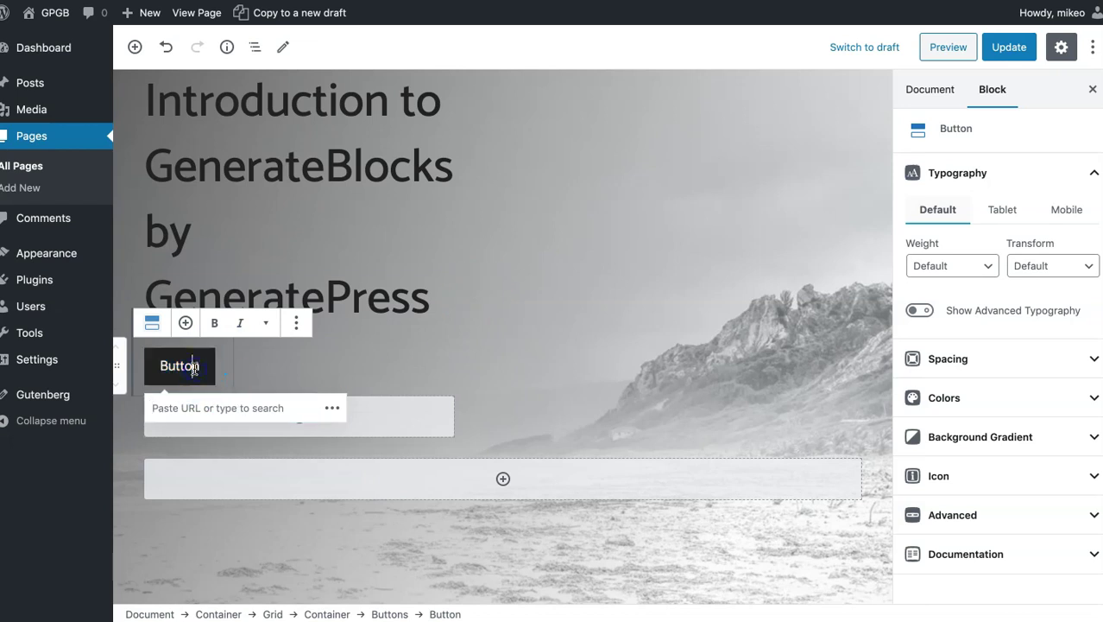
left_click(977, 475)
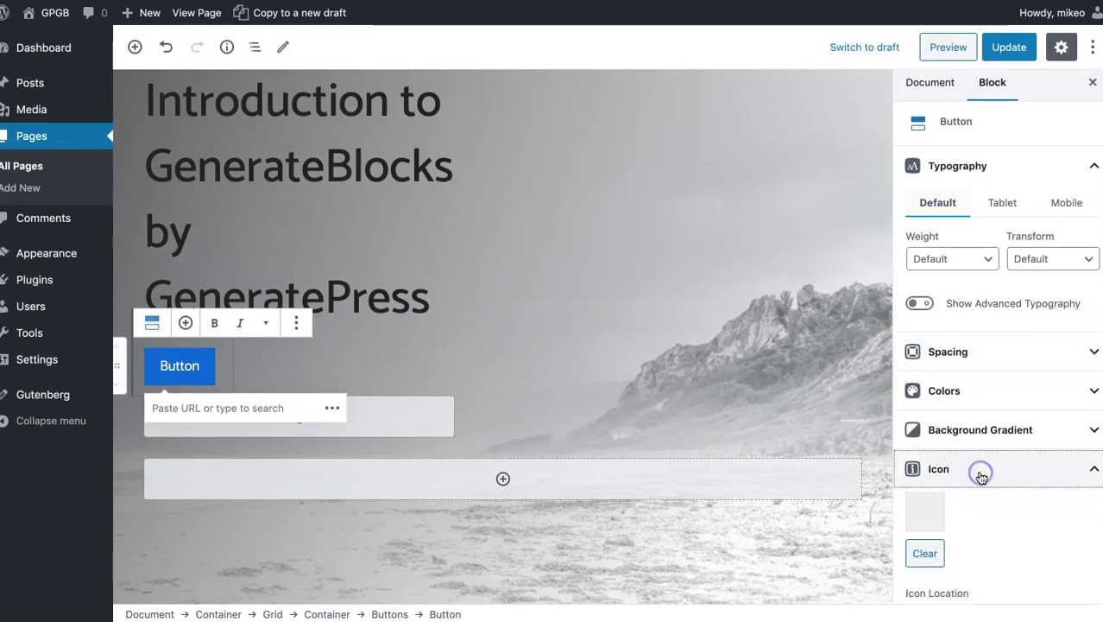
left_click(928, 349)
scroll(928, 350, "down", 2)
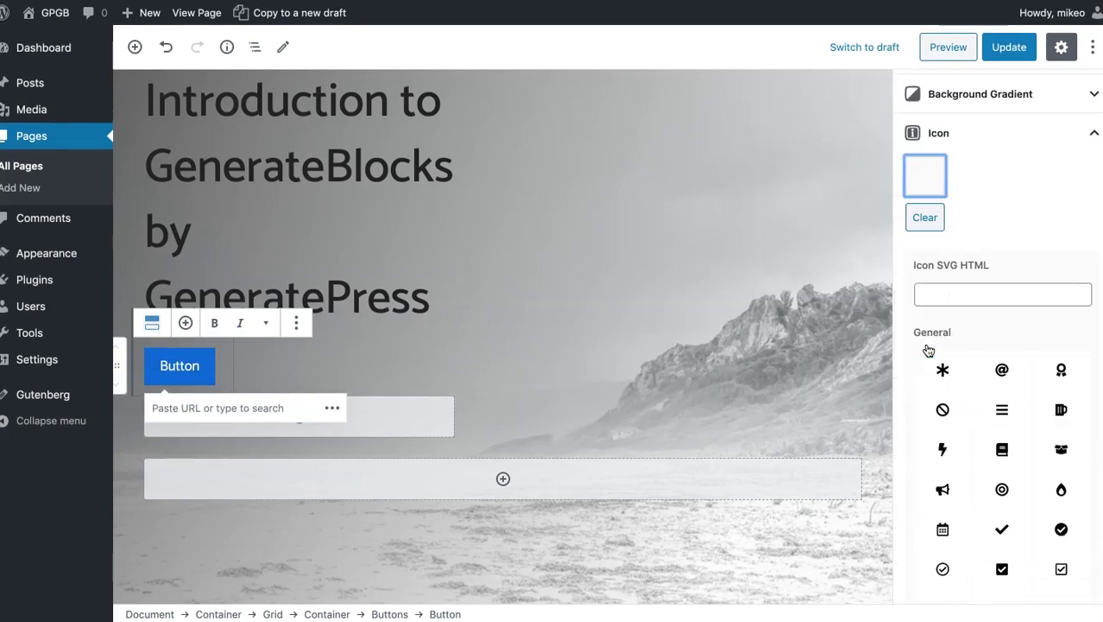
scroll(1054, 366, "down", 2)
left_click(1061, 459)
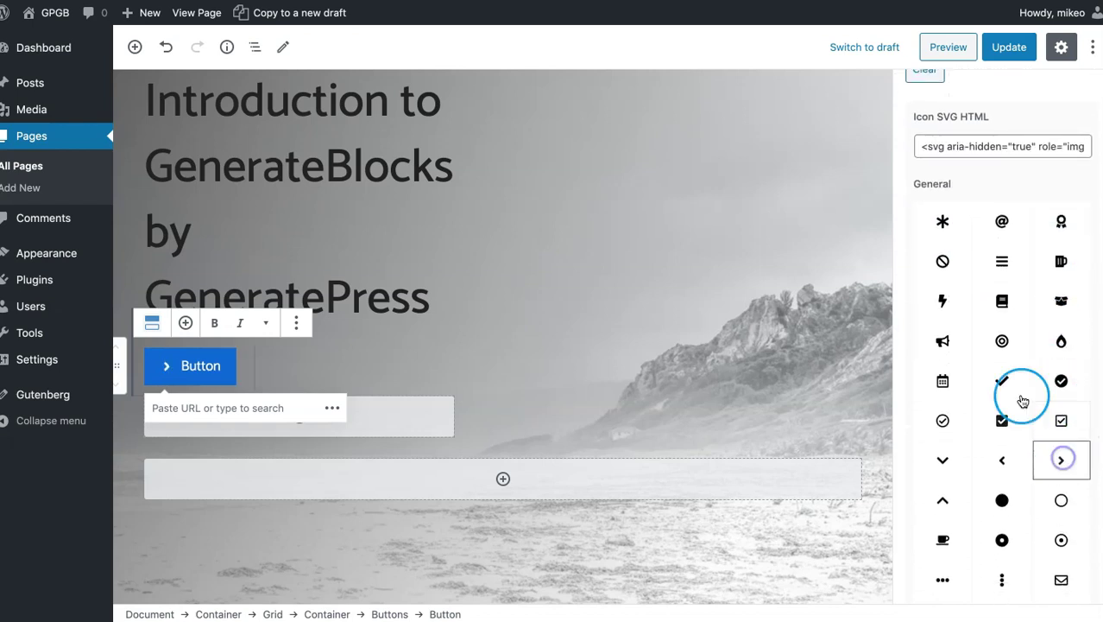
Set the button's icon location to Right.
scroll(1008, 371, "down", 5)
scroll(1008, 373, "down", 3)
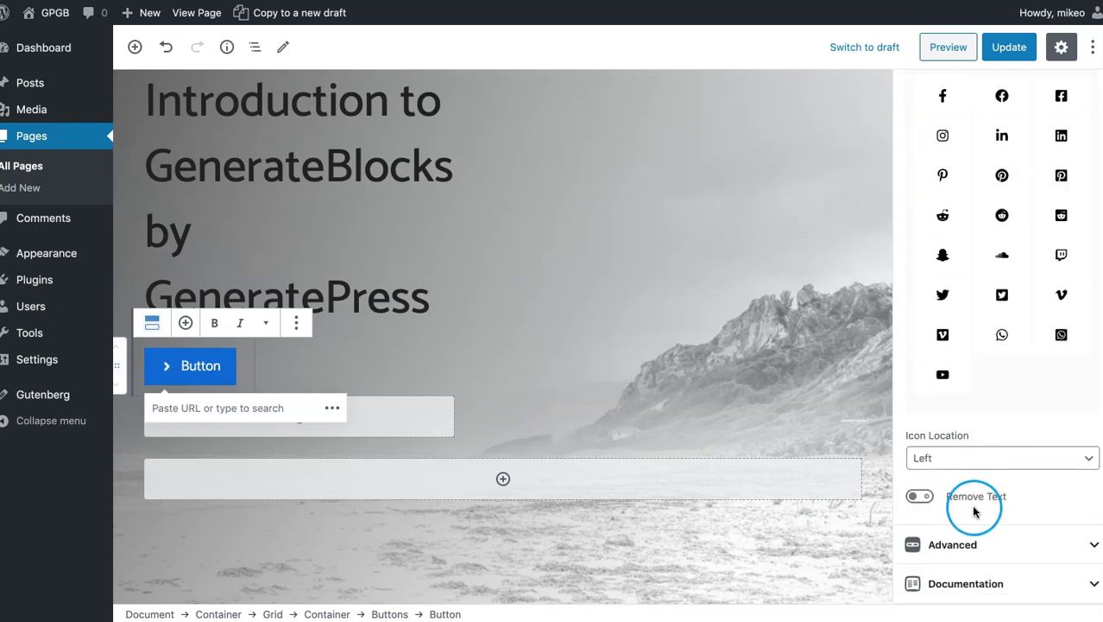
left_click(973, 453)
left_click(965, 472)
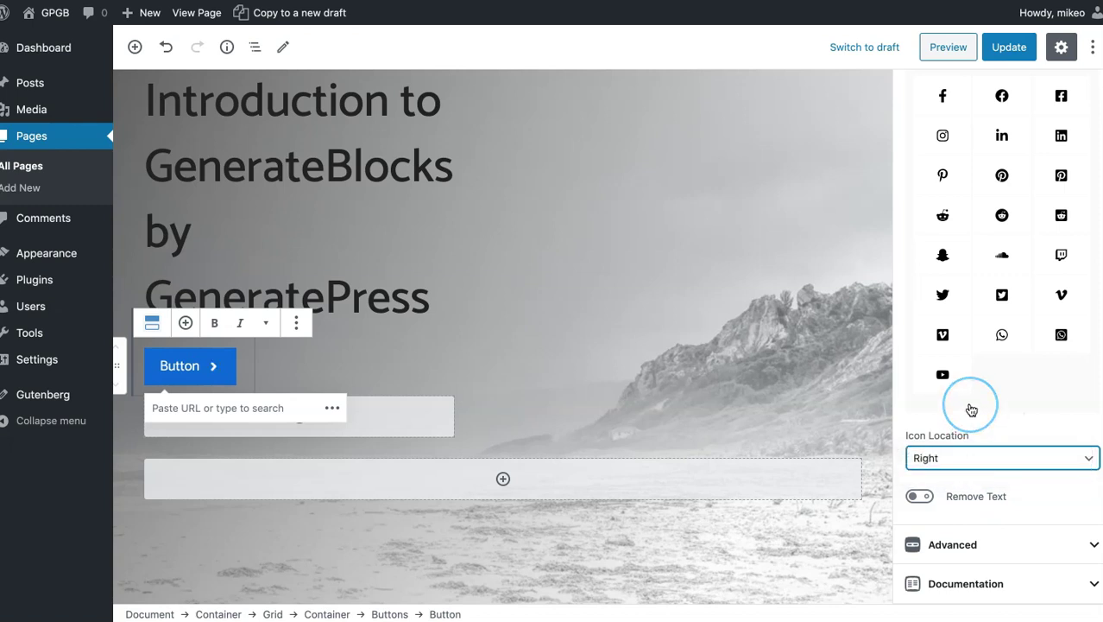
scroll(972, 409, "up", 10)
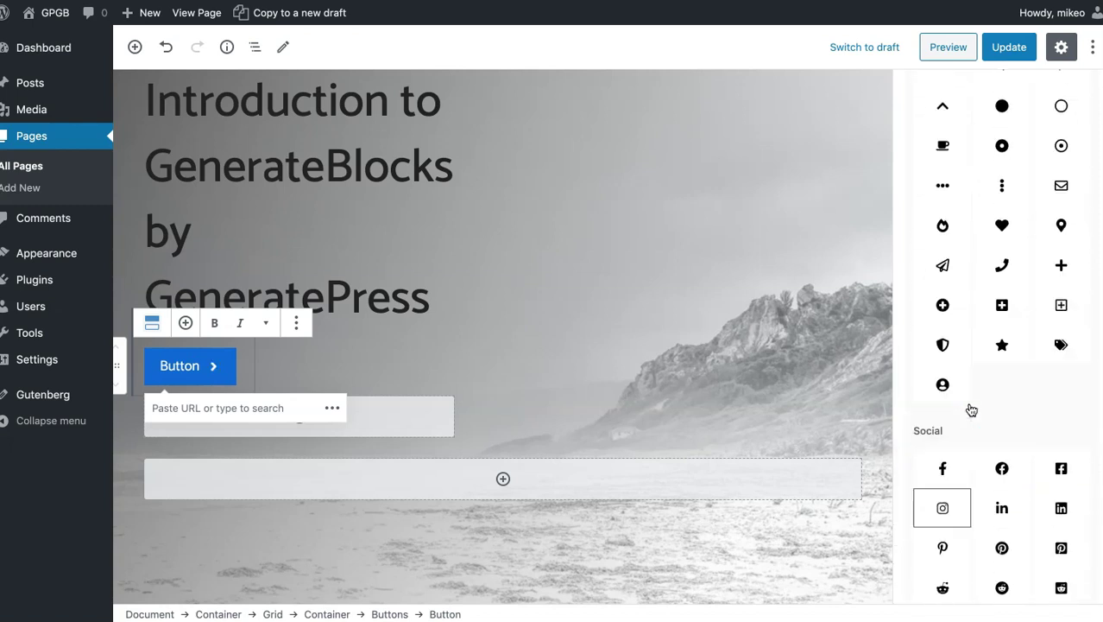
scroll(971, 409, "up", 5)
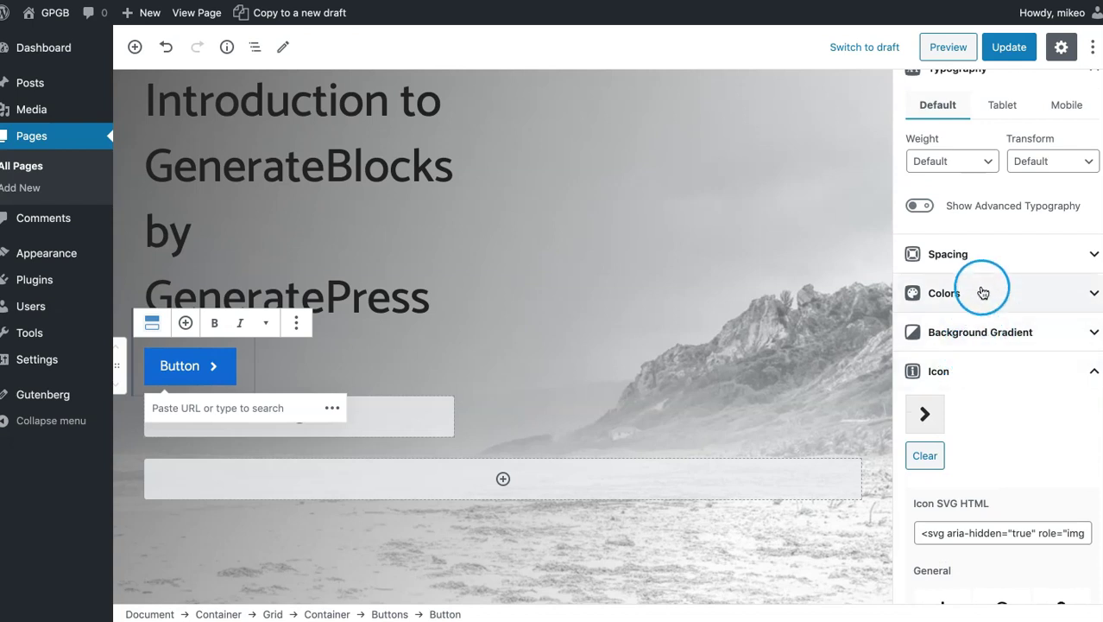
Enable the button's background gradient and set Color One to the palette red #cf2e2e at opacity 1.
left_click(965, 330)
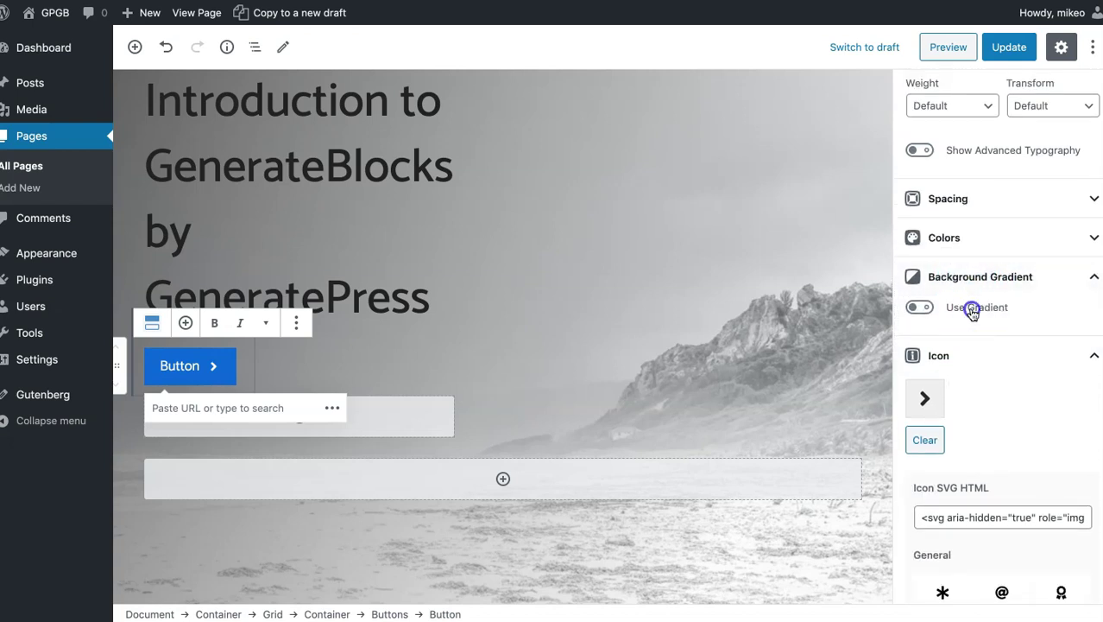
left_click(972, 309)
scroll(976, 311, "down", 3)
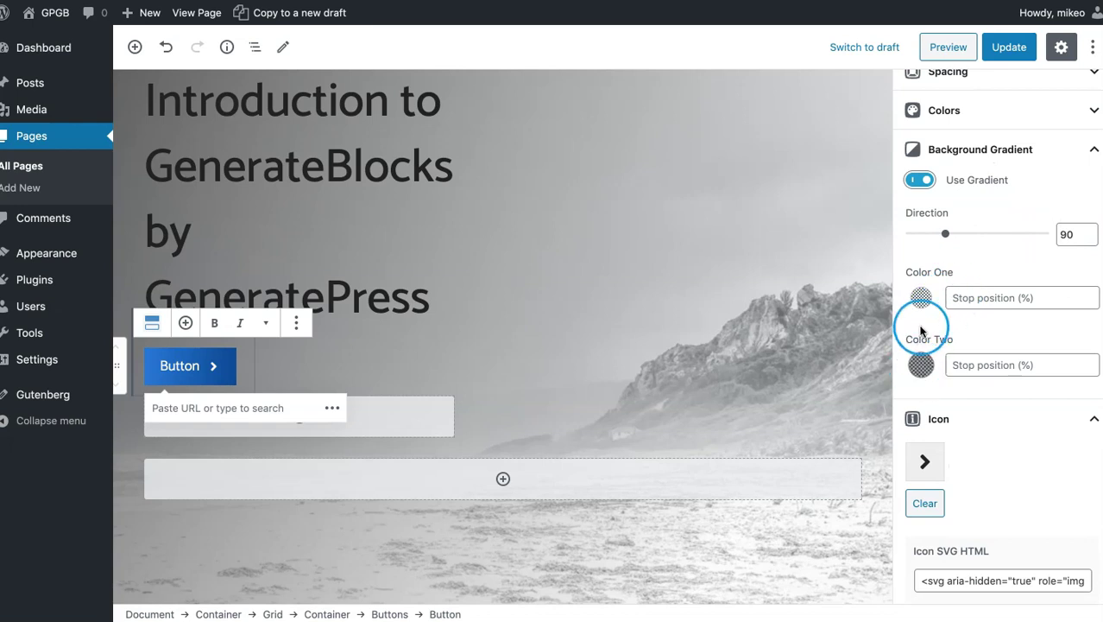
left_click(921, 297)
left_click(964, 554)
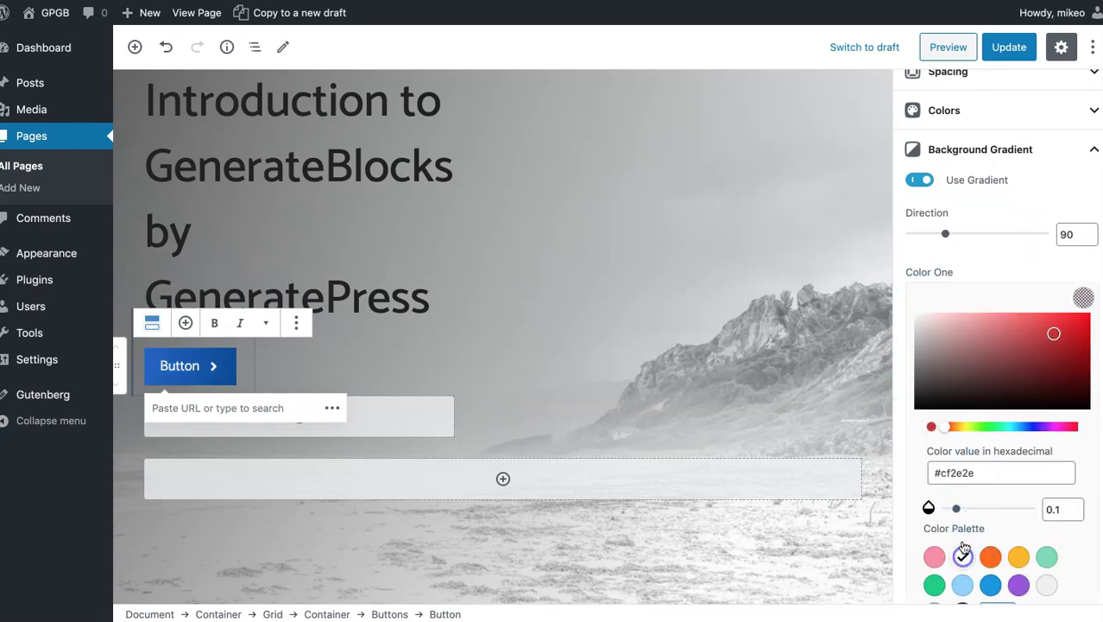
scroll(954, 317, "down", 6)
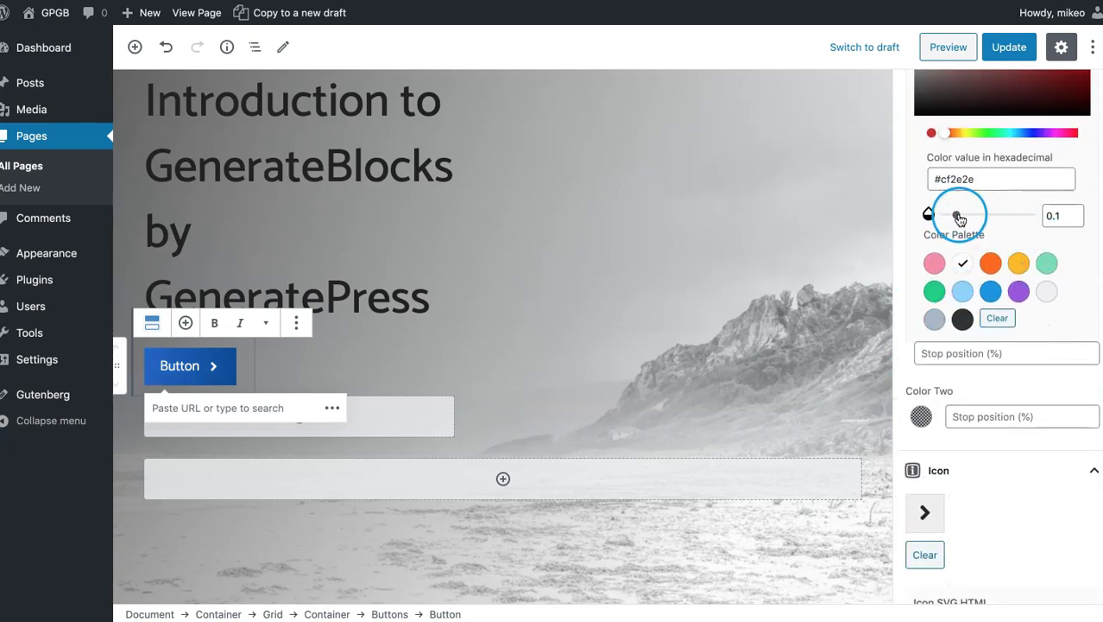
Set the gradient's Color Two to the palette yellow #fcb900 at opacity 1.
left_click(921, 416)
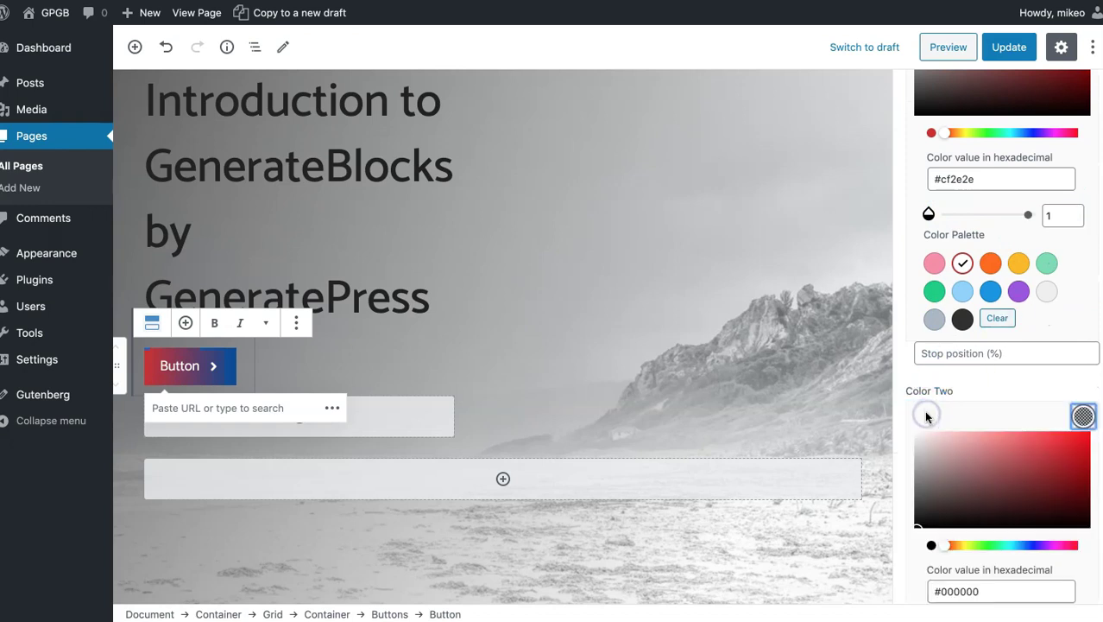
scroll(1010, 516, "down", 3)
left_click(1010, 516)
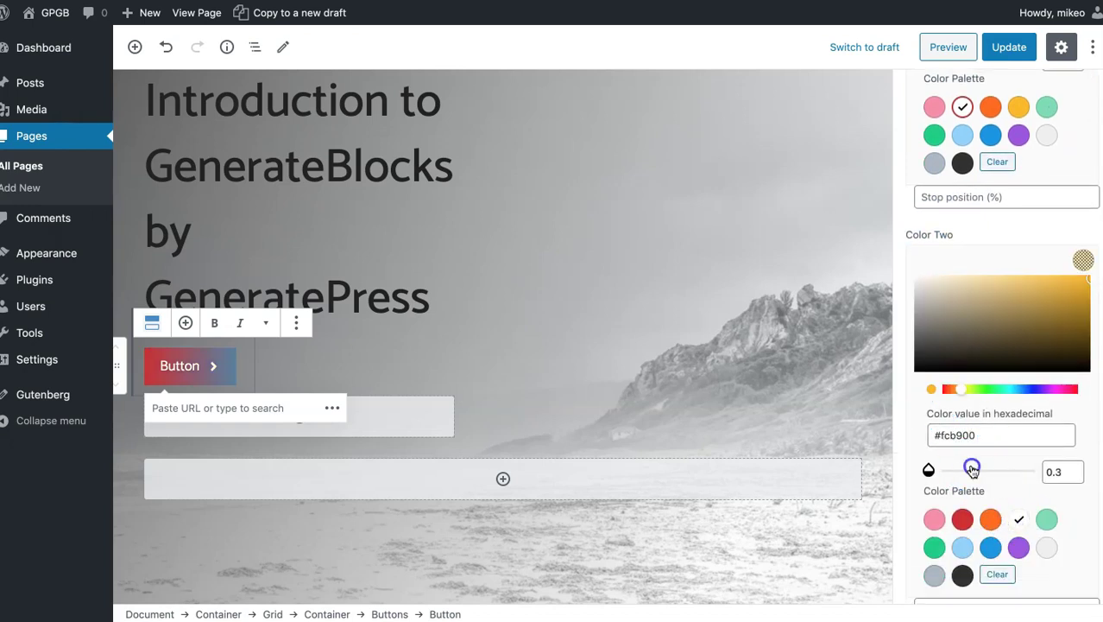
left_click_drag(973, 471, 1083, 457)
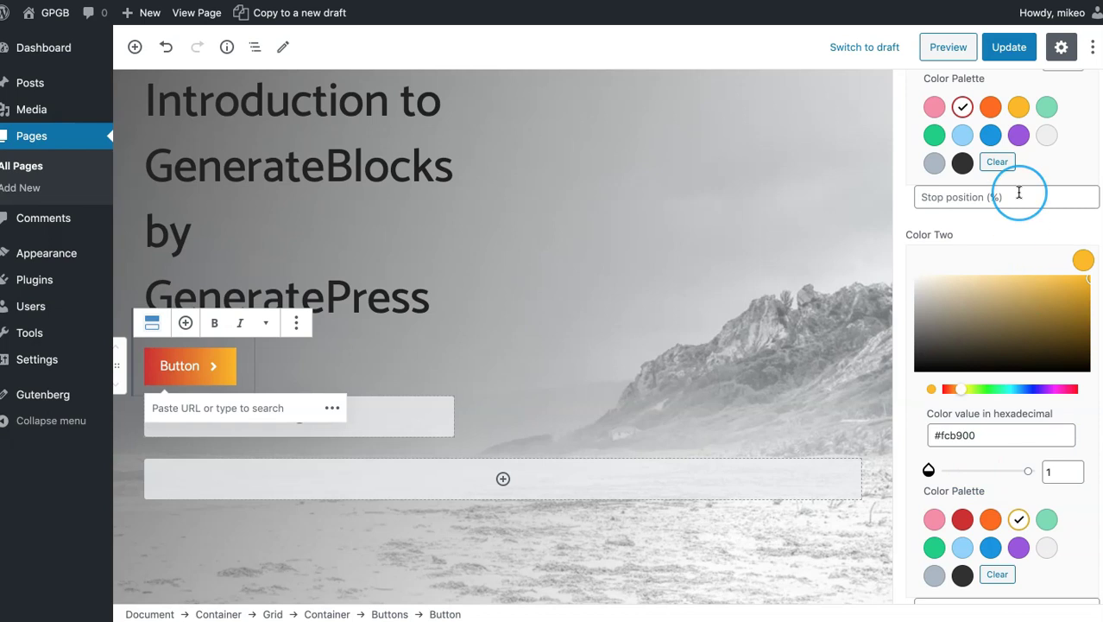
Set the button's gradient direction to 122 and update the page.
scroll(1023, 194, "up", 9)
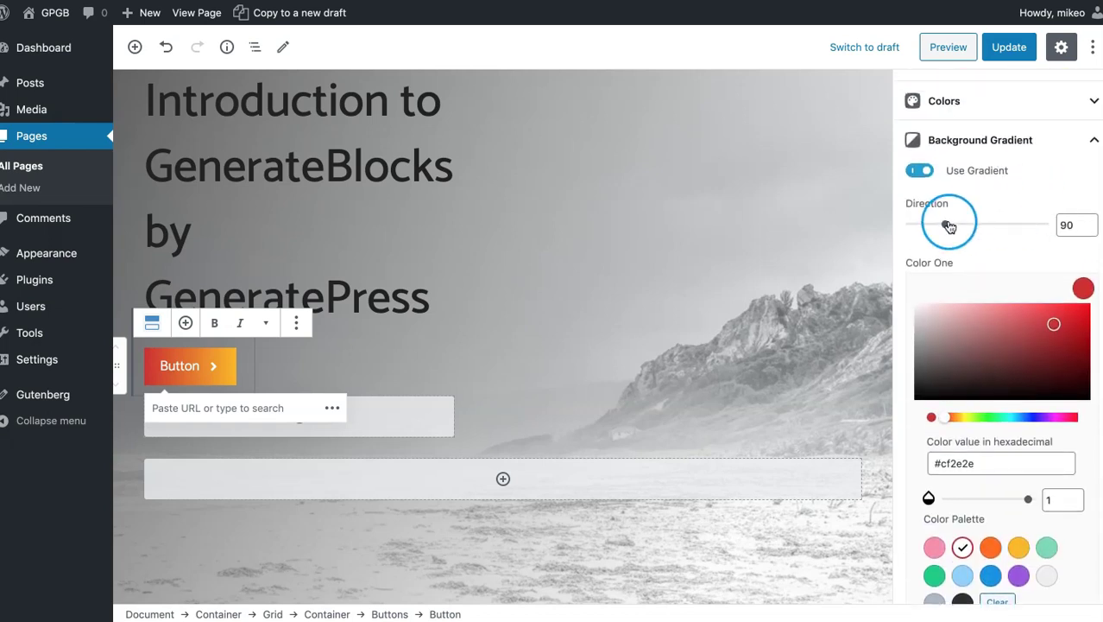
left_click_drag(952, 225, 966, 225)
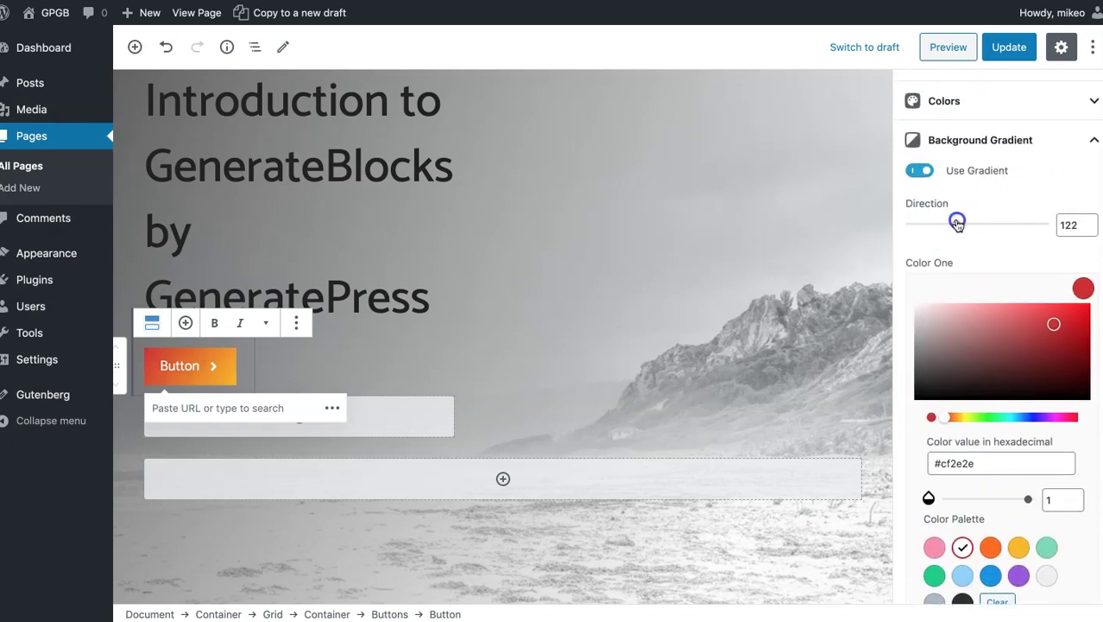
left_click(1008, 47)
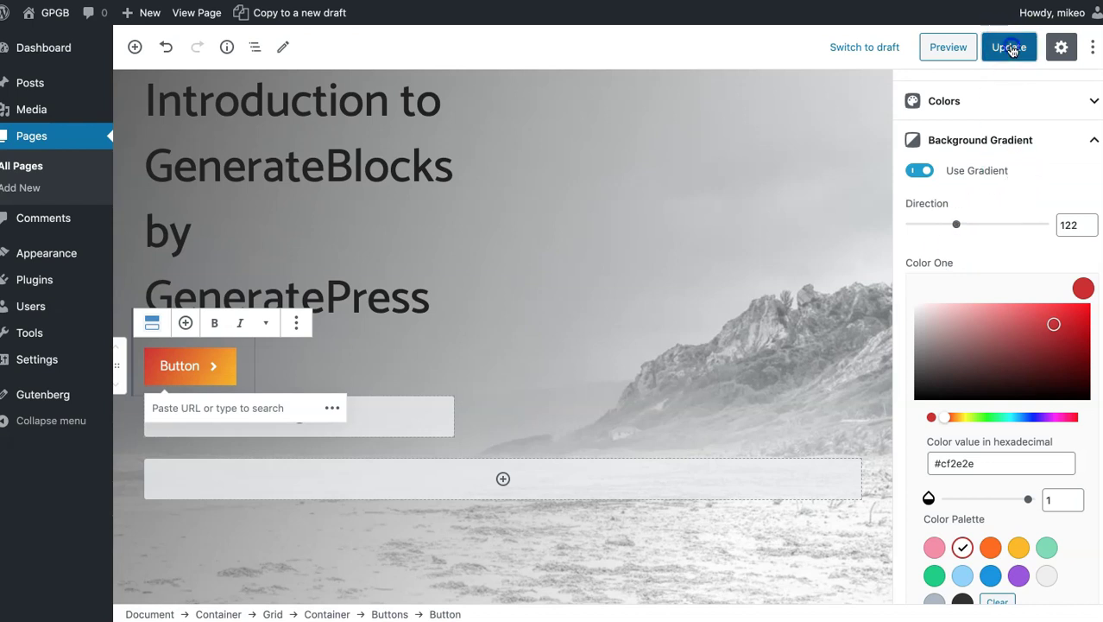
scroll(519, 263, "down", 4)
scroll(519, 263, "up", 2)
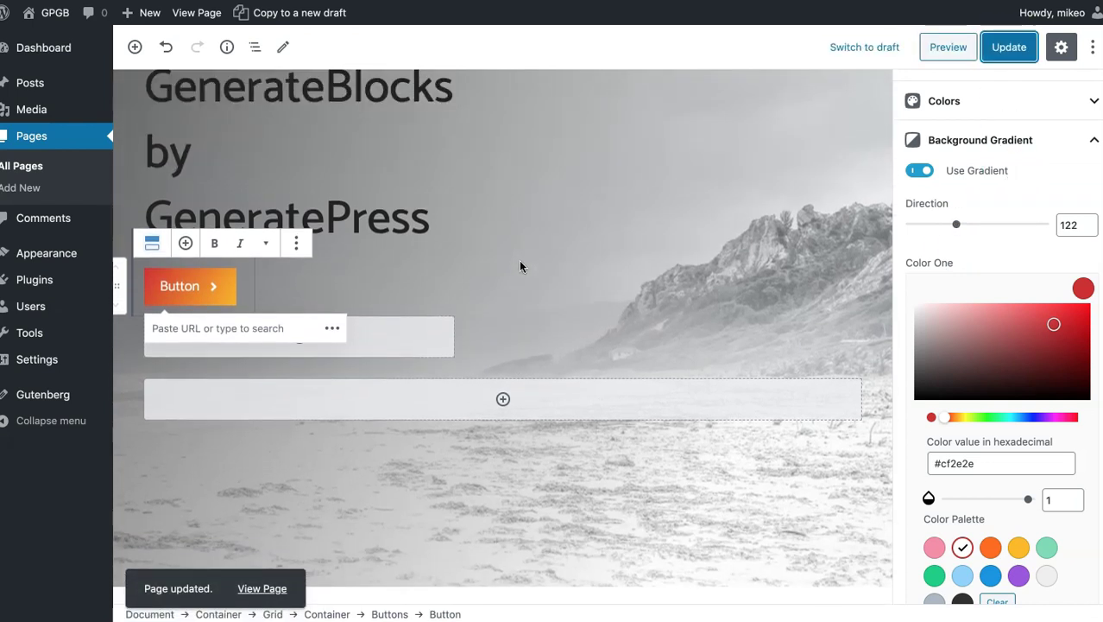
Replace the button's chevron with the Instagram icon from the Social set and remove the button text.
left_click(189, 293)
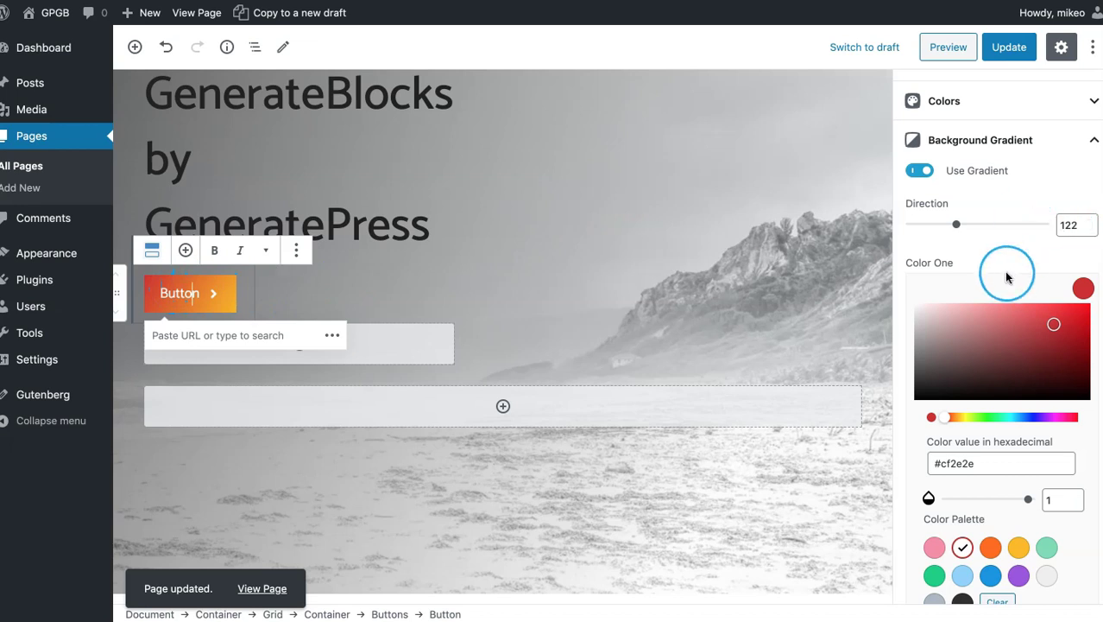
scroll(1005, 272, "down", 8)
scroll(1005, 275, "down", 3)
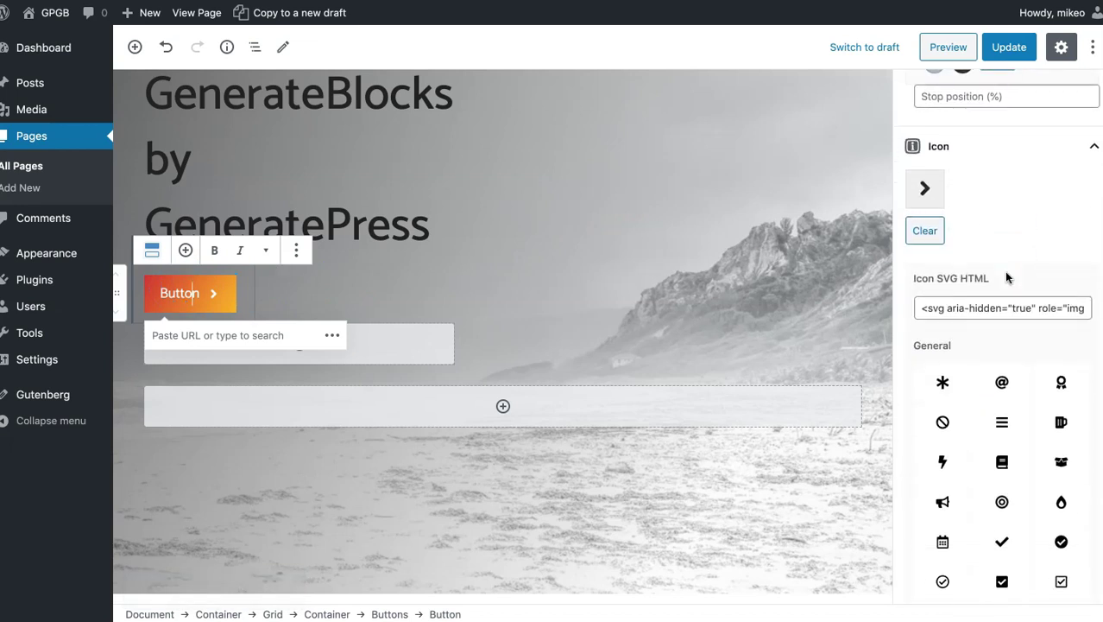
scroll(1035, 363, "down", 3)
scroll(1033, 366, "down", 12)
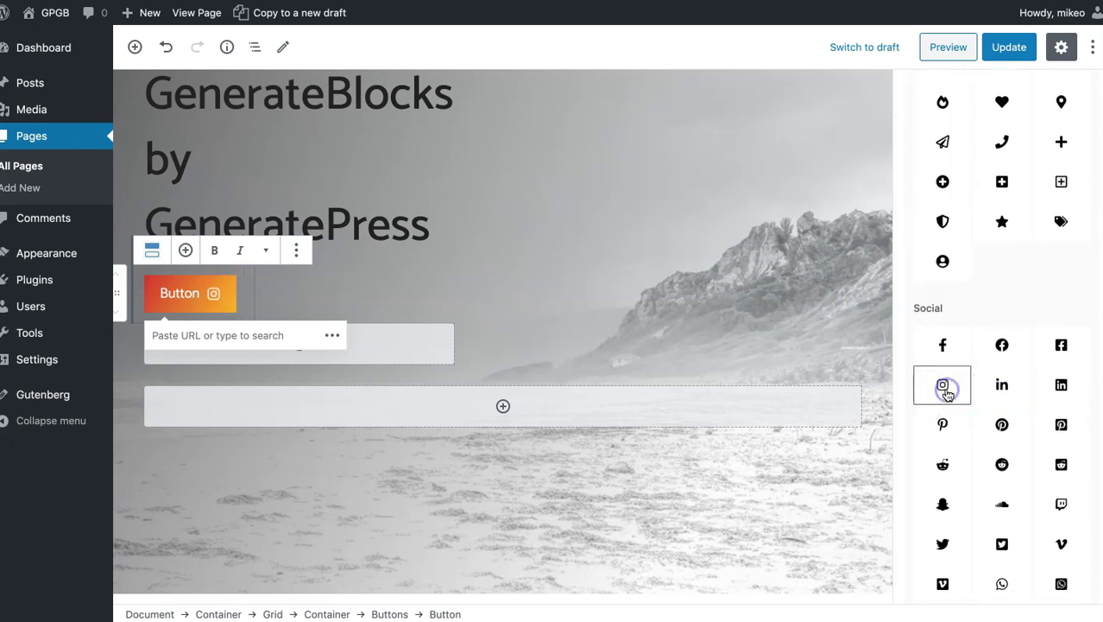
scroll(947, 395, "down", 5)
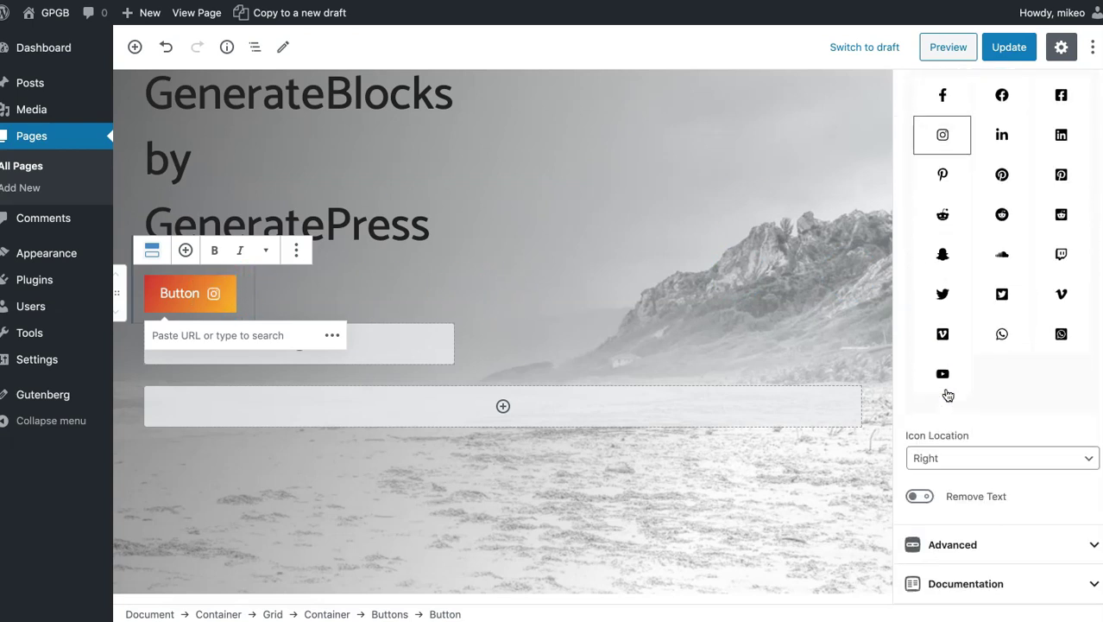
left_click(960, 499)
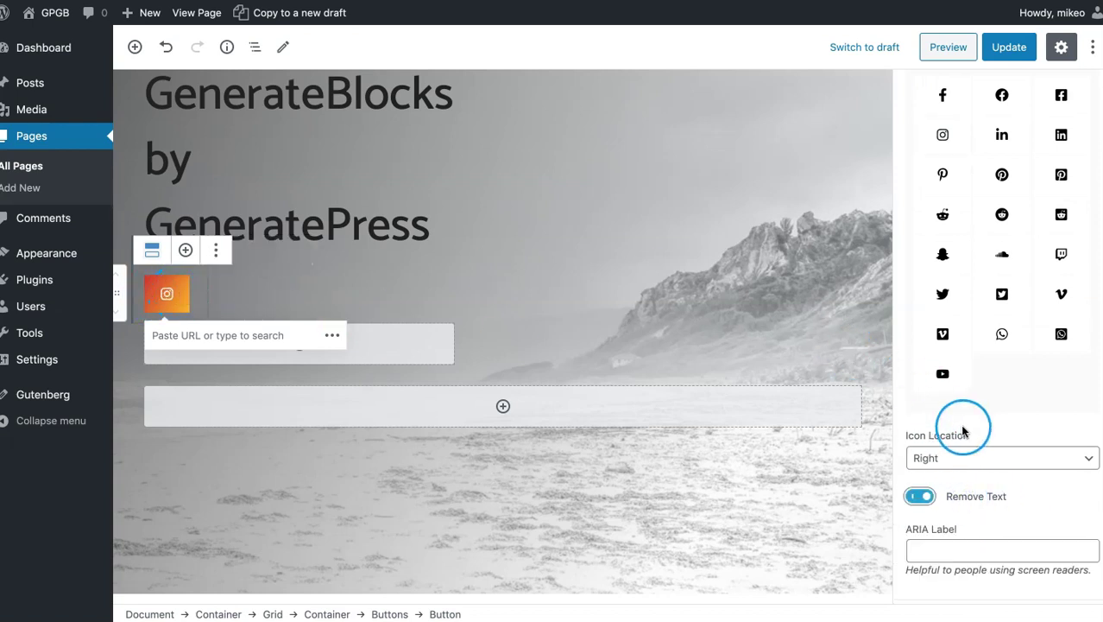
Round all four corners of the icon button with a linked border radius of 50 px.
scroll(984, 410, "up", 4)
scroll(985, 410, "up", 10)
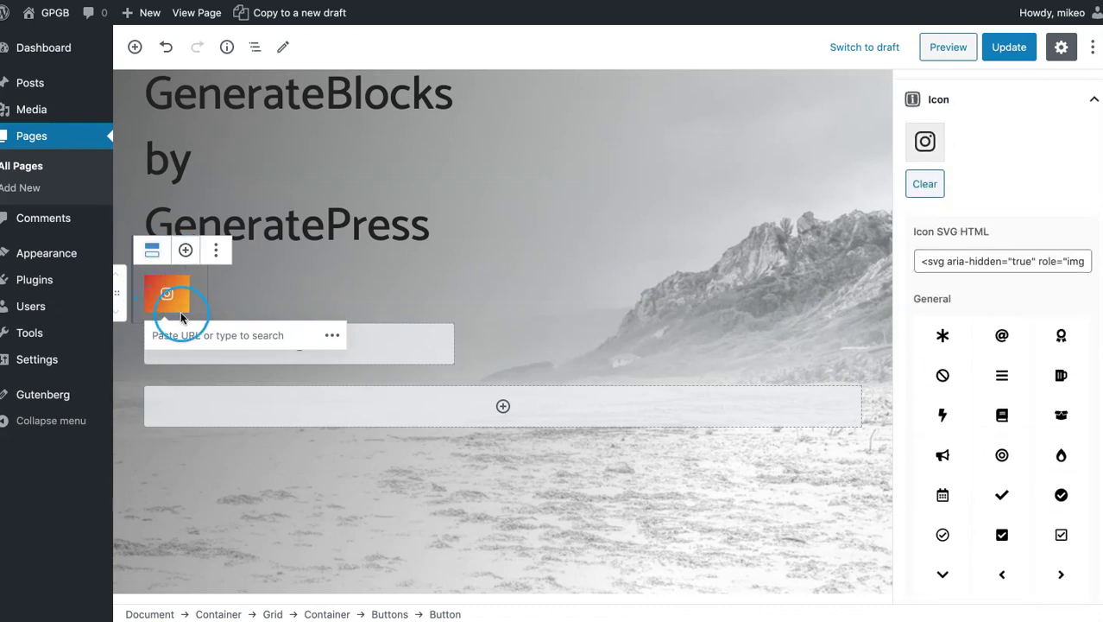
scroll(1017, 296, "up", 10)
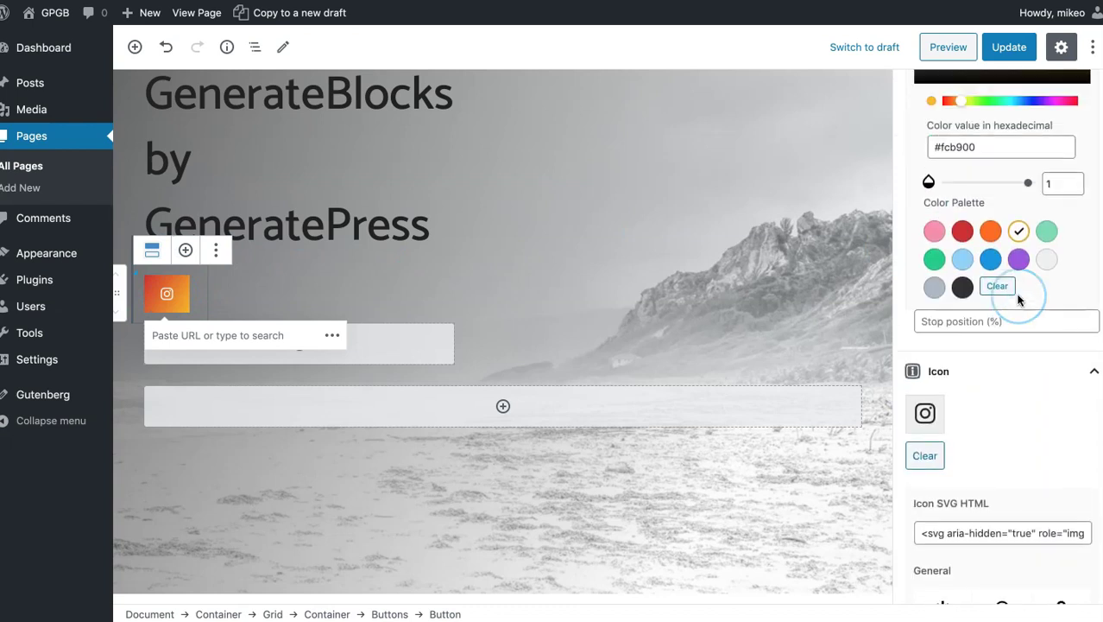
scroll(1017, 296, "up", 8)
left_click(990, 197)
scroll(990, 200, "down", 3)
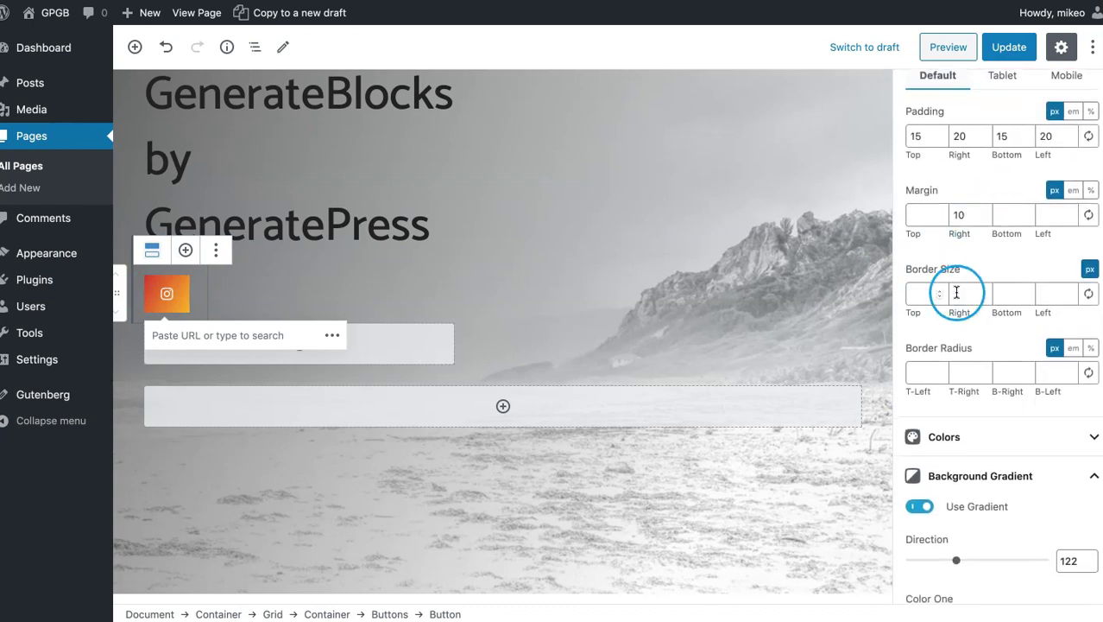
left_click(922, 372)
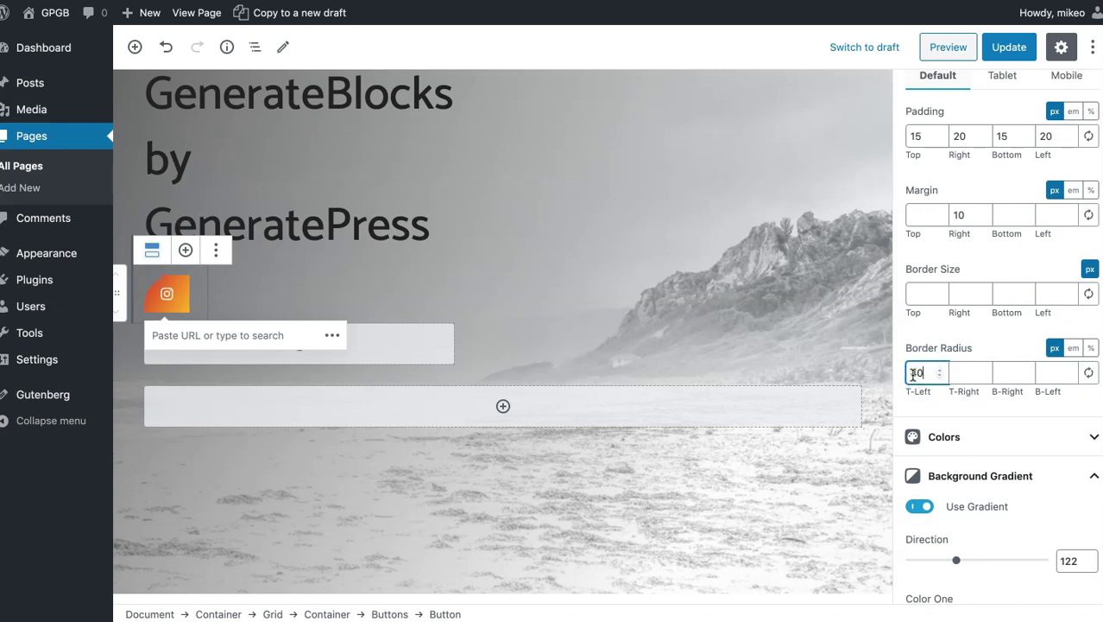
left_click(1090, 373)
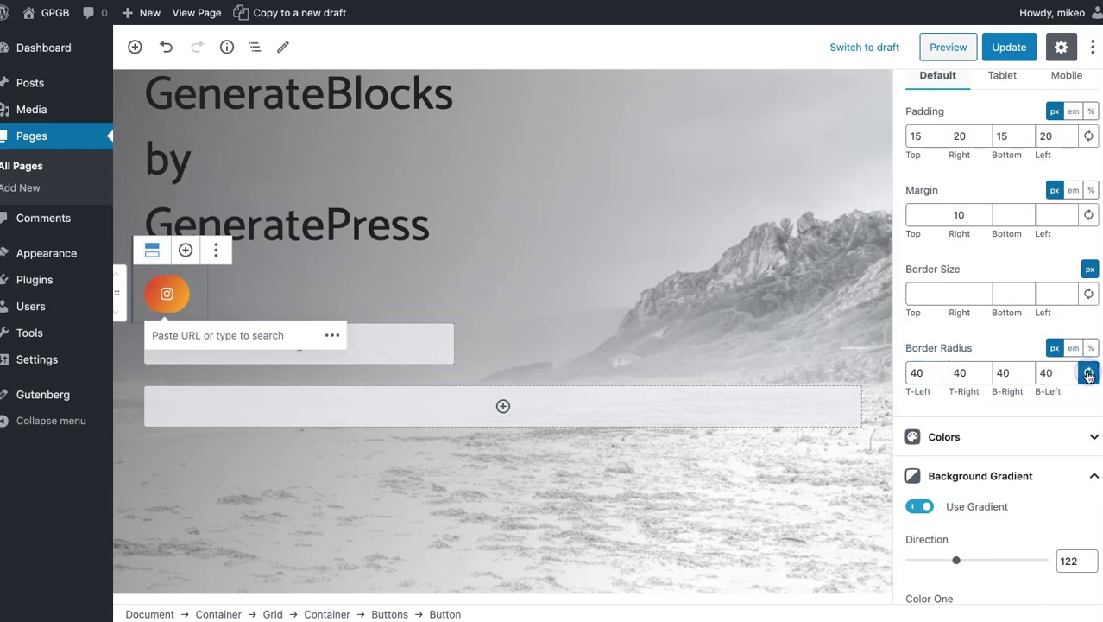
left_click(926, 372)
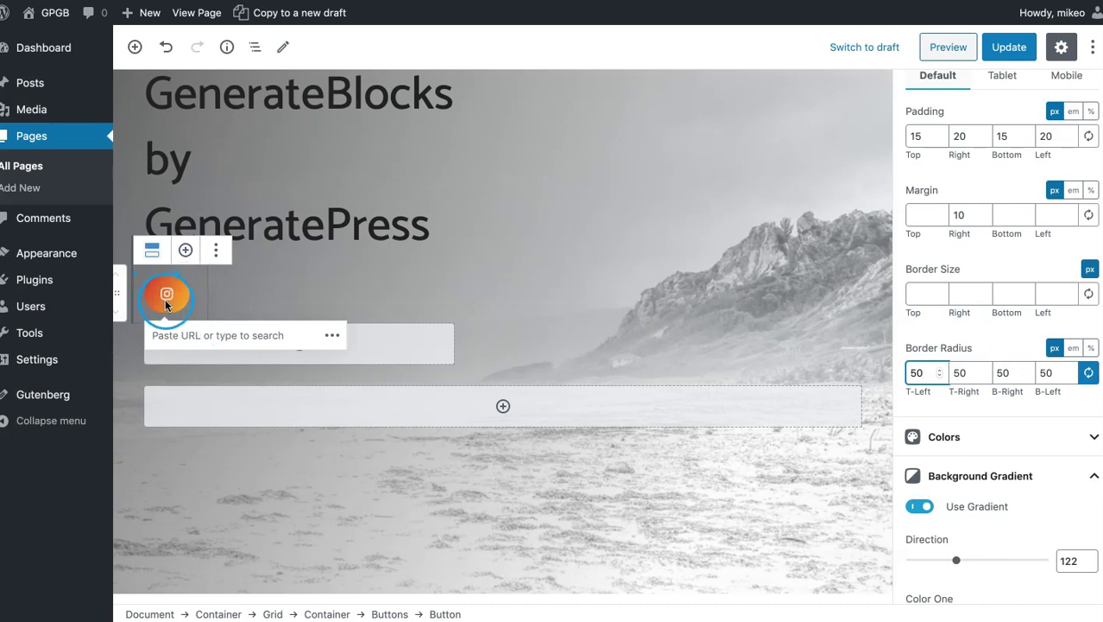
Set the icon button's top and bottom padding to 20 px.
scroll(998, 266, "up", 2)
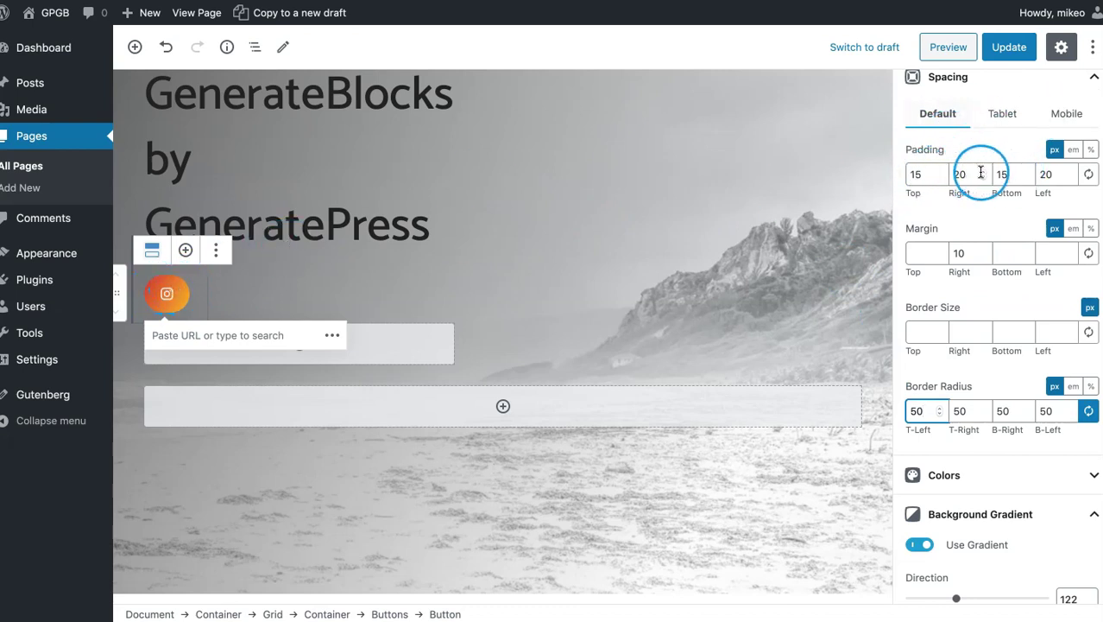
left_click(940, 172)
left_click(940, 172)
left_click(940, 172)
left_click(941, 172)
left_click(940, 172)
left_click(1026, 172)
left_click(1027, 172)
left_click(1026, 171)
left_click(1026, 171)
left_click(1027, 171)
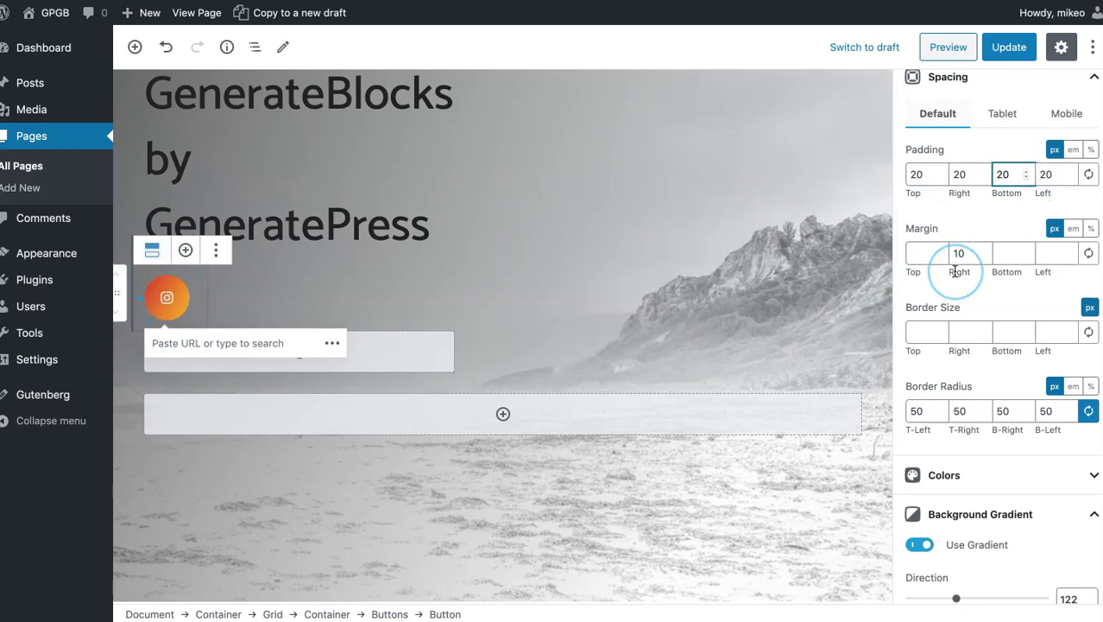
Show the button's advanced typography and enlarge the icon with a font size of about 41 px.
scroll(955, 271, "up", 3)
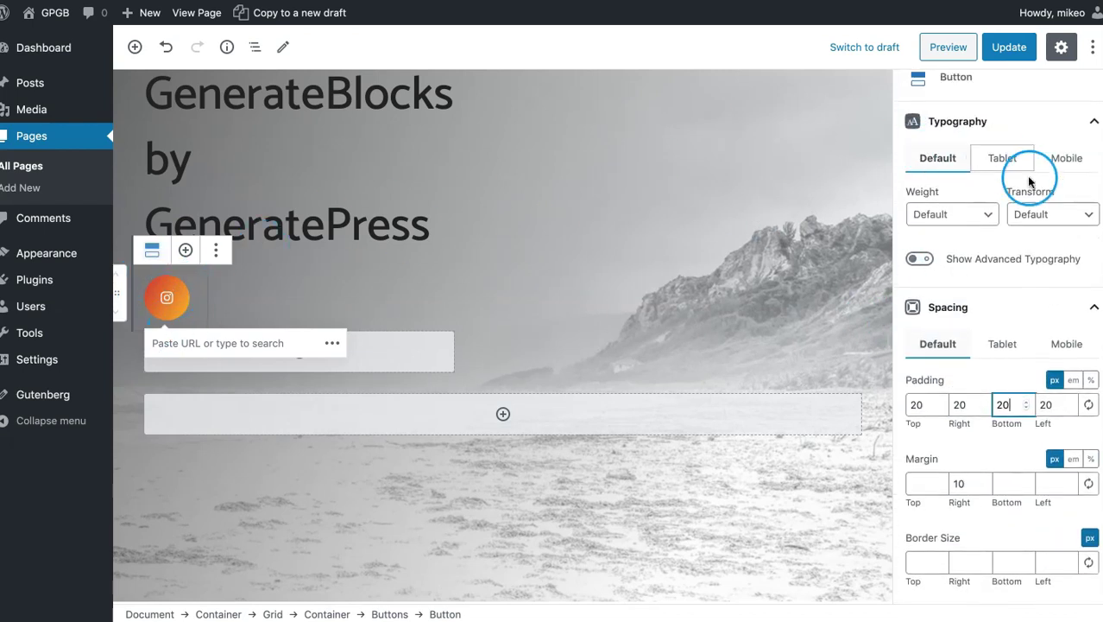
left_click(971, 264)
scroll(960, 244, "down", 2)
left_click_drag(921, 245, 929, 244)
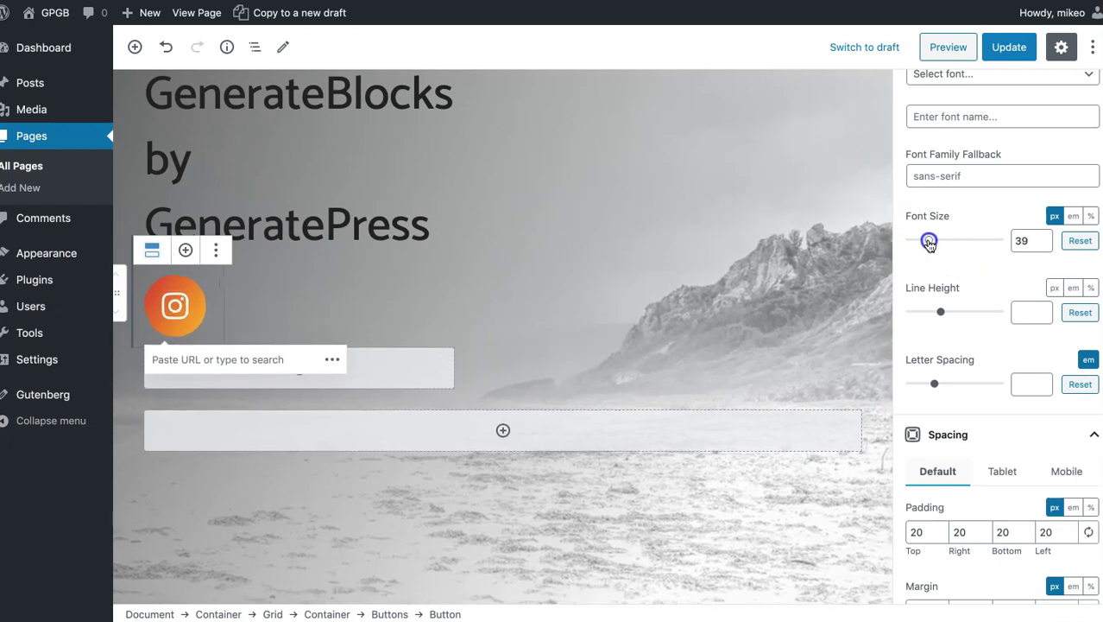
left_click_drag(930, 244, 930, 244)
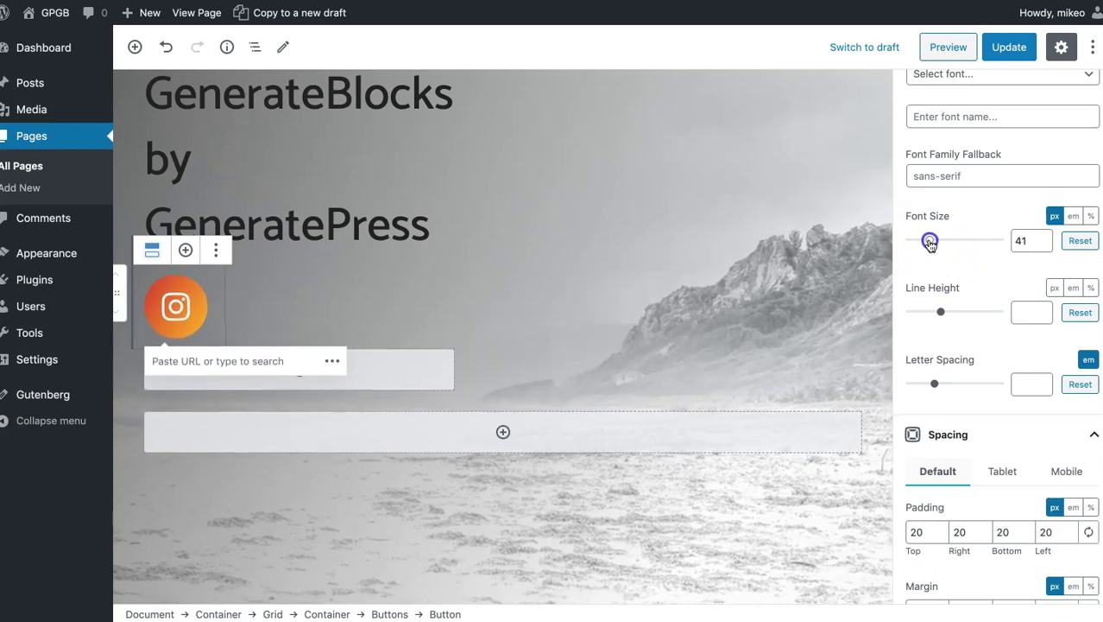
Turn off the button's background gradient and clear its normal background color.
scroll(966, 263, "down", 10)
left_click(961, 279)
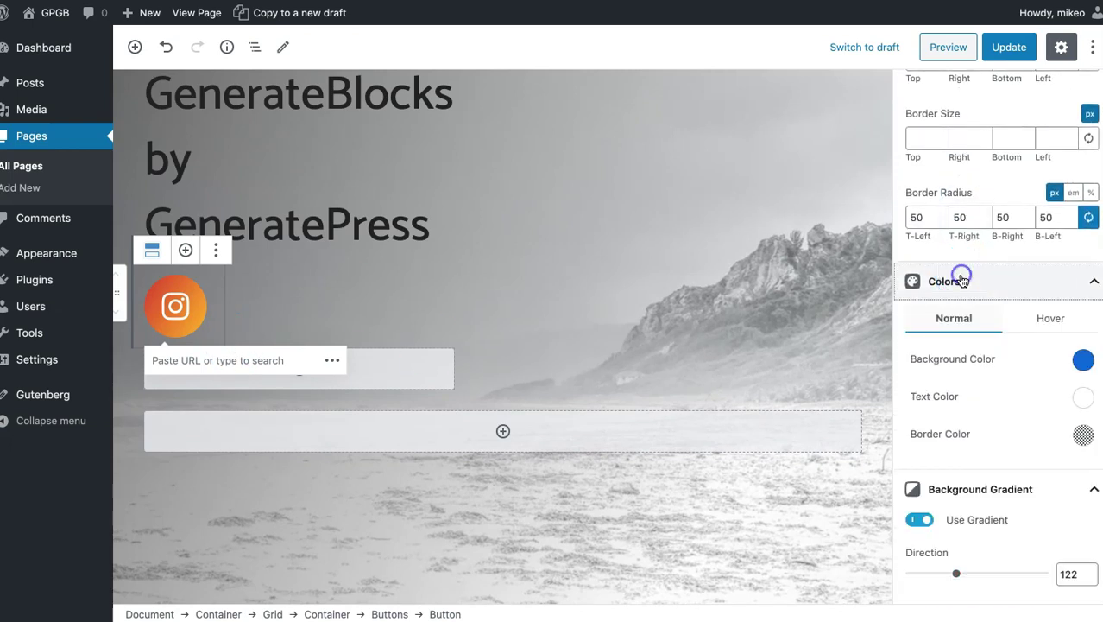
scroll(968, 463, "down", 3)
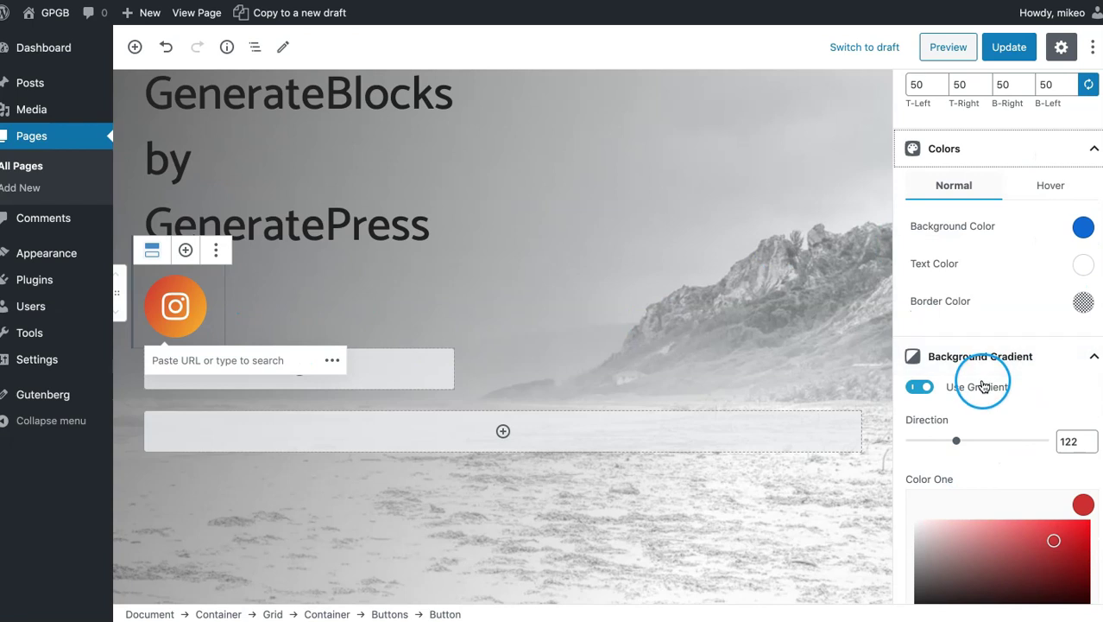
left_click(981, 386)
left_click(1083, 226)
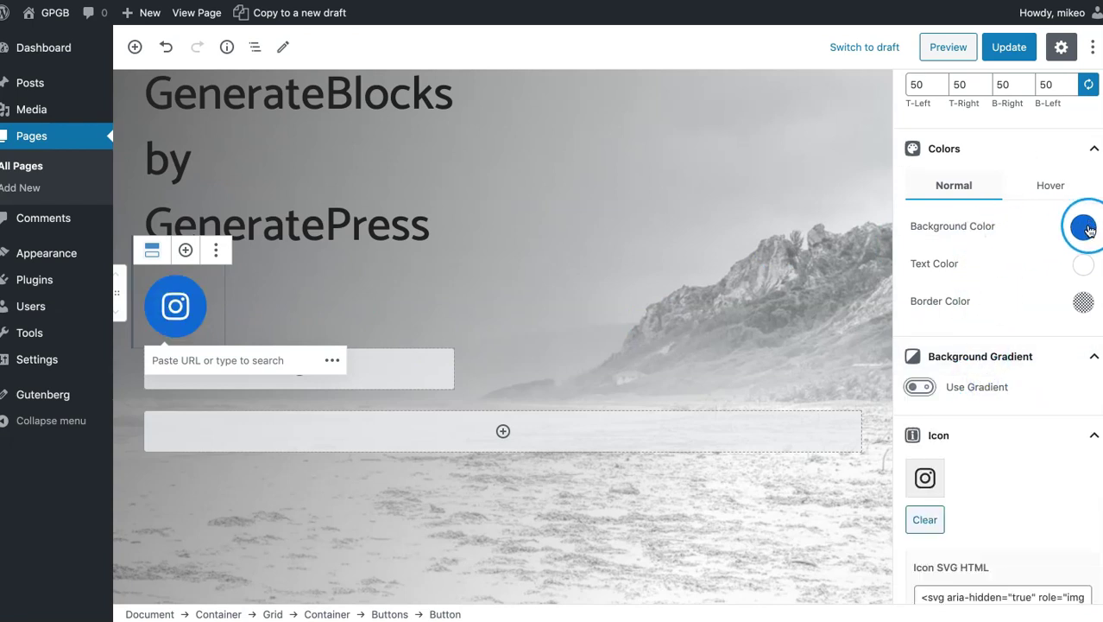
left_click(1014, 466)
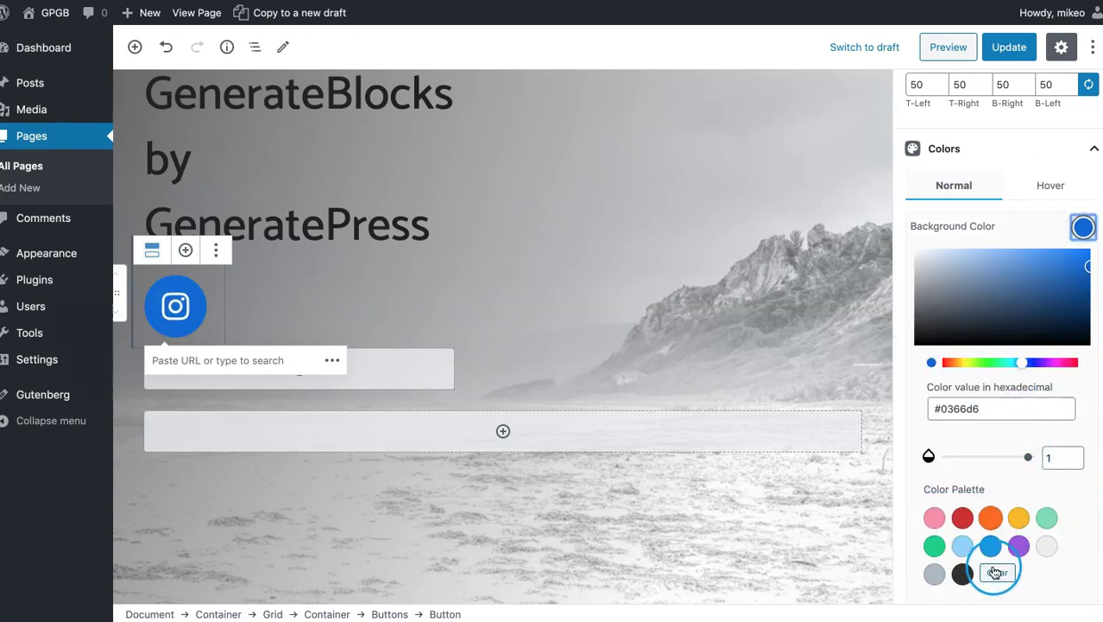
left_click(997, 572)
Clear the button's hover background color and set it to the palette yellow #fcb900.
left_click(1050, 185)
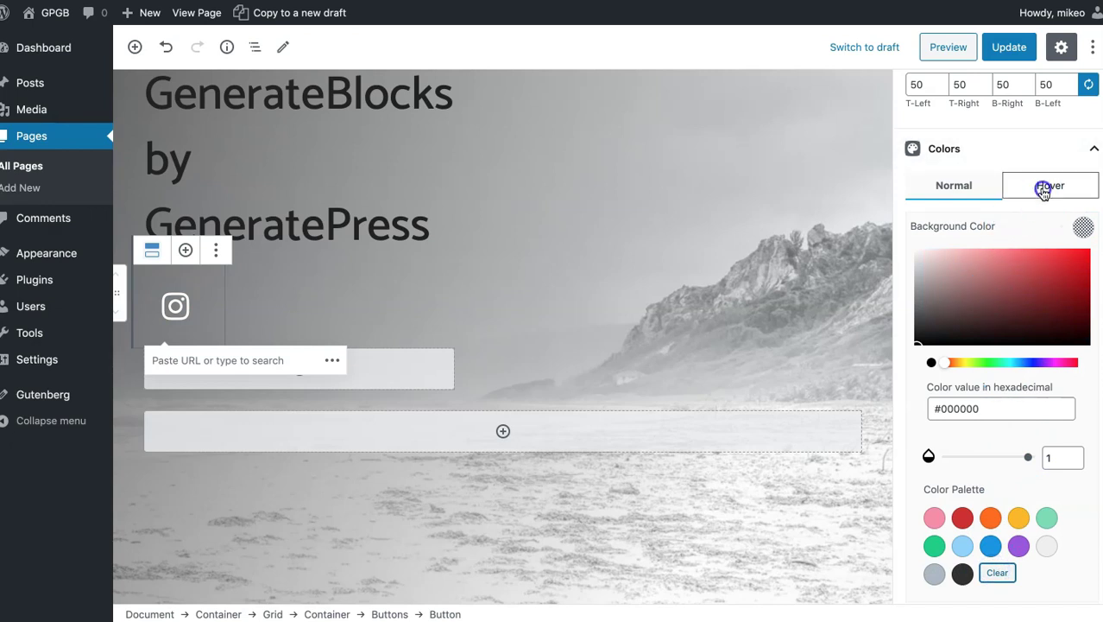
left_click(1081, 227)
left_click(997, 572)
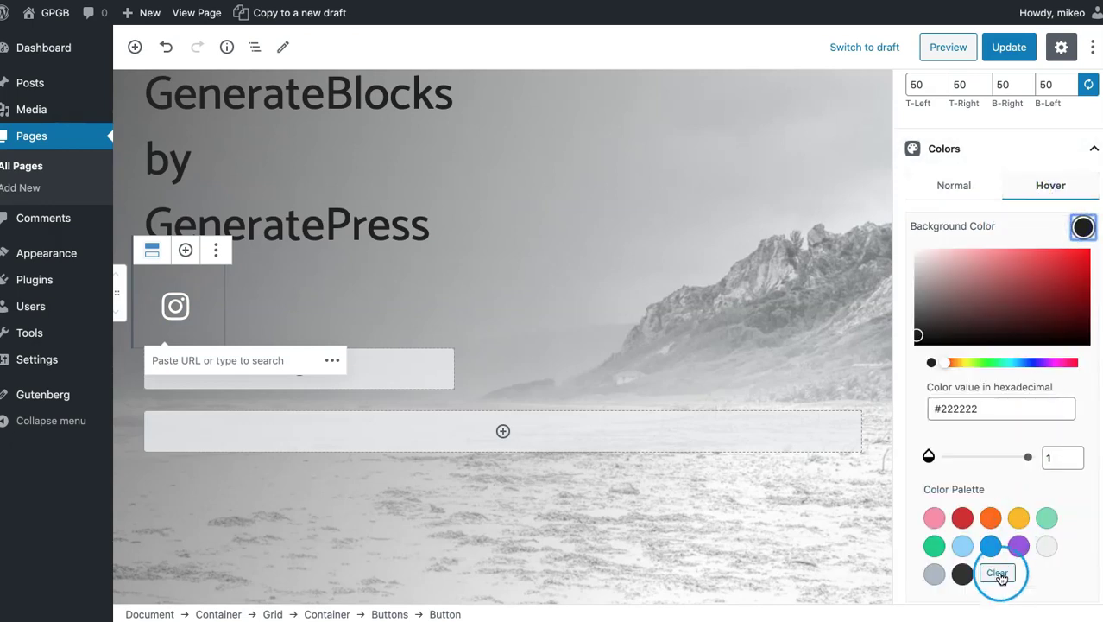
left_click(963, 189)
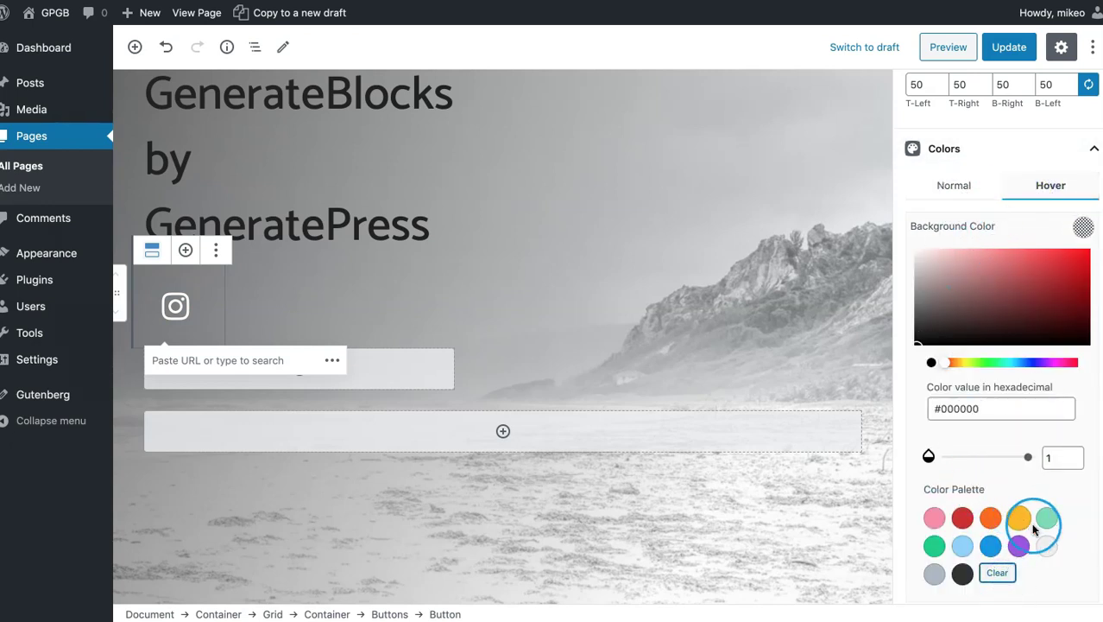
left_click(1017, 517)
left_click(950, 193)
left_click(1051, 185)
left_click(1082, 228)
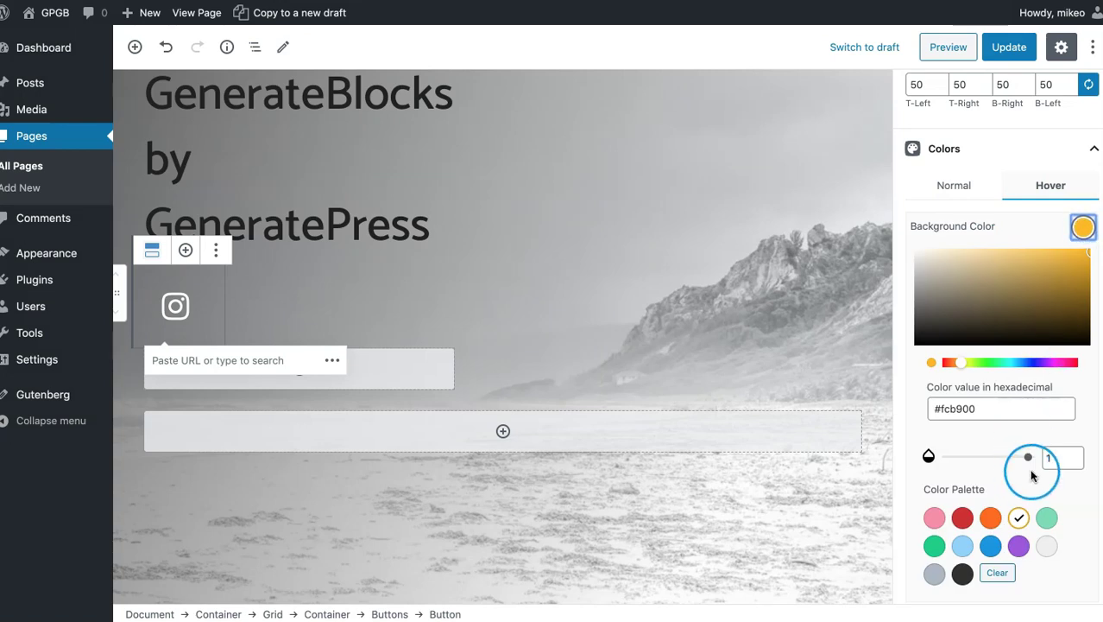
Clear the icon button's hover background color and set its normal text color to the light gray palette swatch.
left_click(997, 573)
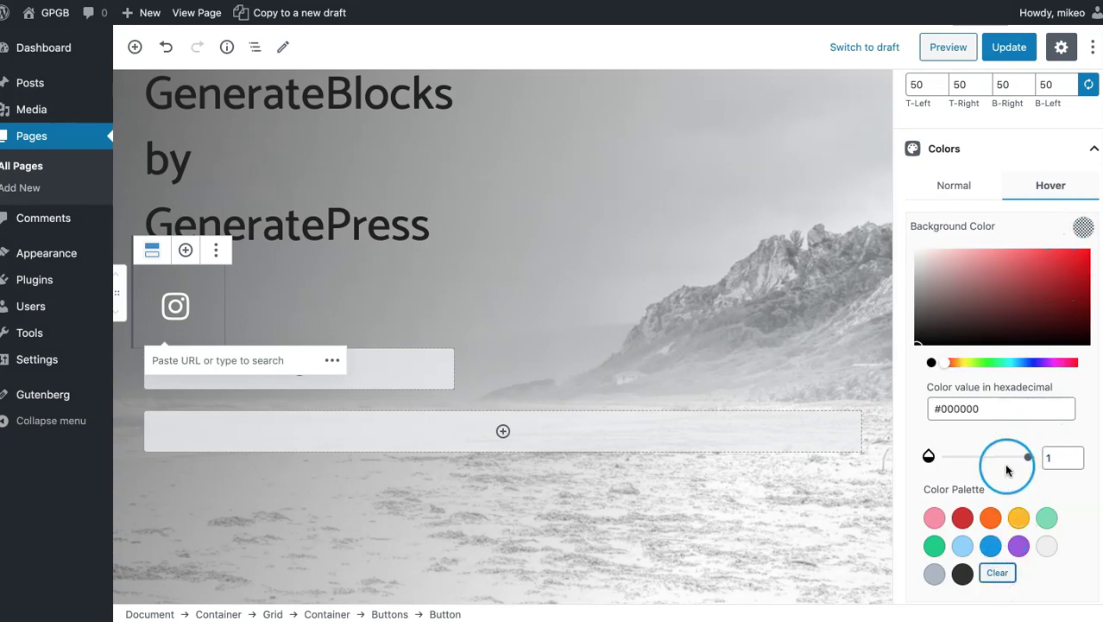
left_click(950, 184)
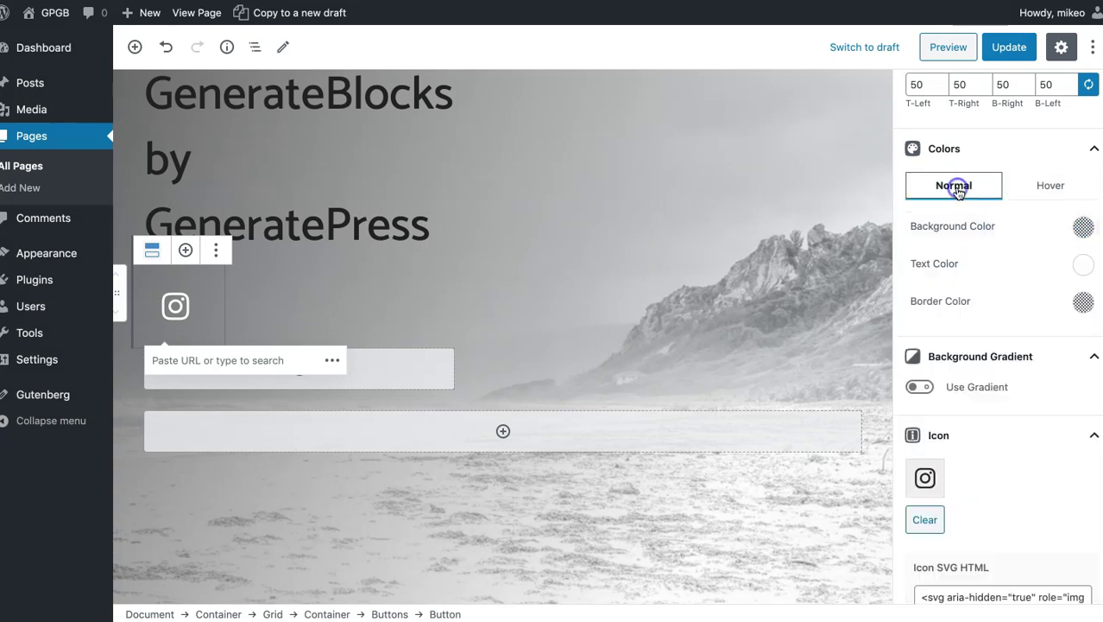
left_click(1081, 264)
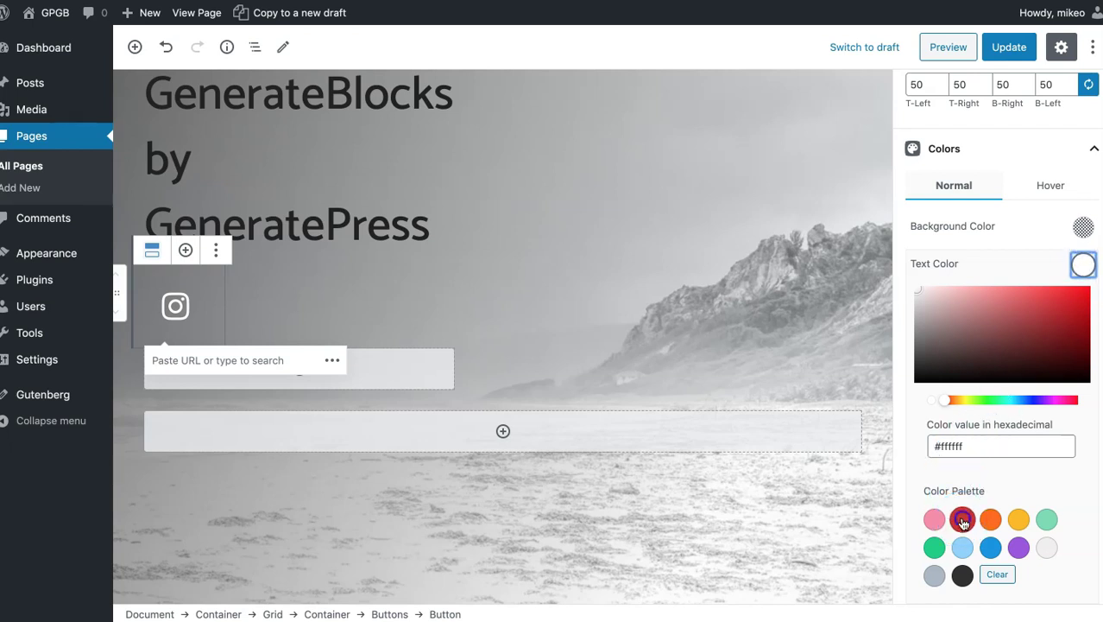
left_click(962, 520)
left_click(989, 519)
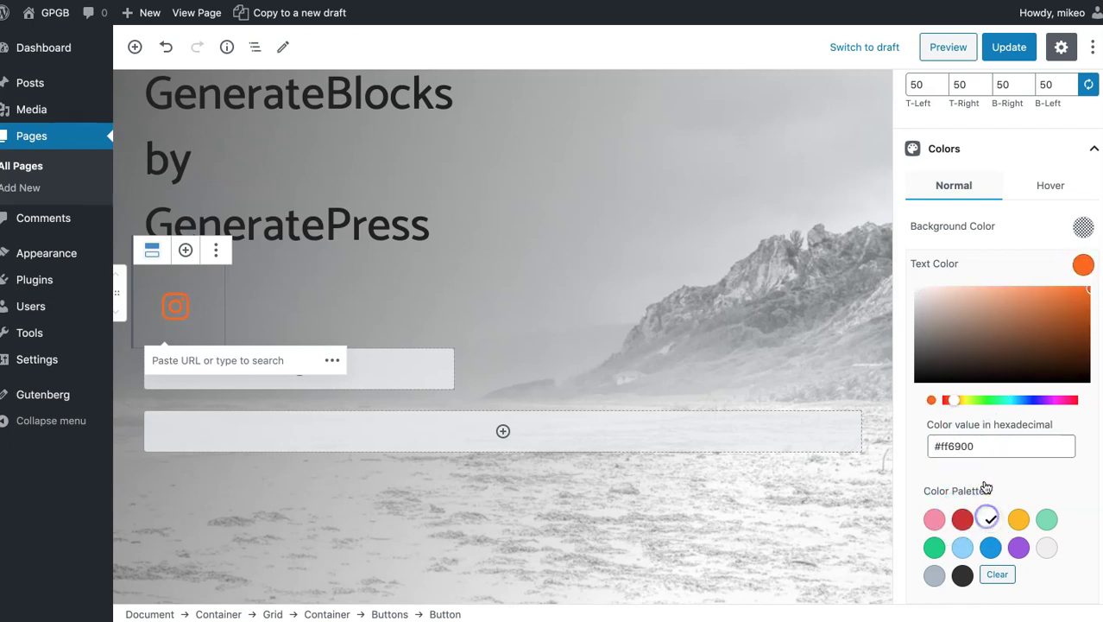
left_click(1045, 550)
Set the icon button's hover text color to the palette orange #ff6900.
left_click(1049, 185)
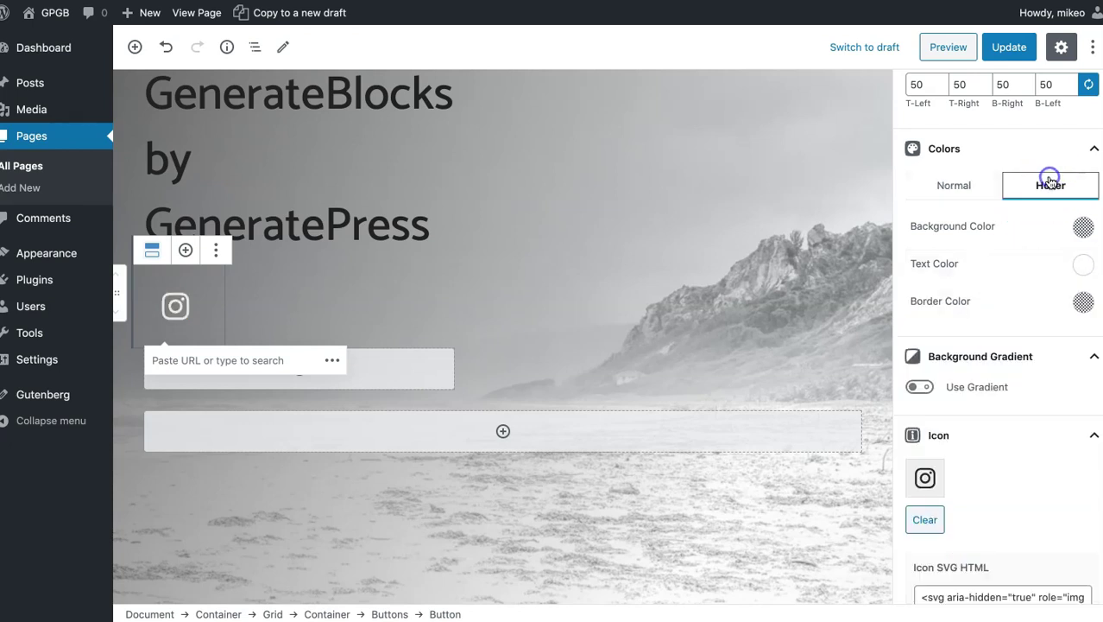
left_click(1084, 272)
left_click(991, 519)
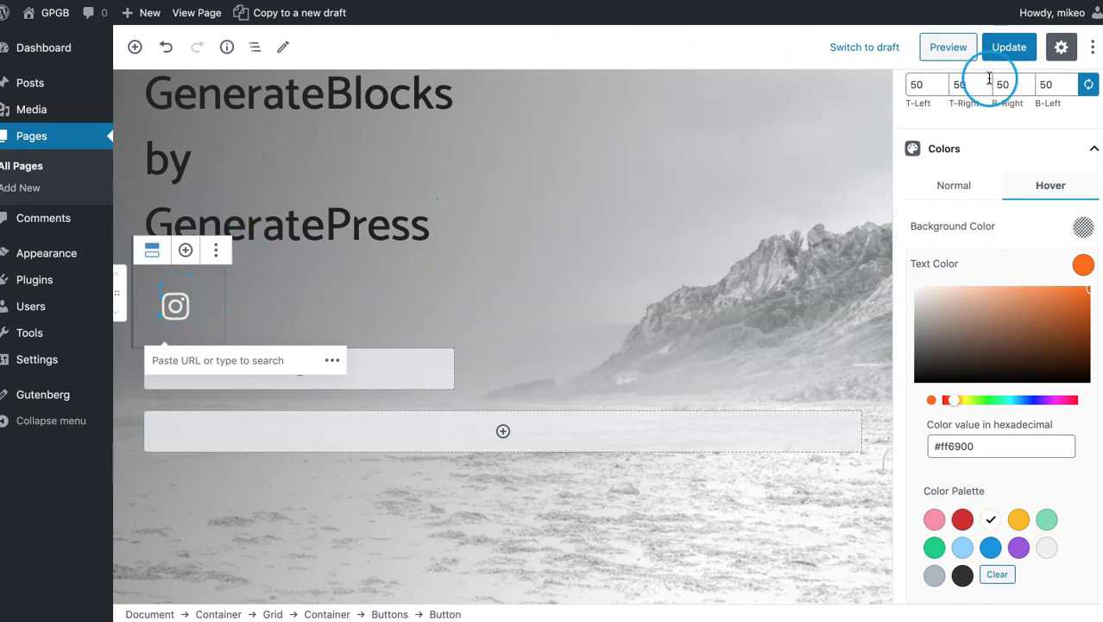
Add a new Container block in the empty paragraph below the hero section.
scroll(675, 231, "down", 4)
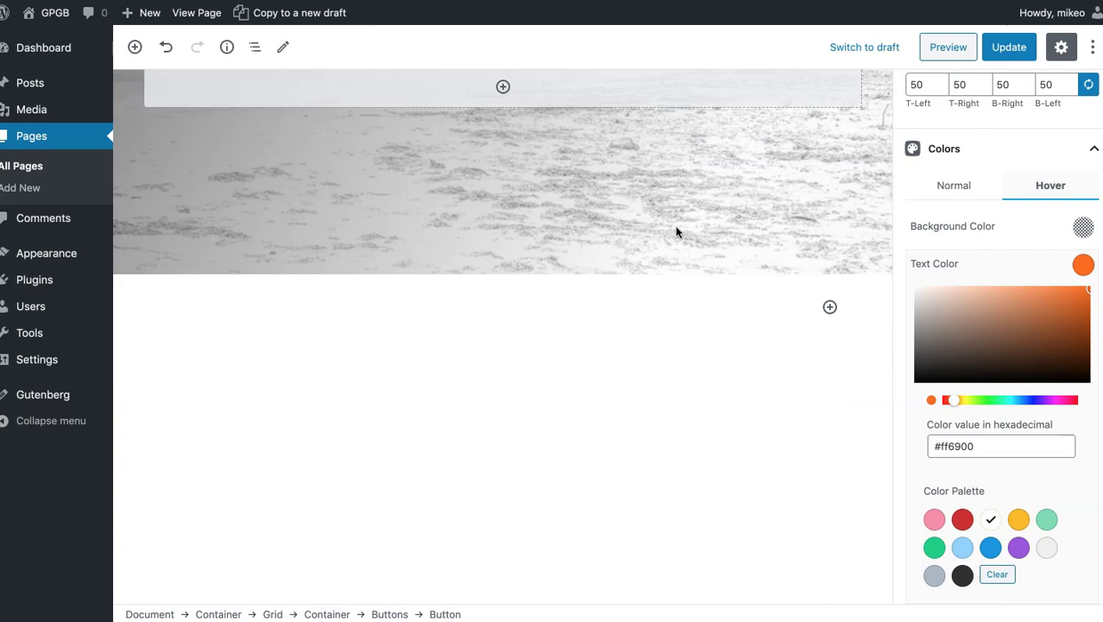
scroll(676, 231, "up", 8)
scroll(370, 328, "down", 7)
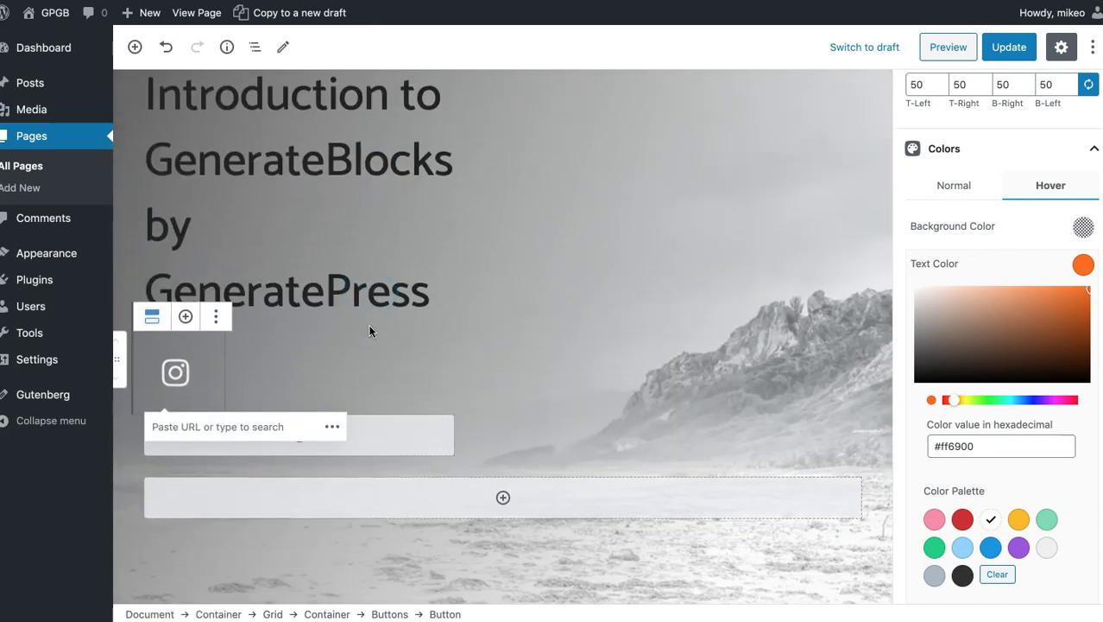
scroll(370, 330, "down", 1)
left_click(612, 370)
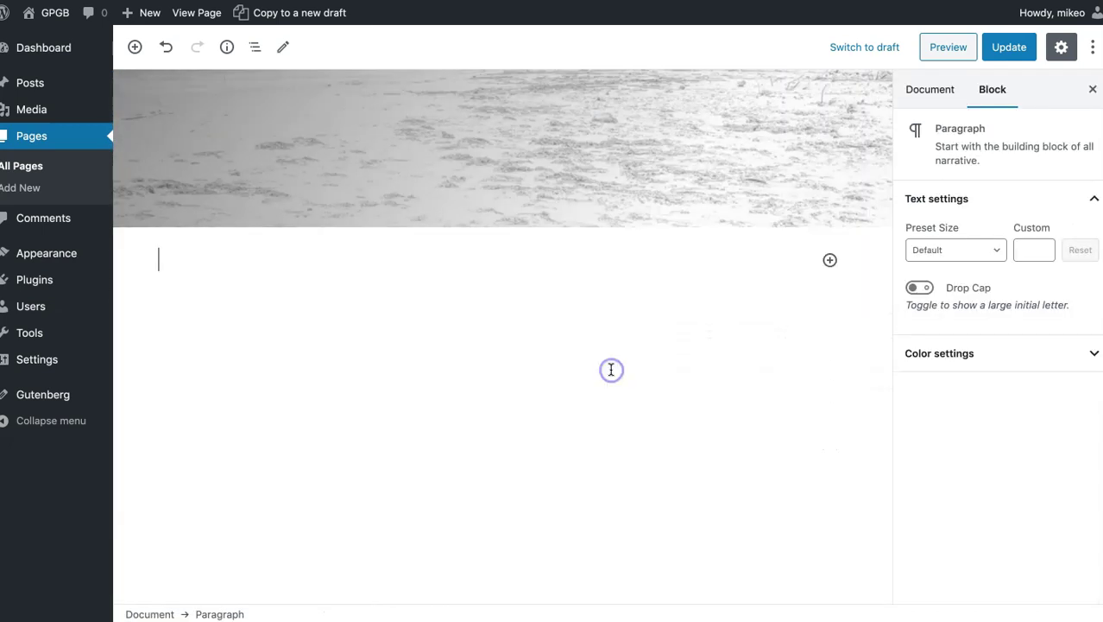
left_click(829, 260)
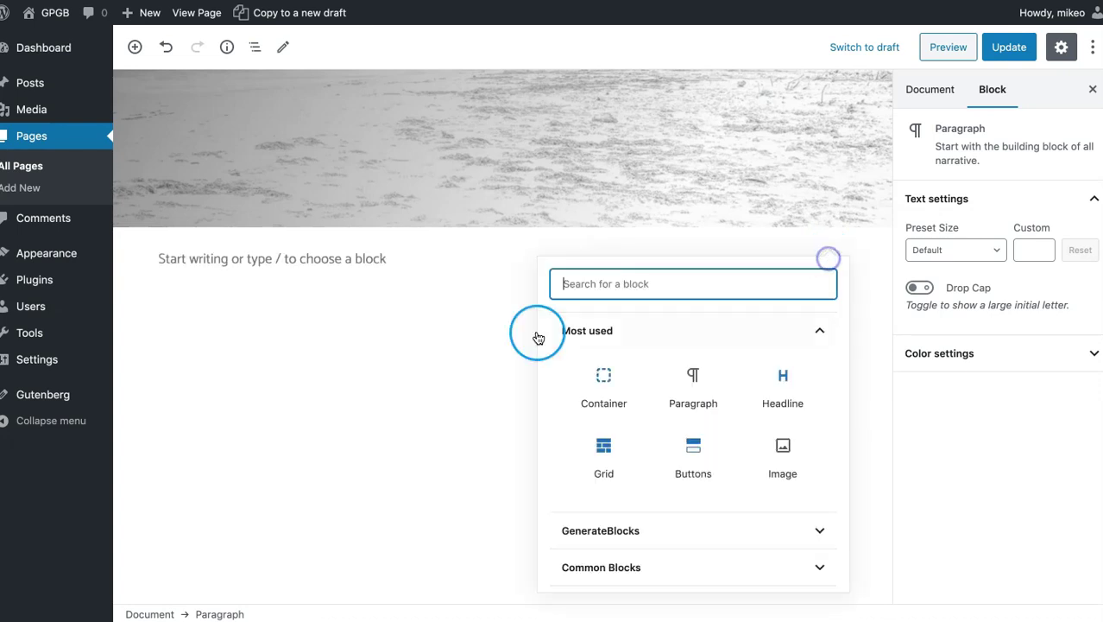
left_click(603, 381)
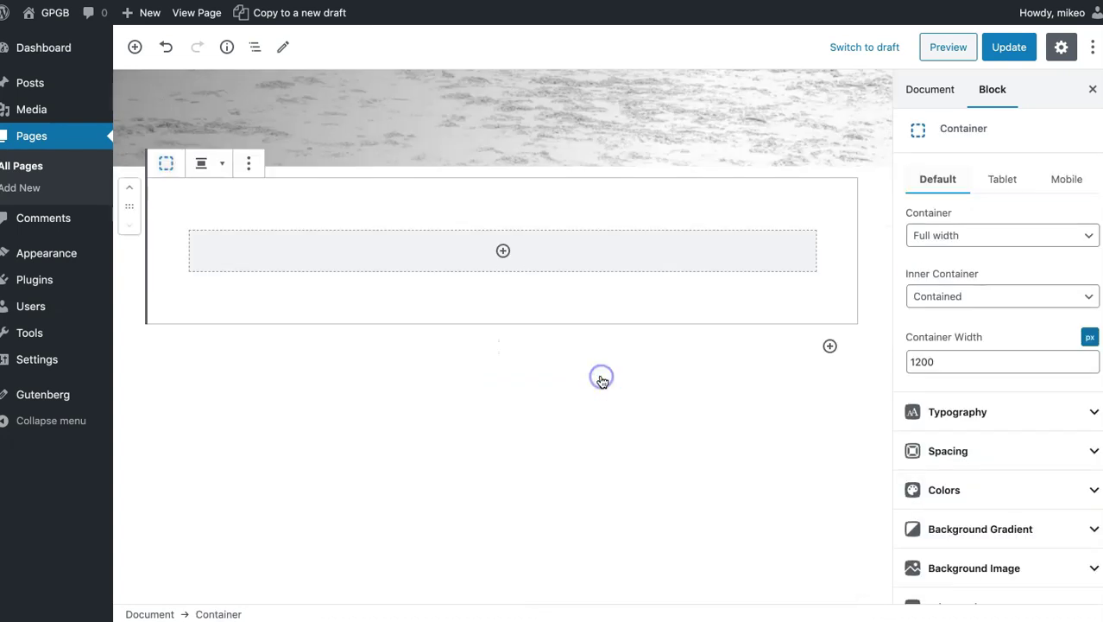
Insert a Grid with three equal columns inside the new Container.
left_click(504, 250)
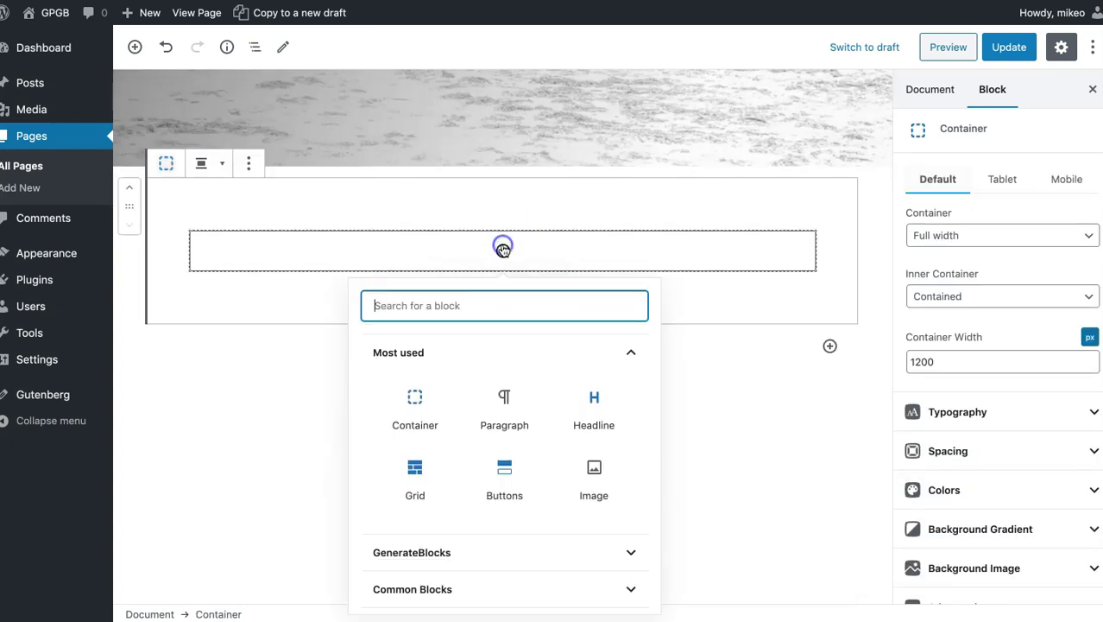
left_click(415, 467)
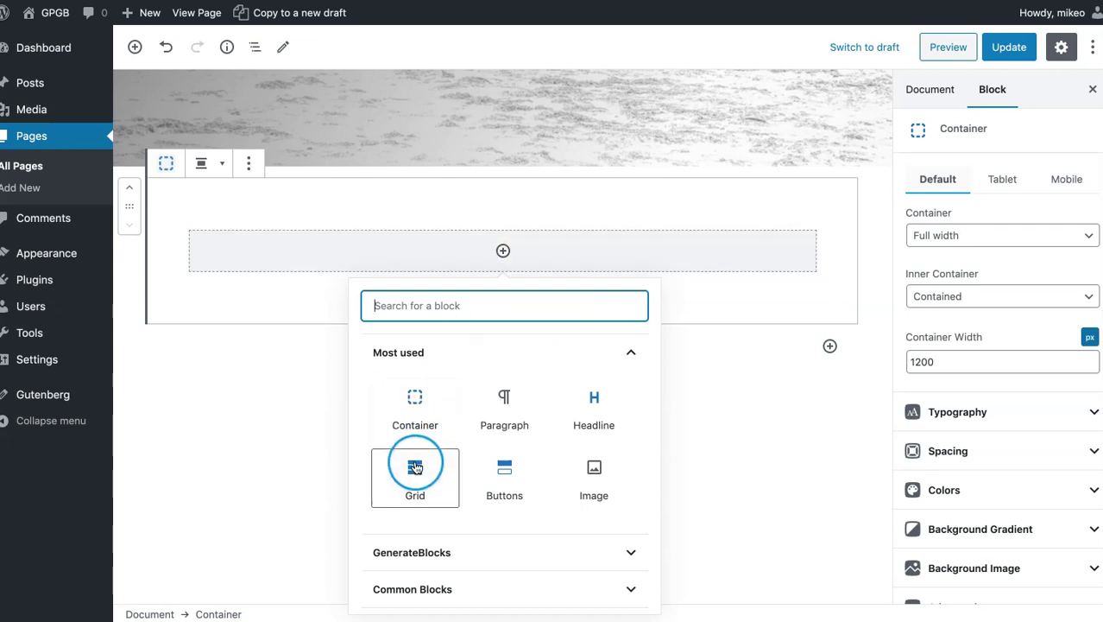
left_click(501, 299)
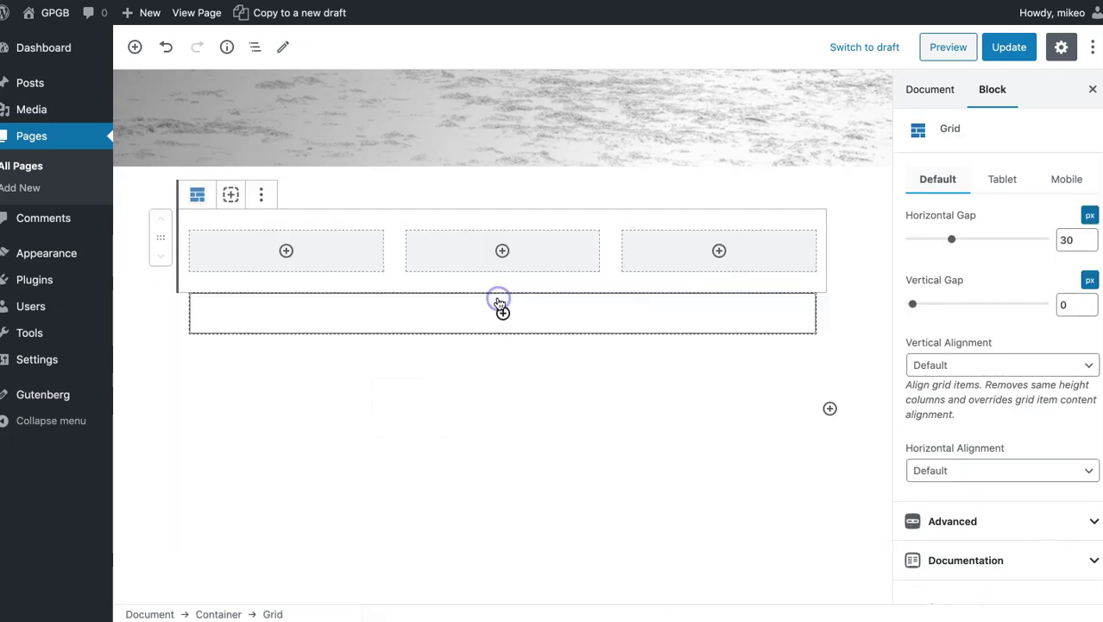
Select the new outer Container, set its top and bottom padding to 200 px, and update the page.
scroll(479, 397, "up", 2)
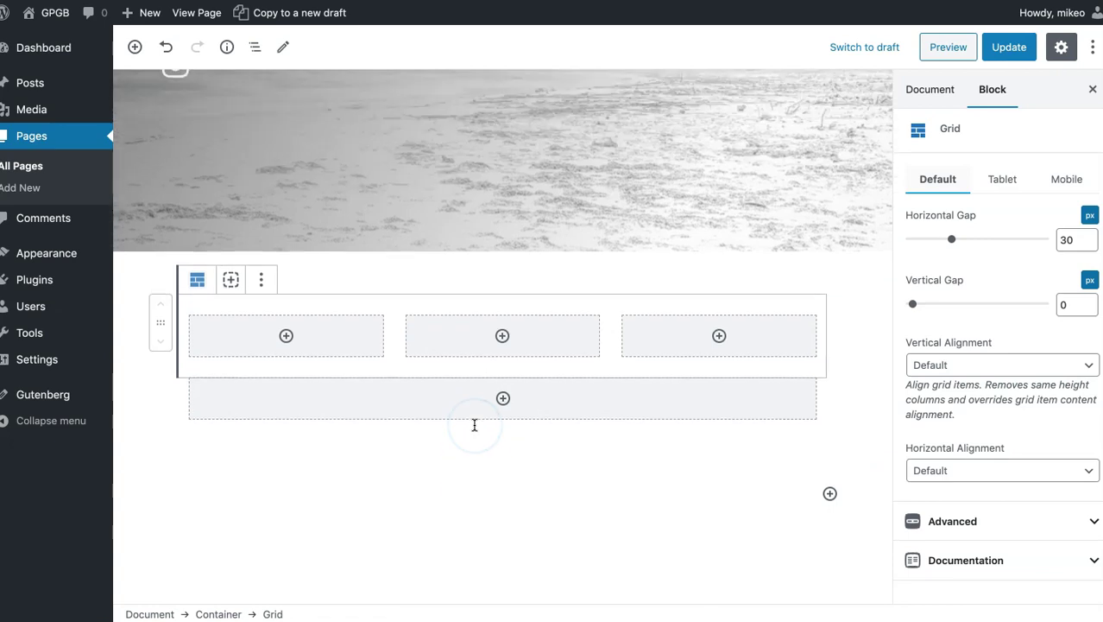
left_click(255, 47)
left_click(231, 105)
left_click(960, 444)
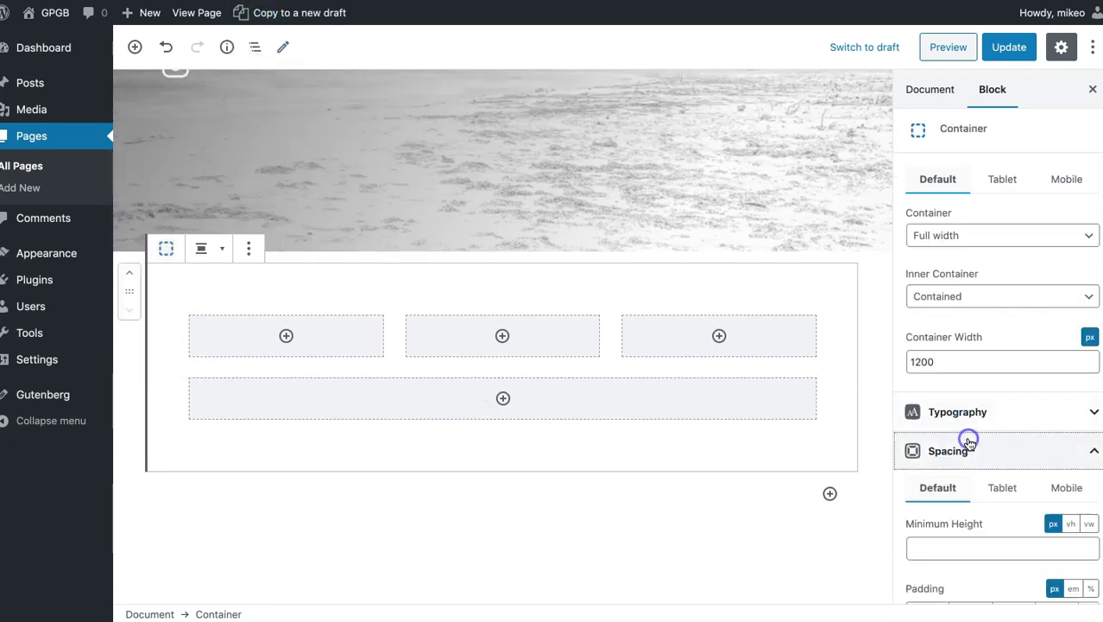
left_click(920, 359)
key("BackSpace")
key("BackSpace")
type("200")
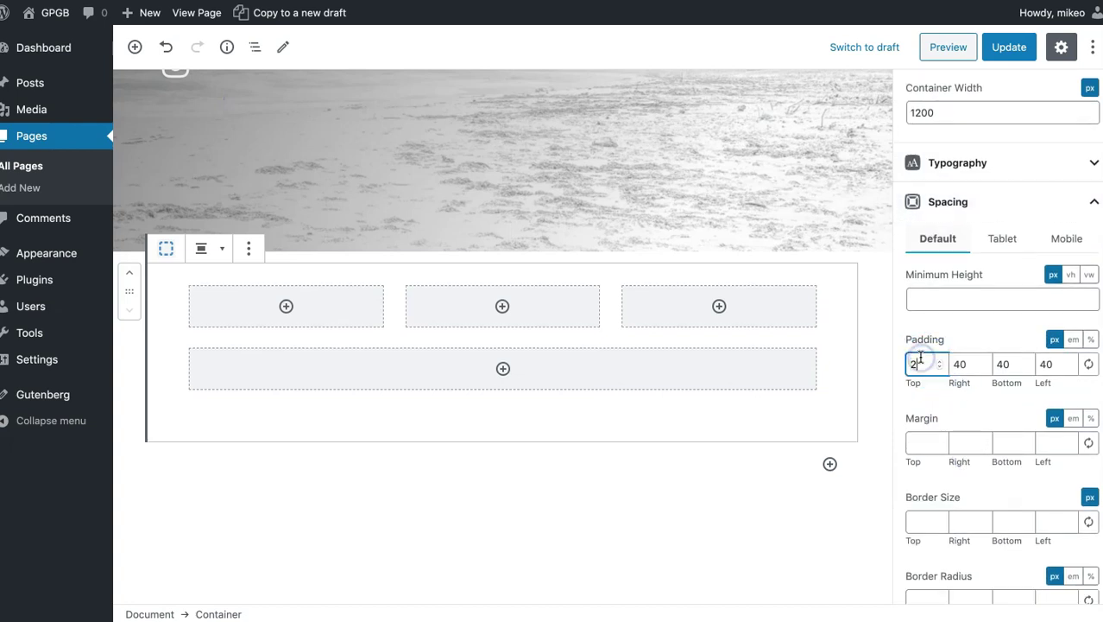
type("200")
left_click(1008, 46)
left_click(394, 272)
scroll(395, 274, "down", 2)
left_click_drag(394, 274, 506, 115)
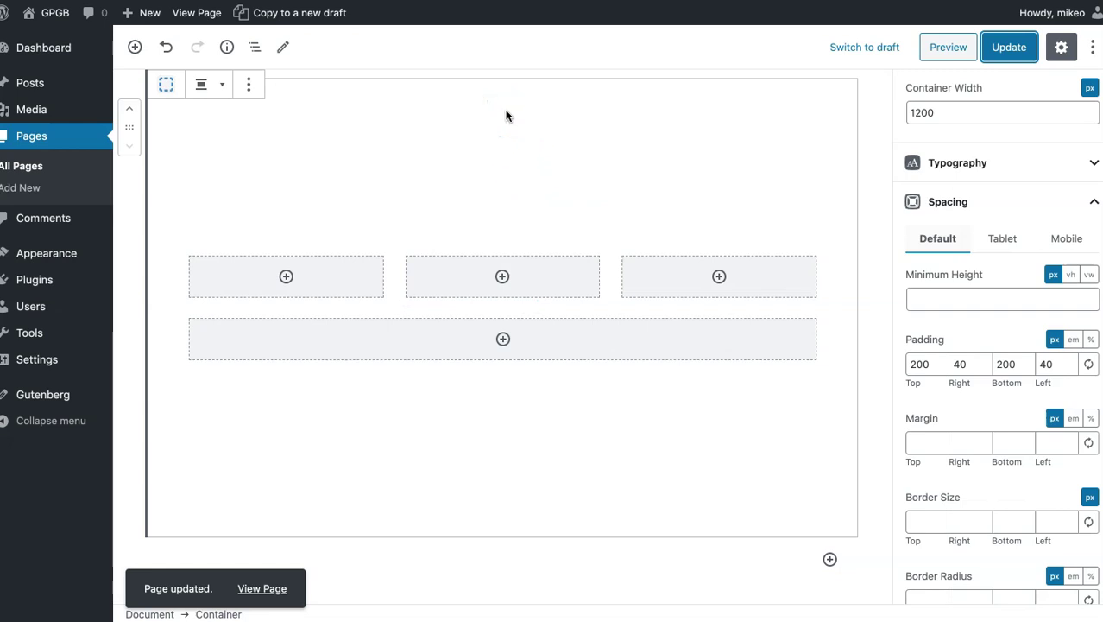
left_click(222, 291)
left_click(270, 285)
left_click(424, 268)
left_click(690, 264)
left_click(428, 268)
left_click(341, 271)
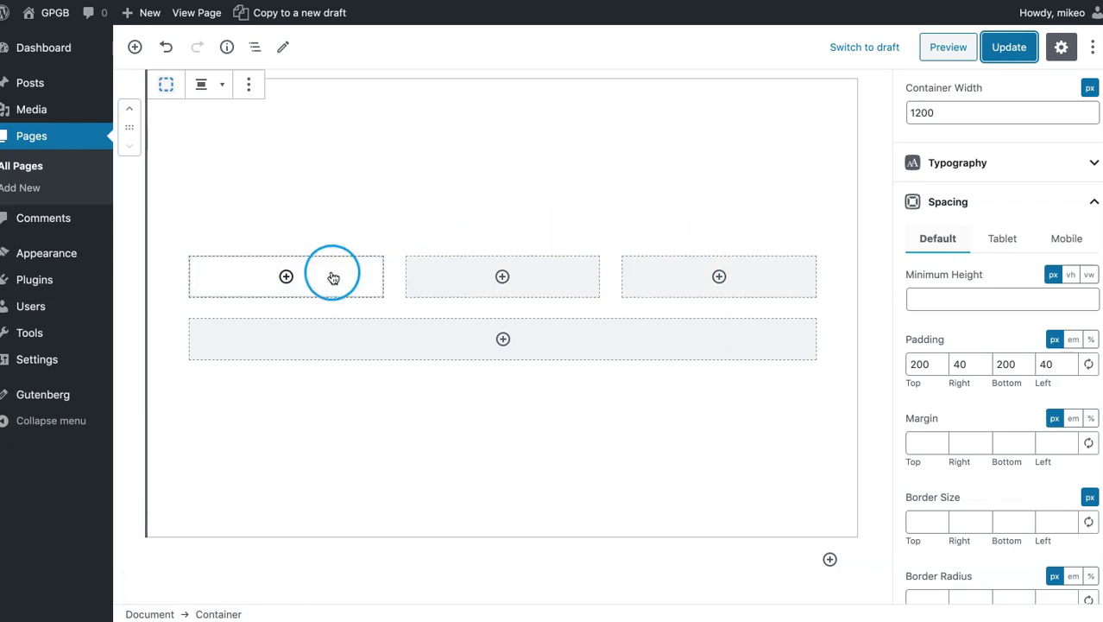
left_click(776, 275)
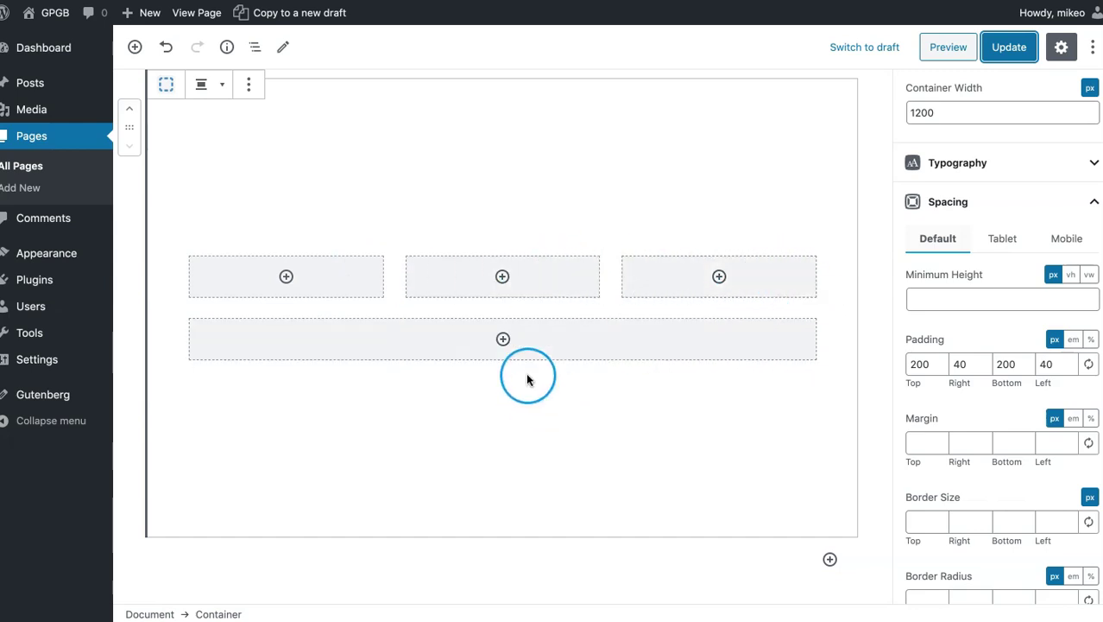
left_click(340, 257)
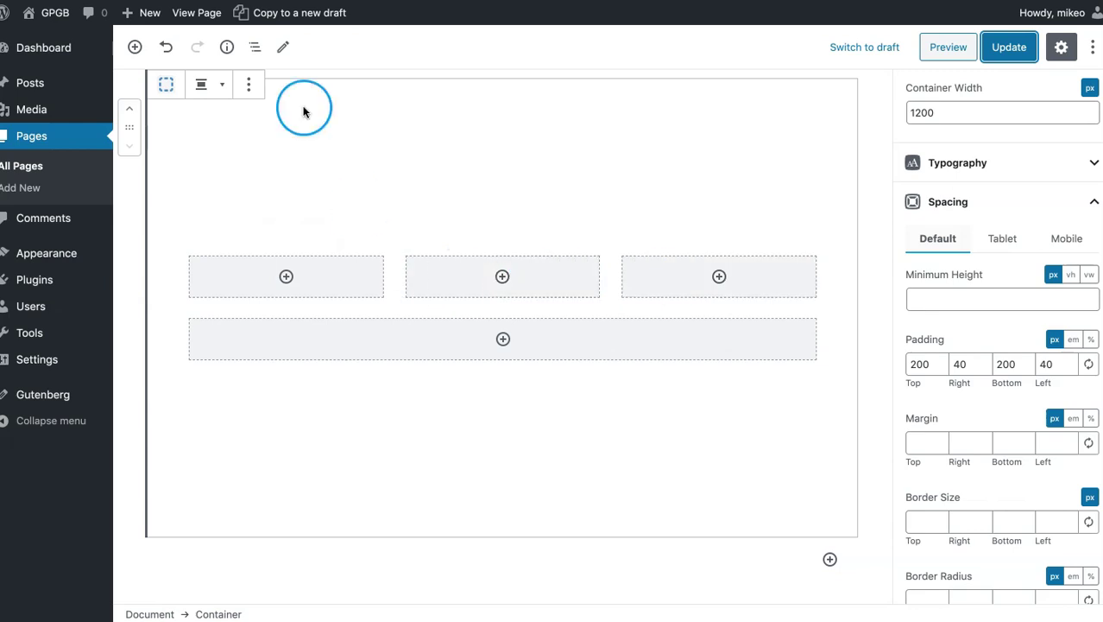
Remove the third and second column Containers from the Grid, leaving only the first column.
left_click(254, 47)
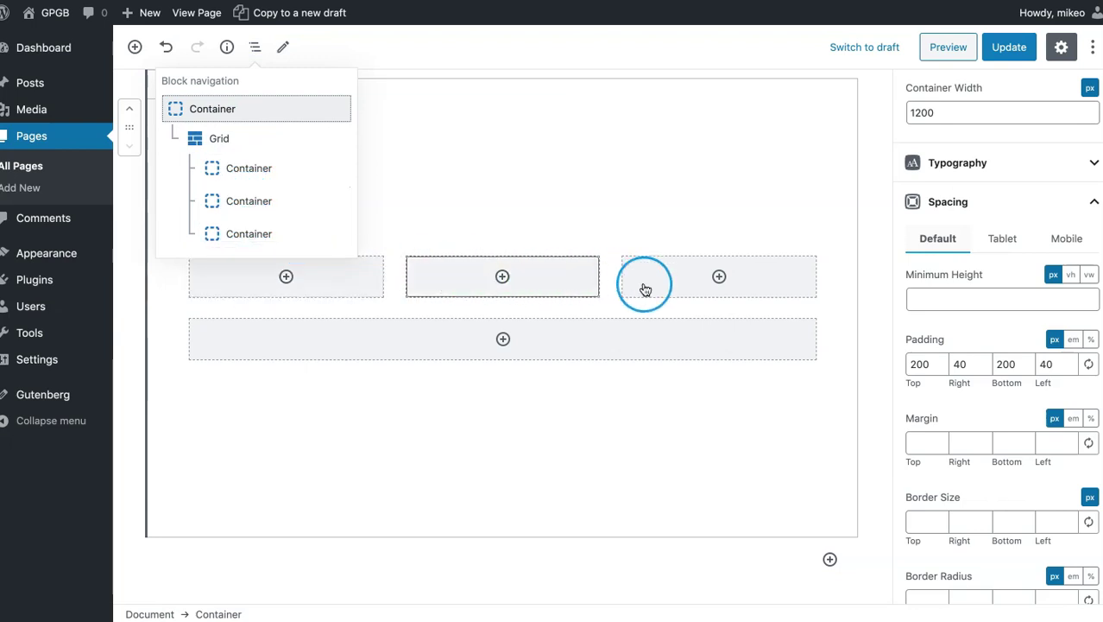
left_click(254, 233)
left_click(760, 219)
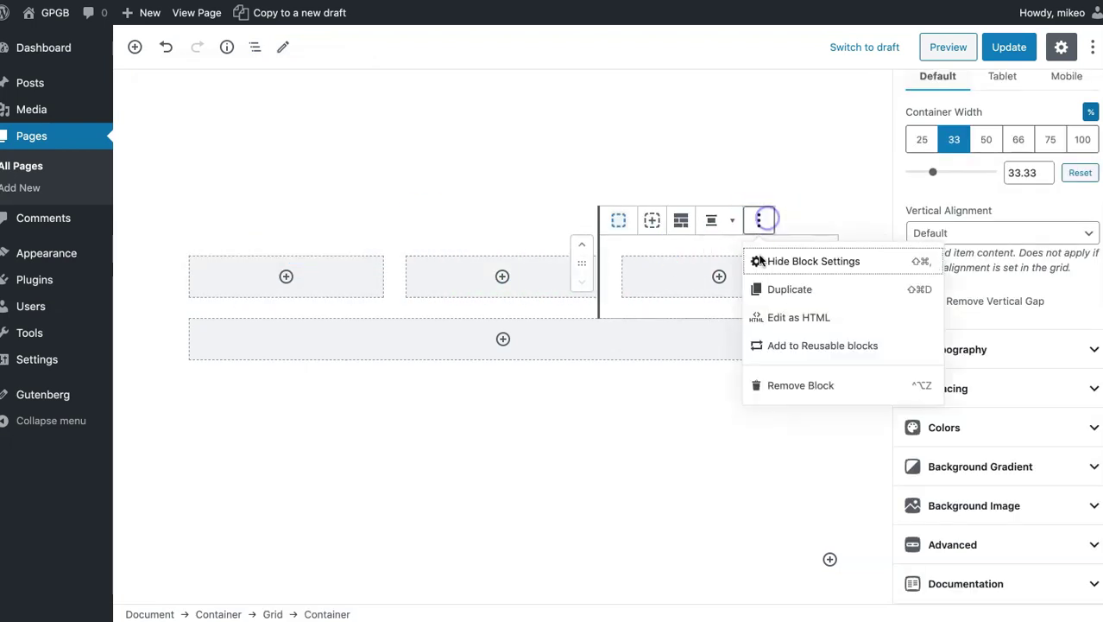
left_click(765, 385)
left_click(542, 219)
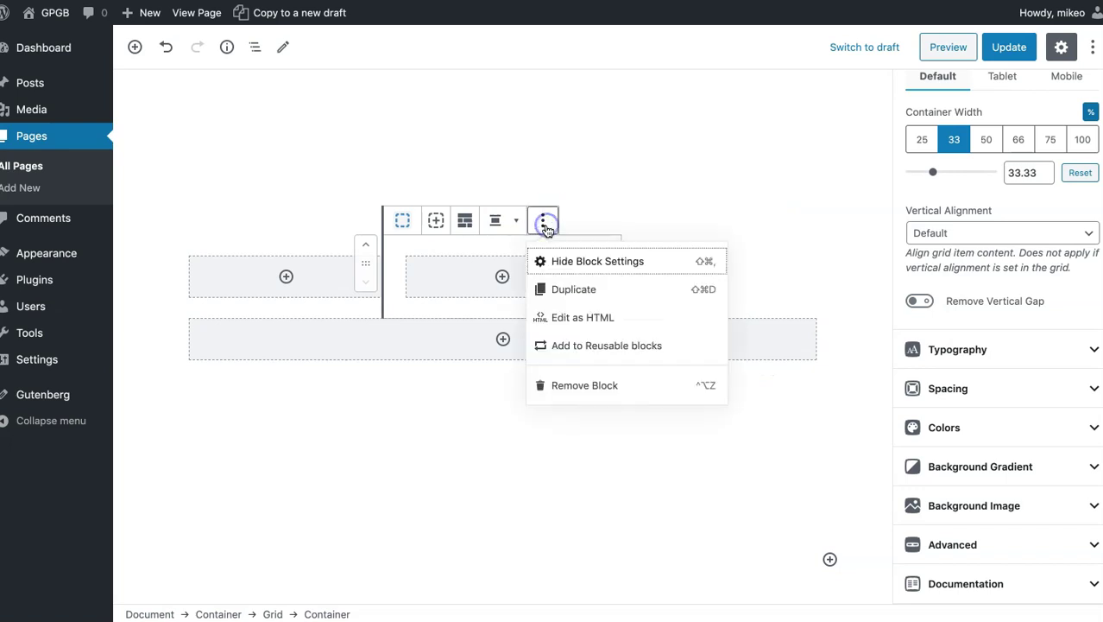
left_click(562, 397)
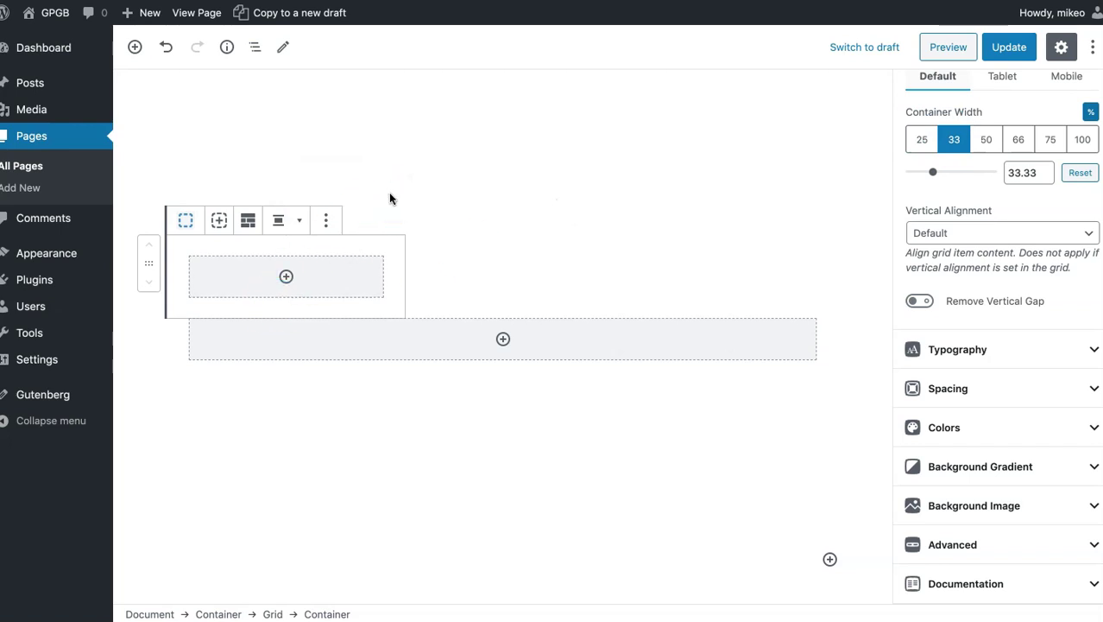
Add a Headline block reading "Hello." in the remaining column and set its element to h3.
left_click(286, 277)
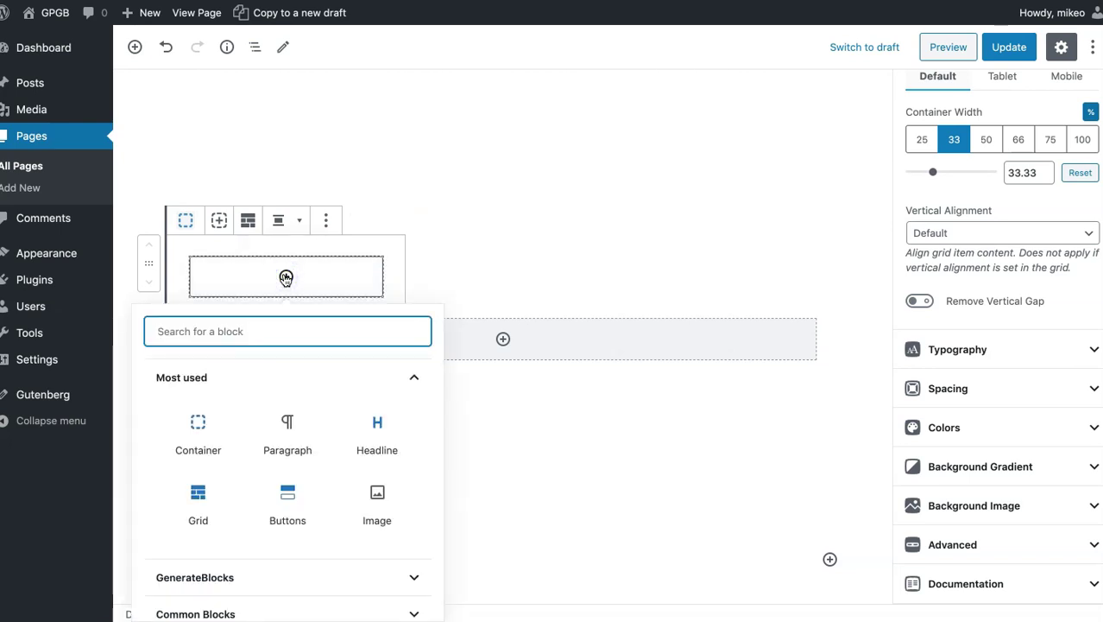
left_click(390, 259)
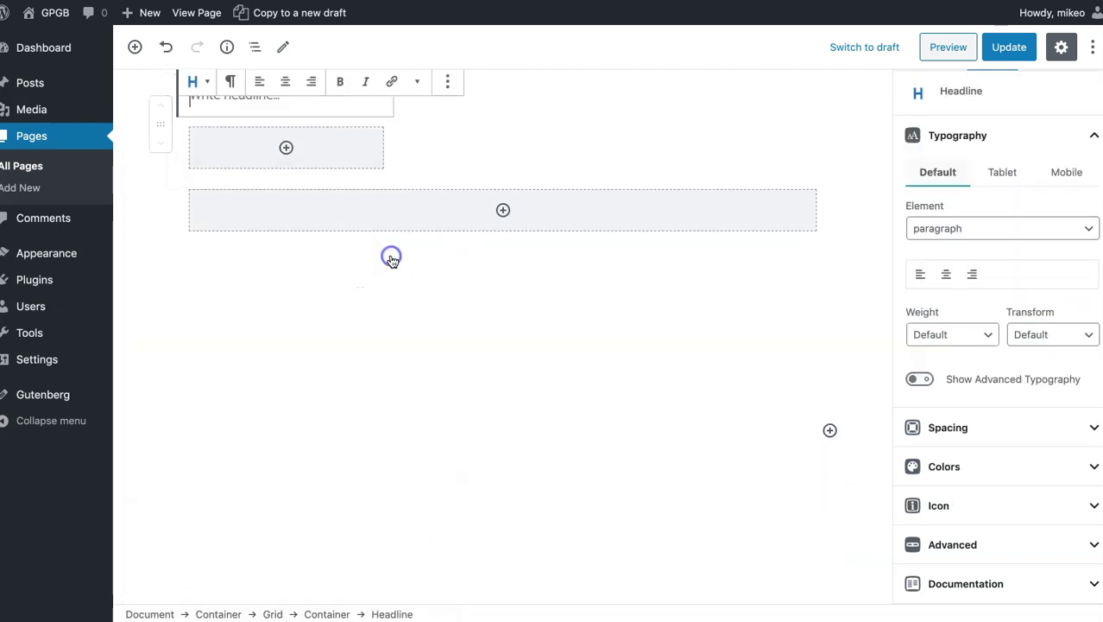
scroll(395, 240, "up", 3)
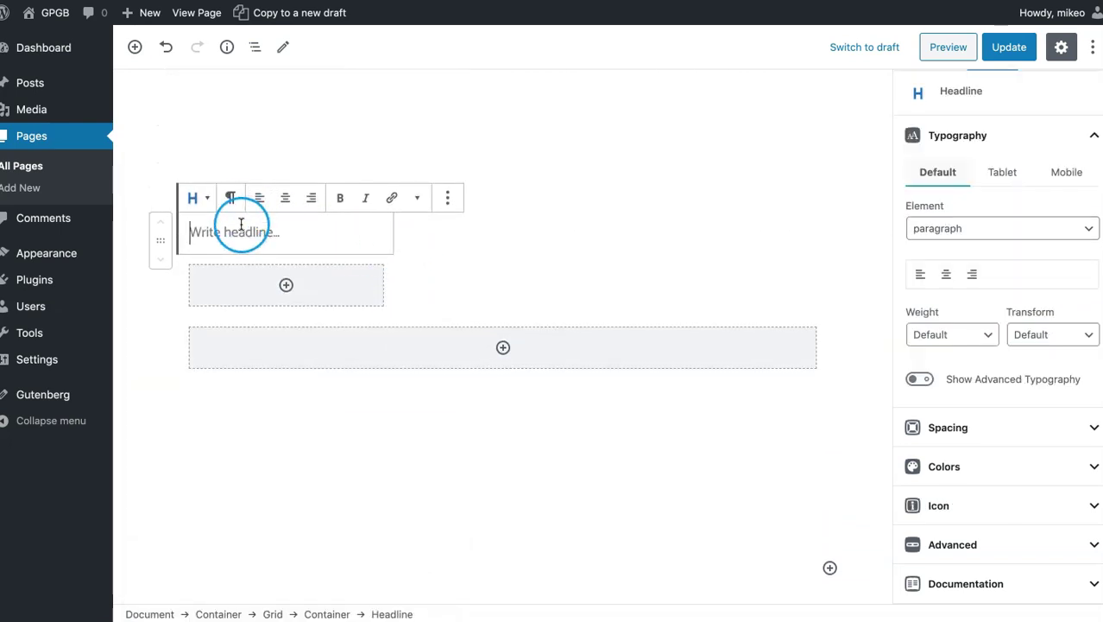
type("Hello.")
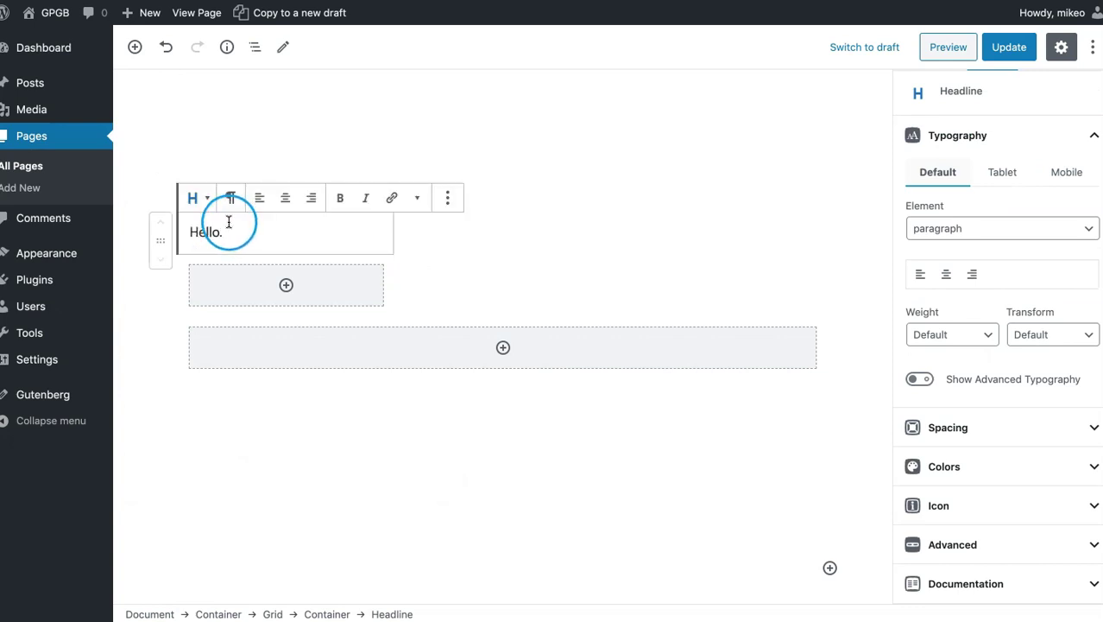
left_click(230, 197)
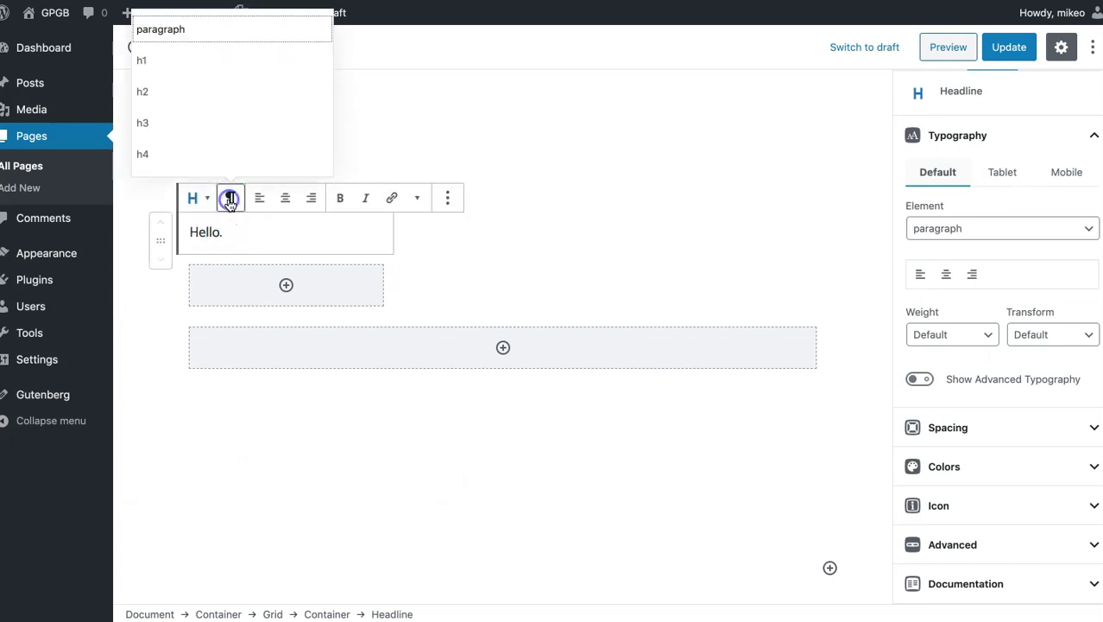
left_click(206, 120)
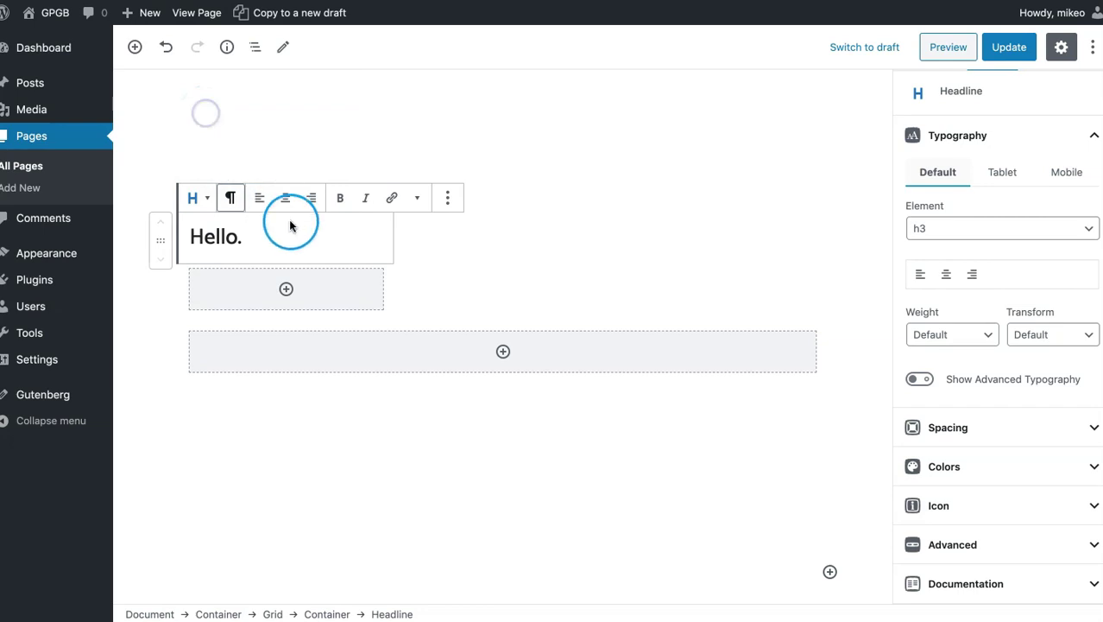
Switch to the open text document and copy the description paragraph beginning "GenerateBlocks is a new powerful set of Gutenberg blocks".
left_click(286, 287)
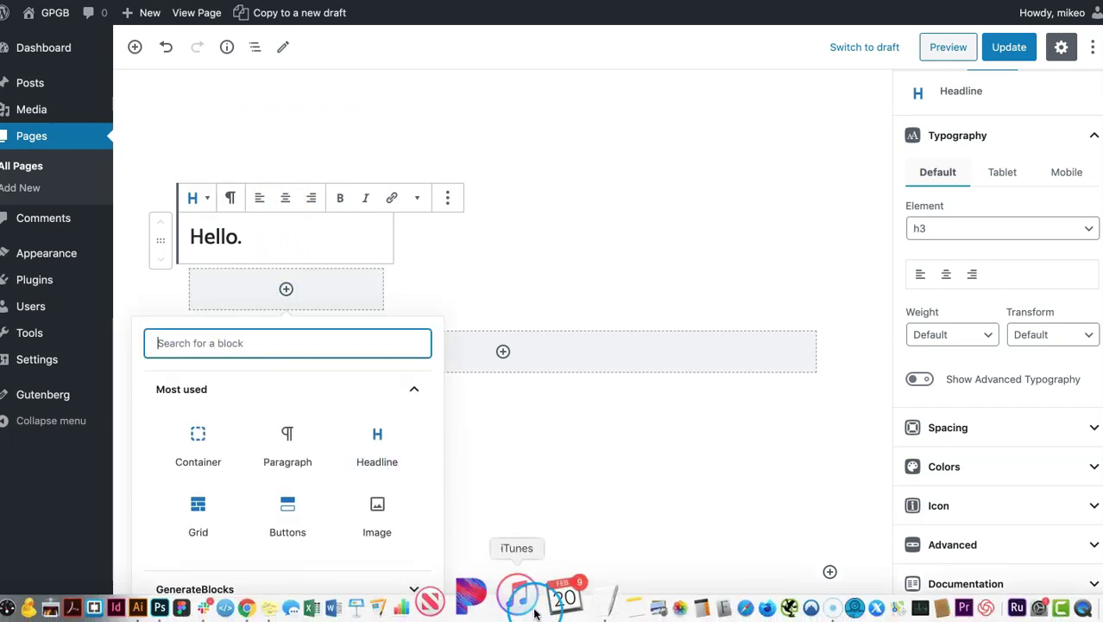
left_click(561, 587)
left_click(377, 41)
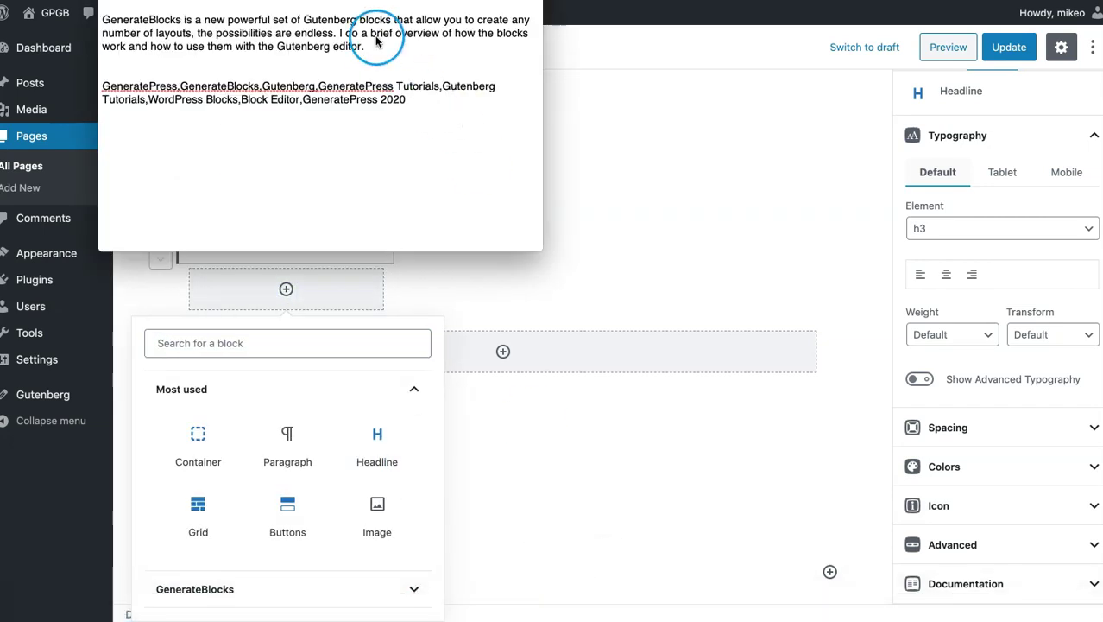
left_click_drag(376, 44, 102, 19)
key("super+c")
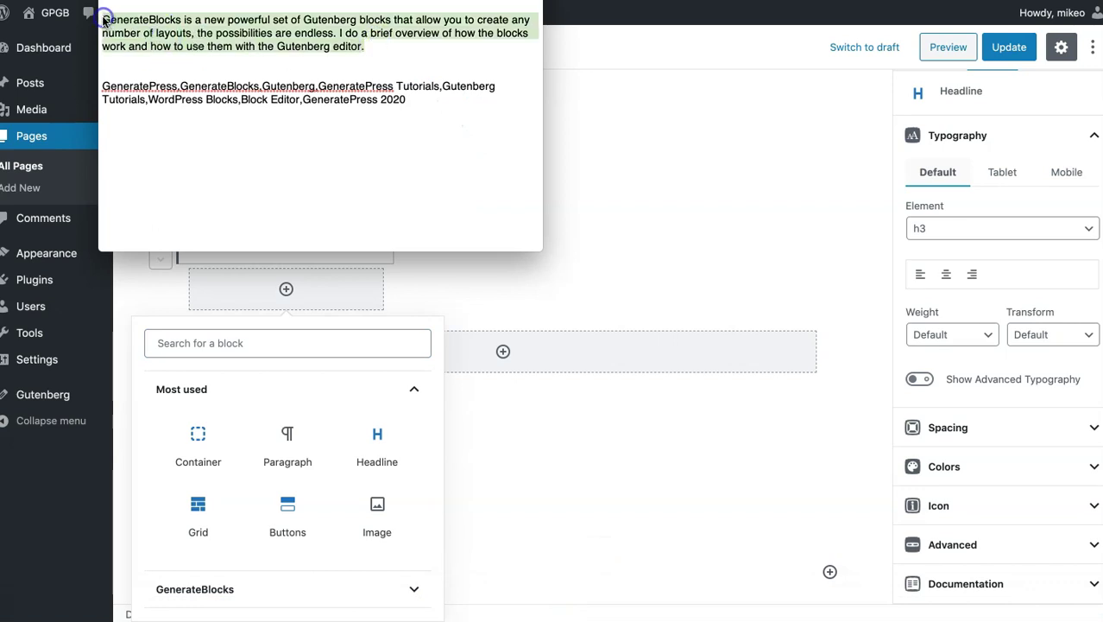
Return to the page editor and add a Paragraph block containing the copied description below the "Hello." headline in the column.
left_click(583, 172)
left_click(352, 338)
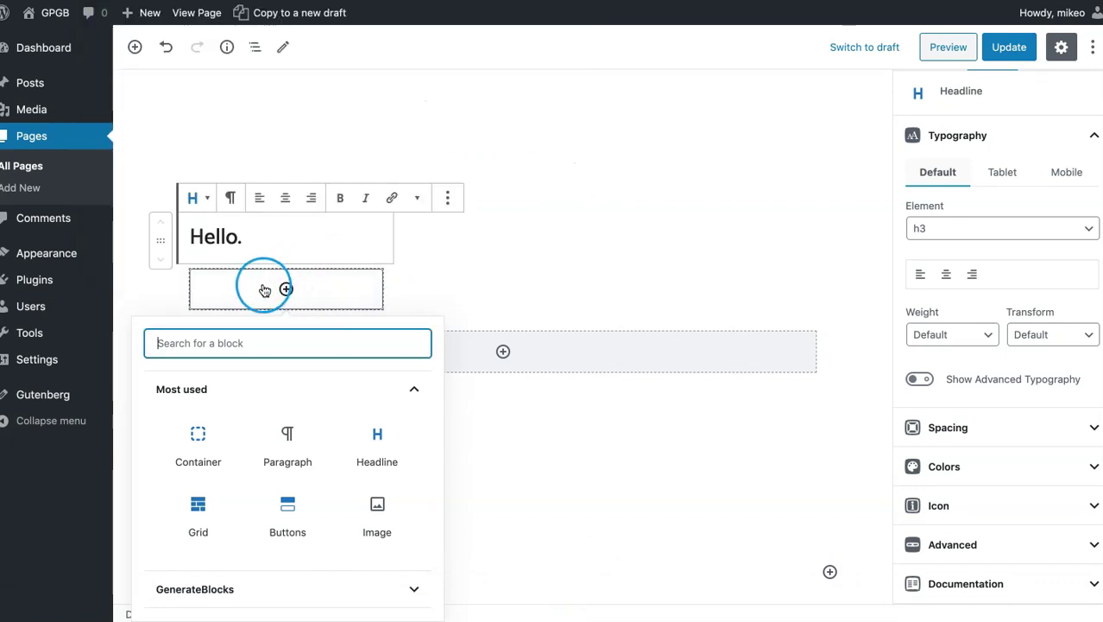
left_click(468, 250)
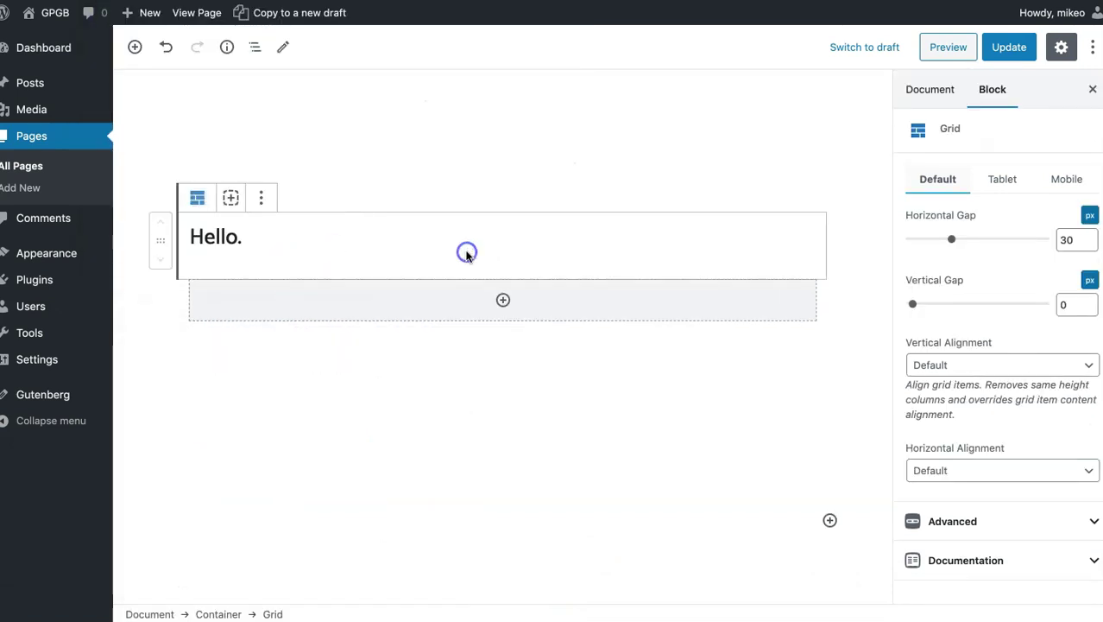
left_click(251, 247)
left_click(286, 288)
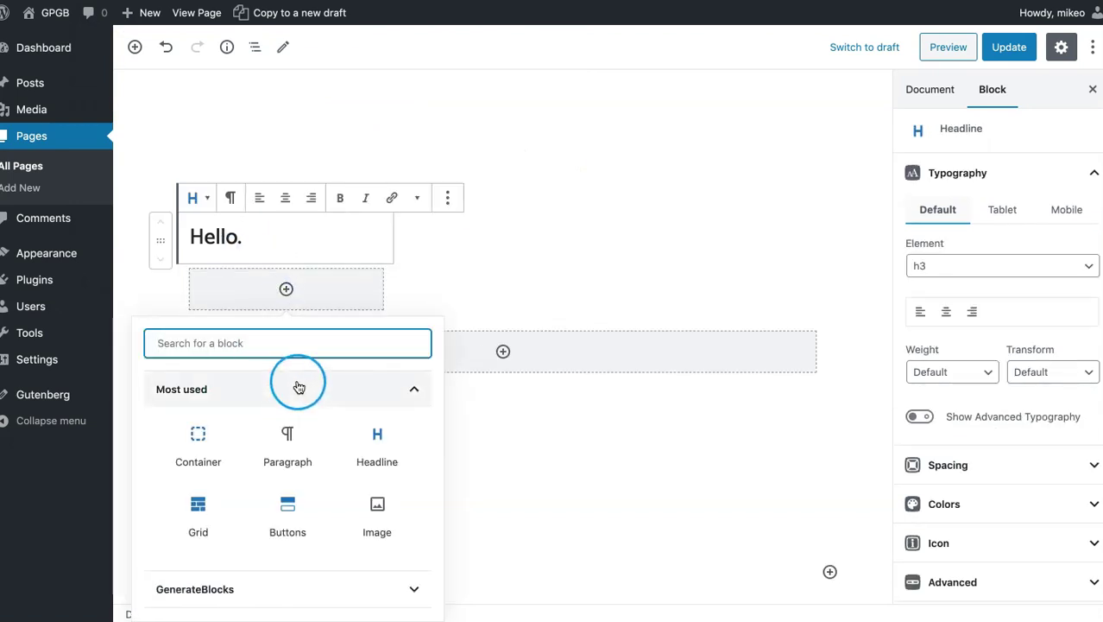
left_click(289, 440)
left_click(492, 190)
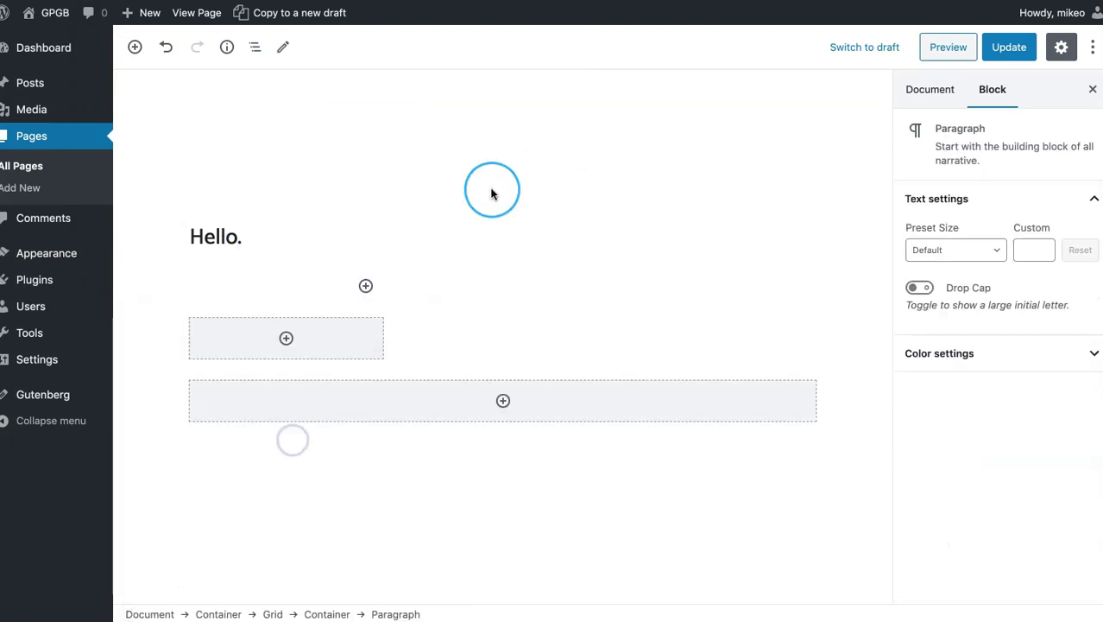
key("super+v")
Add a Buttons block below the paragraph in the same column and update the page.
left_click(286, 284)
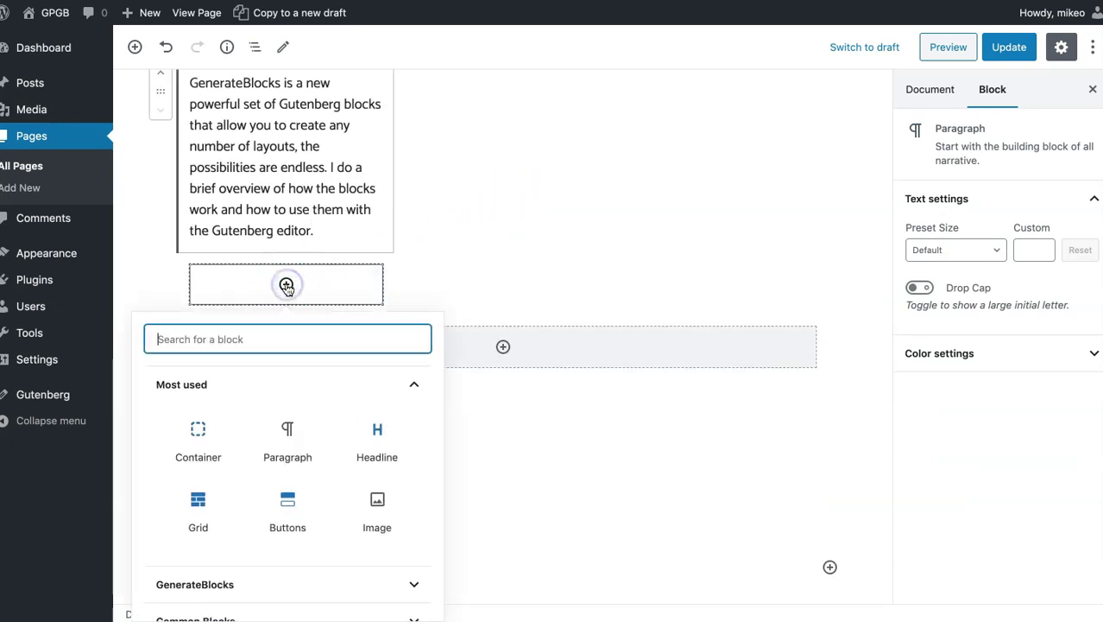
left_click(287, 508)
left_click(1008, 47)
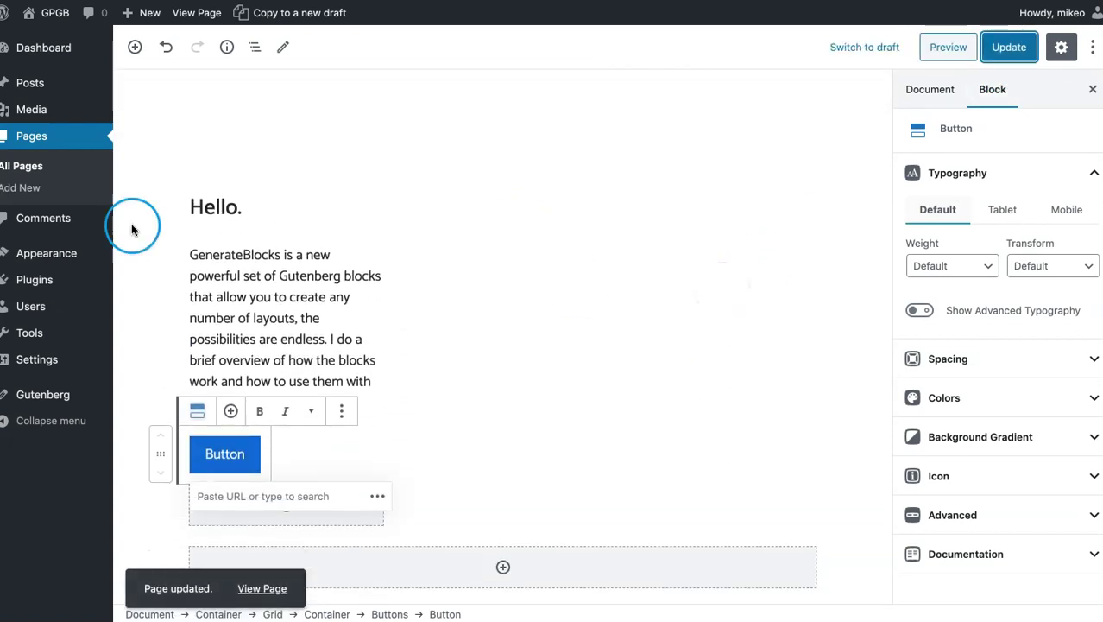
Examine how the outer Container, Grid, column Container and their content blocks are nested, selecting the outer Container and the column's paragraph.
left_click(162, 152)
left_click(423, 185)
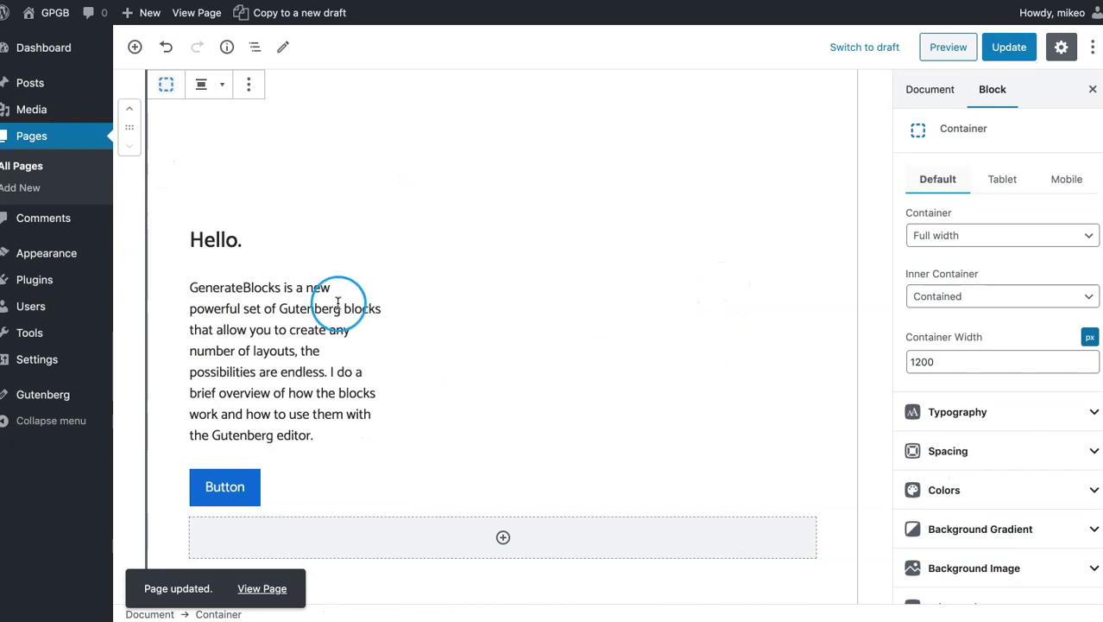
left_click(176, 304)
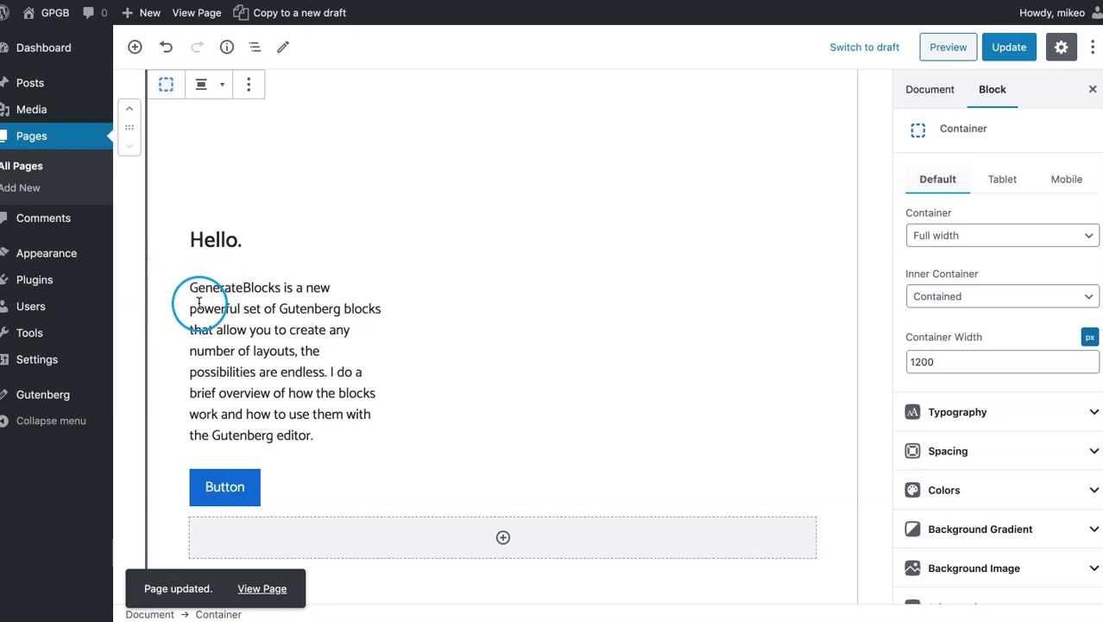
left_click(199, 302)
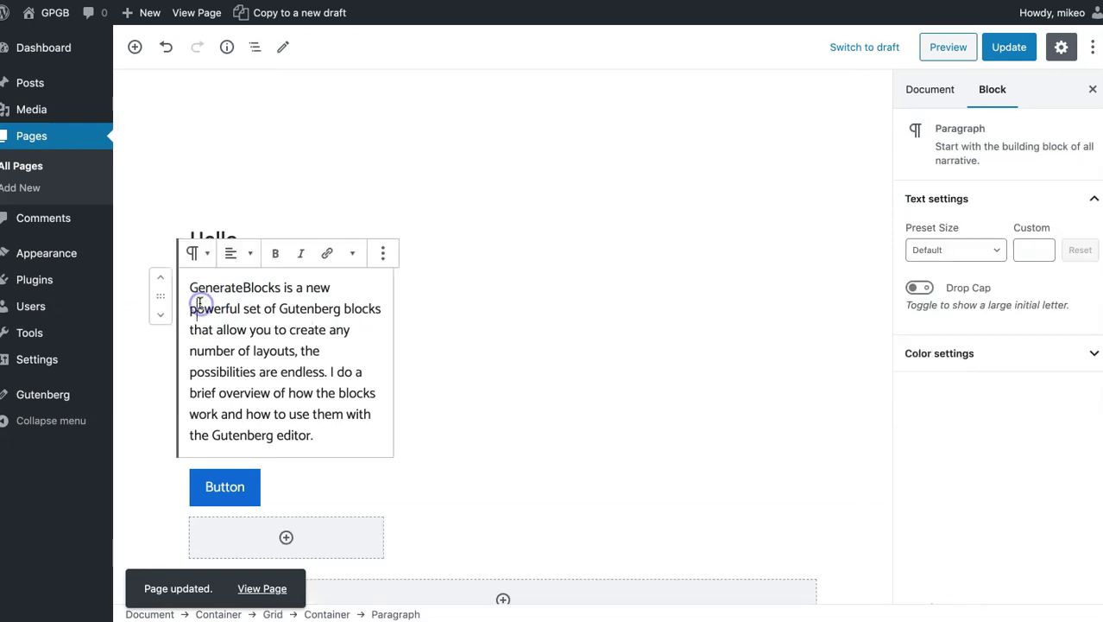
left_click(173, 356)
scroll(207, 264, "up", 5)
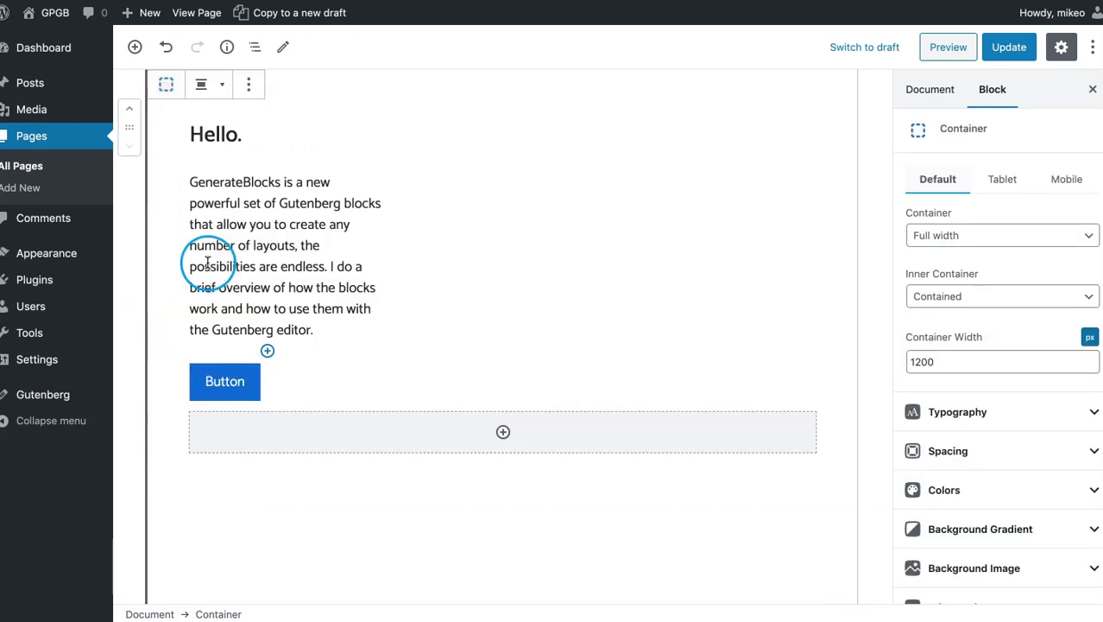
left_click(254, 48)
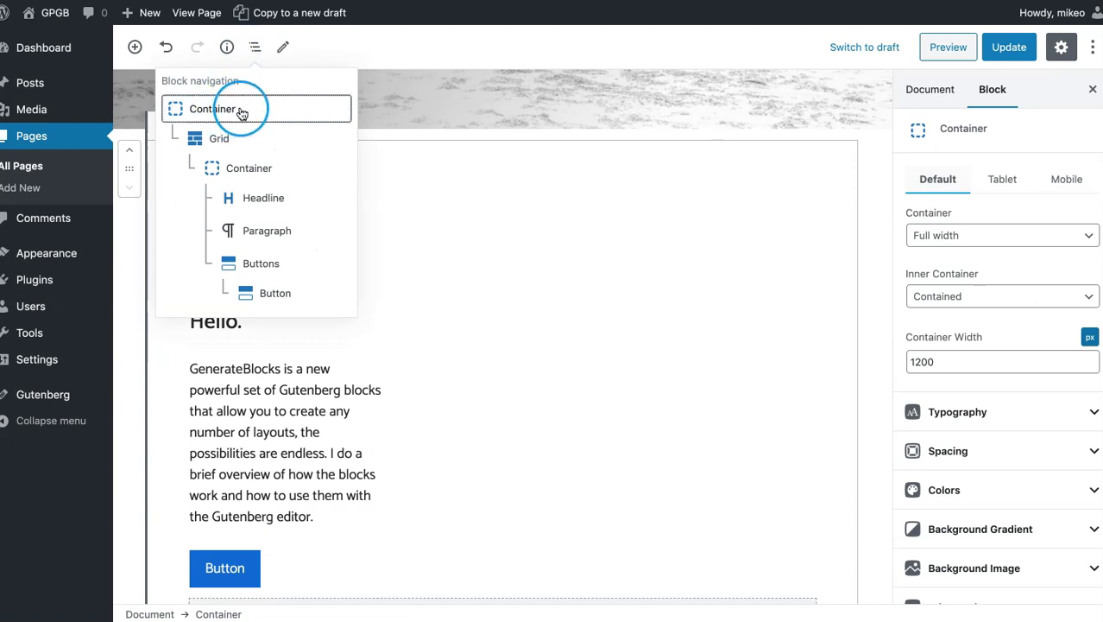
left_click(257, 450)
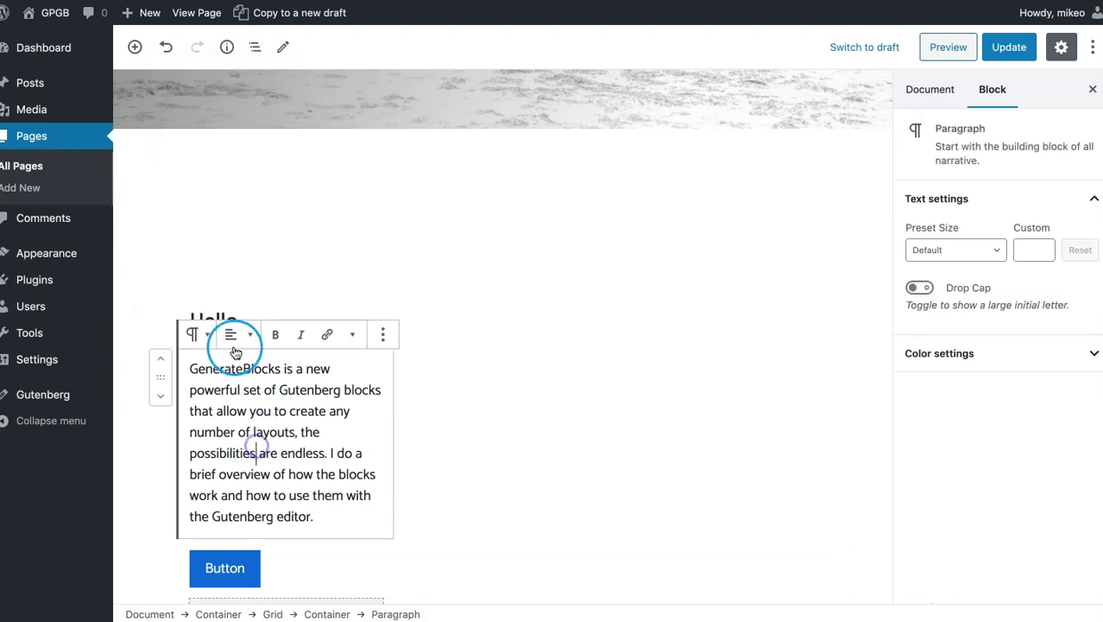
Select the inner container that holds the Hello headline, paragraph and button.
left_click(192, 293)
left_click(191, 248)
left_click(172, 290)
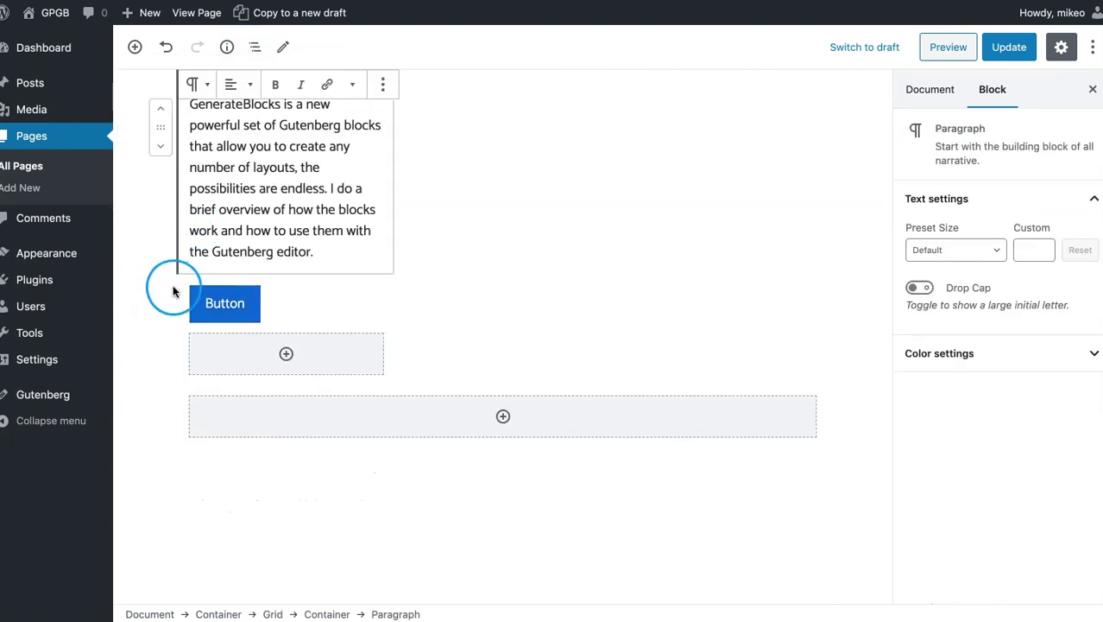
left_click(179, 292)
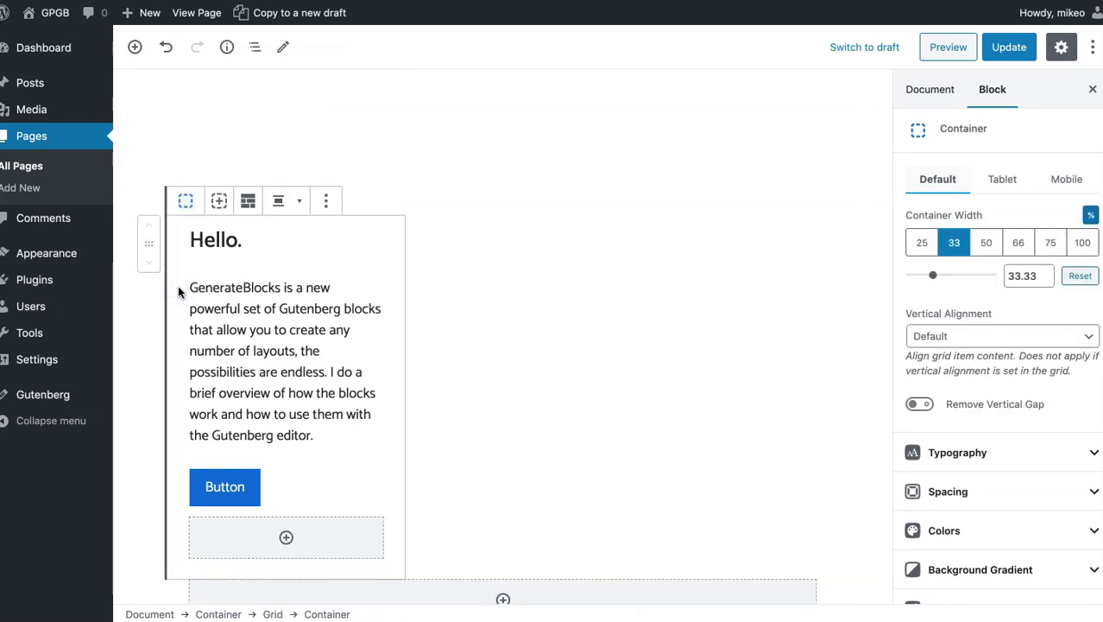
Select the paragraph under the Hello headline and show its place in the block hierarchy.
left_click(259, 325)
left_click(254, 46)
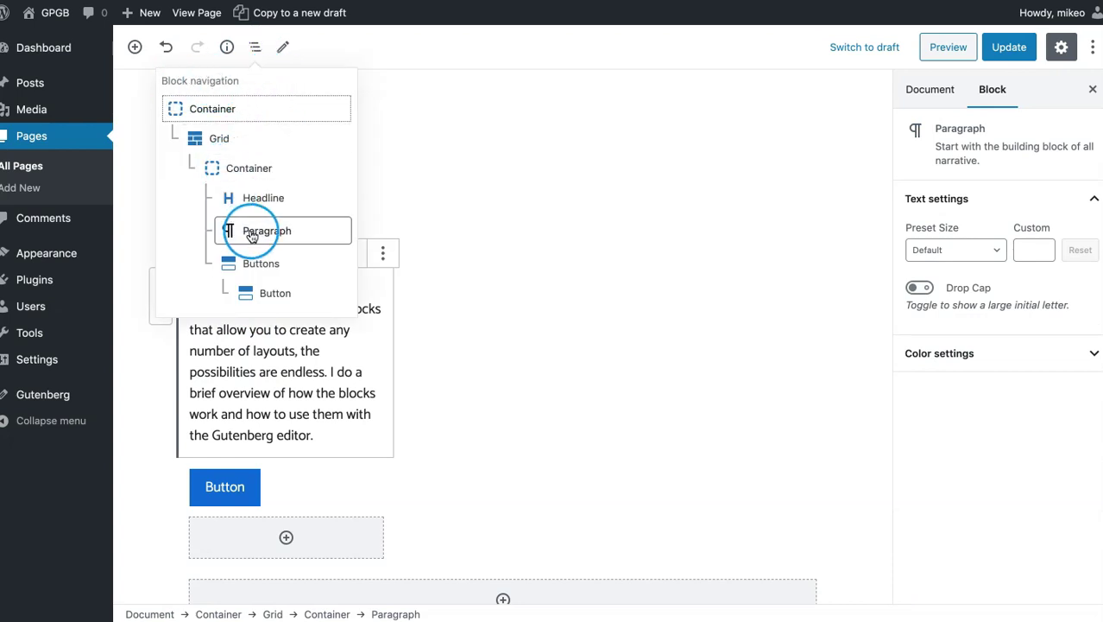
left_click(313, 375)
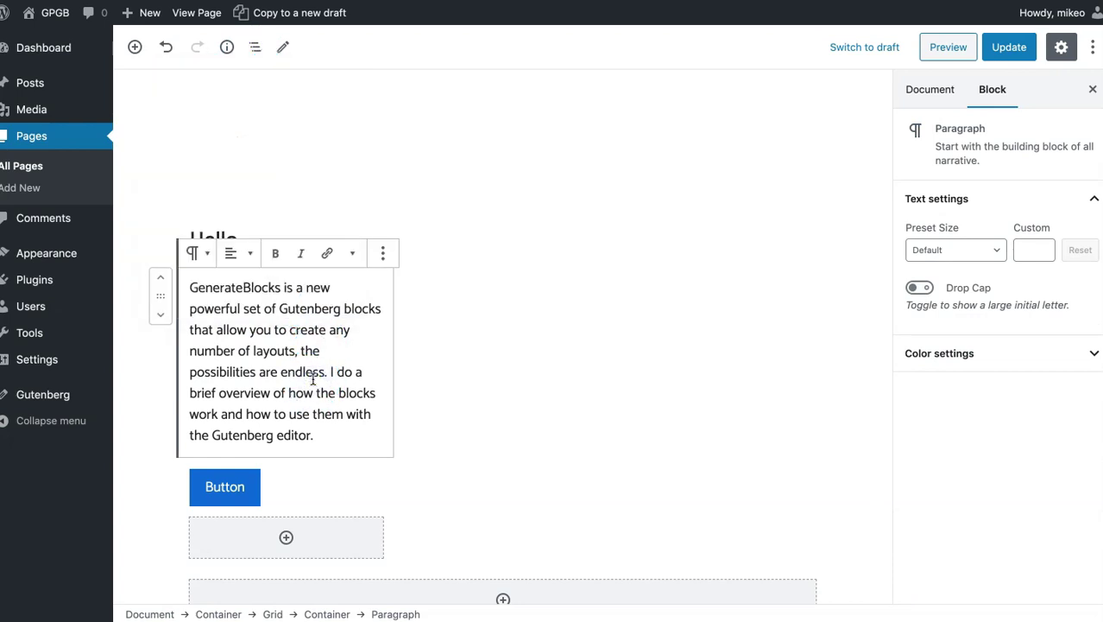
left_click(283, 362)
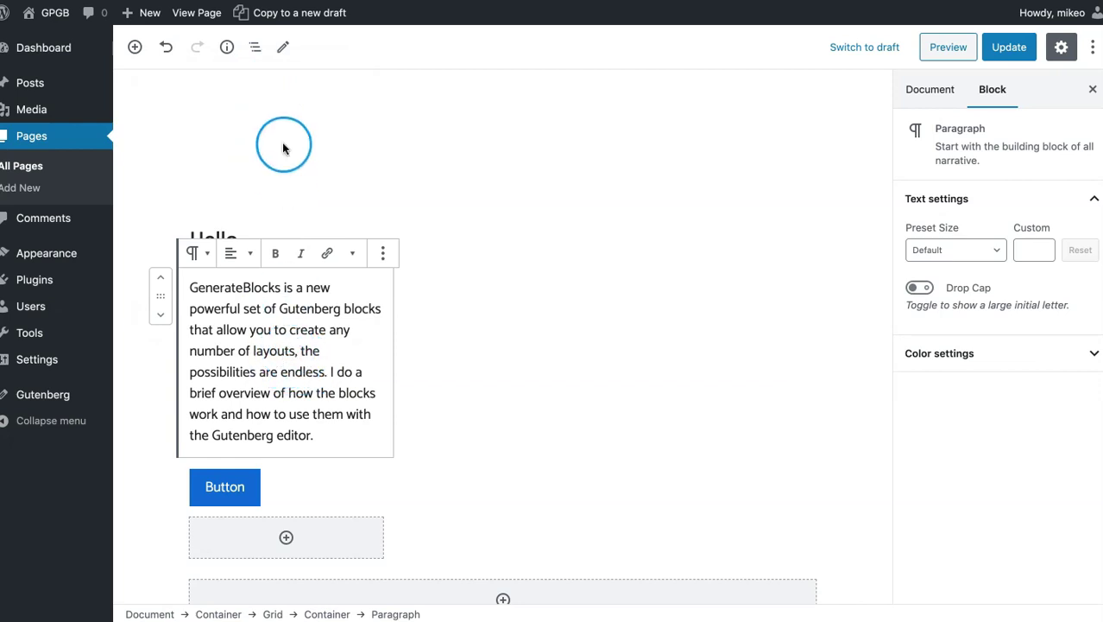
Select the grid's inner container from the block hierarchy and duplicate it to create a second column.
left_click(254, 47)
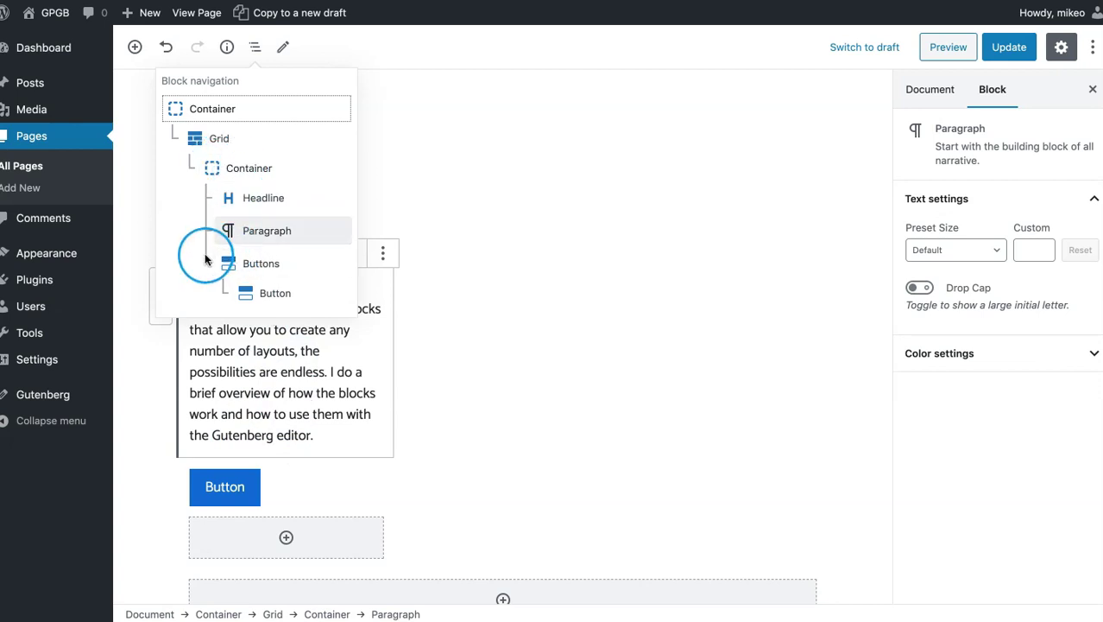
left_click(229, 168)
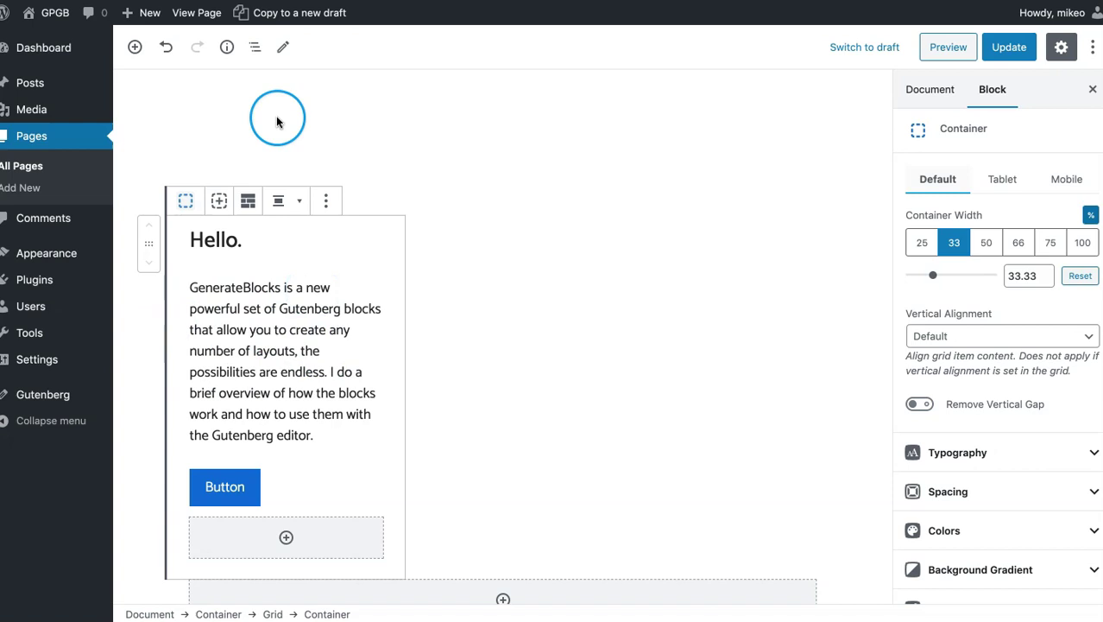
left_click(256, 46)
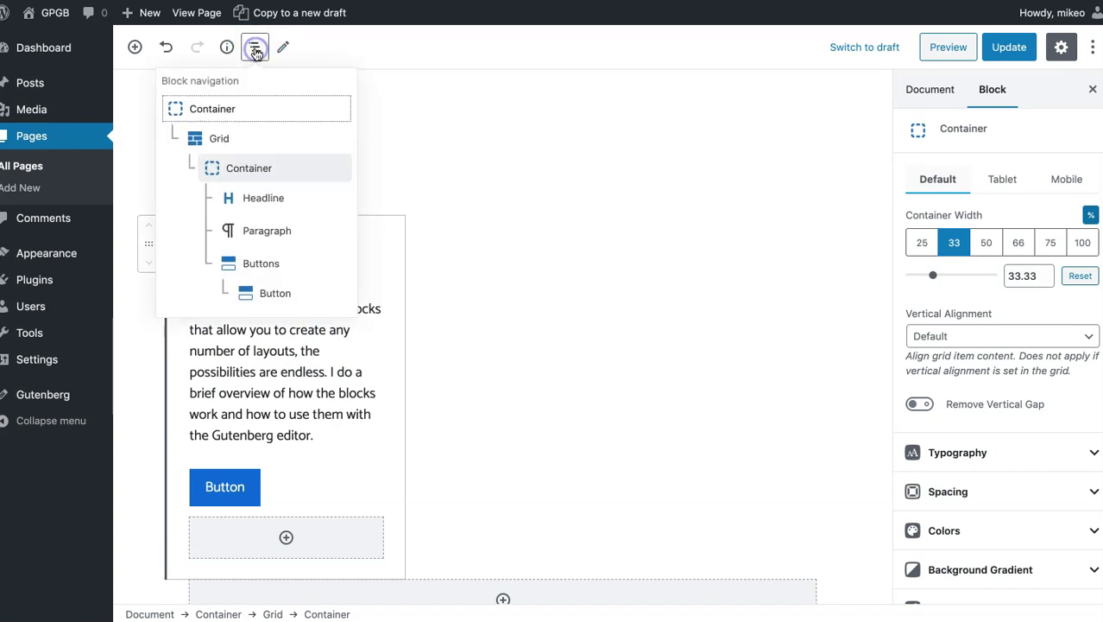
left_click(252, 169)
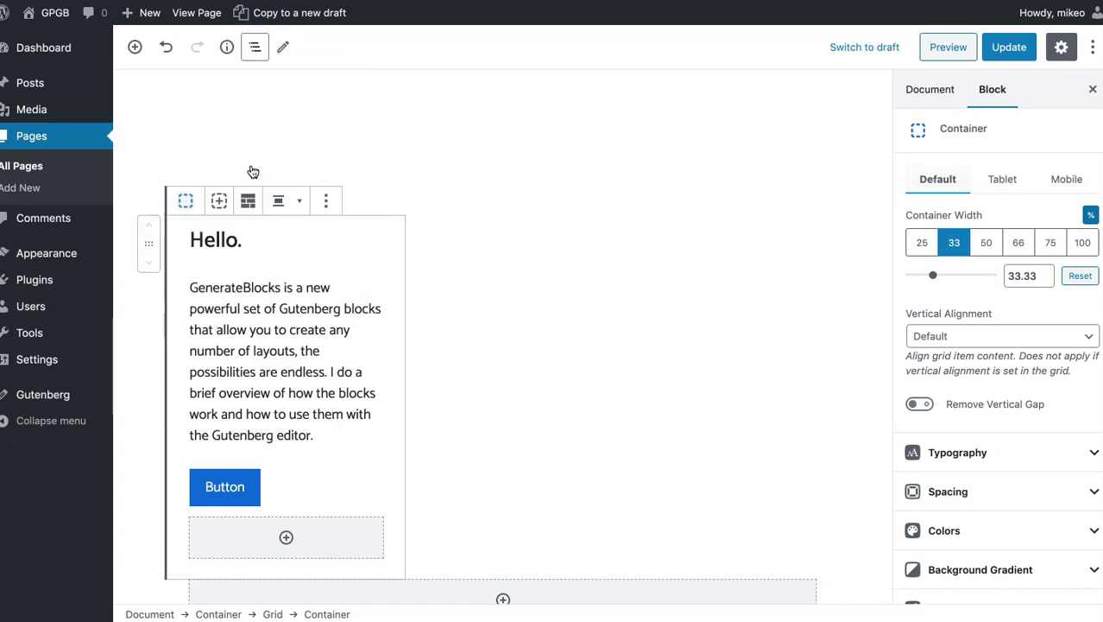
left_click(326, 201)
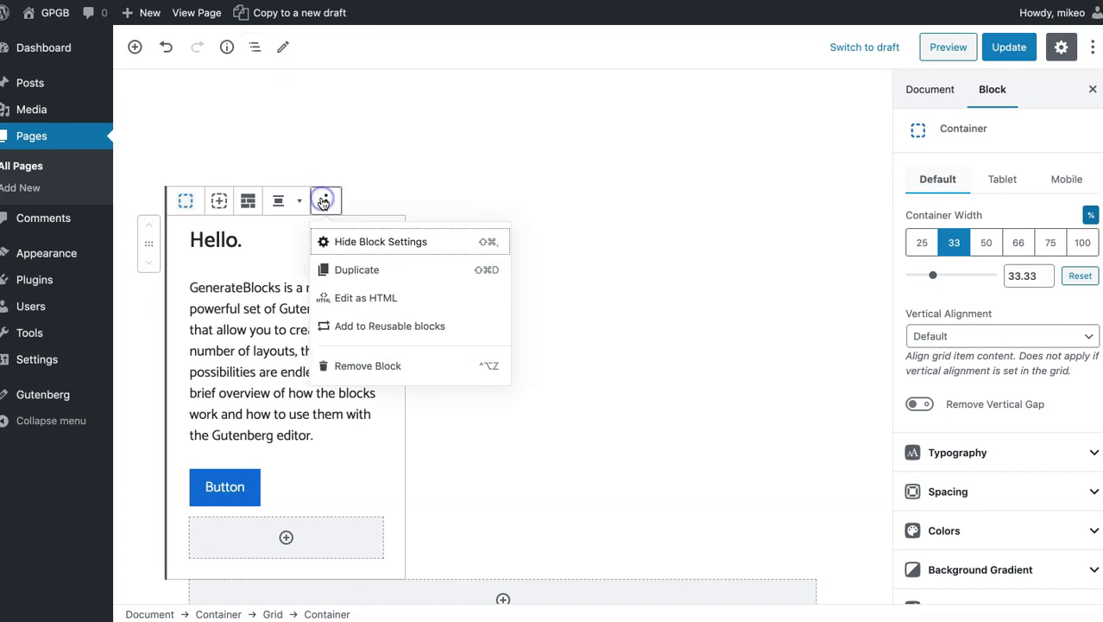
left_click(349, 271)
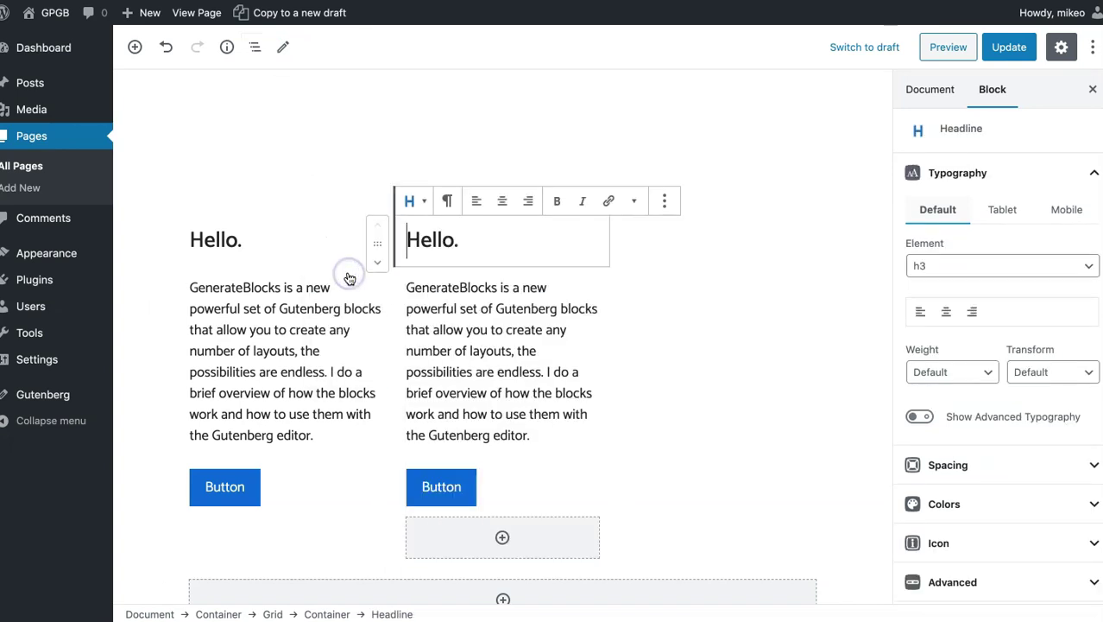
Duplicate the second inner container to create a third column in the grid.
left_click(256, 48)
left_click(251, 325)
left_click(542, 201)
left_click(562, 267)
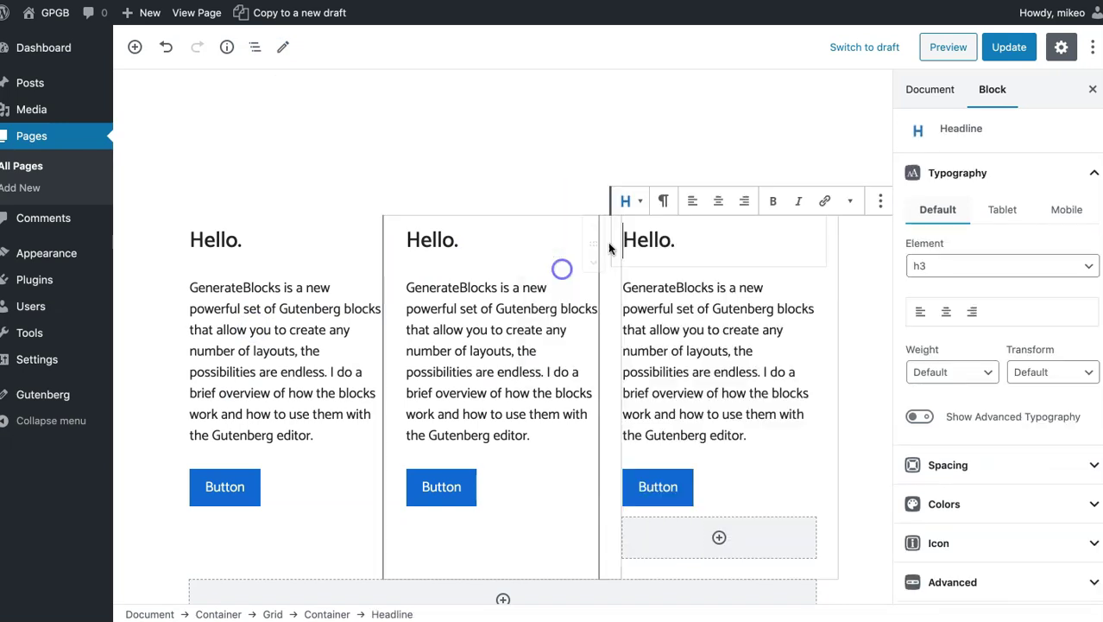
Update the page and check the three Hello columns on the published page.
left_click(1002, 34)
left_click(948, 47)
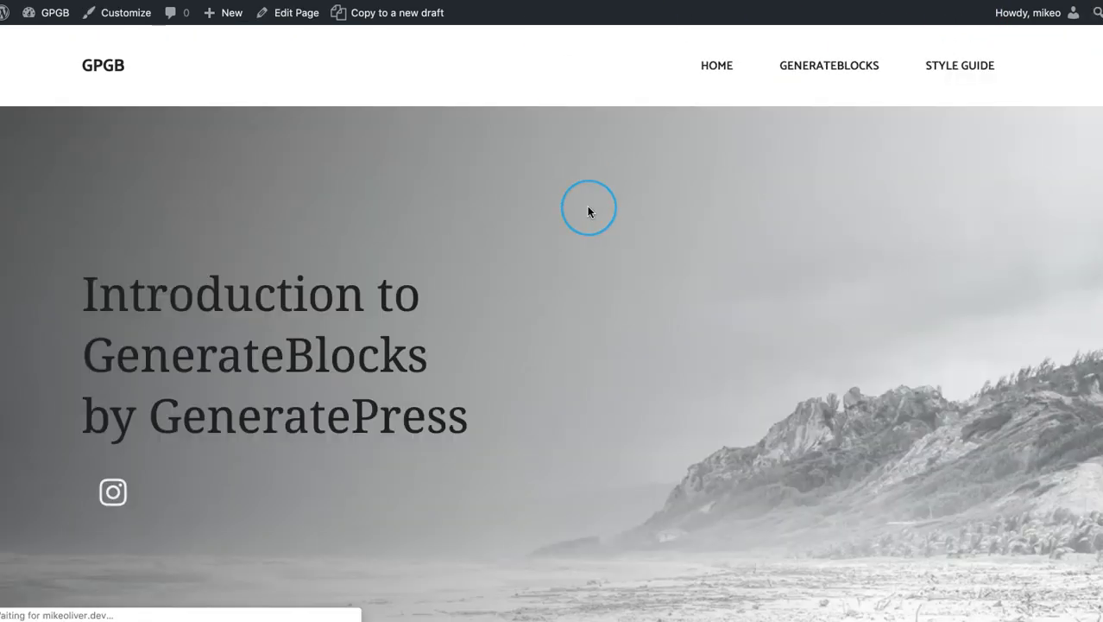
scroll(587, 210, "down", 10)
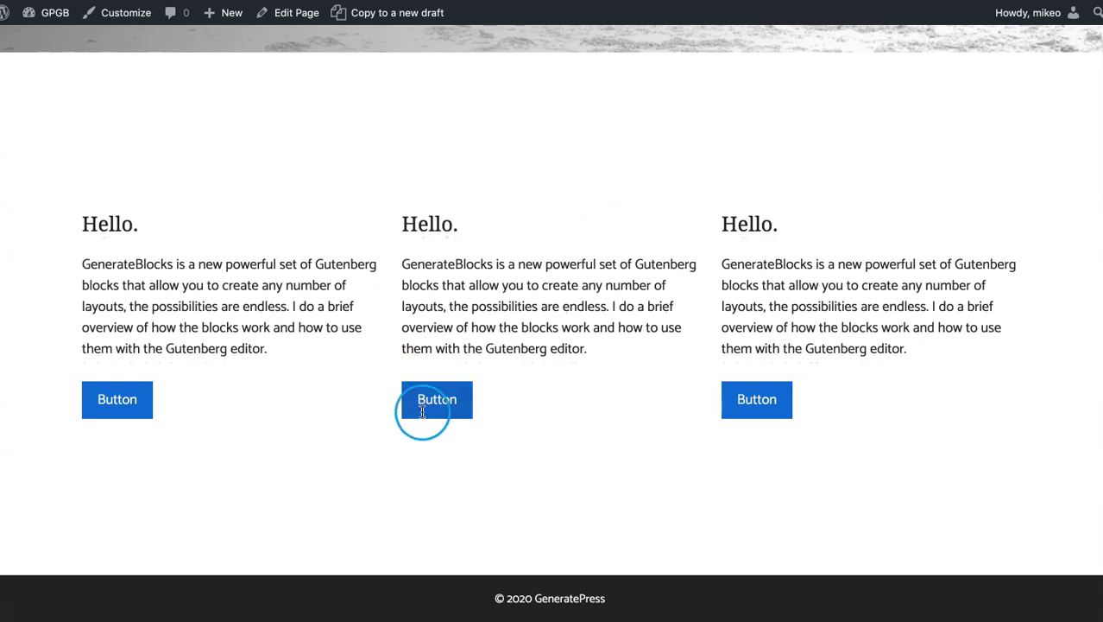
left_click(369, 1)
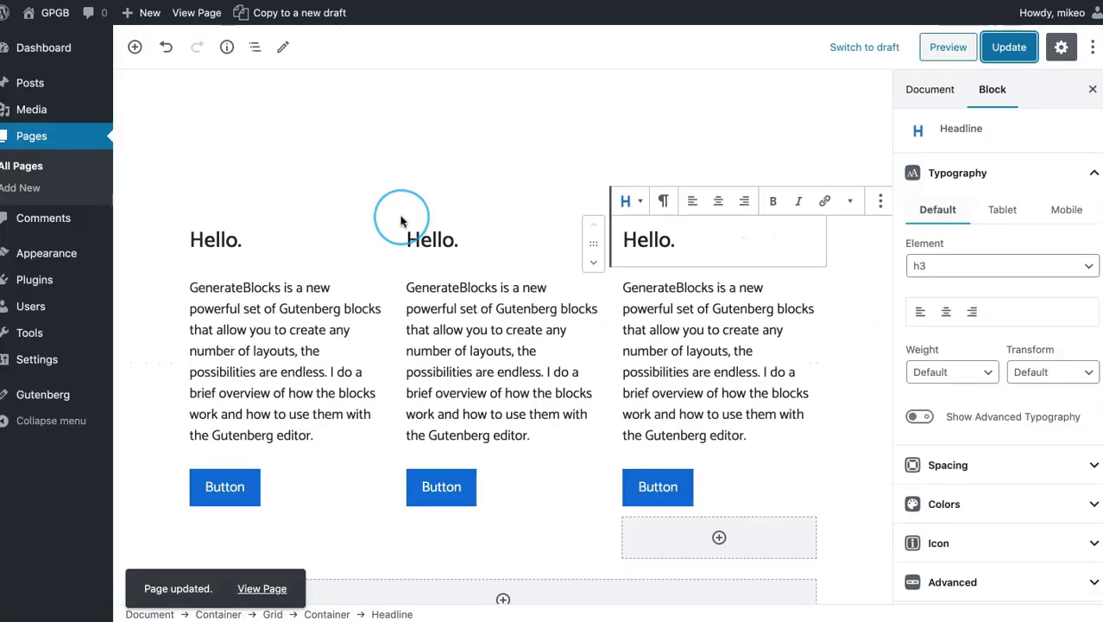
Select the grid block that holds the three columns and set its horizontal gap to 60 px.
scroll(402, 221, "up", 2)
left_click(254, 346)
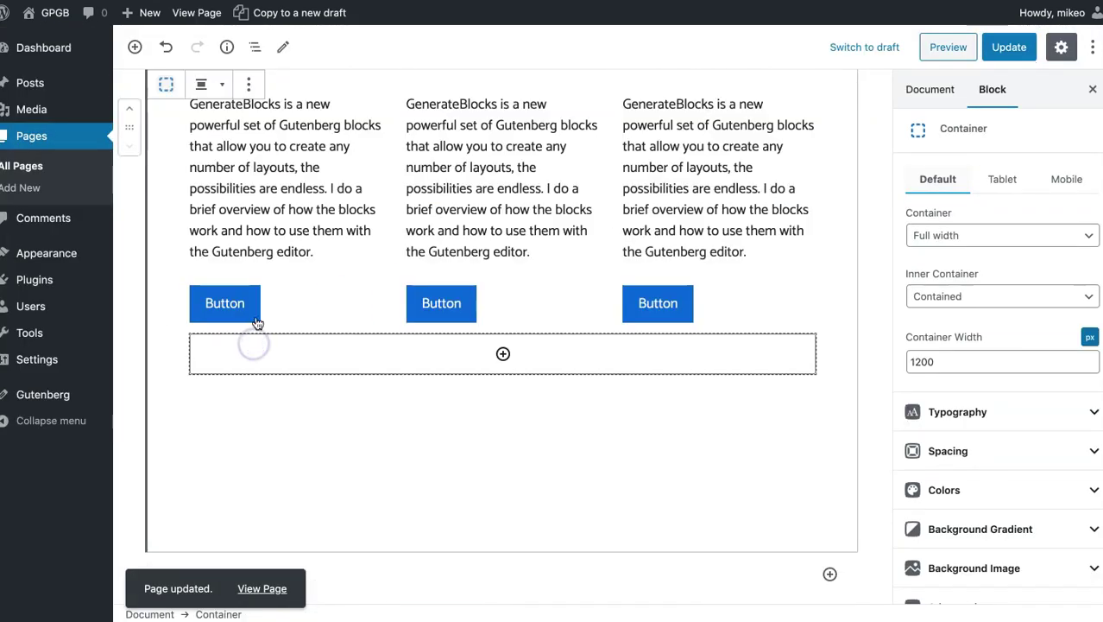
left_click(285, 190)
scroll(286, 192, "up", 10)
left_click(255, 47)
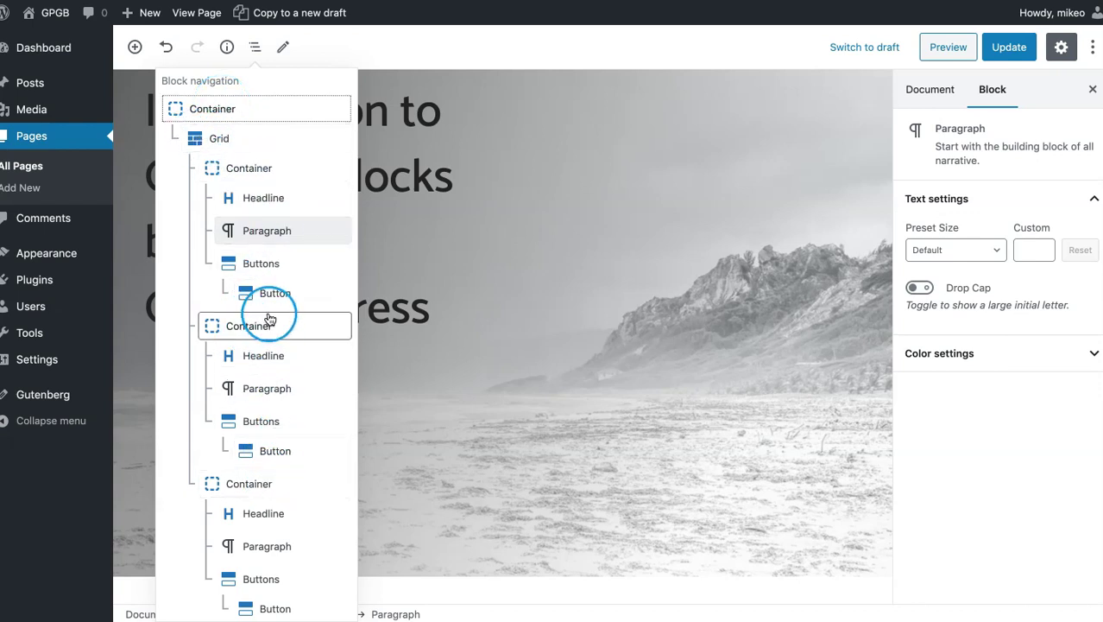
left_click(219, 138)
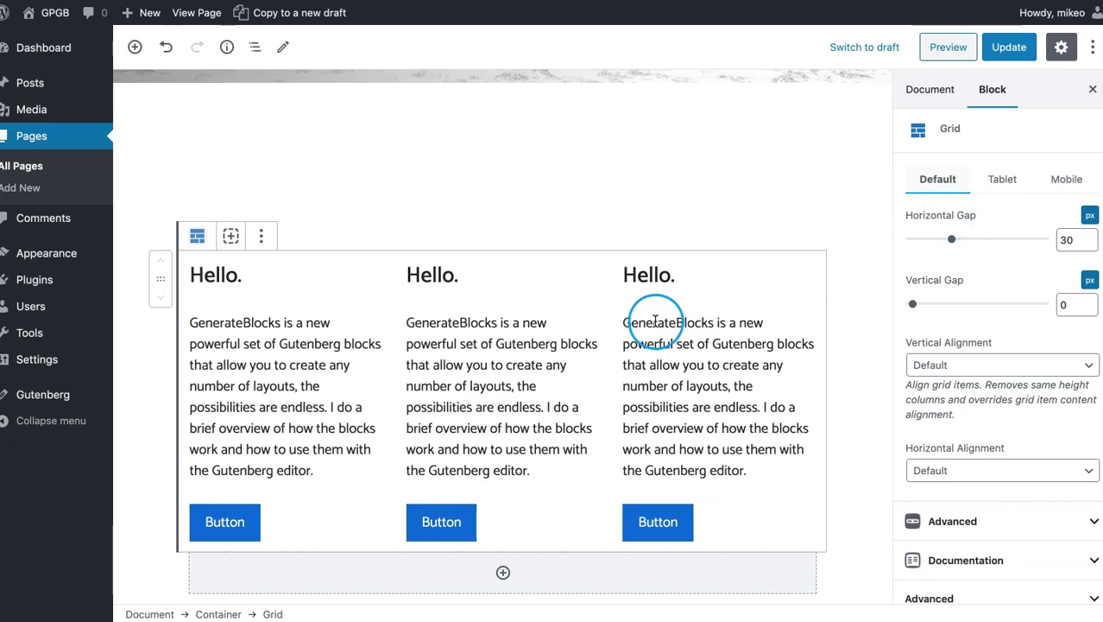
left_click_drag(958, 245, 991, 240)
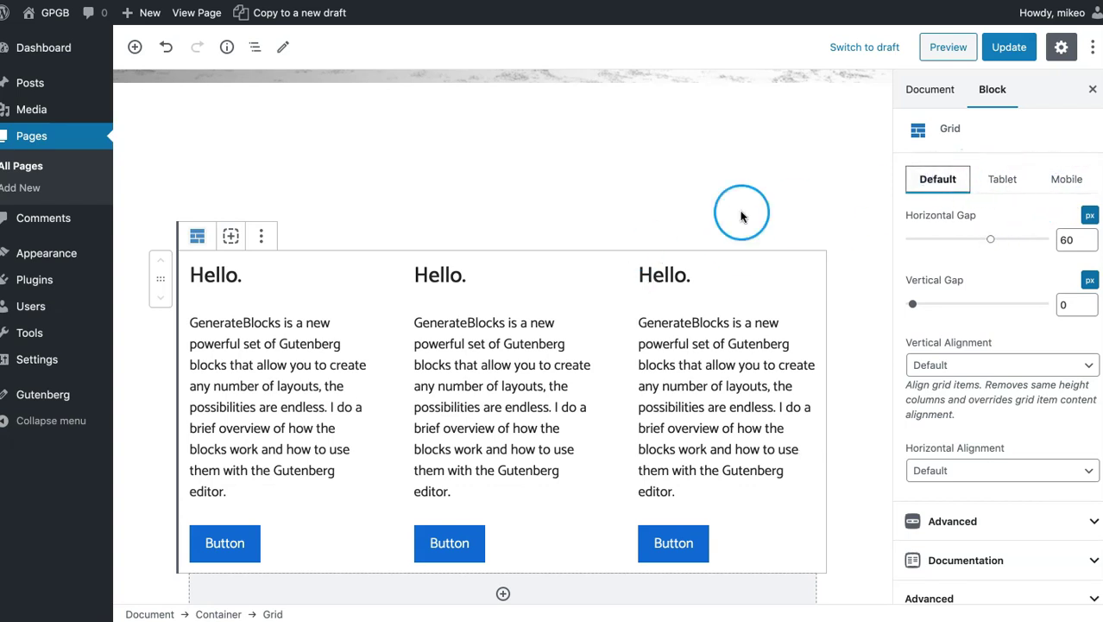
Try out the grid's vertical gap and set it back to 0 px.
scroll(557, 224, "down", 1)
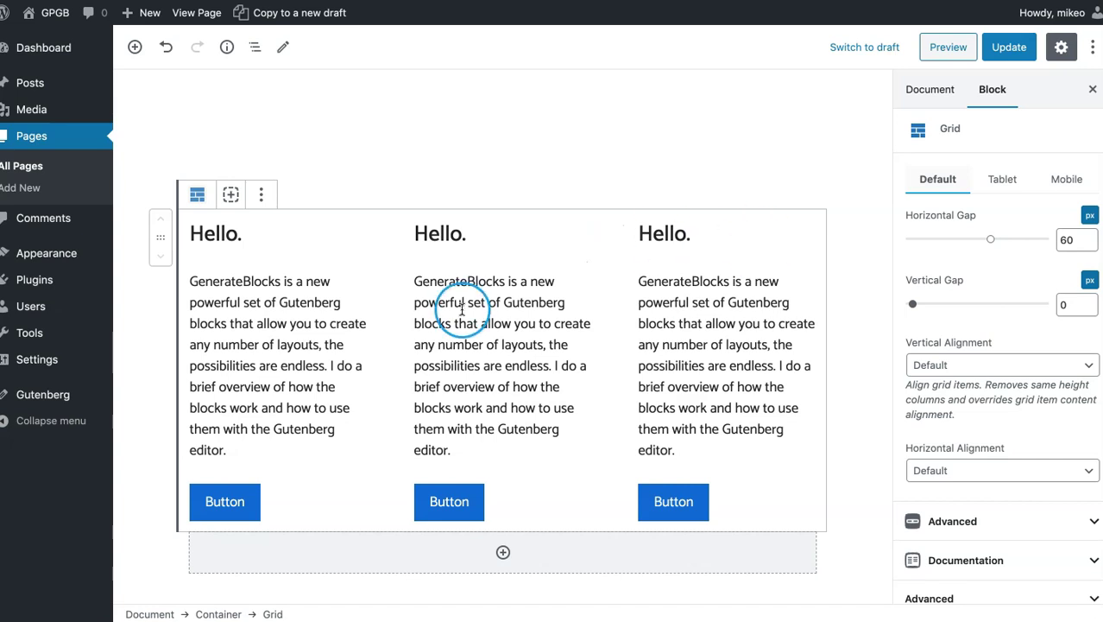
scroll(468, 306, "down", 3)
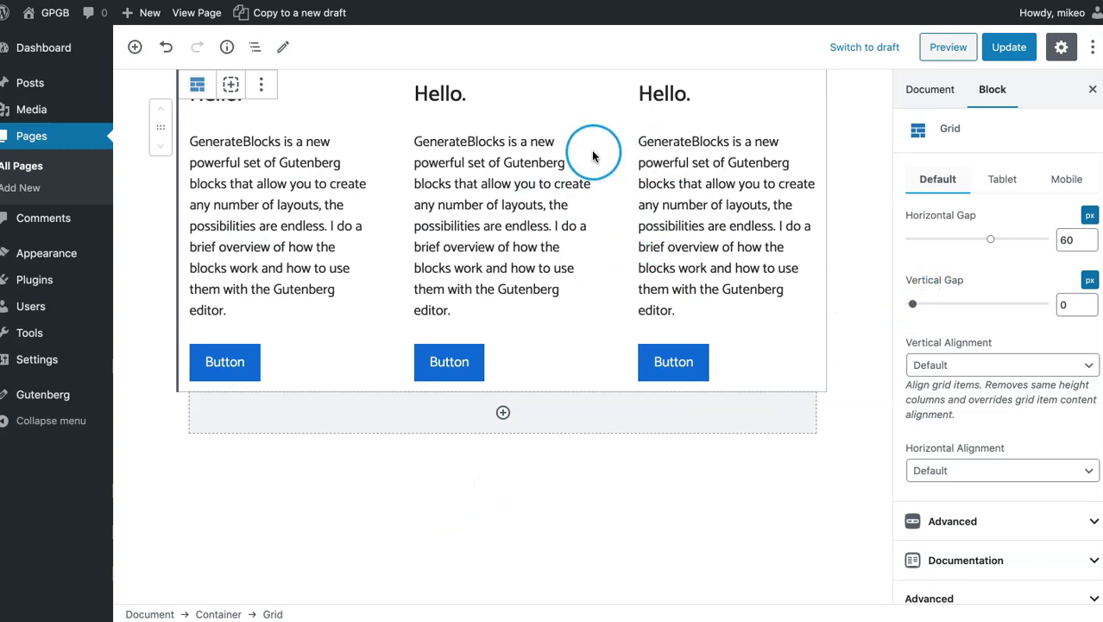
left_click_drag(918, 311, 892, 308)
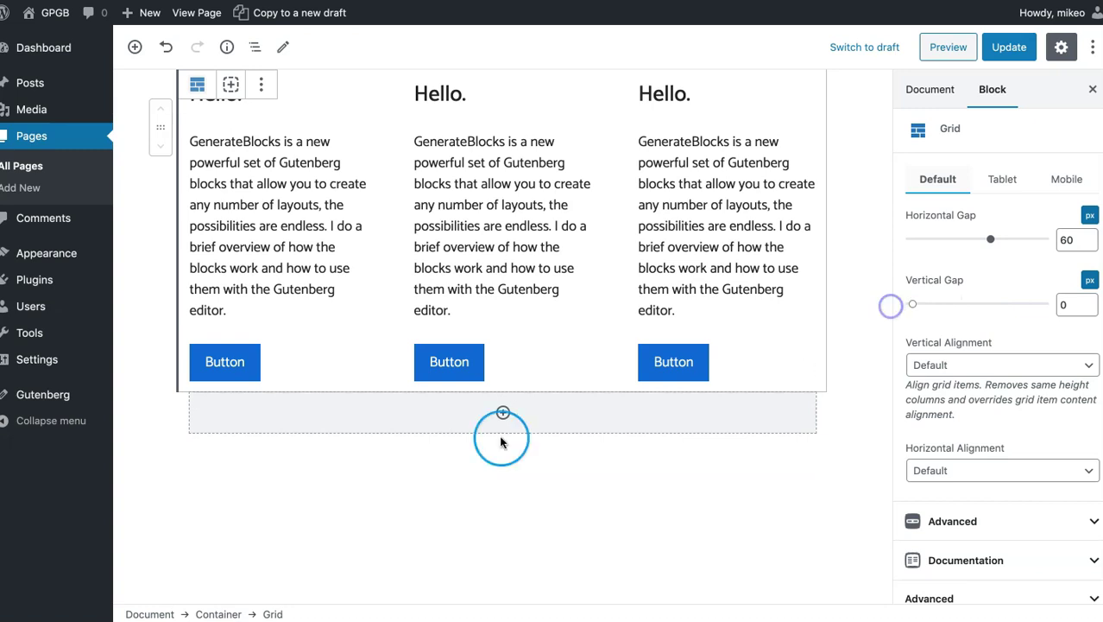
left_click_drag(912, 306, 857, 310)
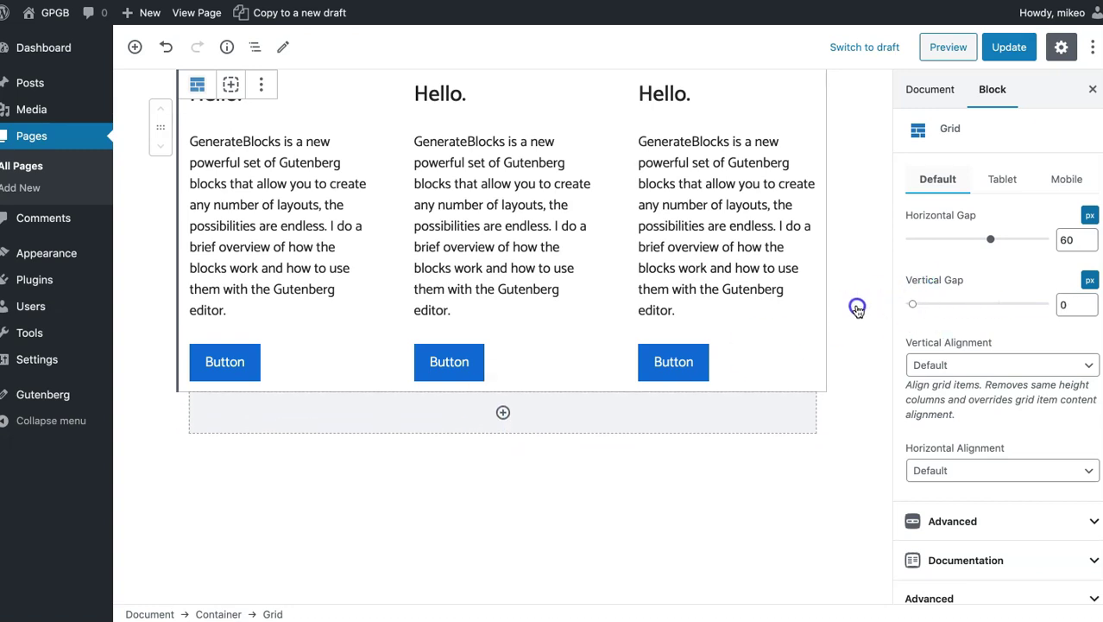
scroll(852, 263, "up", 1)
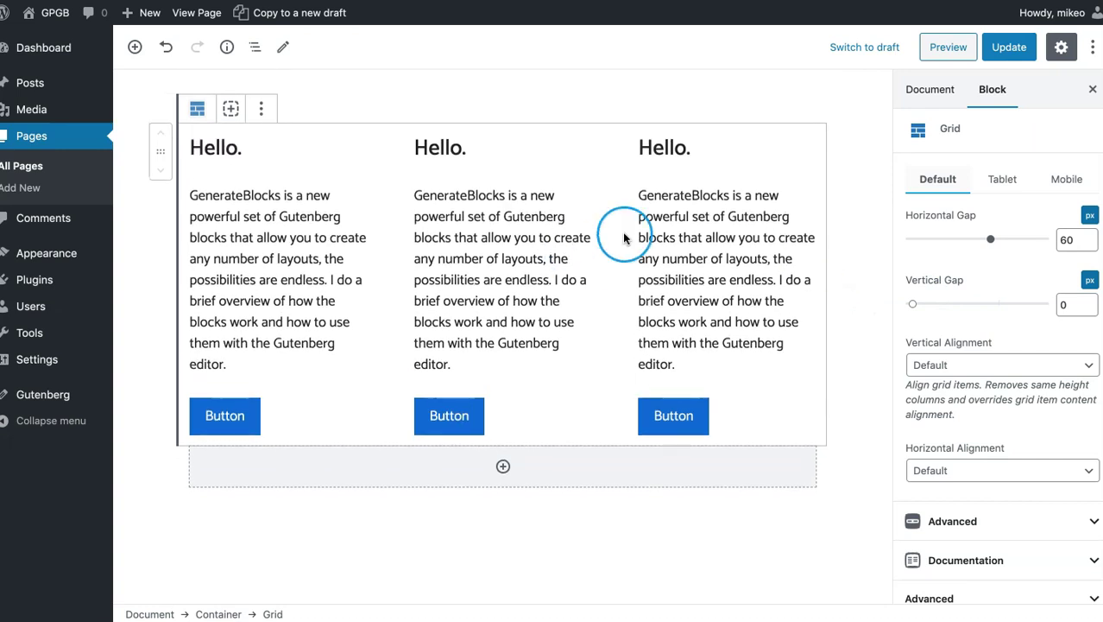
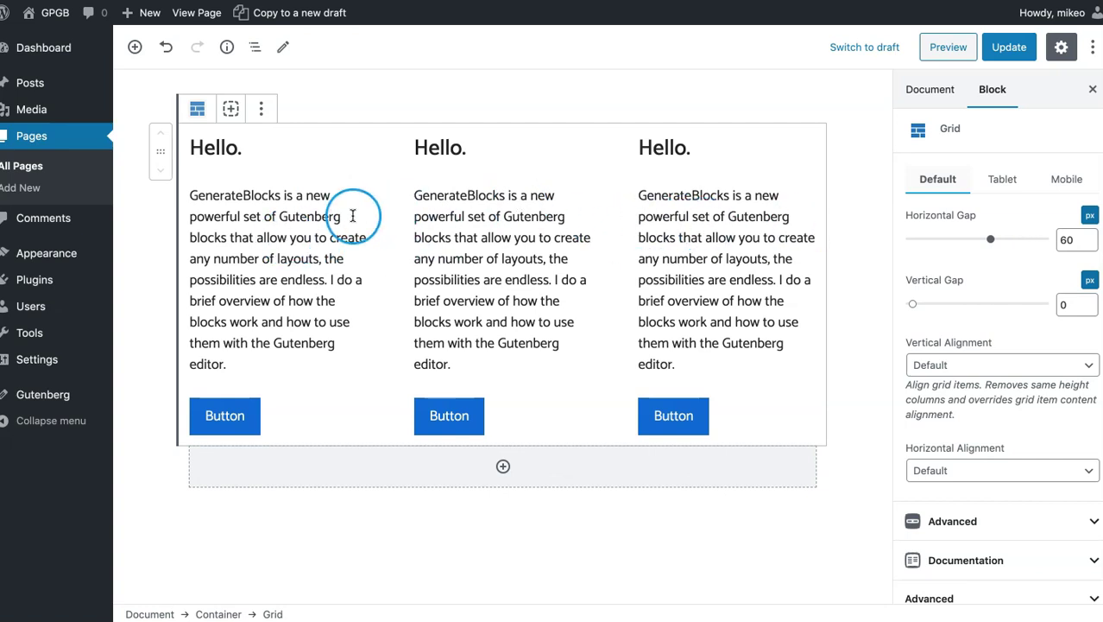
Select the first column's container and set its tablet width to 100%.
left_click(253, 234)
left_click(253, 47)
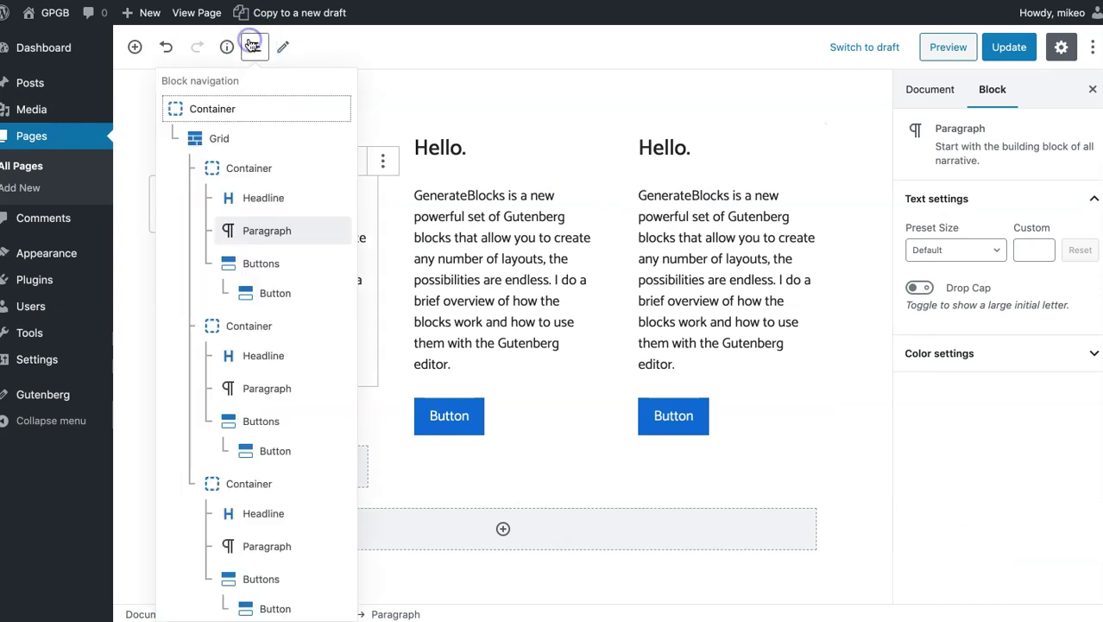
left_click(259, 174)
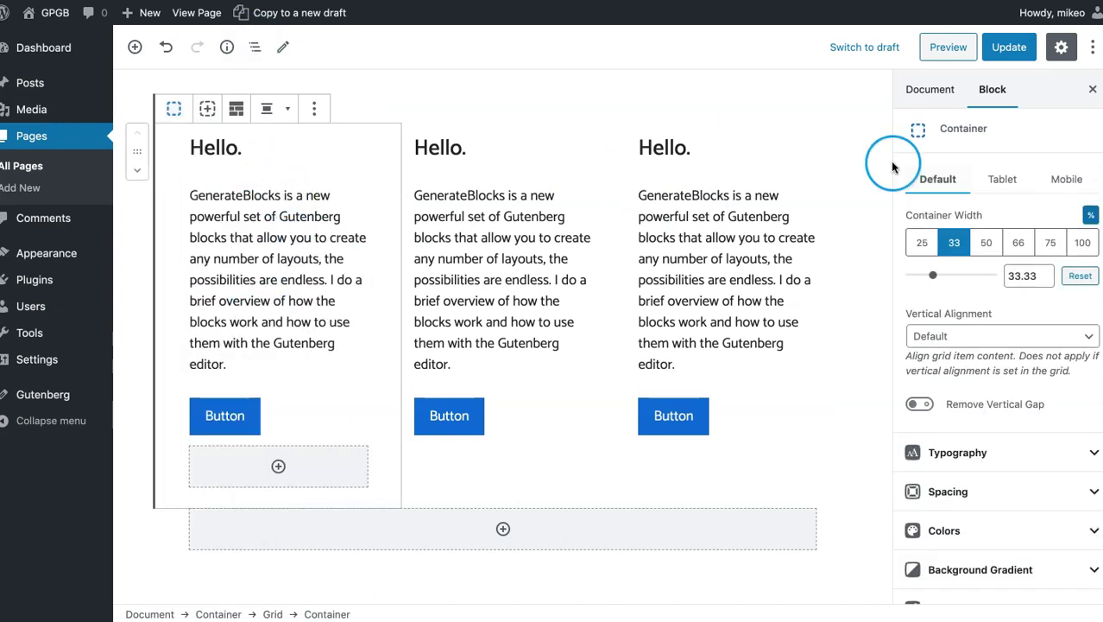
left_click(1003, 179)
left_click(1089, 246)
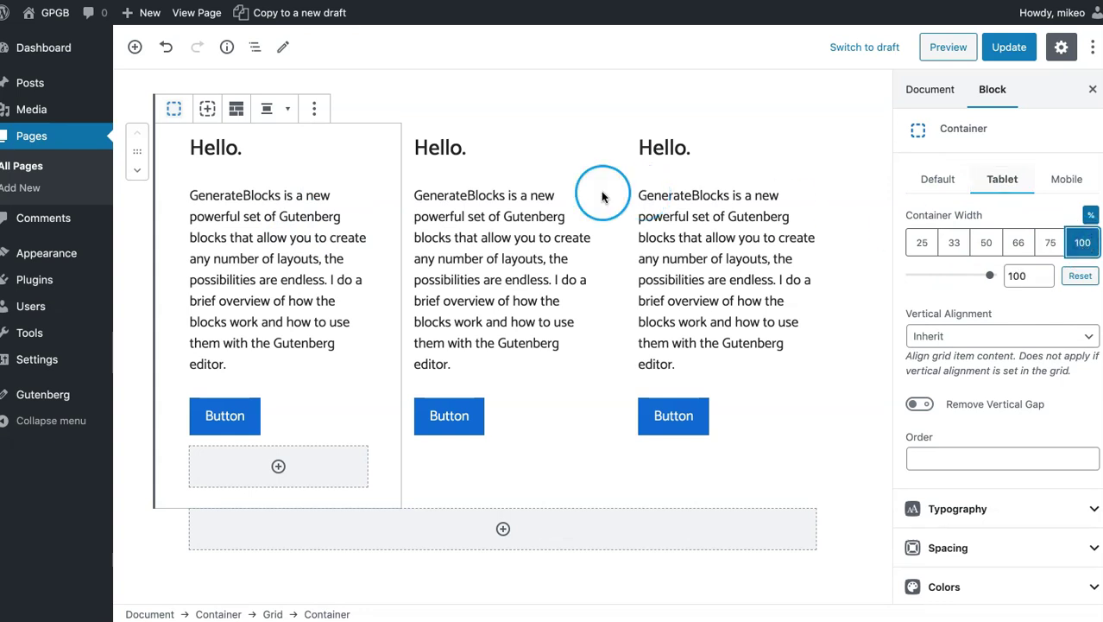
Select the second column's container and set its tablet width to 50%.
left_click(444, 223)
left_click(255, 47)
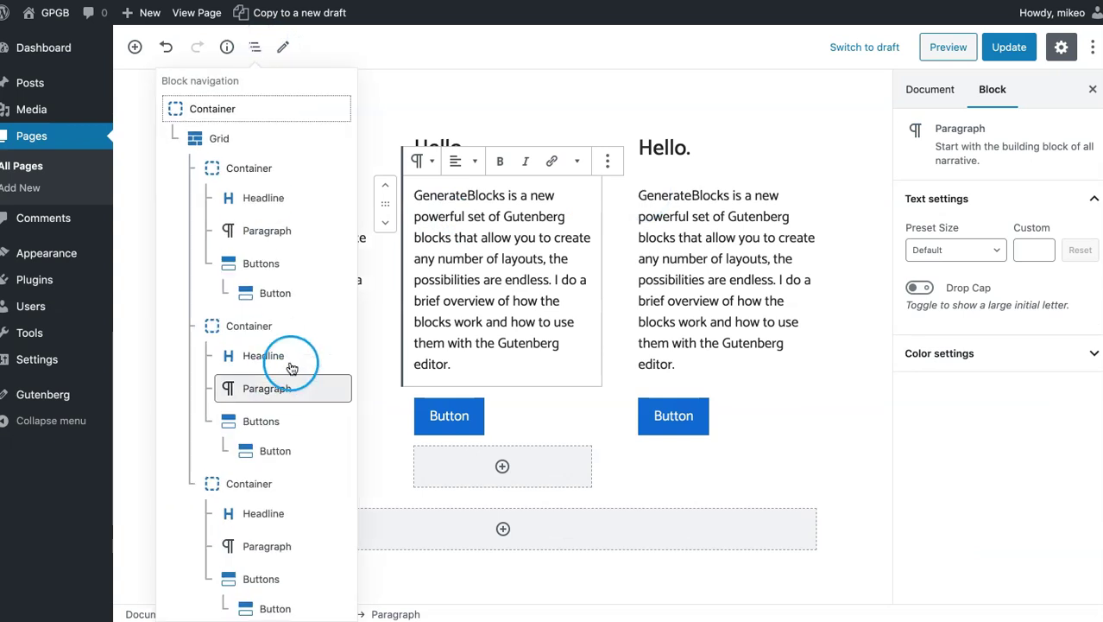
left_click(298, 325)
left_click(1006, 175)
left_click(991, 245)
Set the third column's container to a tablet width of 50% and update the page.
left_click(748, 249)
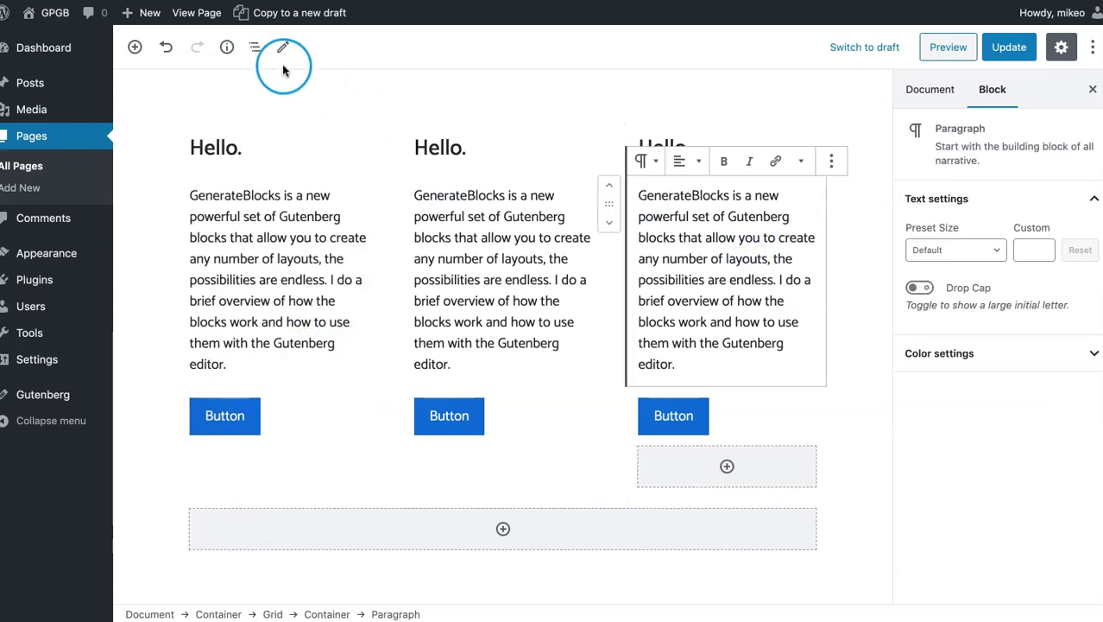
left_click(255, 46)
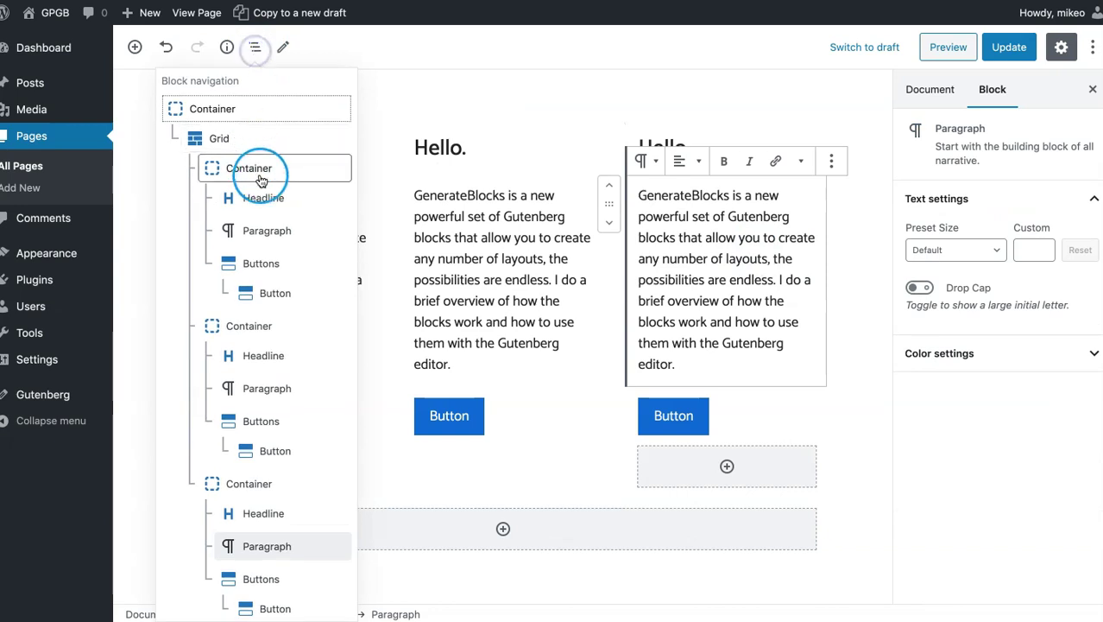
left_click(283, 484)
left_click(985, 179)
left_click(988, 245)
left_click(1012, 49)
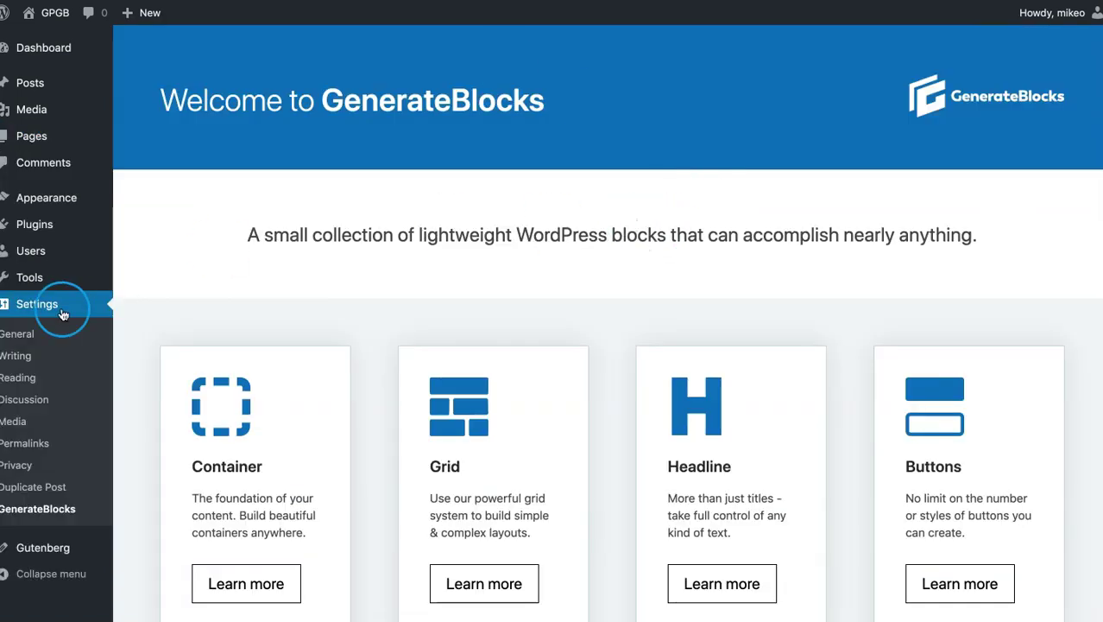
Open the theme Customizer and examine the GenerateBlocks page's column layout in the tablet preview.
mouse_move(61, 198)
left_click(146, 222)
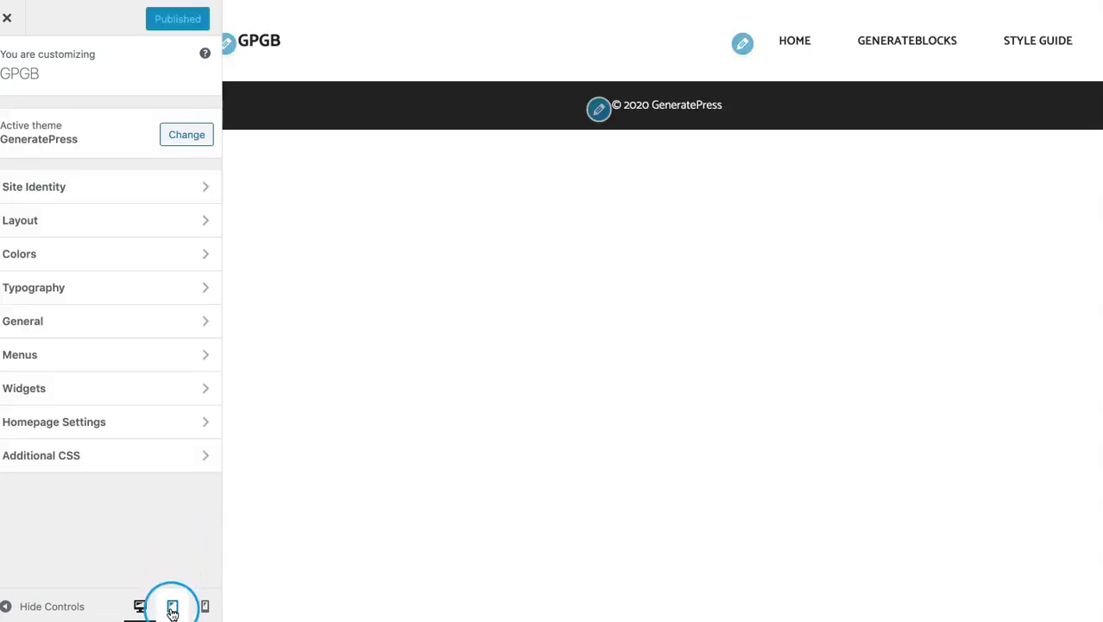
left_click(172, 607)
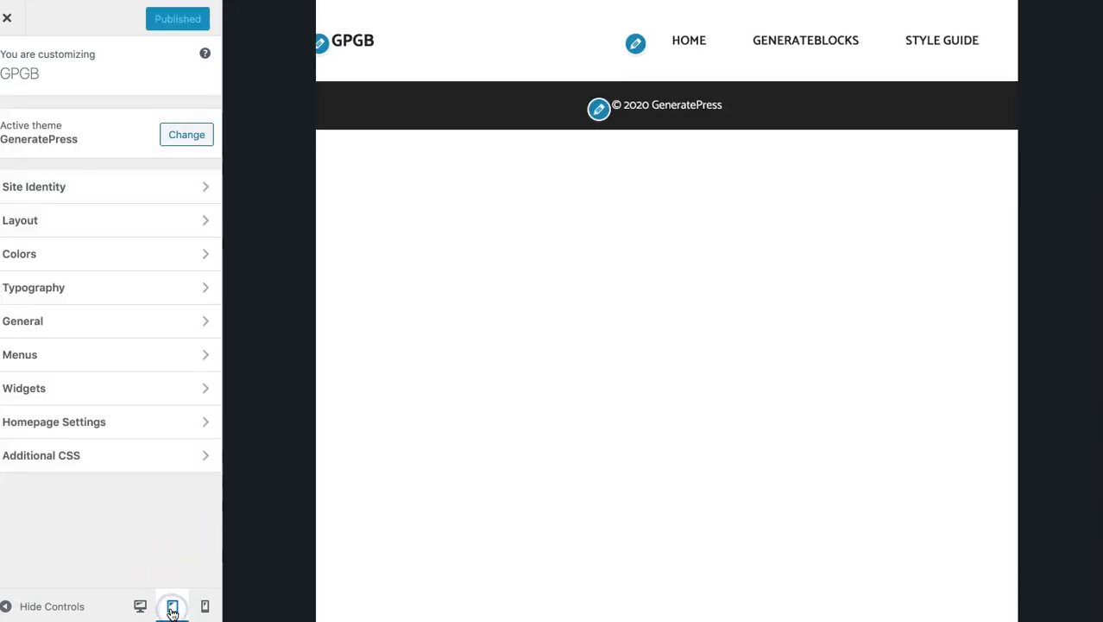
left_click(794, 34)
scroll(673, 233, "down", 5)
scroll(673, 233, "down", 3)
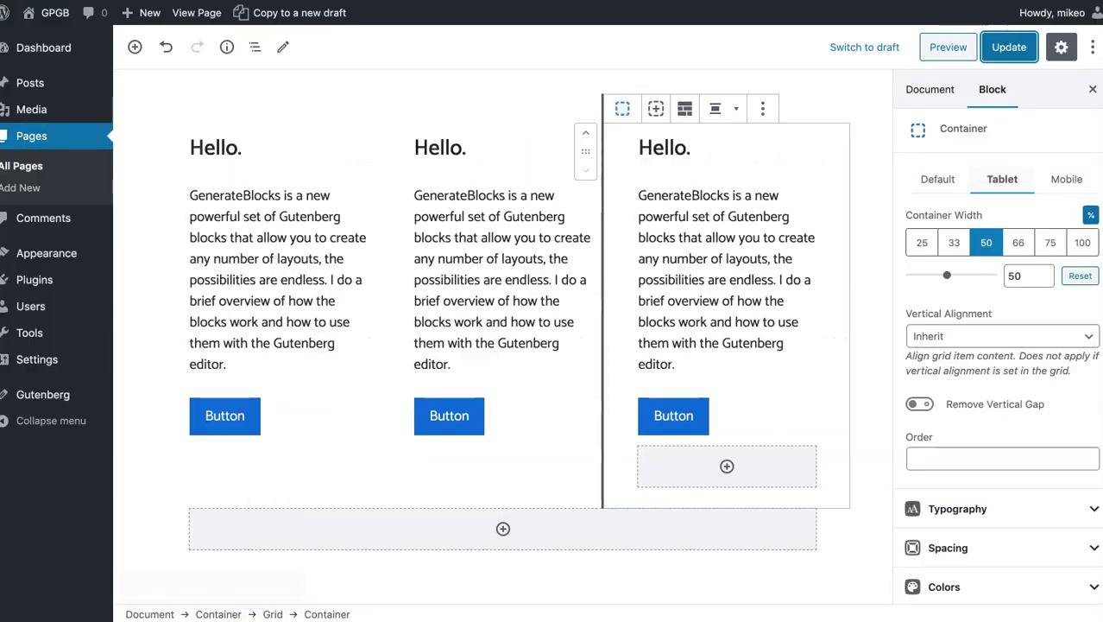
Select the grid block holding the three columns, set its tablet vertical gap to 60 px, and update the page.
left_click(928, 215)
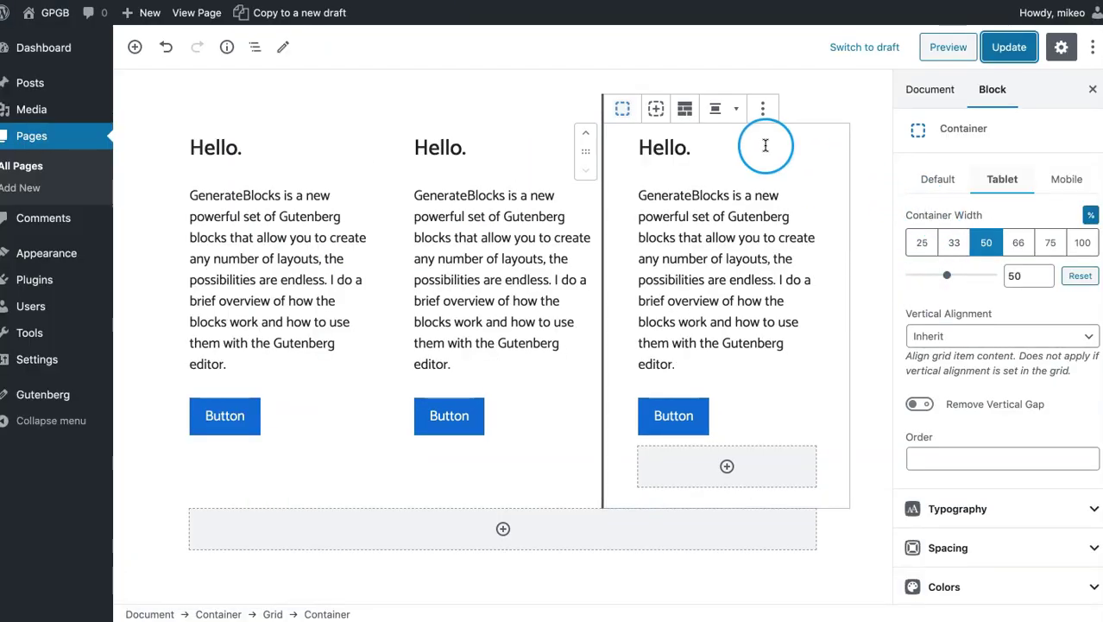
left_click(254, 47)
left_click(162, 129)
left_click(213, 143)
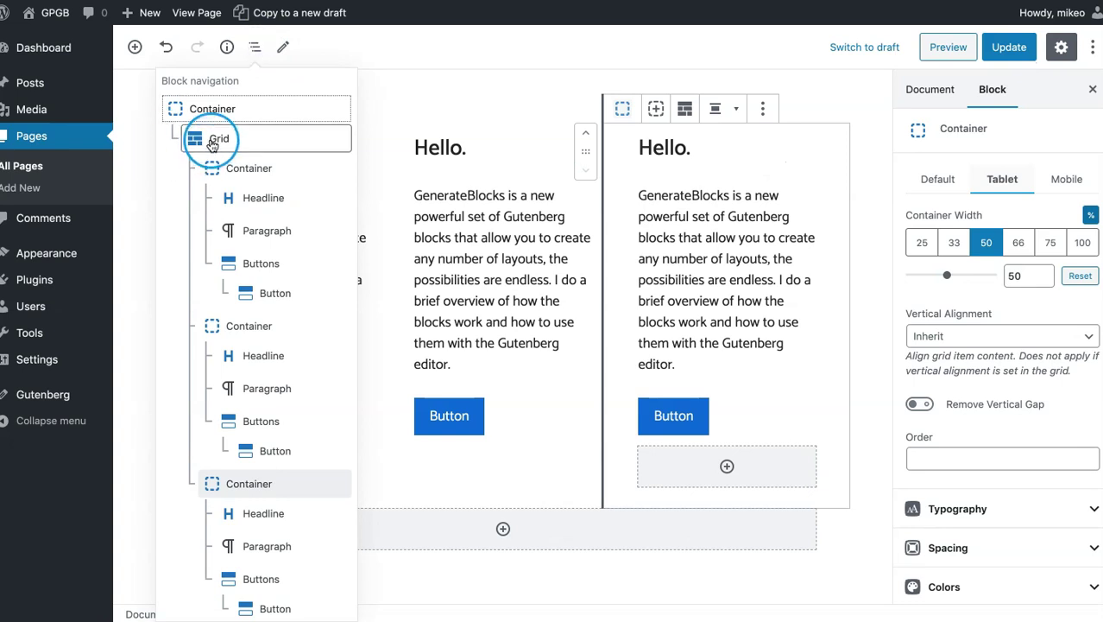
left_click(216, 142)
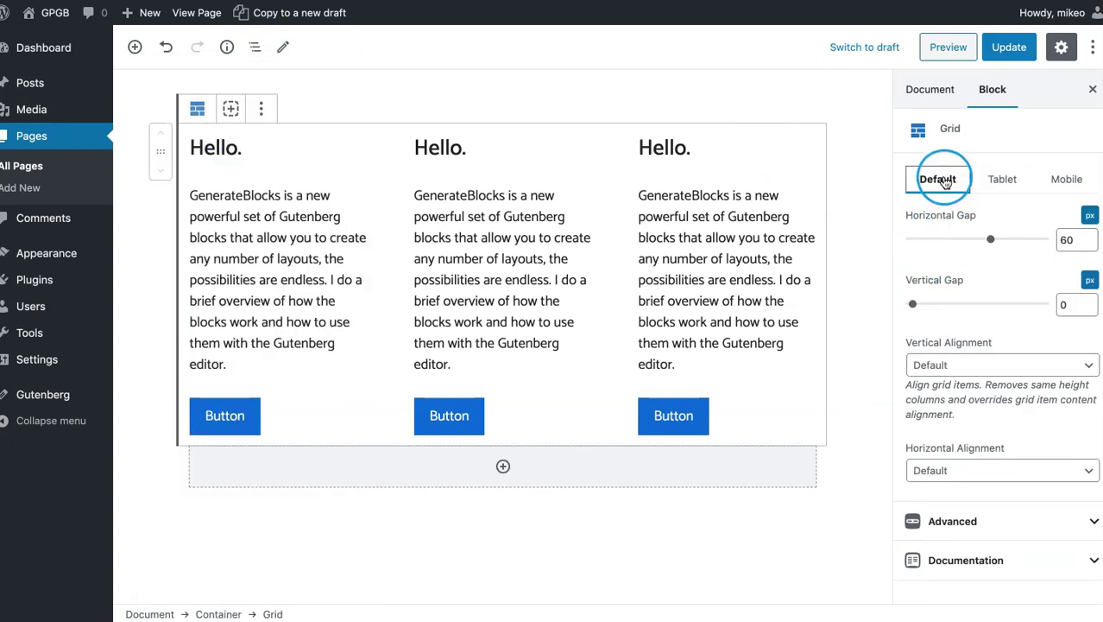
left_click(1001, 179)
left_click(1064, 303)
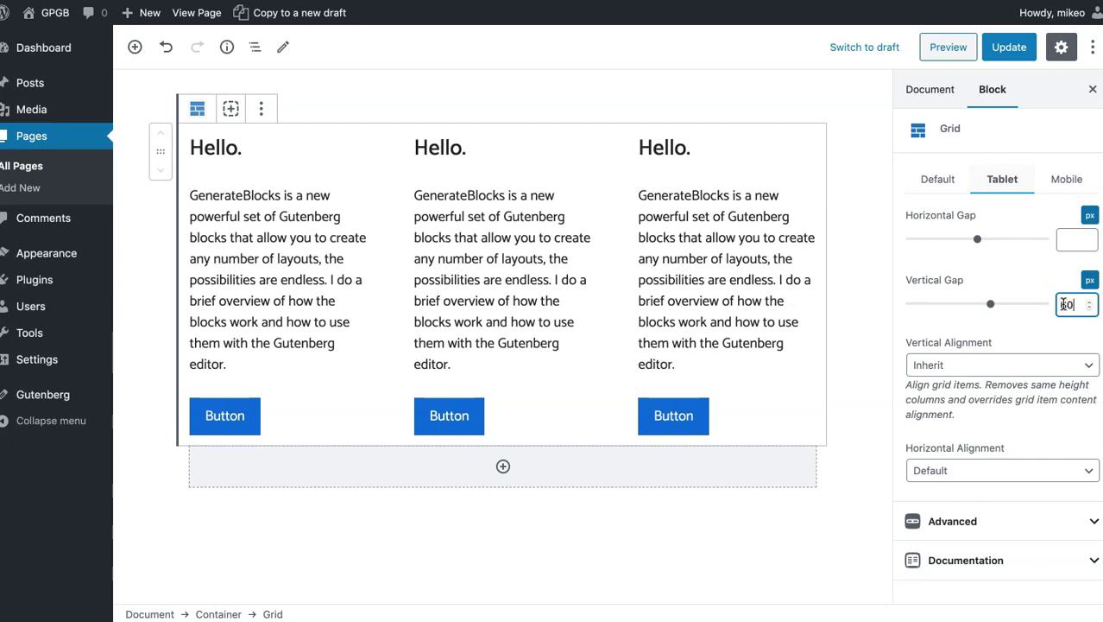
left_click(1009, 46)
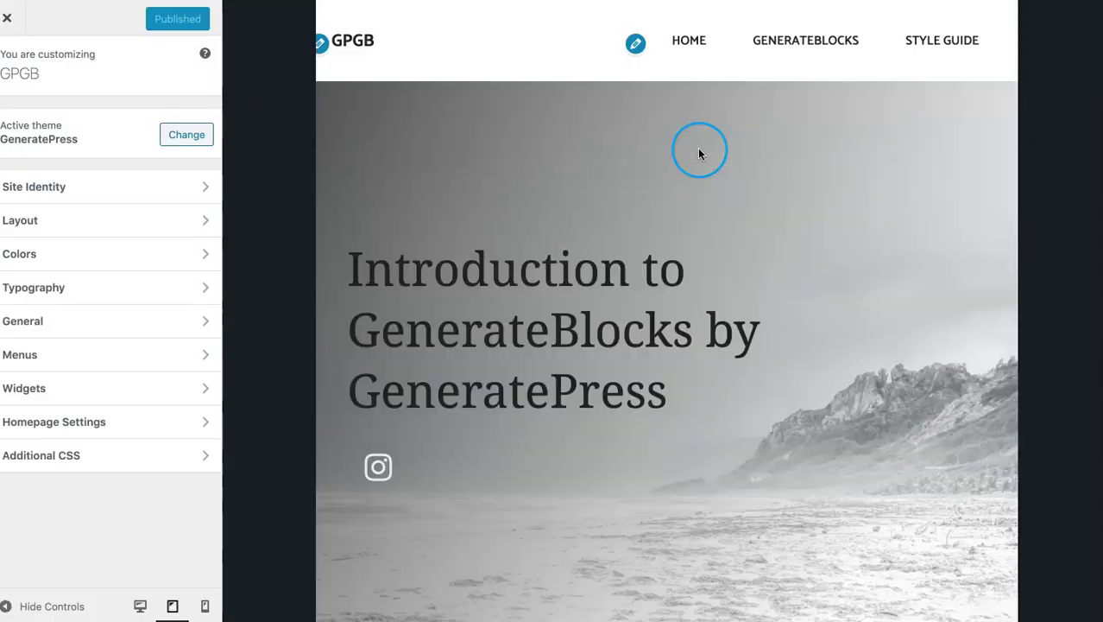
left_click(788, 42)
scroll(641, 259, "down", 10)
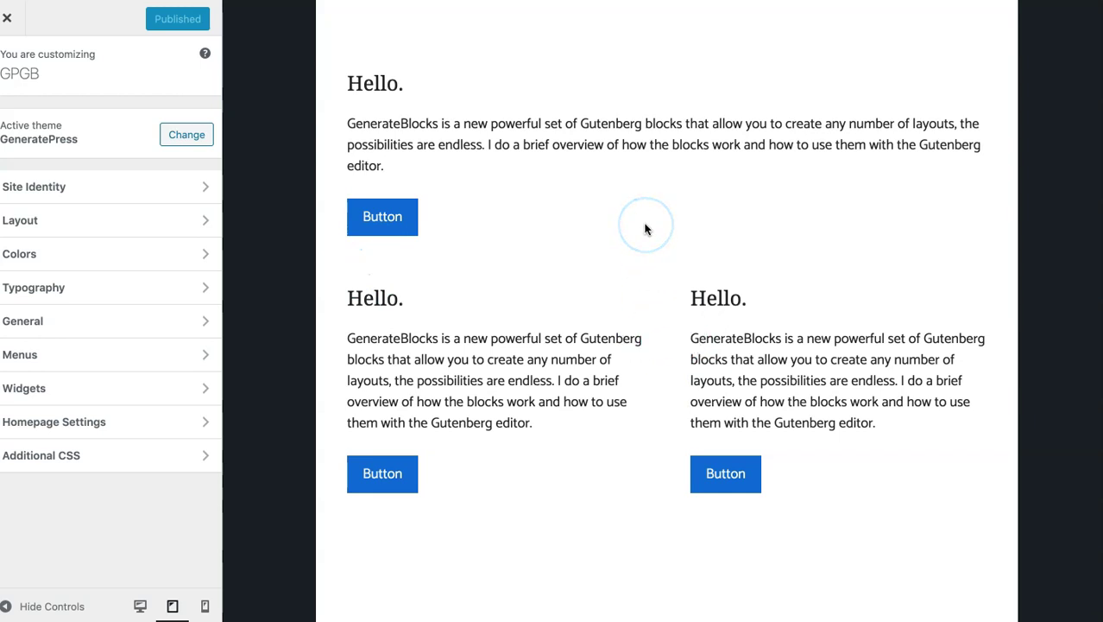
scroll(645, 227, "down", 2)
scroll(645, 227, "up", 5)
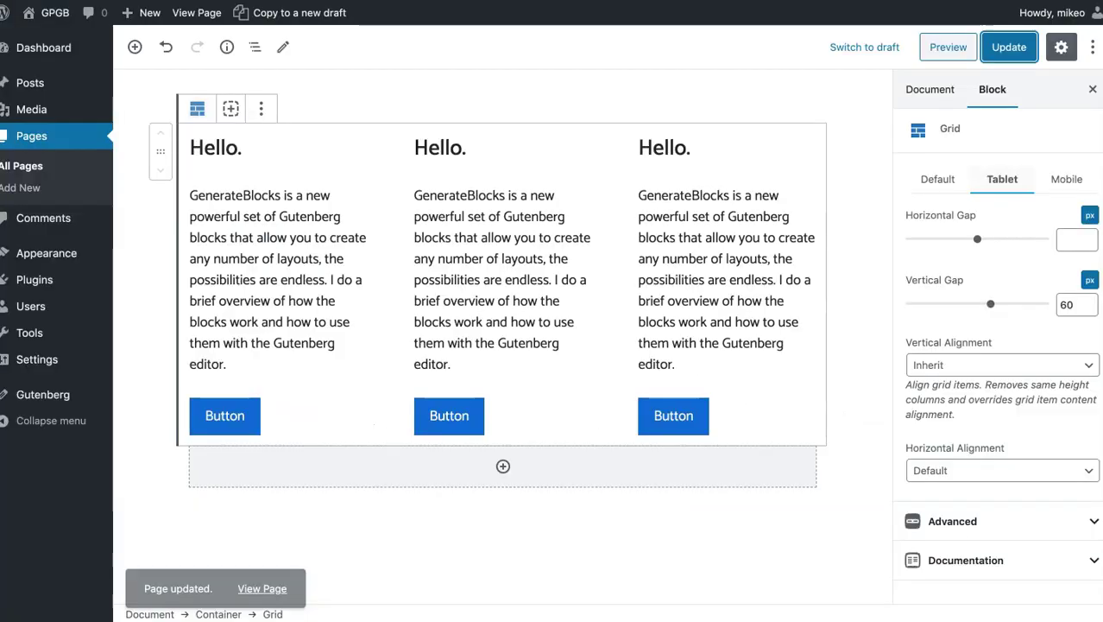
Compare the grid's gap settings for the default, tablet and mobile views, and update the page.
left_click(982, 150)
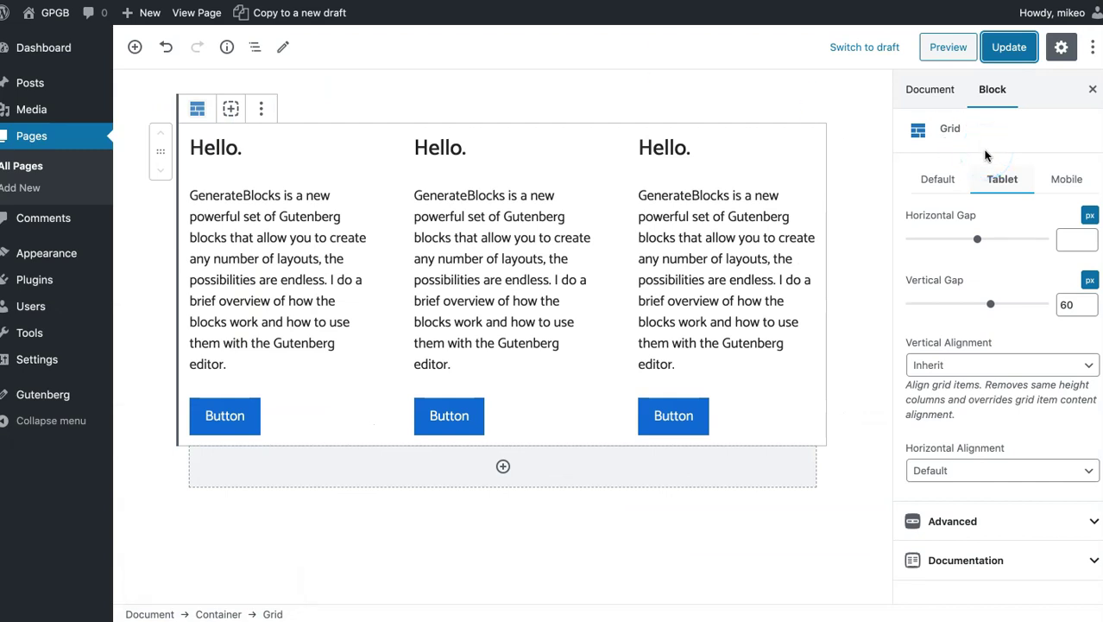
left_click(1066, 178)
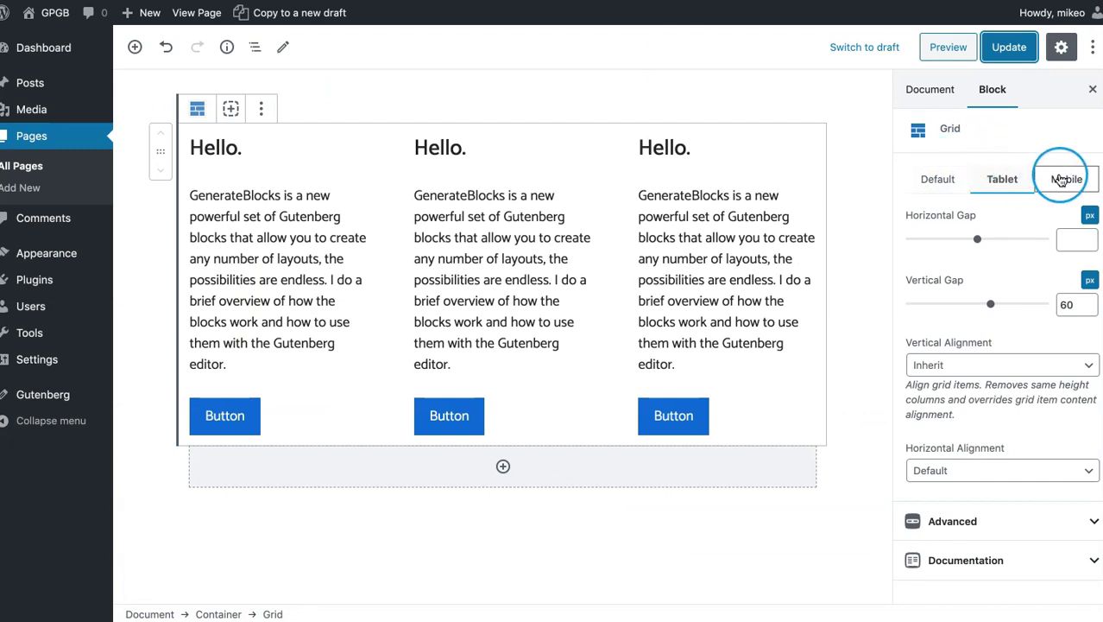
left_click(949, 187)
left_click(935, 182)
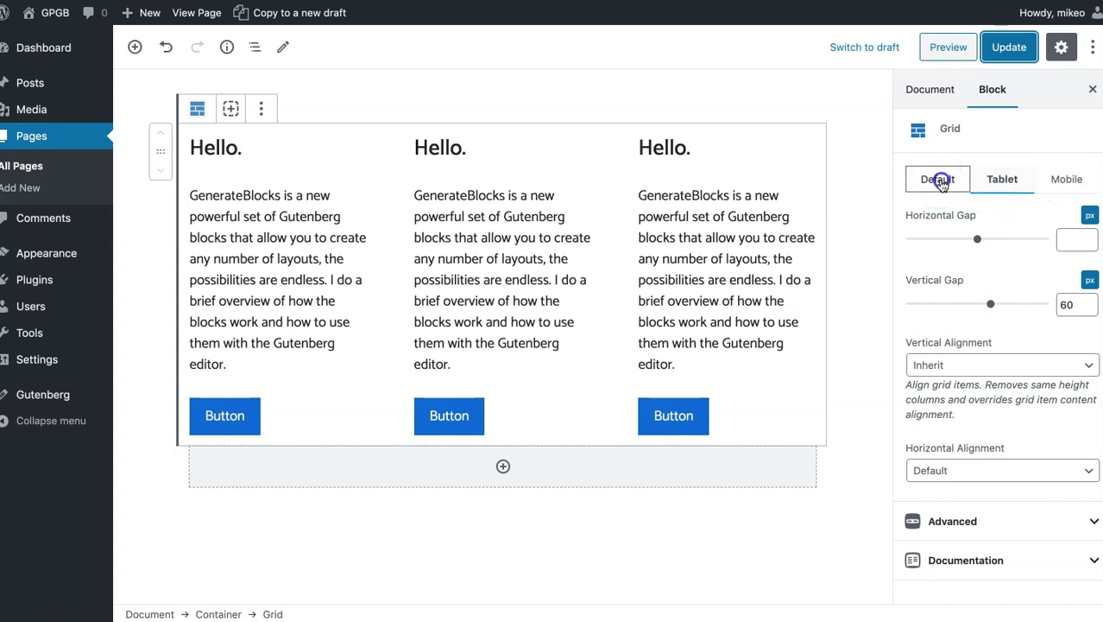
left_click(998, 183)
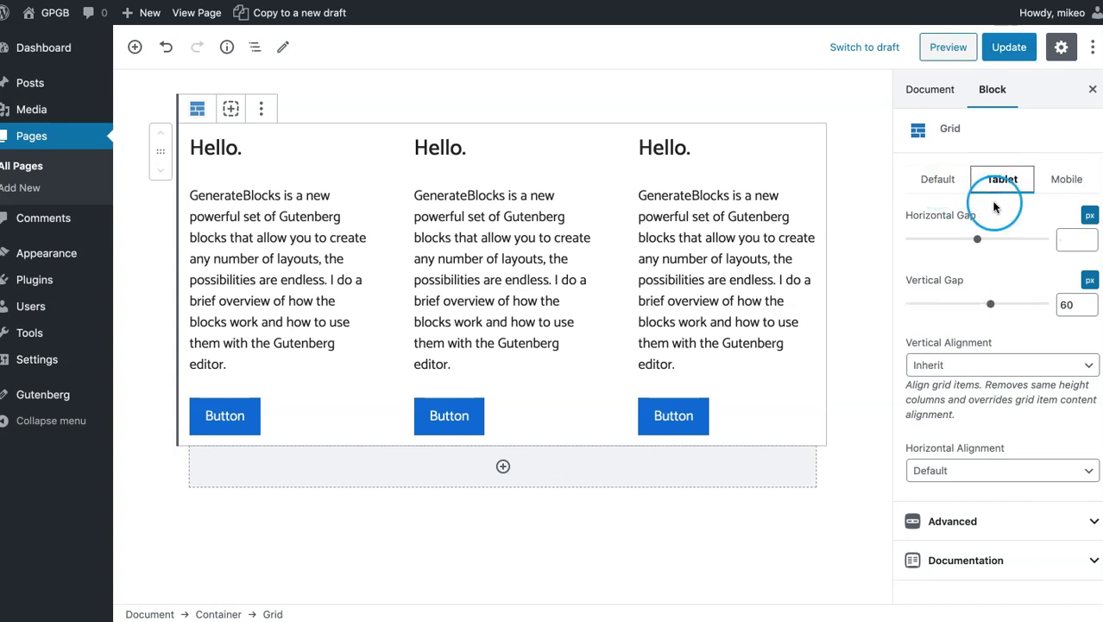
left_click(1069, 179)
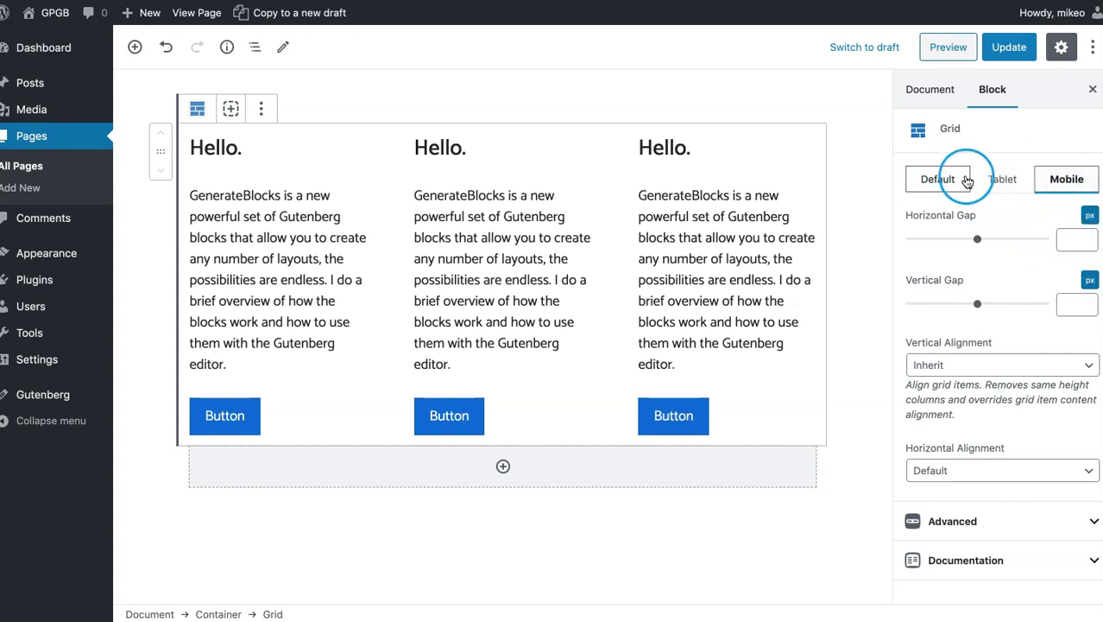
left_click(934, 179)
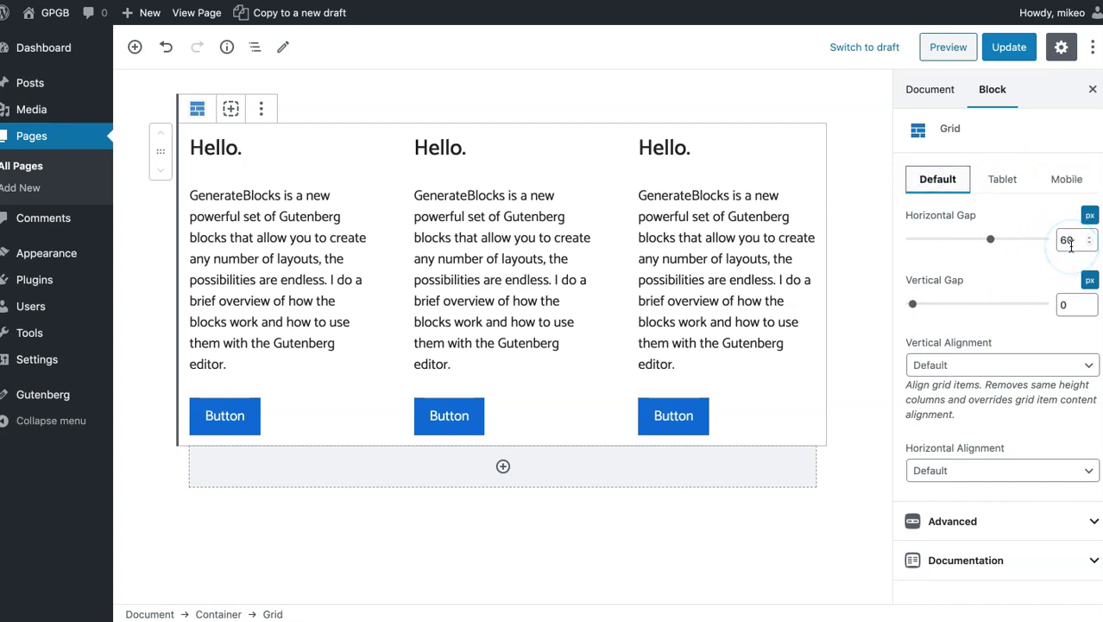
left_click(1003, 179)
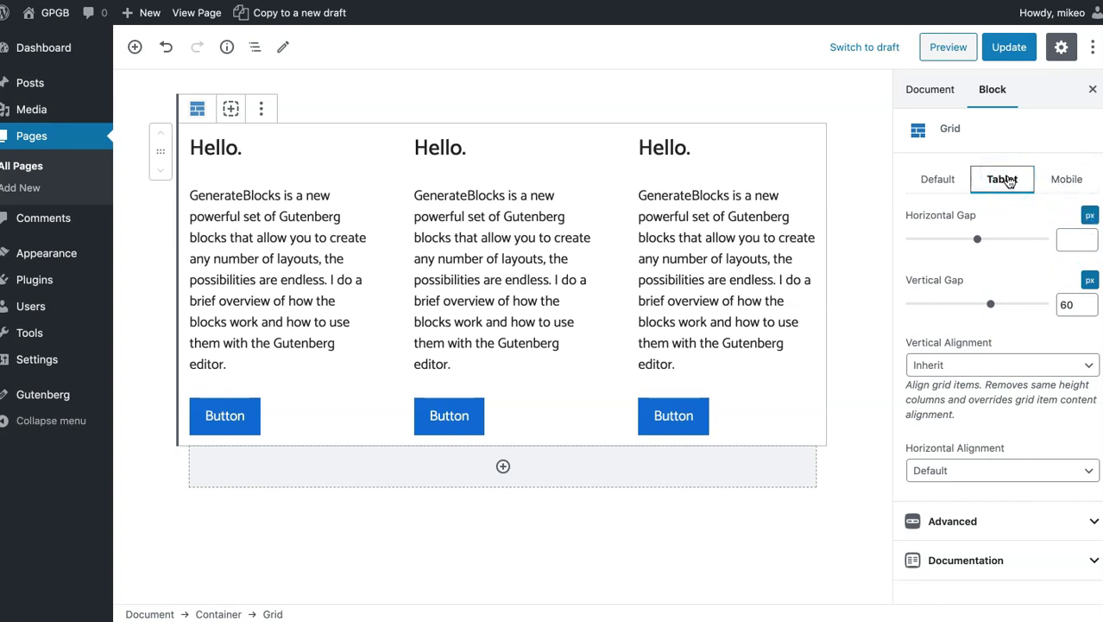
left_click(922, 179)
left_click(1014, 47)
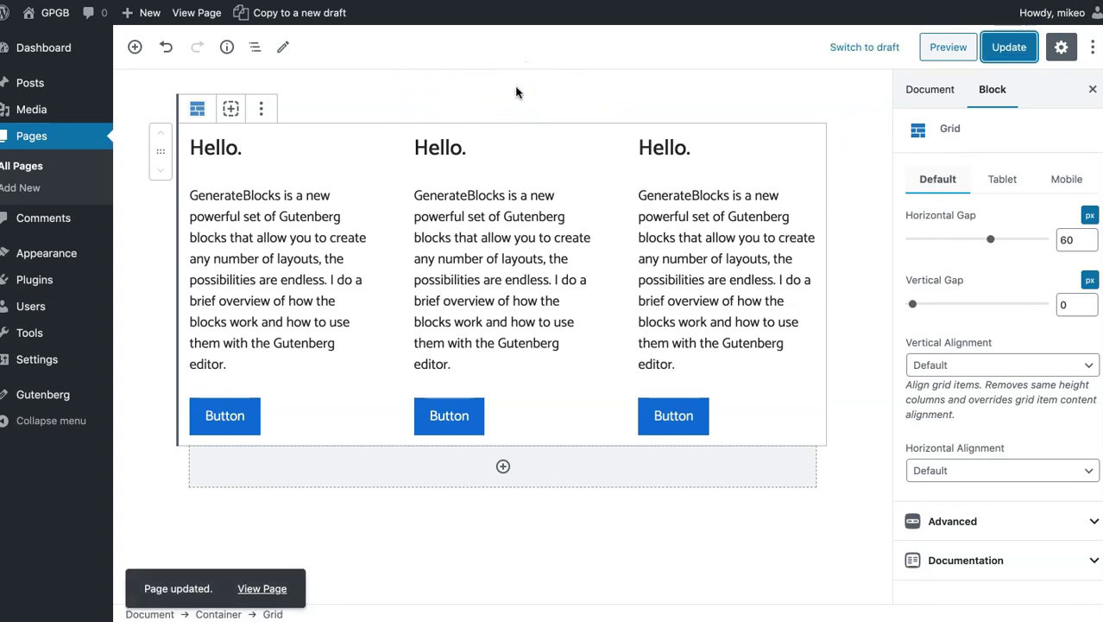
Add the outer full-width container that holds the three-column grid to the reusable blocks.
scroll(516, 92, "up", 2)
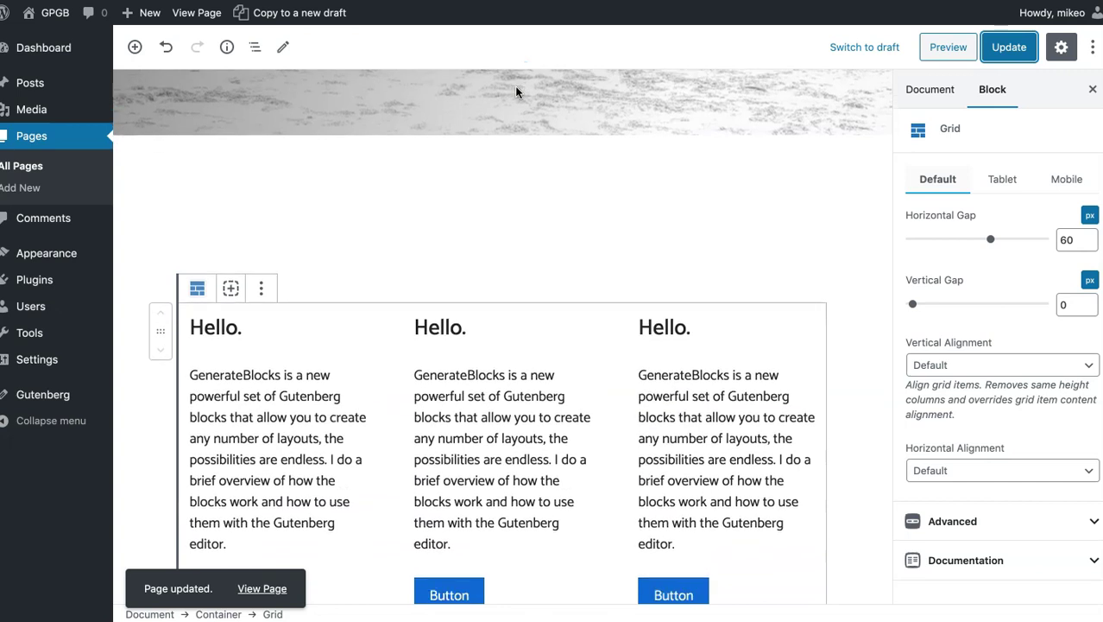
scroll(516, 92, "down", 2)
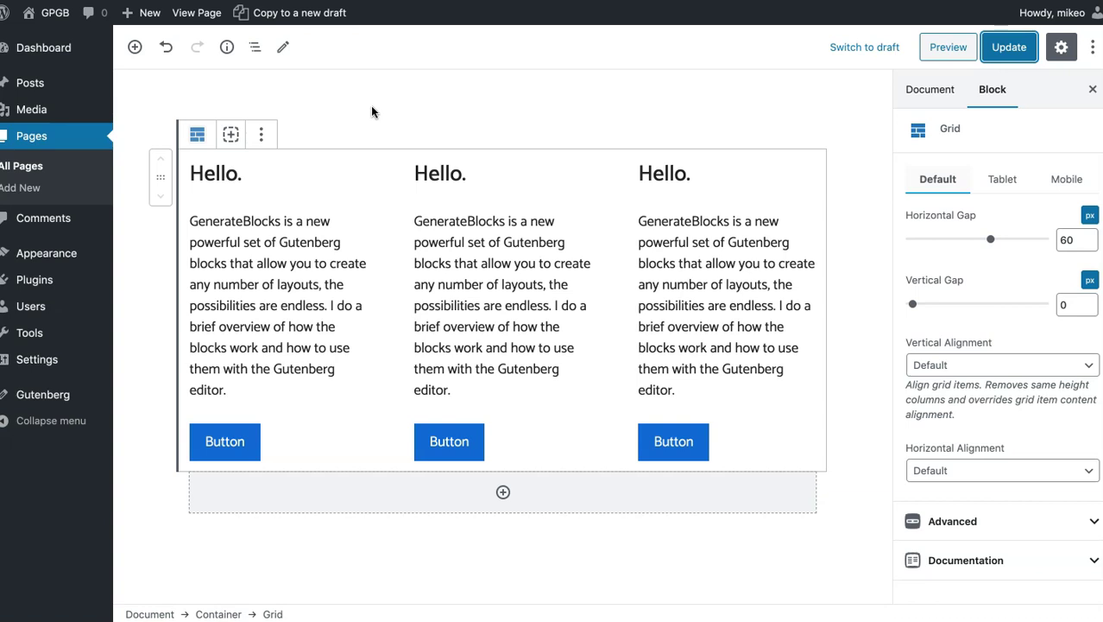
left_click(254, 48)
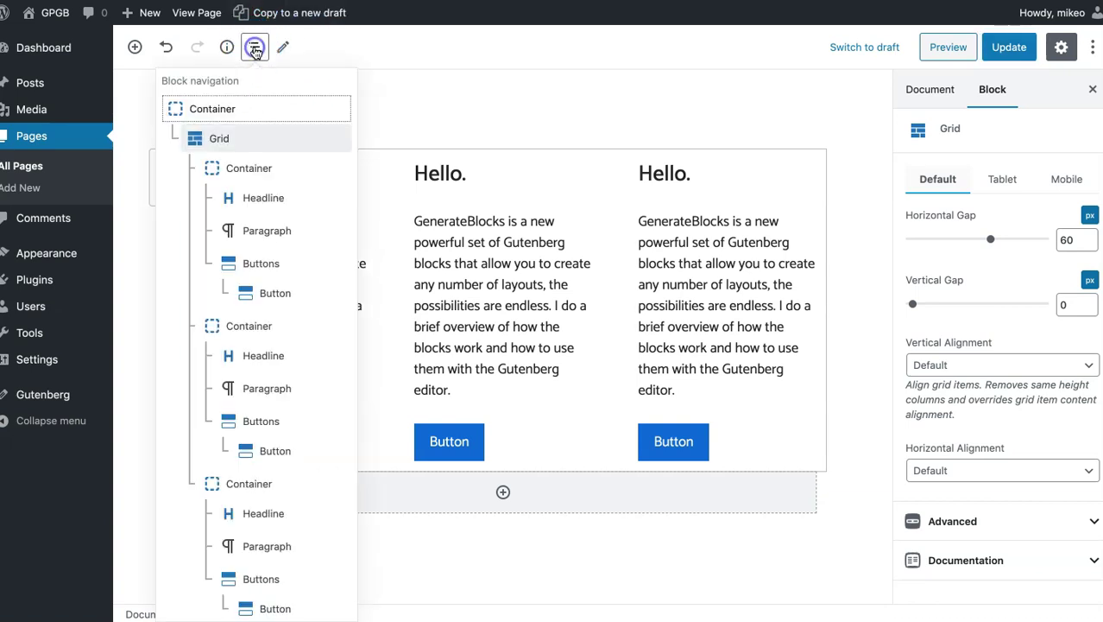
left_click(183, 107)
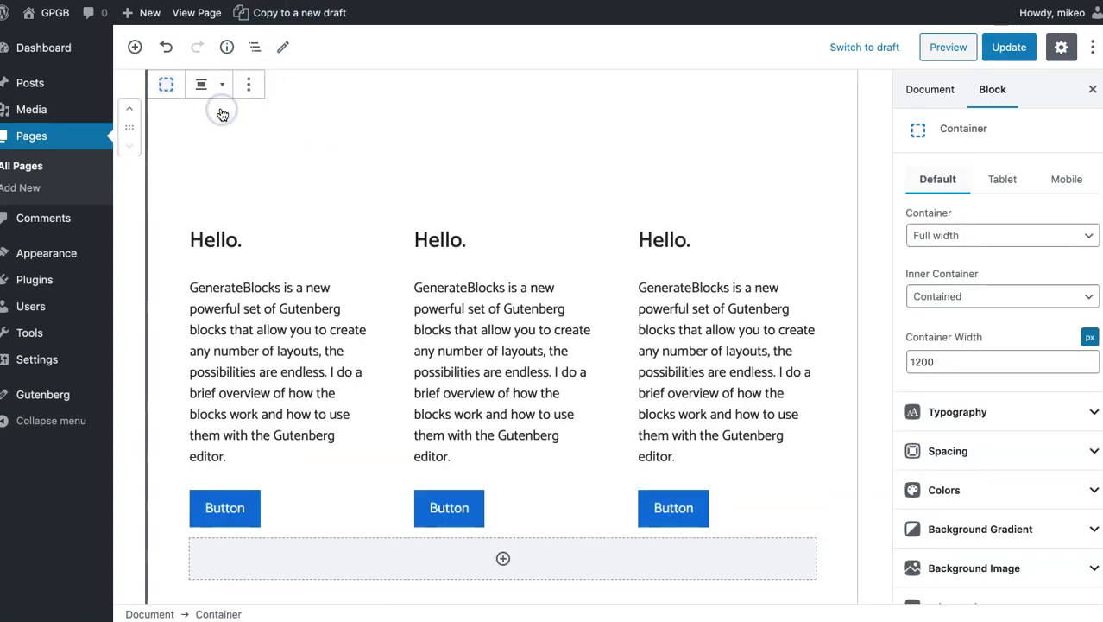
left_click(255, 46)
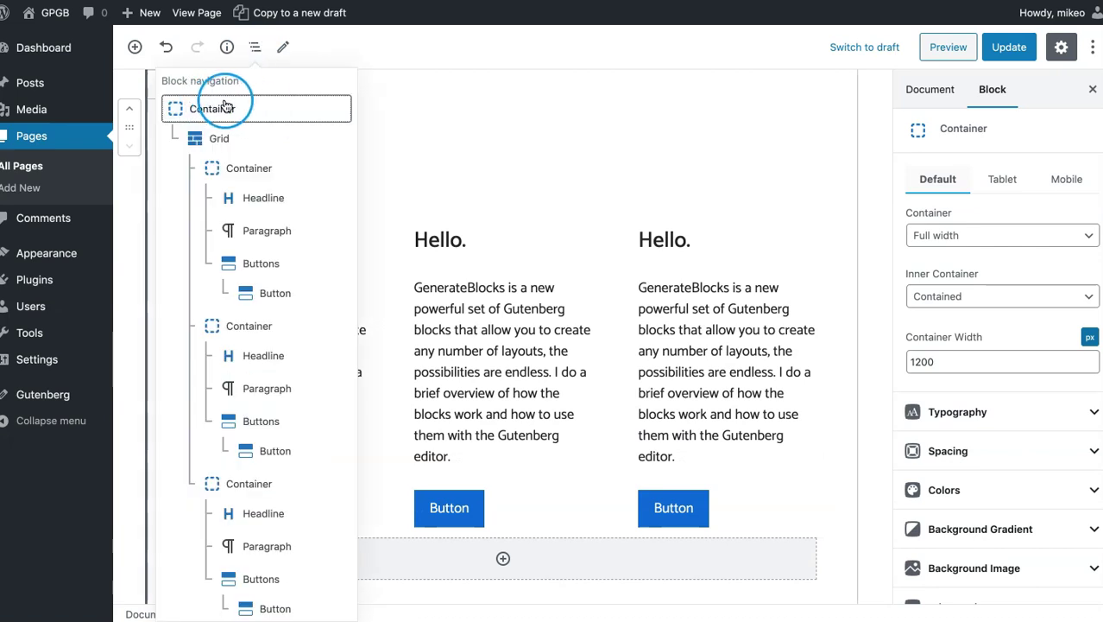
left_click(221, 104)
left_click(404, 207)
scroll(404, 207, "up", 3)
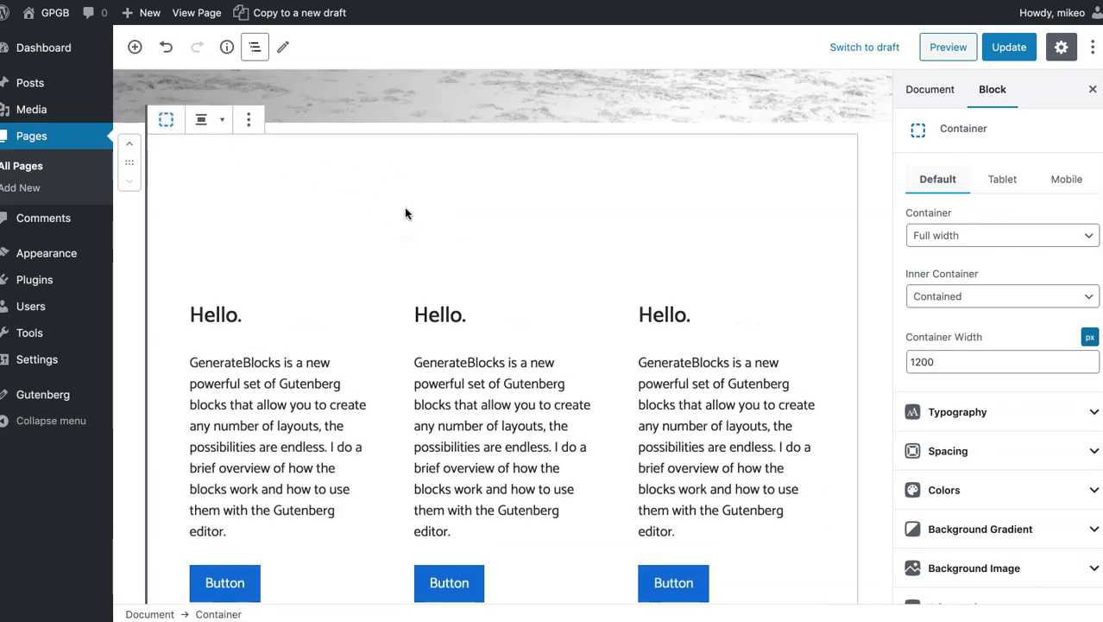
scroll(406, 216, "down", 4)
scroll(405, 216, "up", 3)
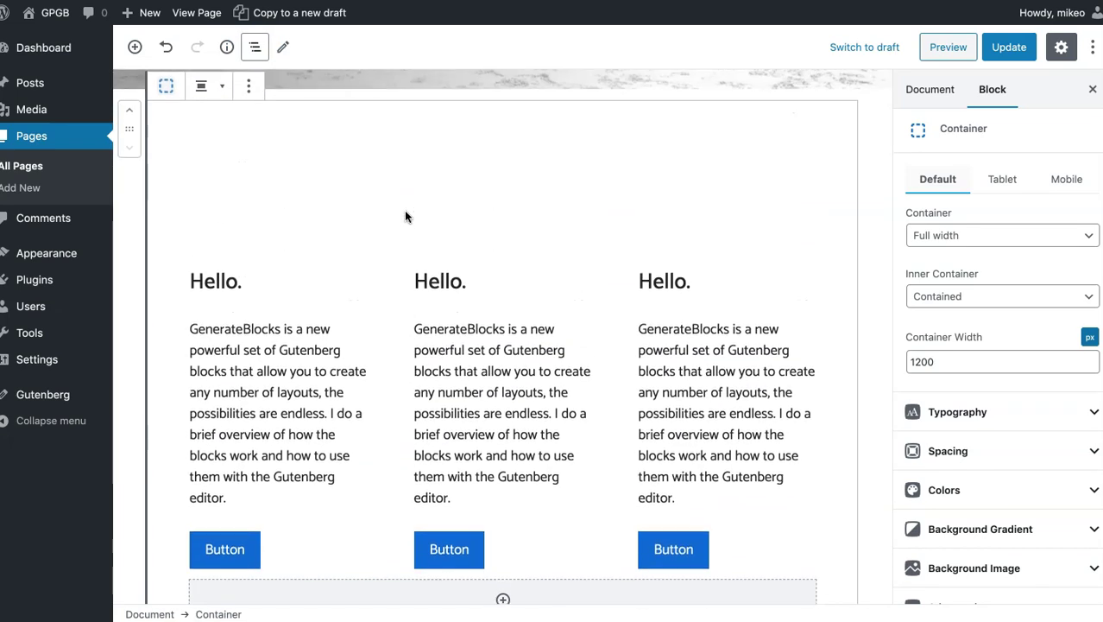
left_click(312, 205)
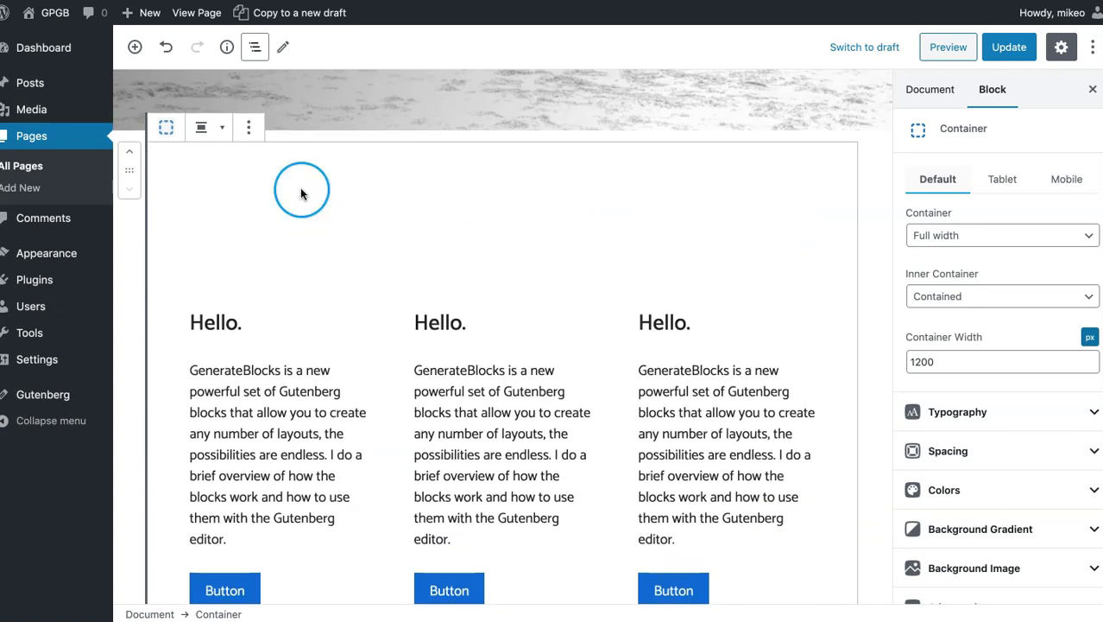
left_click(249, 127)
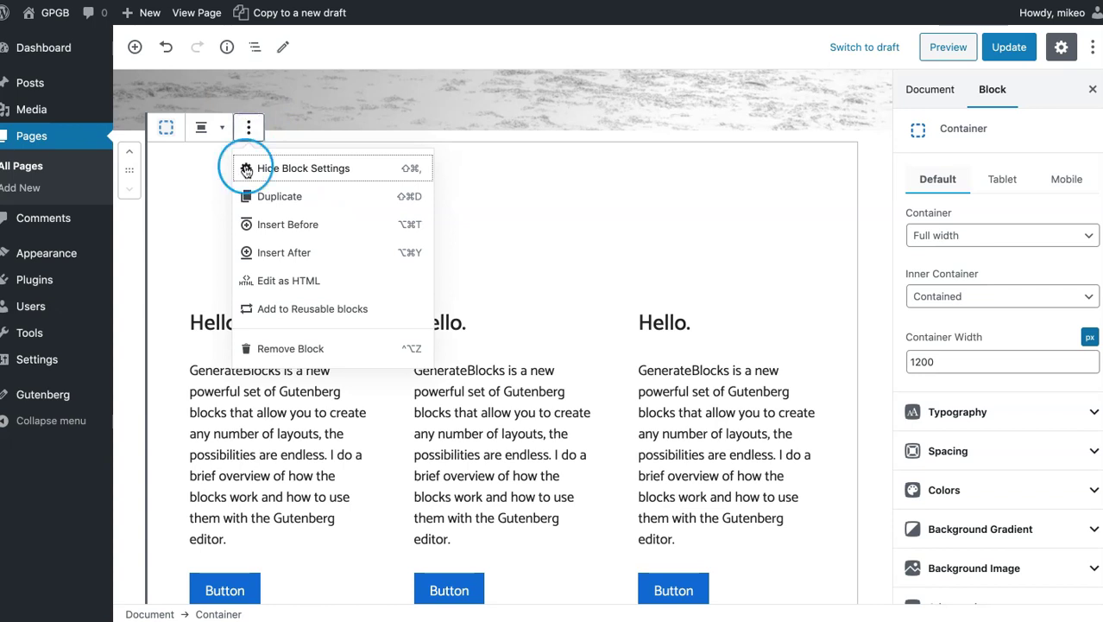
left_click(349, 309)
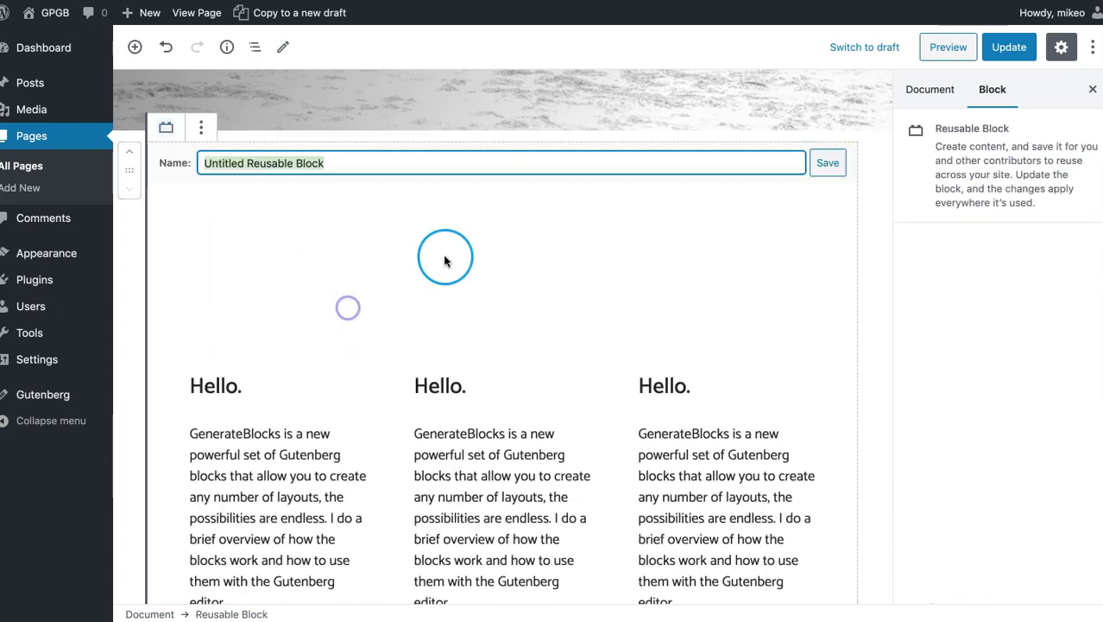
Name the new reusable block "info boxes" and save it.
type("i")
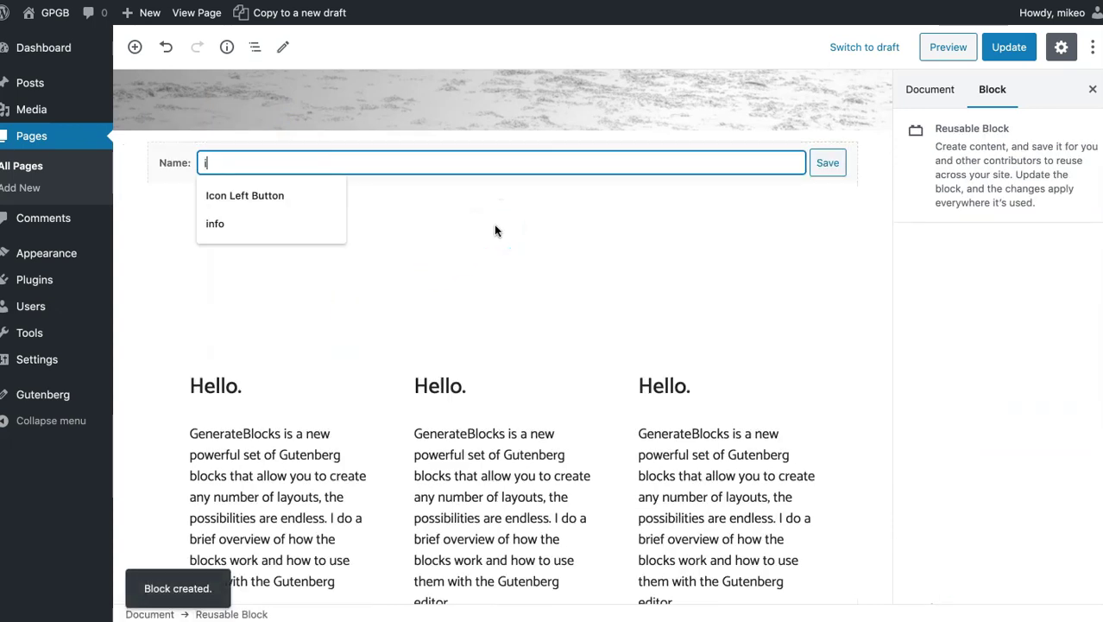
type("nfo boxes")
left_click(828, 163)
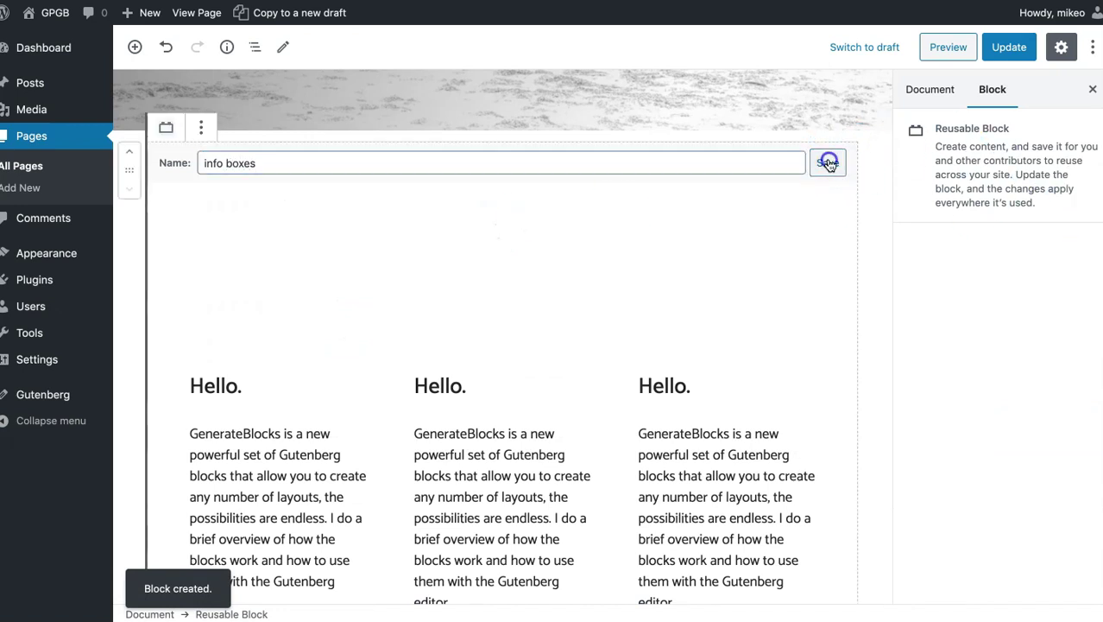
left_click(505, 259)
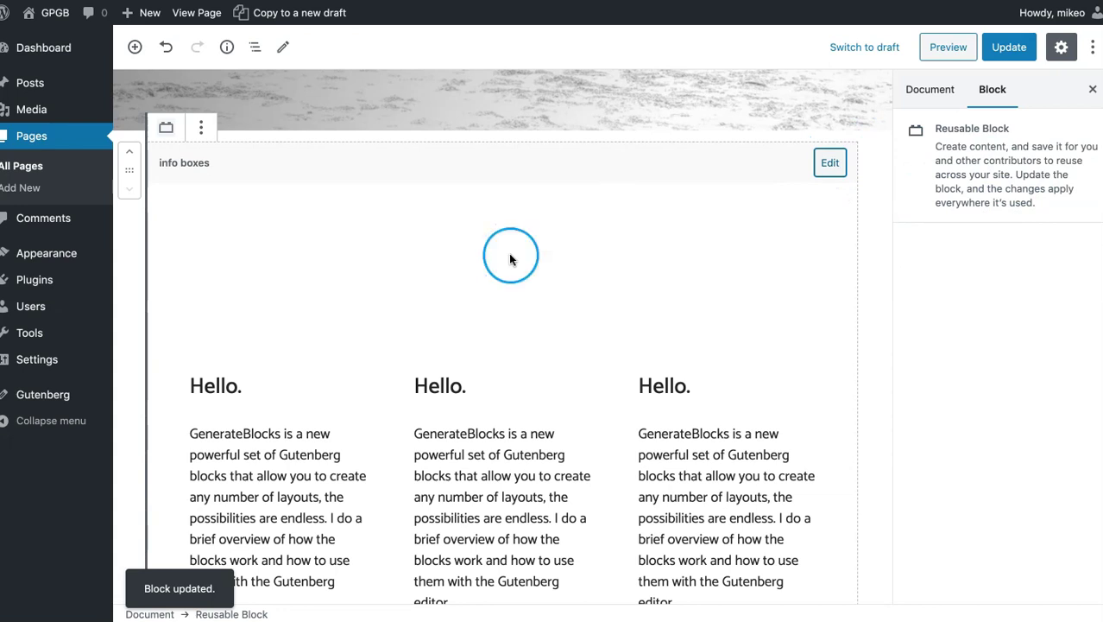
left_click(1092, 46)
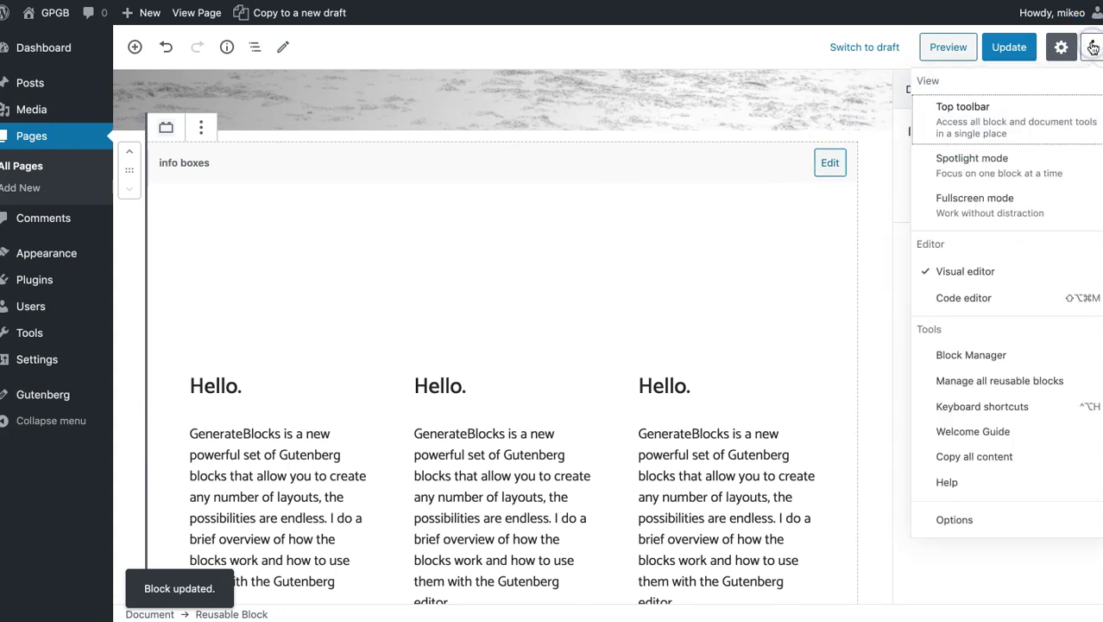
left_click(1024, 383)
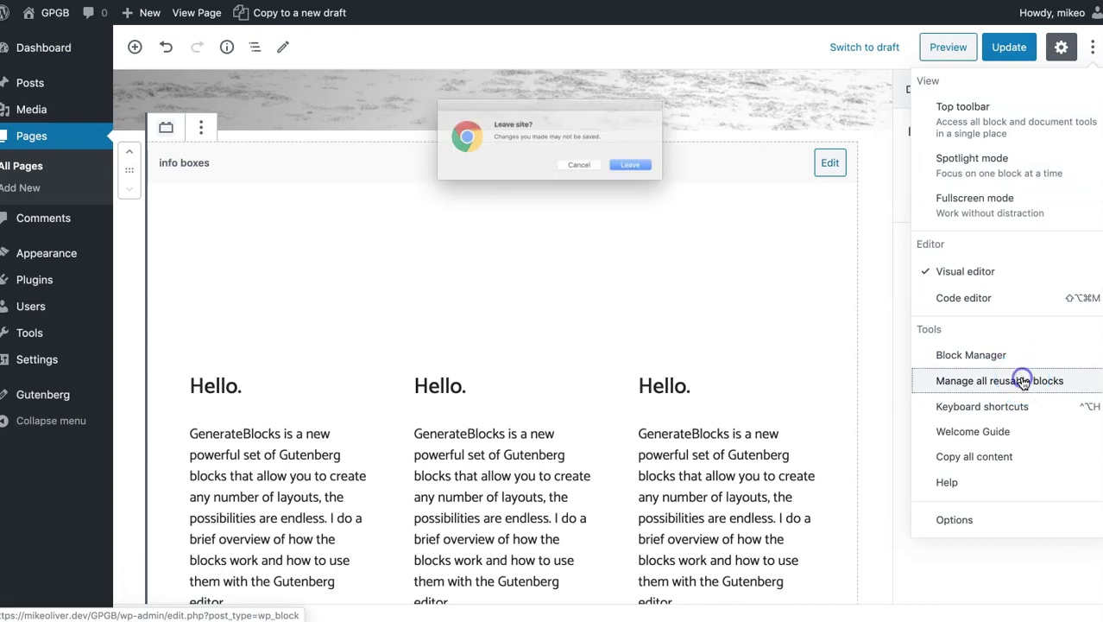
left_click(605, 176)
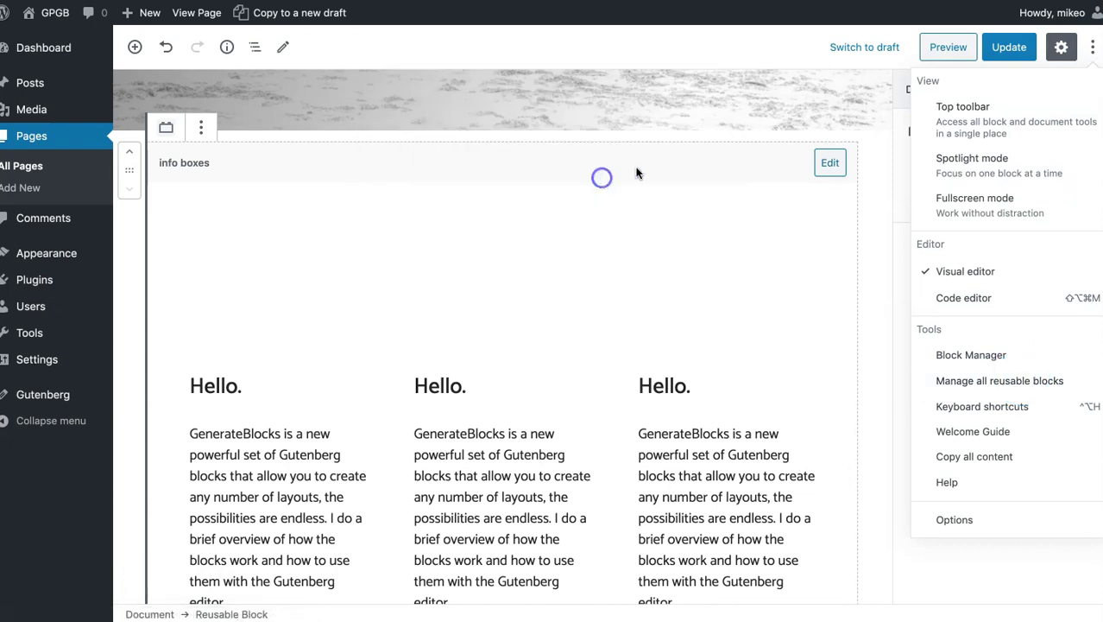
Update the page and open the management list of all reusable blocks in a separate browser tab.
left_click(1001, 44)
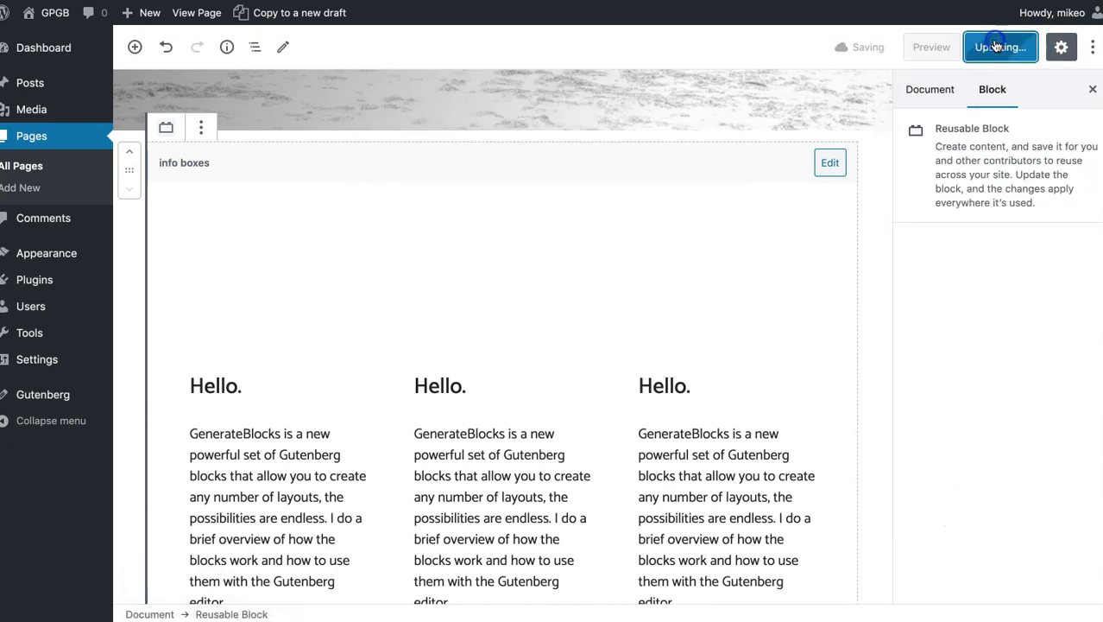
left_click(1092, 47)
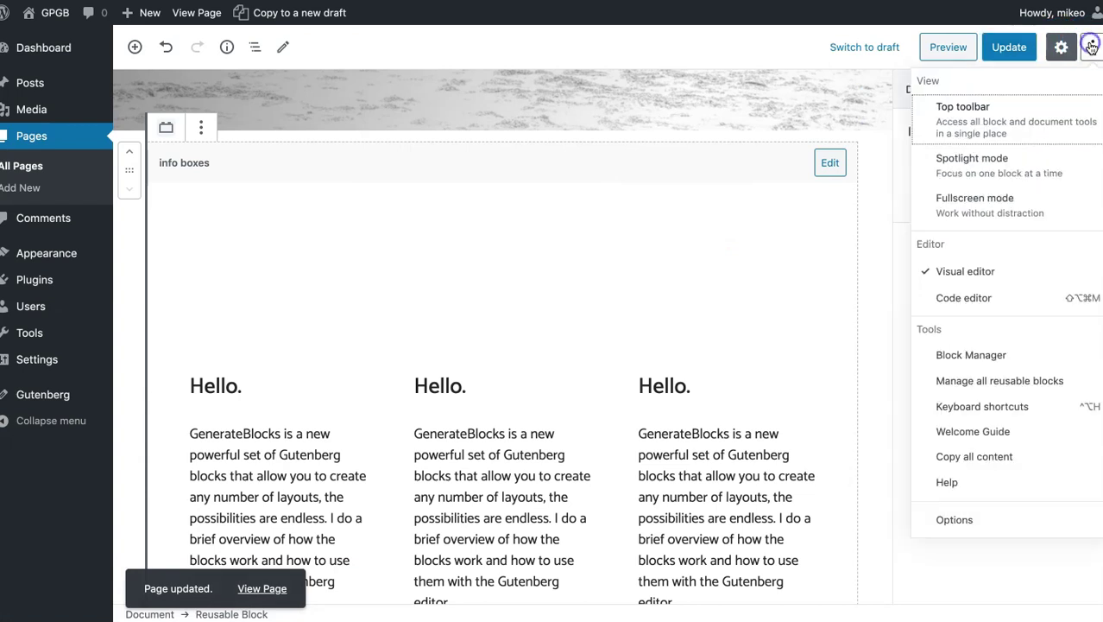
right_click(1002, 380)
left_click(930, 385)
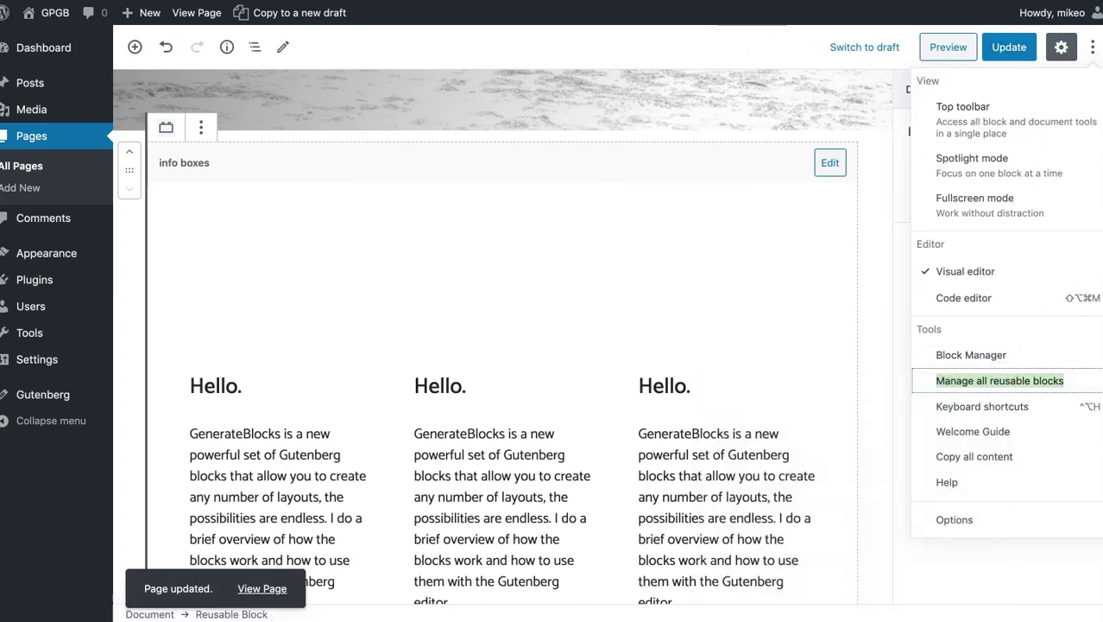
left_click(691, 1)
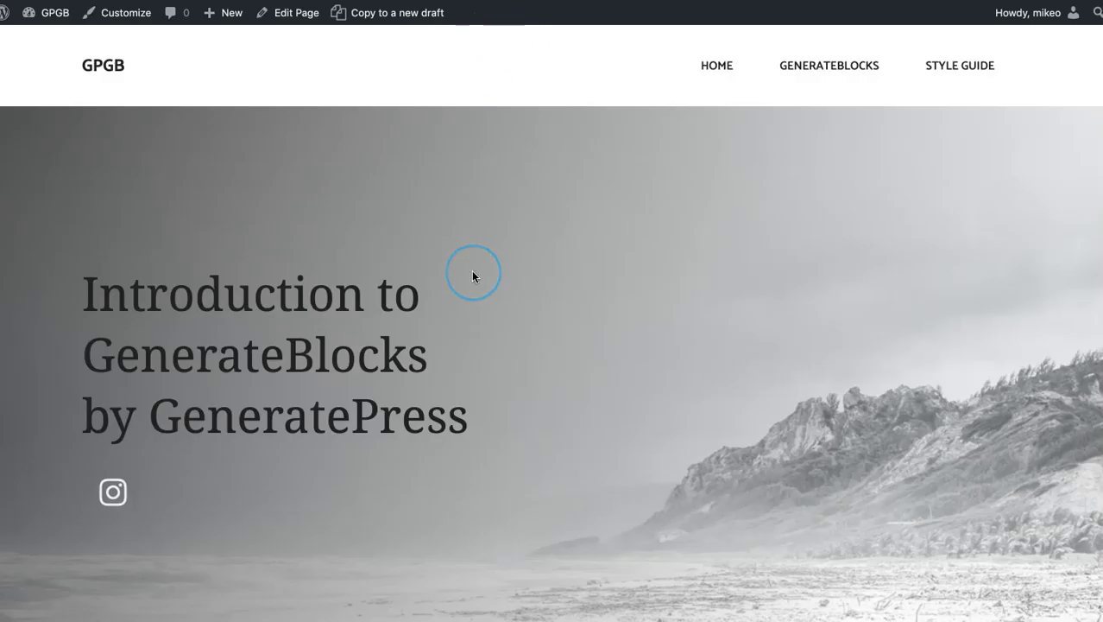
scroll(473, 276, "down", 10)
scroll(473, 277, "up", 10)
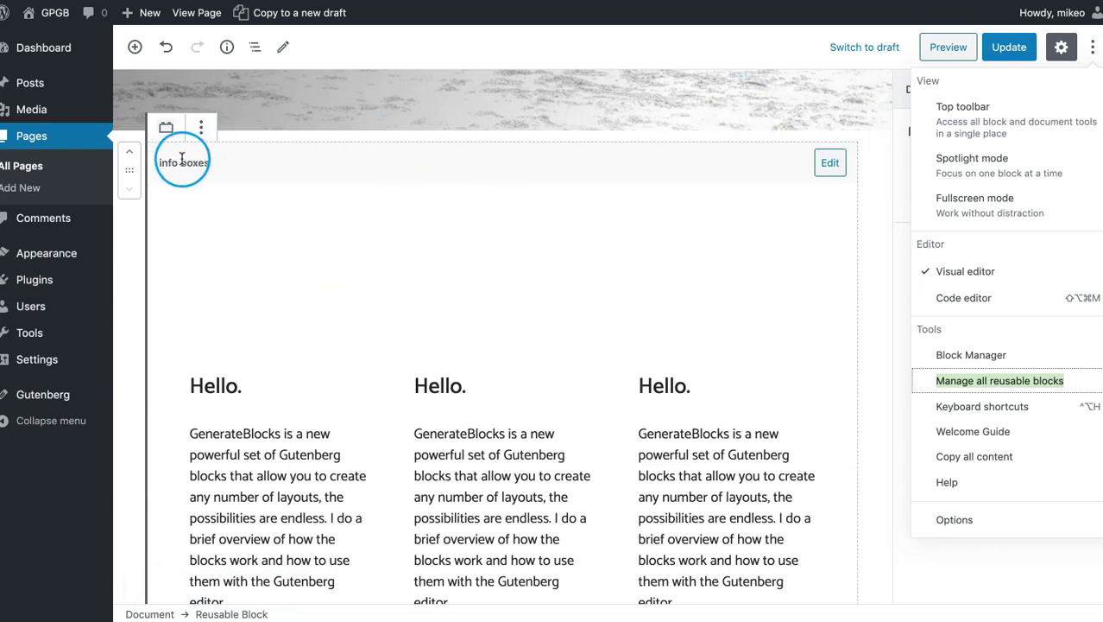
left_click(335, 154)
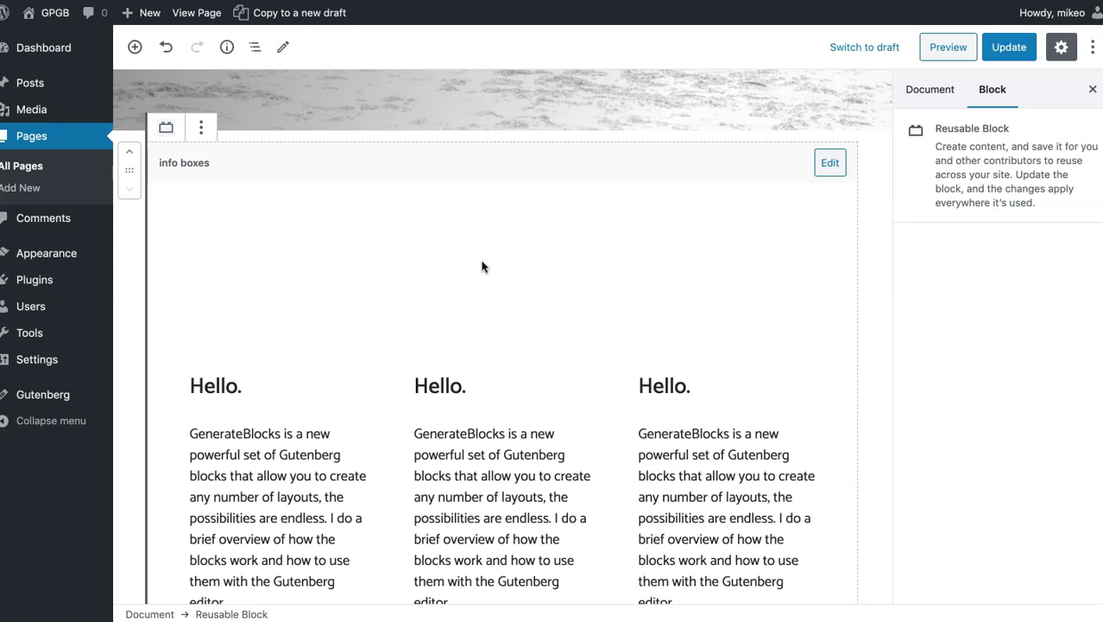
left_click_drag(358, 222, 393, 255)
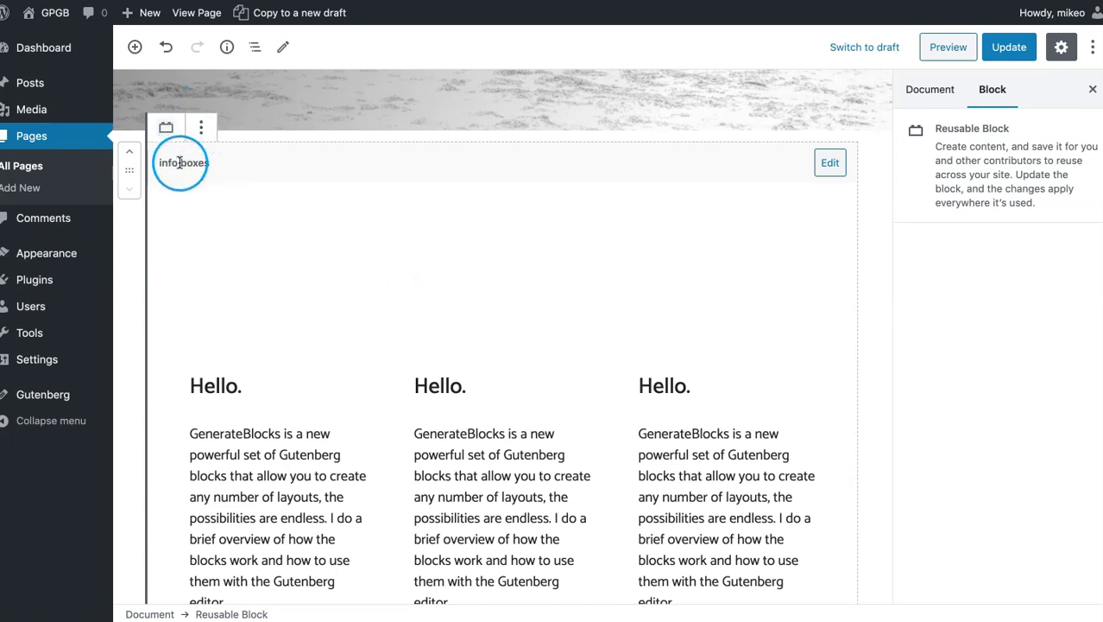
left_click(302, 199)
Insert the "info boxes" reusable block a second time, below the existing one at the end of the page.
scroll(302, 199, "down", 10)
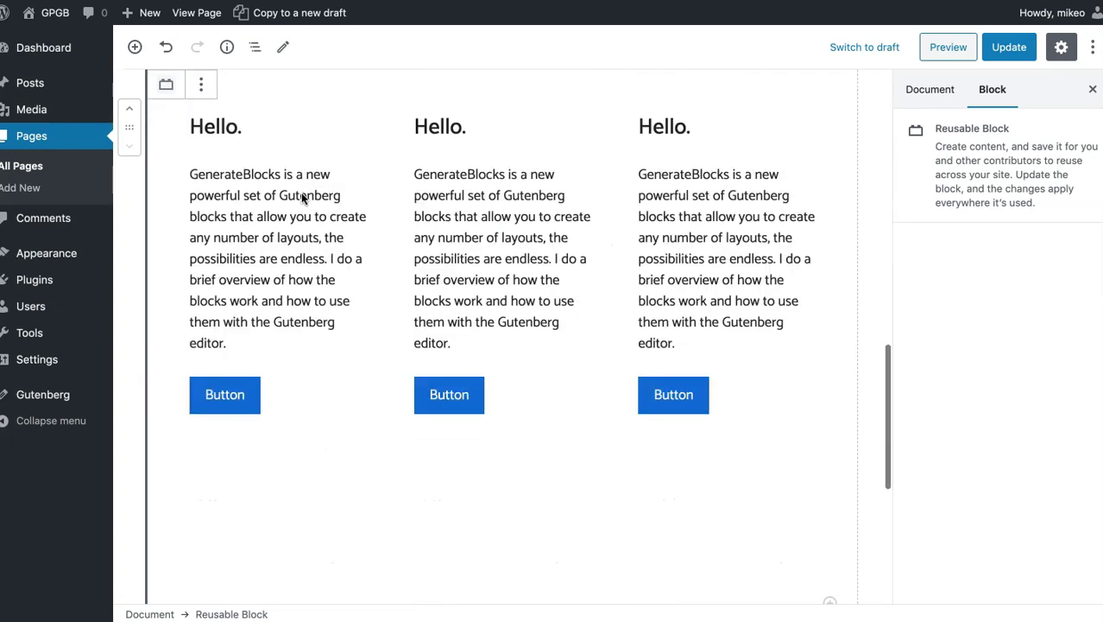
left_click(503, 507)
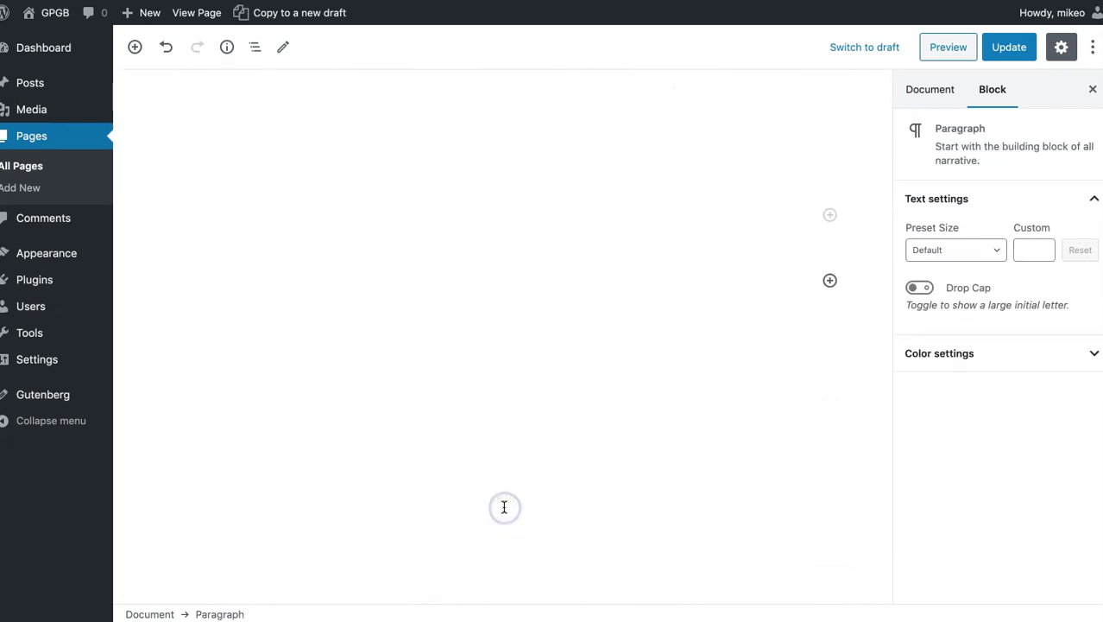
left_click(829, 278)
scroll(629, 436, "down", 1)
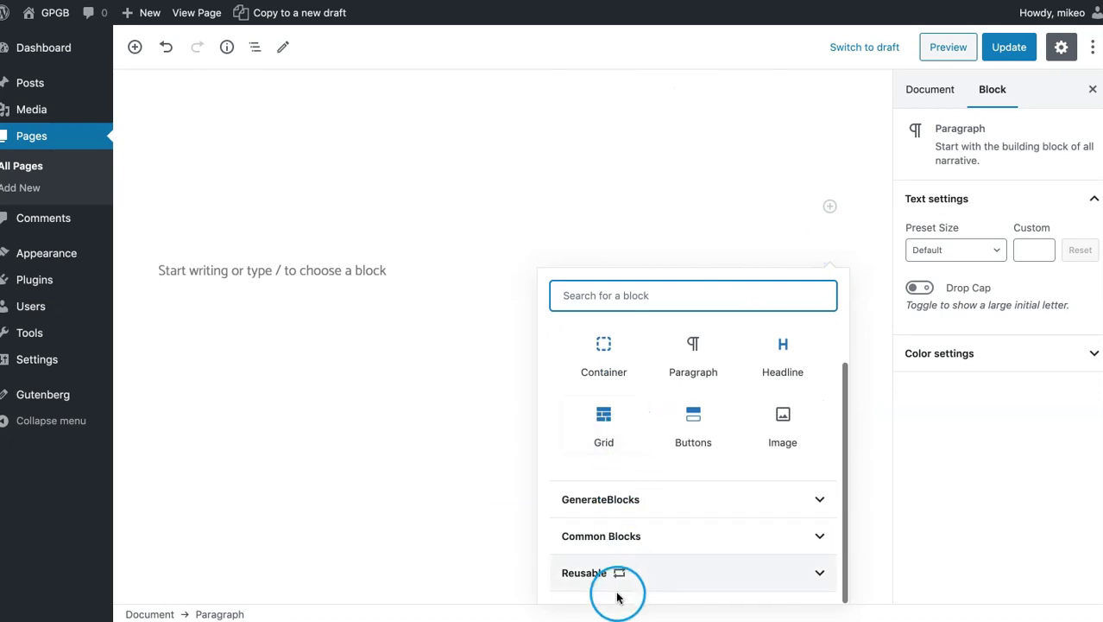
left_click(591, 574)
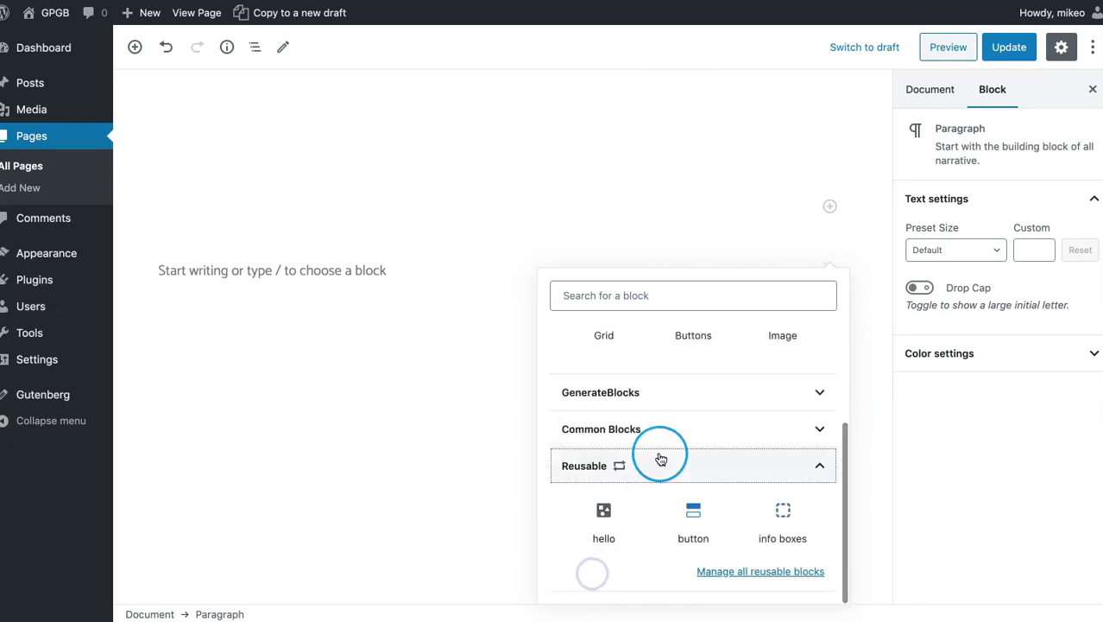
left_click(791, 529)
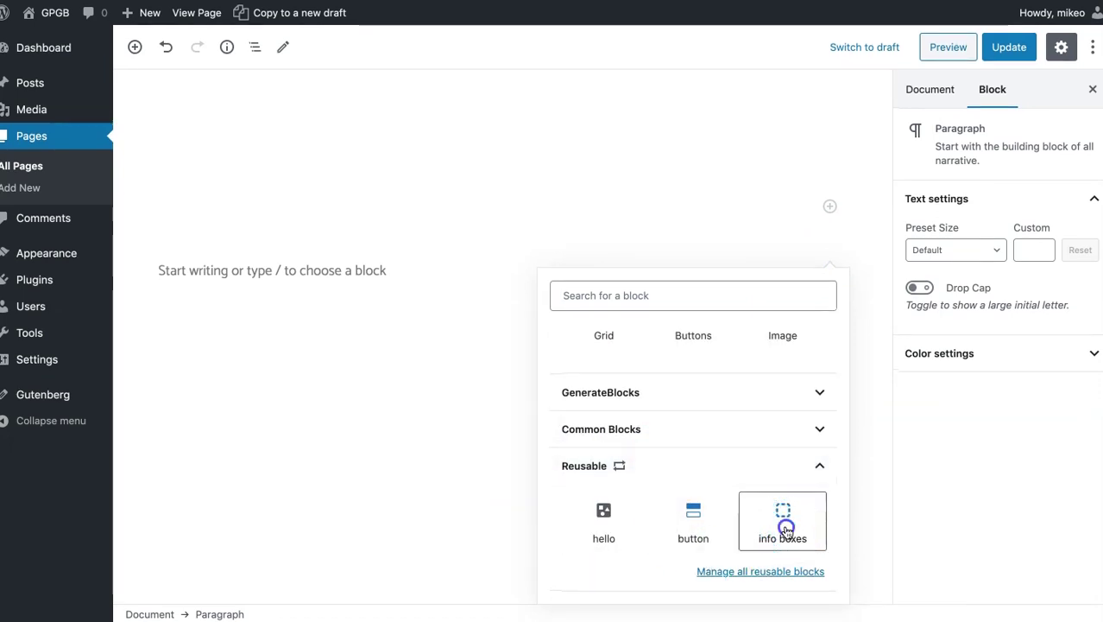
left_click(523, 359)
scroll(520, 362, "down", 5)
scroll(520, 363, "down", 2)
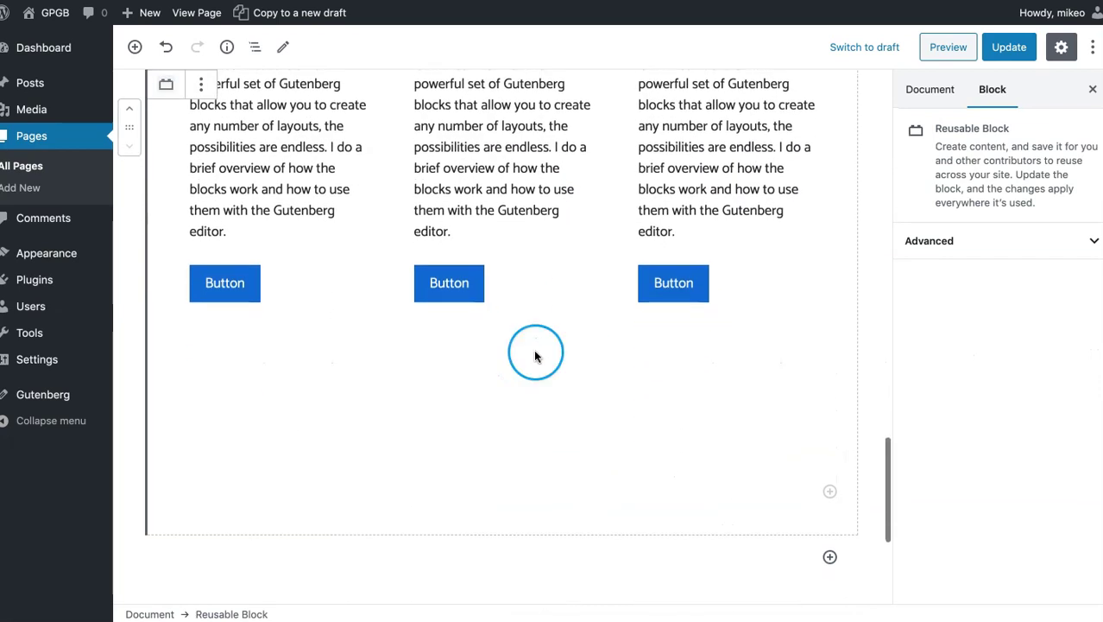
Update the page and look over both "info boxes" sections in the editor.
left_click(1009, 46)
scroll(517, 248, "up", 14)
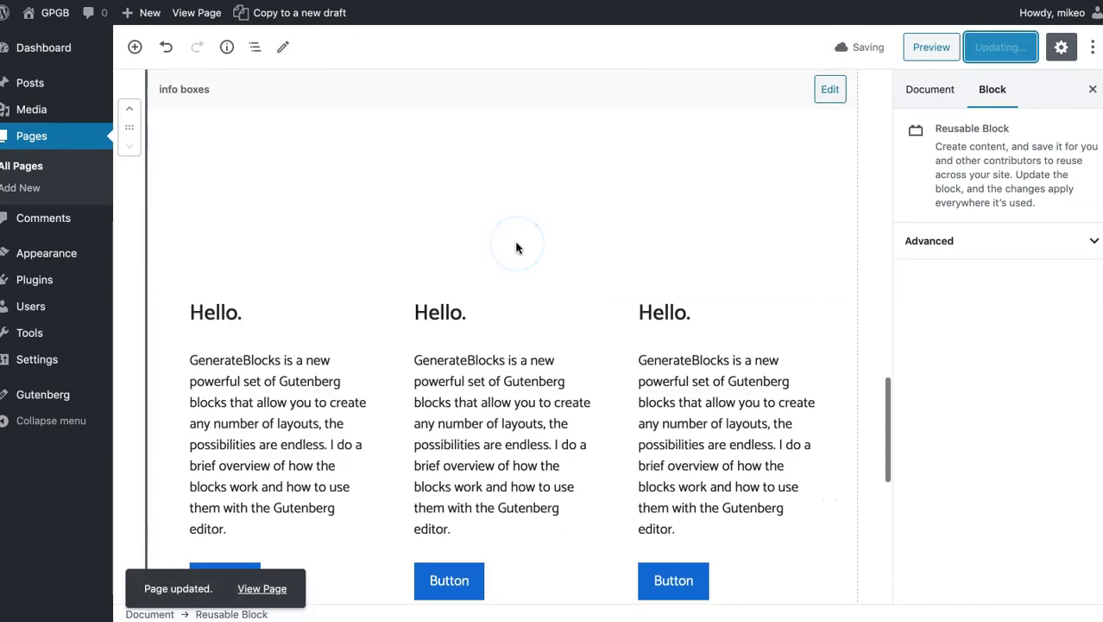
scroll(517, 248, "down", 3)
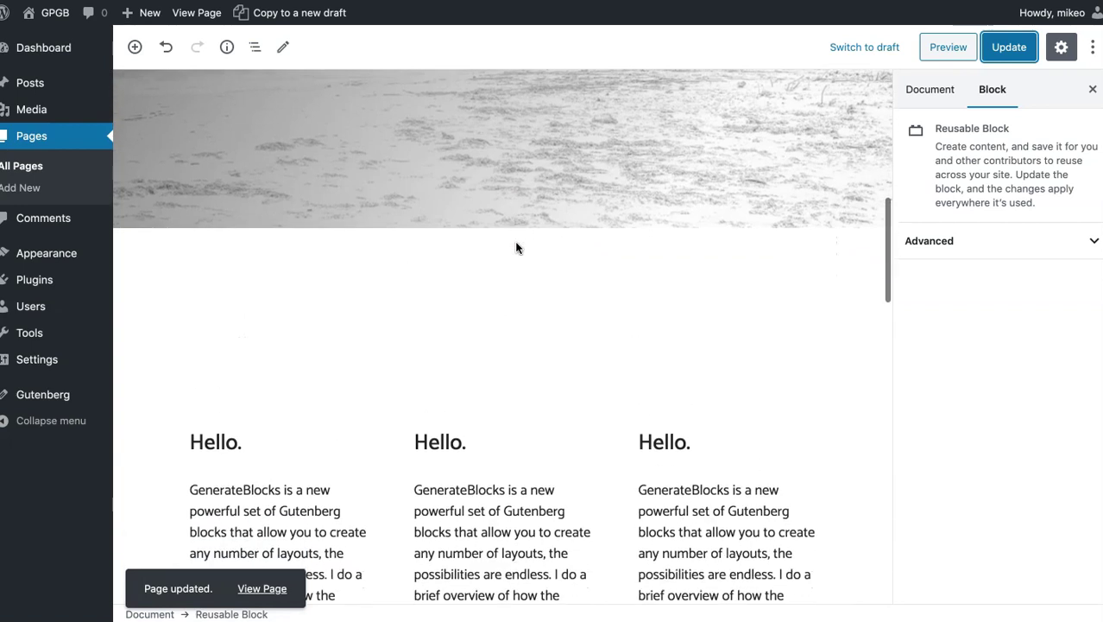
left_click(467, 398)
scroll(467, 397, "up", 1)
scroll(467, 397, "up", 7)
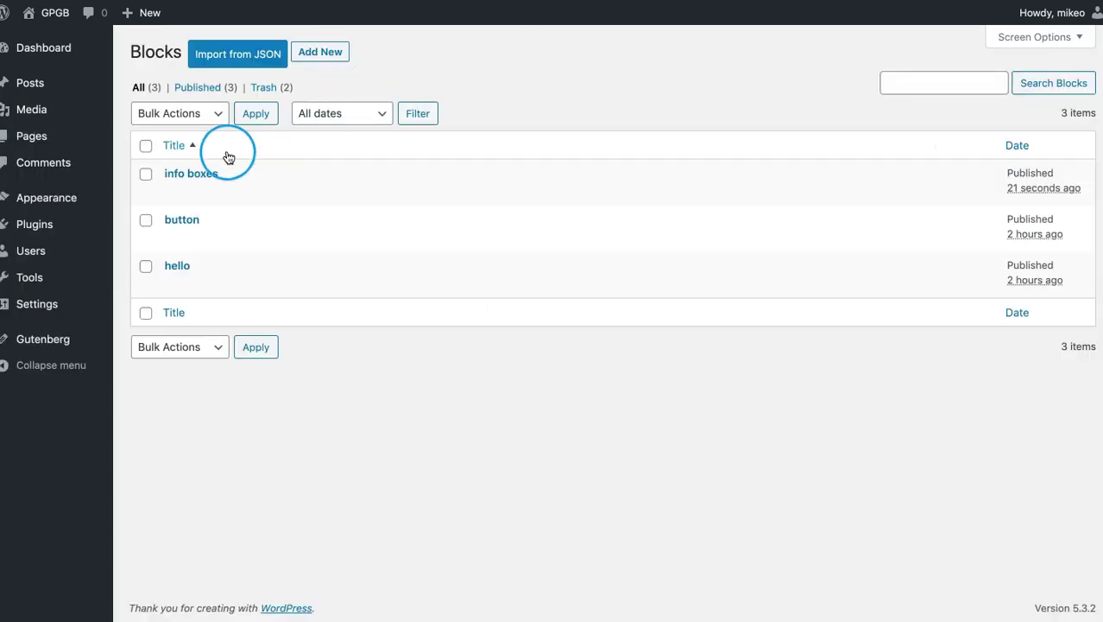
Open the "info boxes" reusable block, insert "llllll" into the middle column's "Hello." headline, and update the block.
left_click(192, 174)
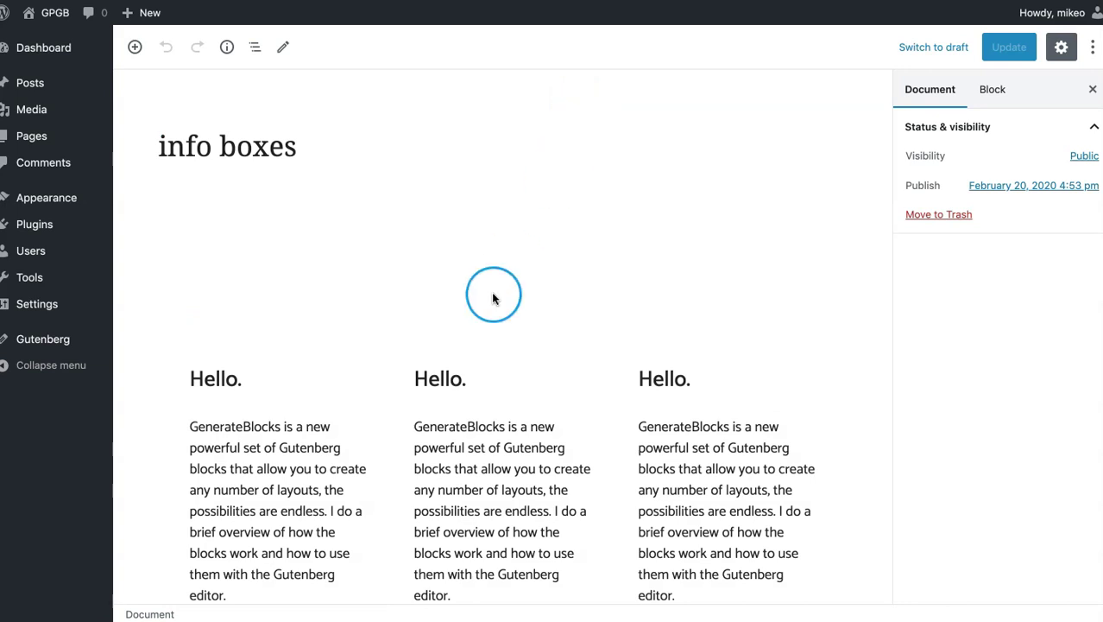
left_click(440, 378)
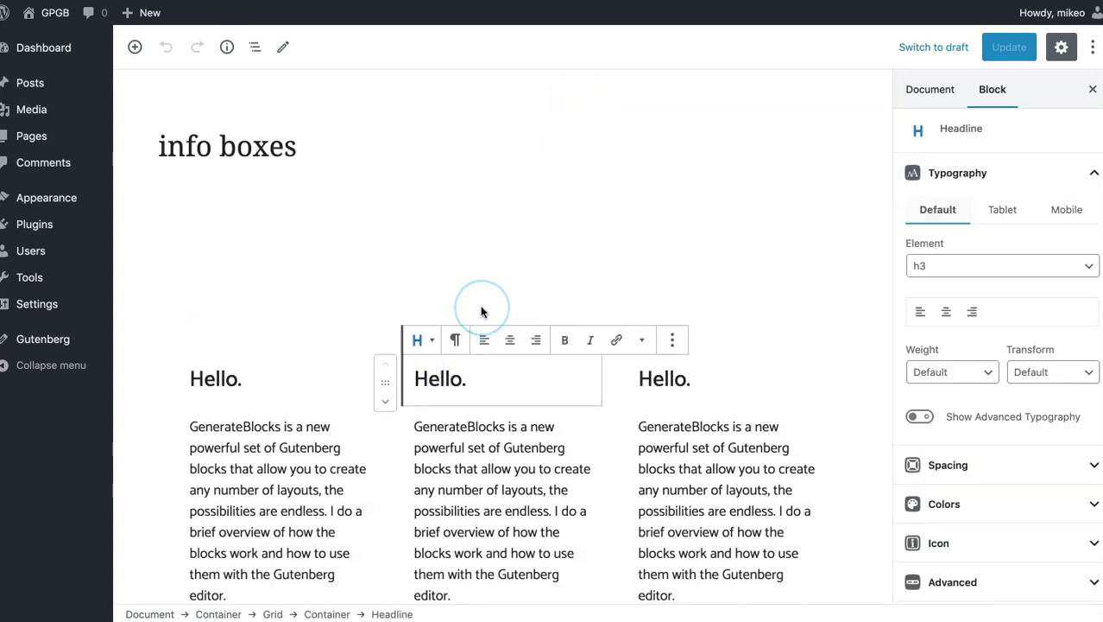
type("llllll")
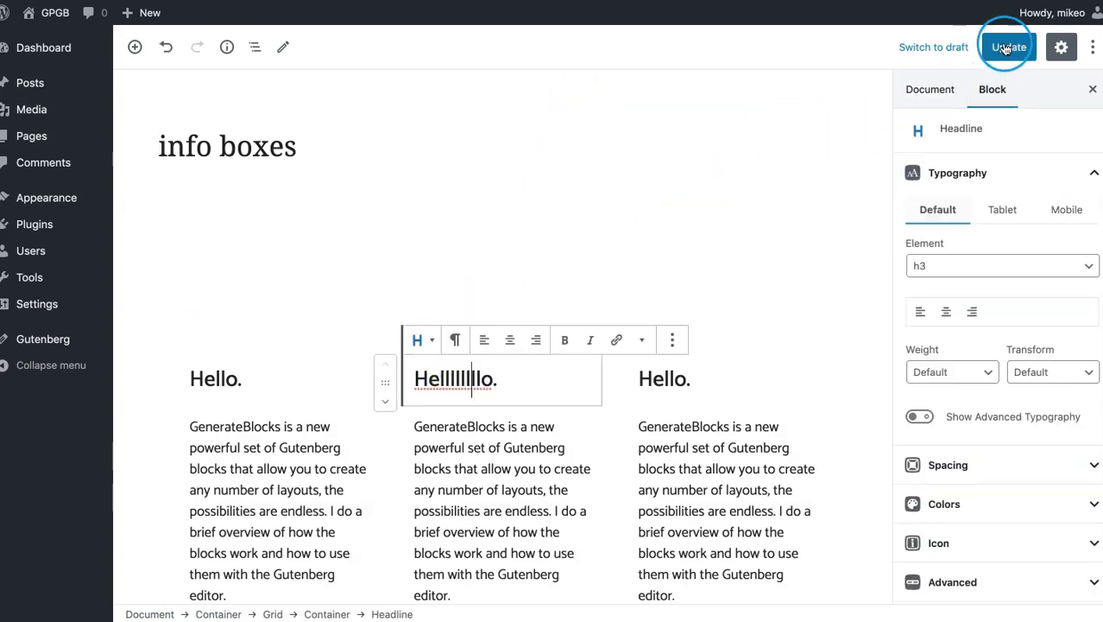
left_click(1007, 46)
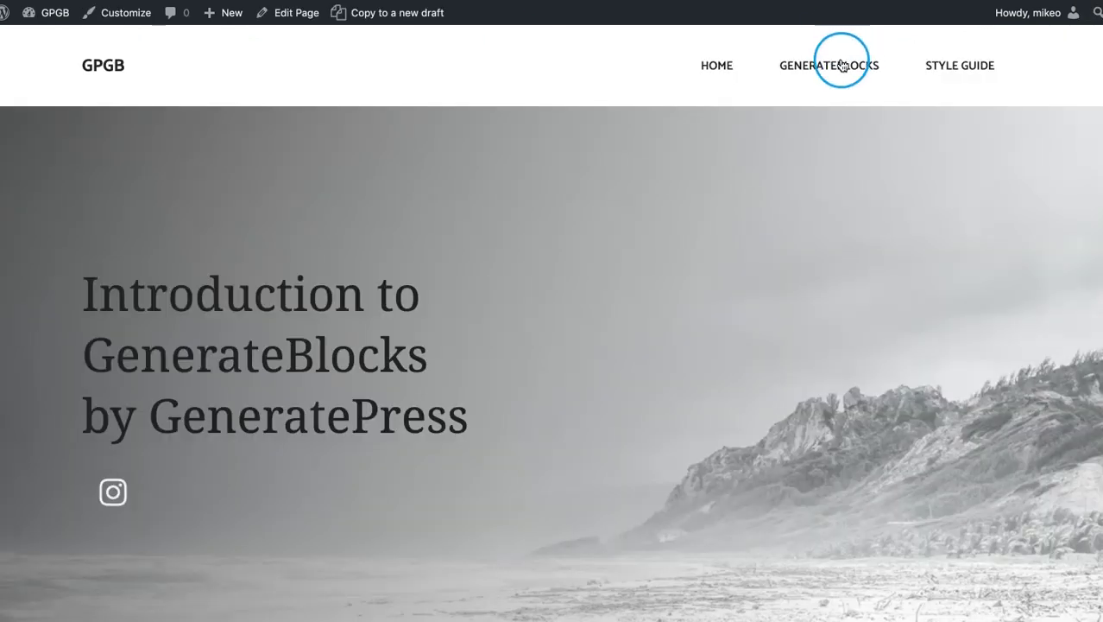
Check the middle headline in both "info boxes" sections on the live GenerateBlocks page.
left_click(842, 66)
scroll(562, 175, "down", 8)
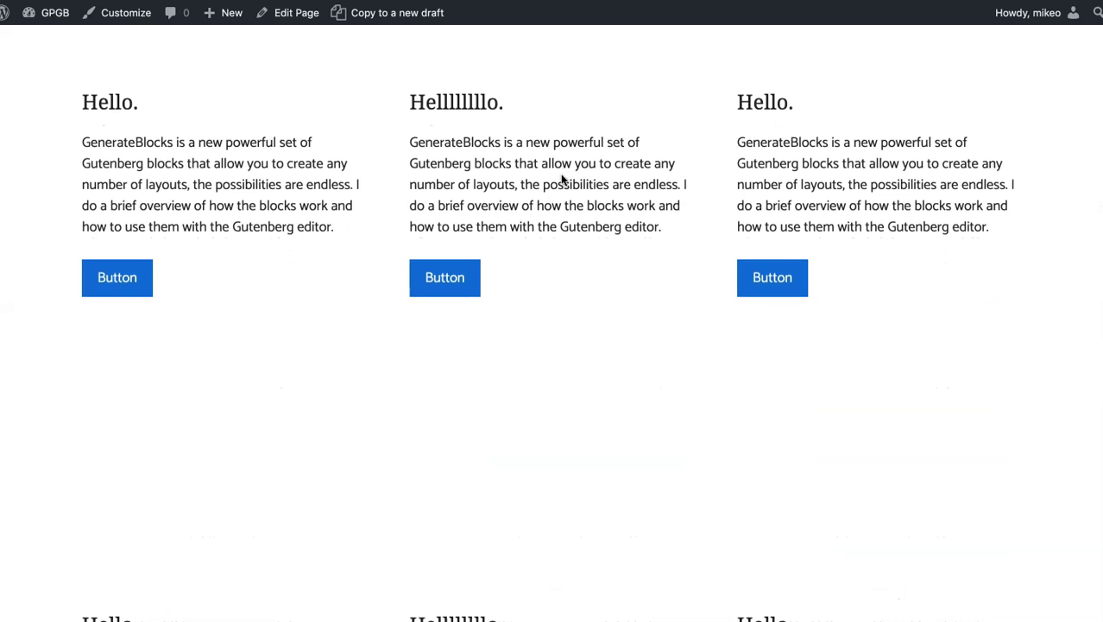
scroll(543, 246, "up", 5)
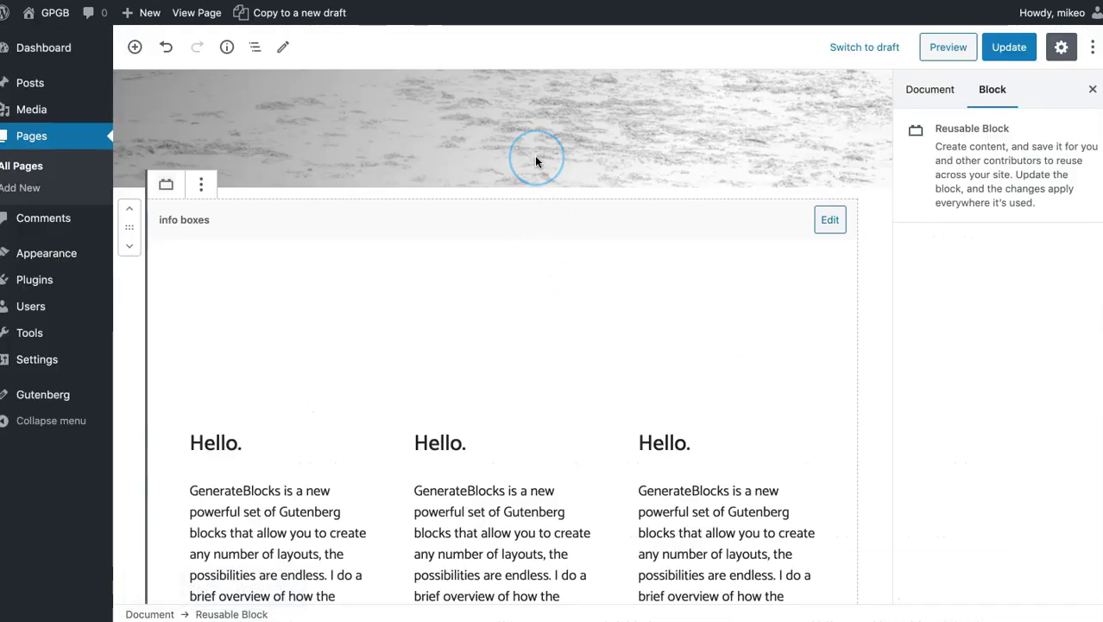
left_click(480, 309)
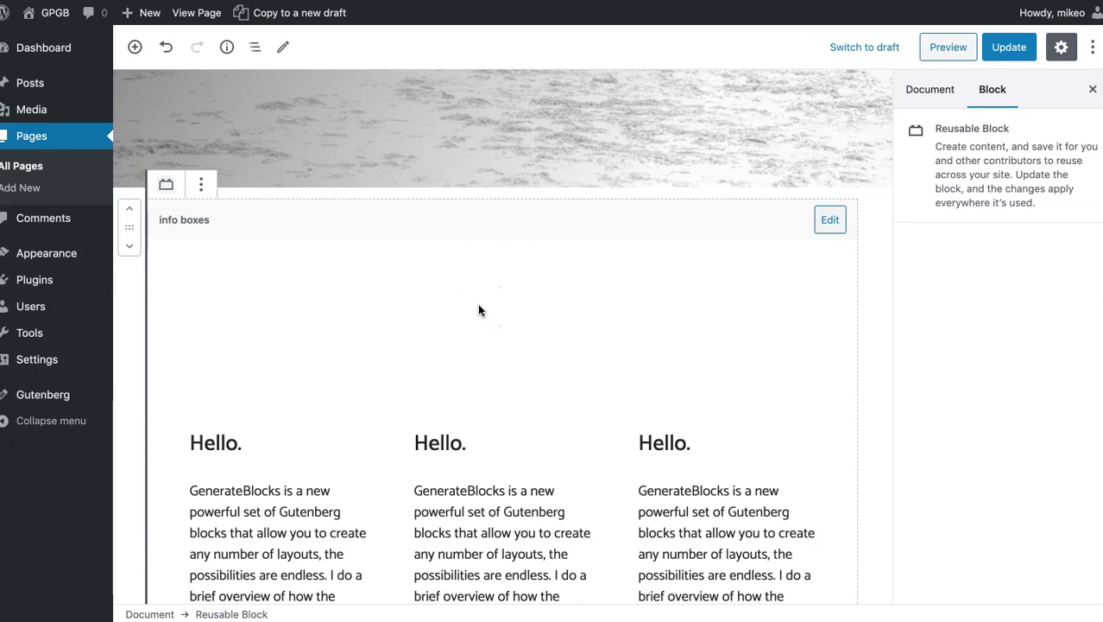
scroll(478, 303, "down", 4)
left_click(474, 343)
left_click(447, 516)
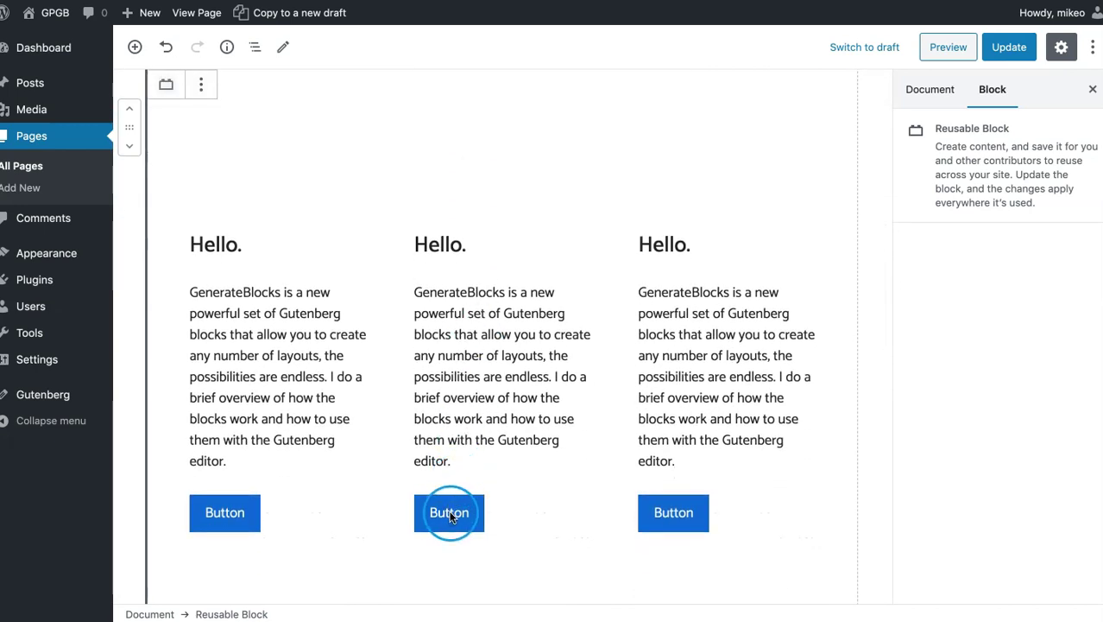
left_click(481, 465)
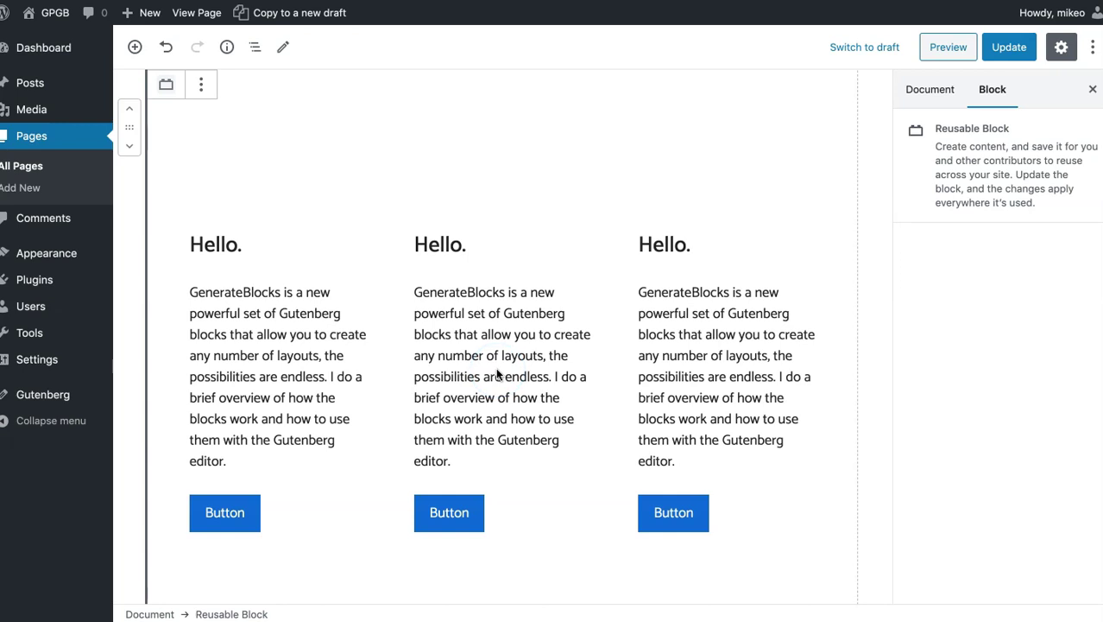
left_click(483, 419)
left_click(451, 513)
left_click(466, 342)
left_click(301, 199)
Save the Buttons block holding the hero section's Instagram icon as a reusable block named "IG".
scroll(302, 198, "up", 2)
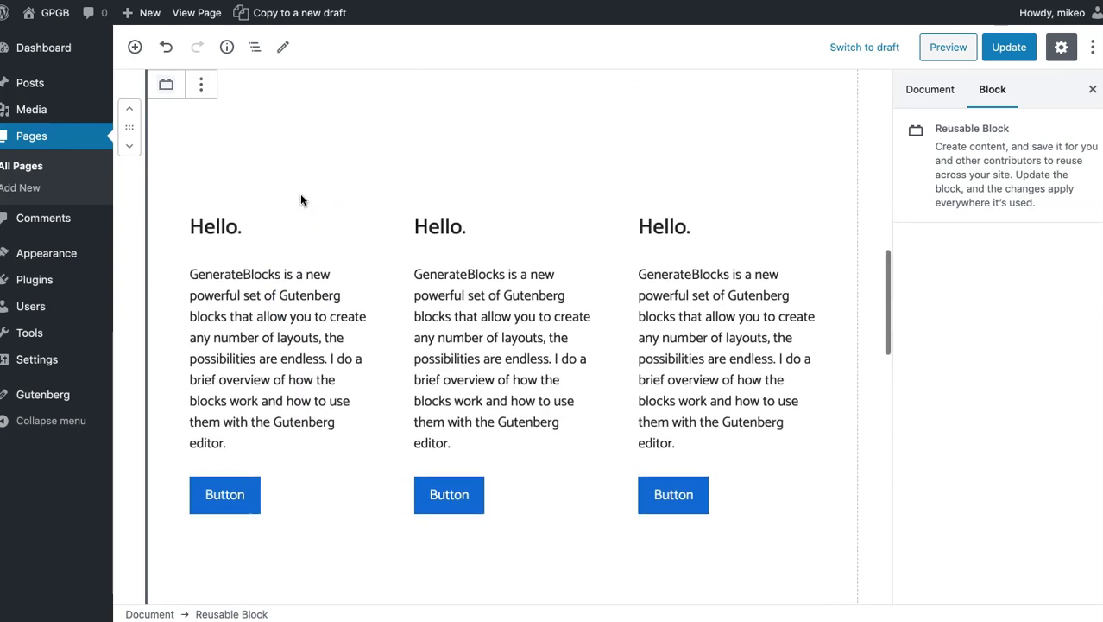
scroll(301, 199, "up", 5)
scroll(299, 199, "down", 3)
left_click(168, 164)
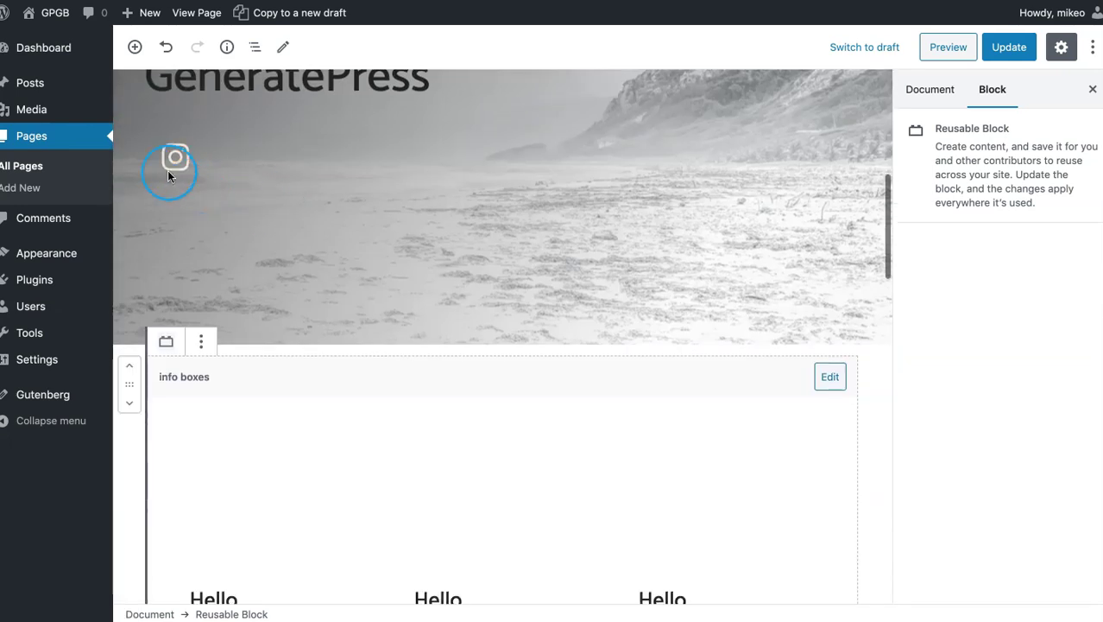
left_click(255, 47)
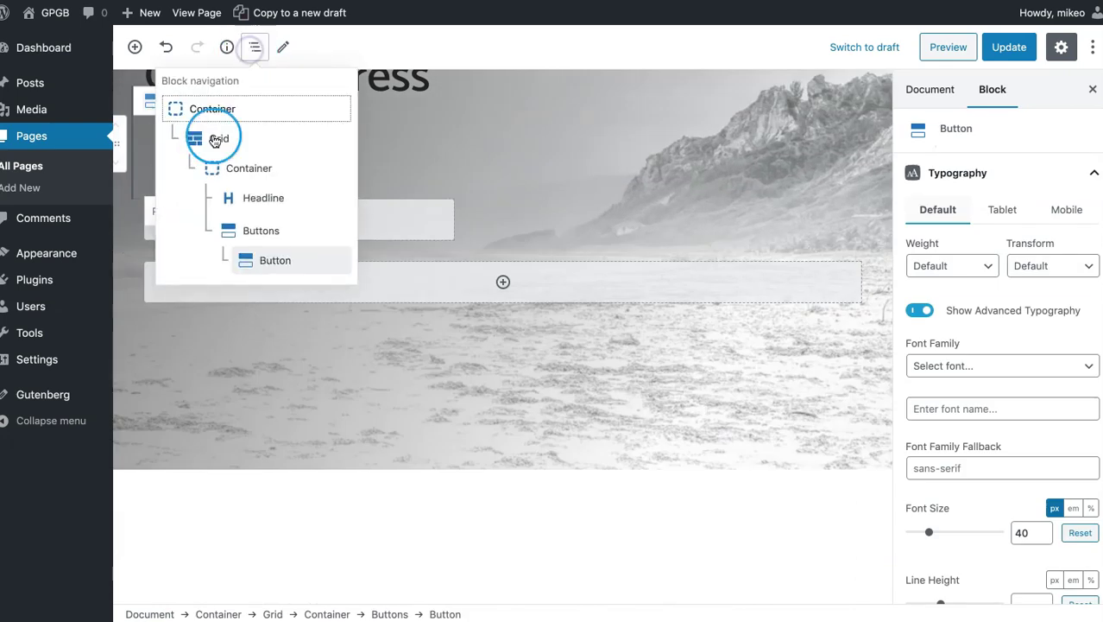
left_click(259, 230)
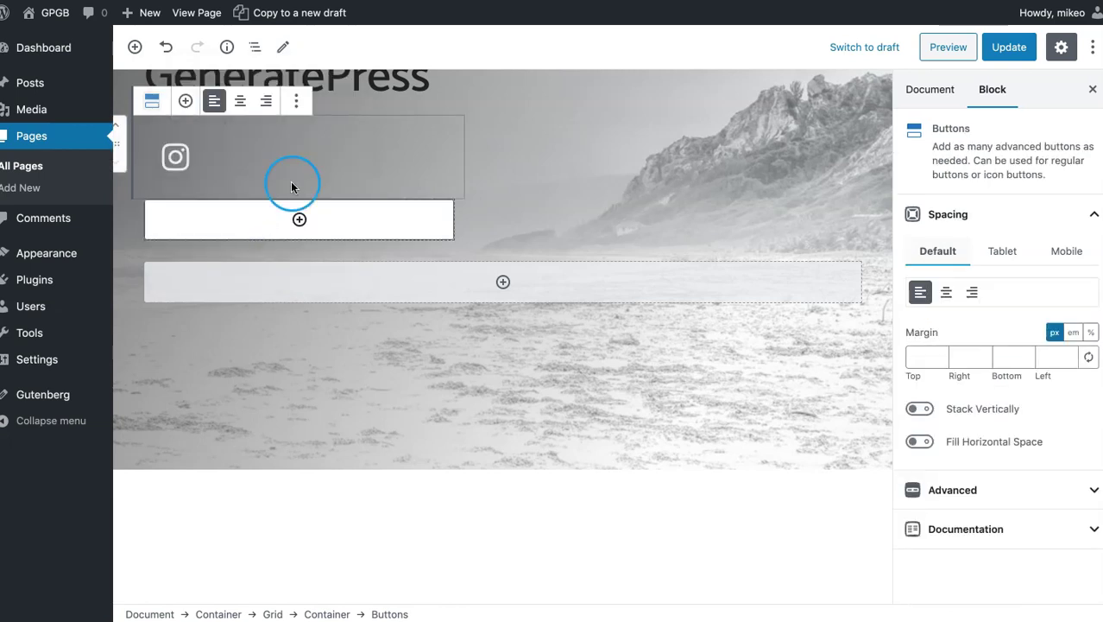
left_click(296, 101)
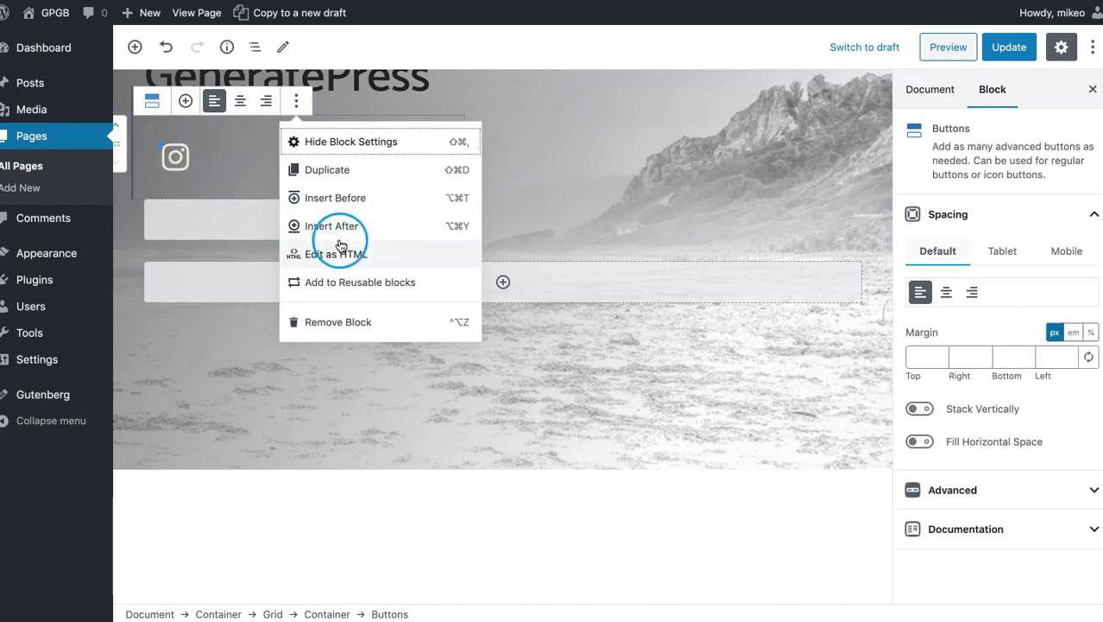
left_click(346, 281)
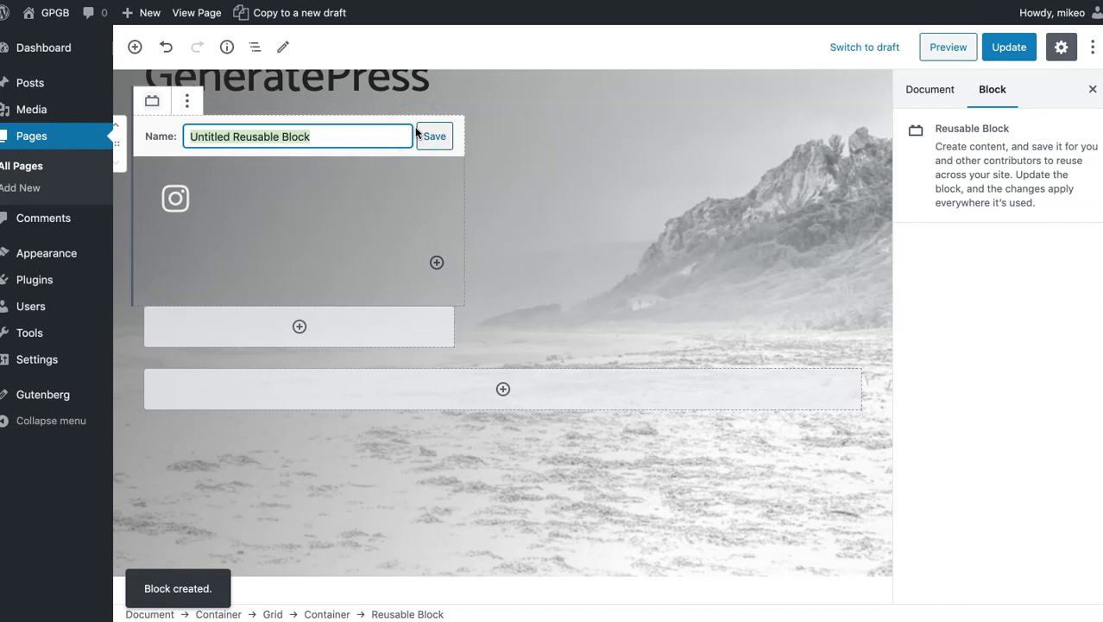
type("IG")
left_click(434, 138)
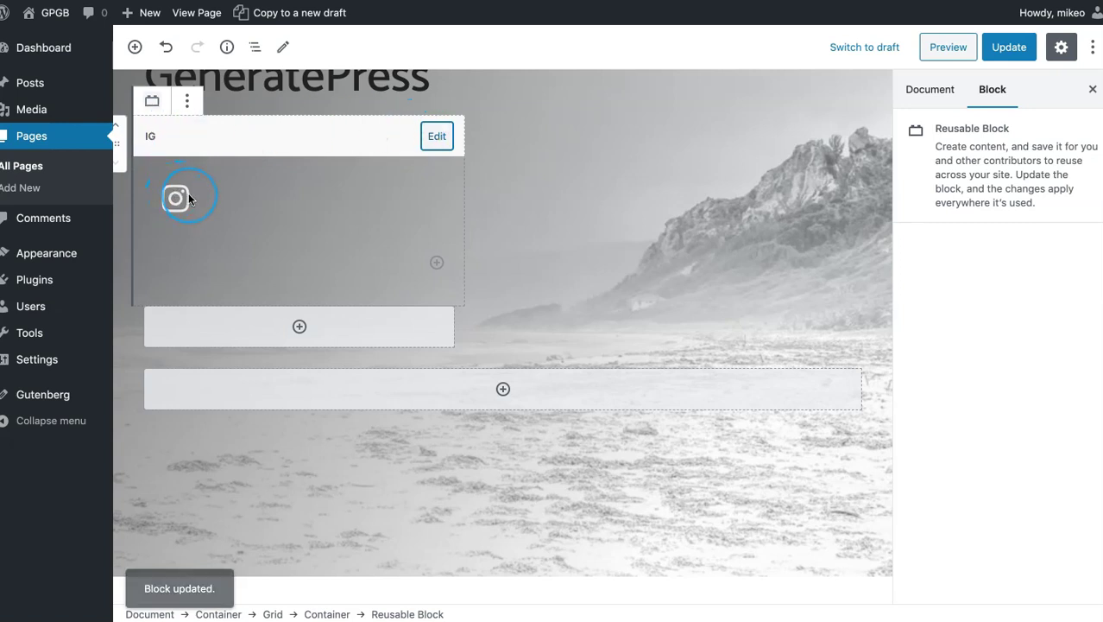
Convert the hero section's "IG" reusable block to a regular block.
scroll(188, 193, "up", 1)
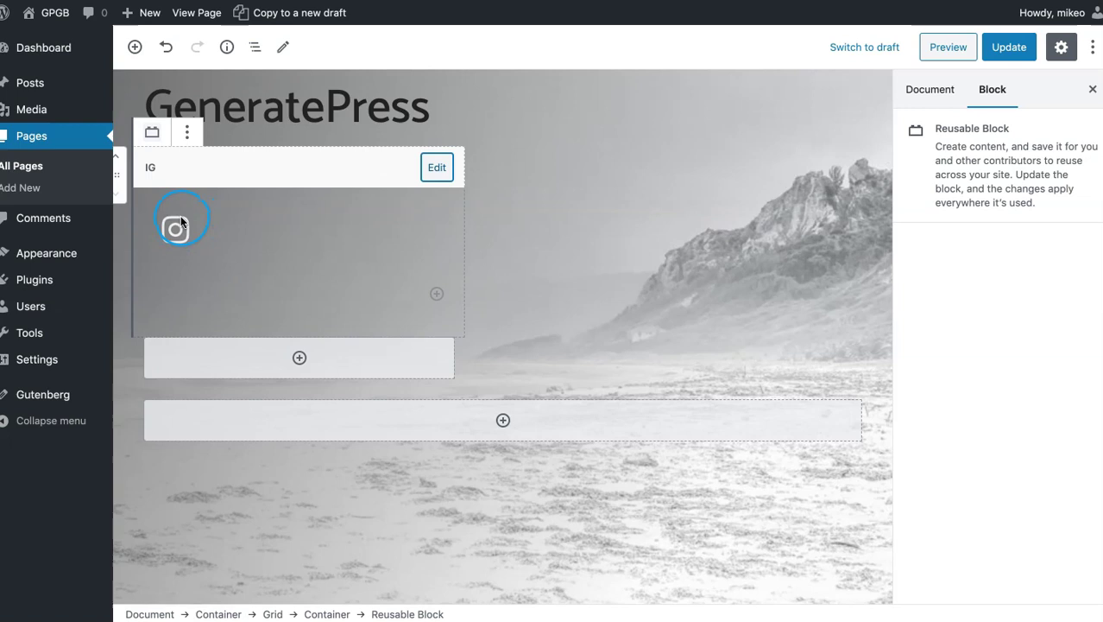
left_click(189, 133)
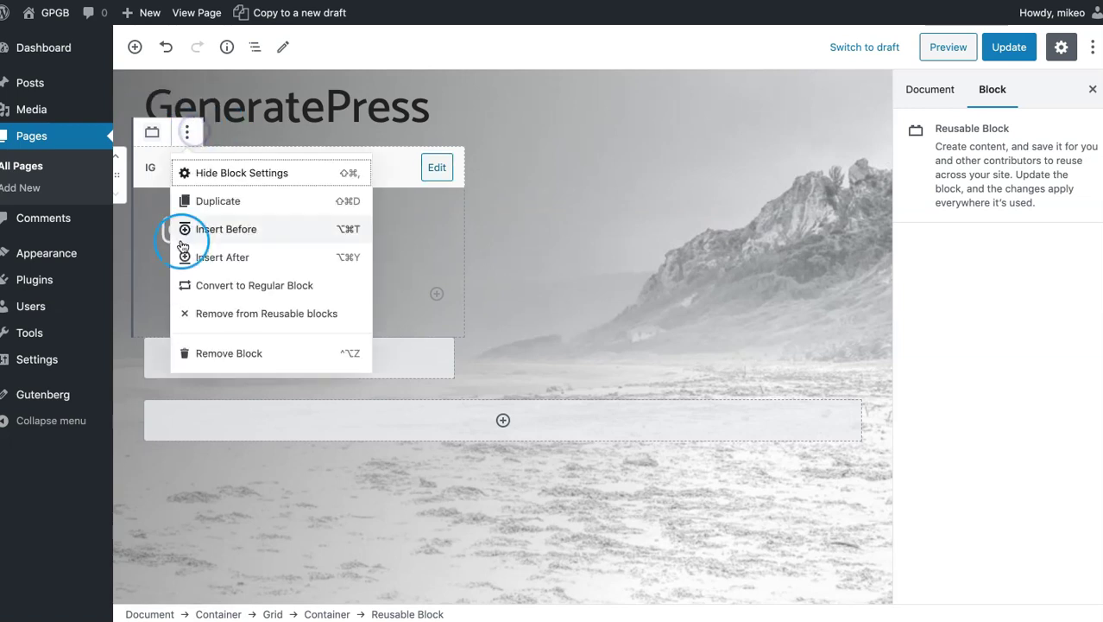
left_click(273, 285)
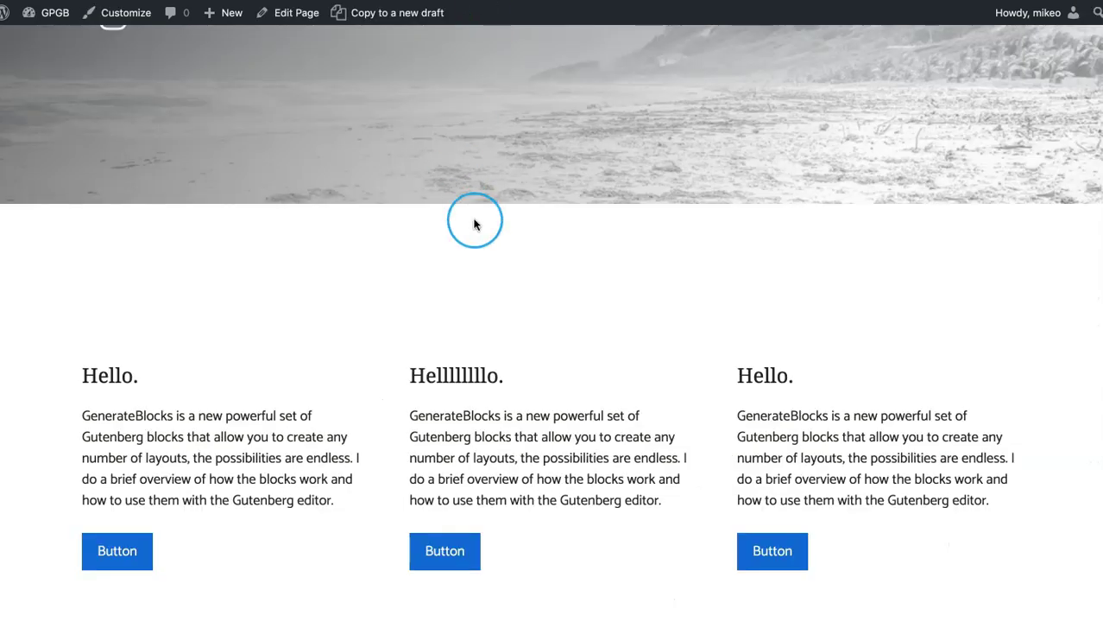
scroll(474, 223, "down", 5)
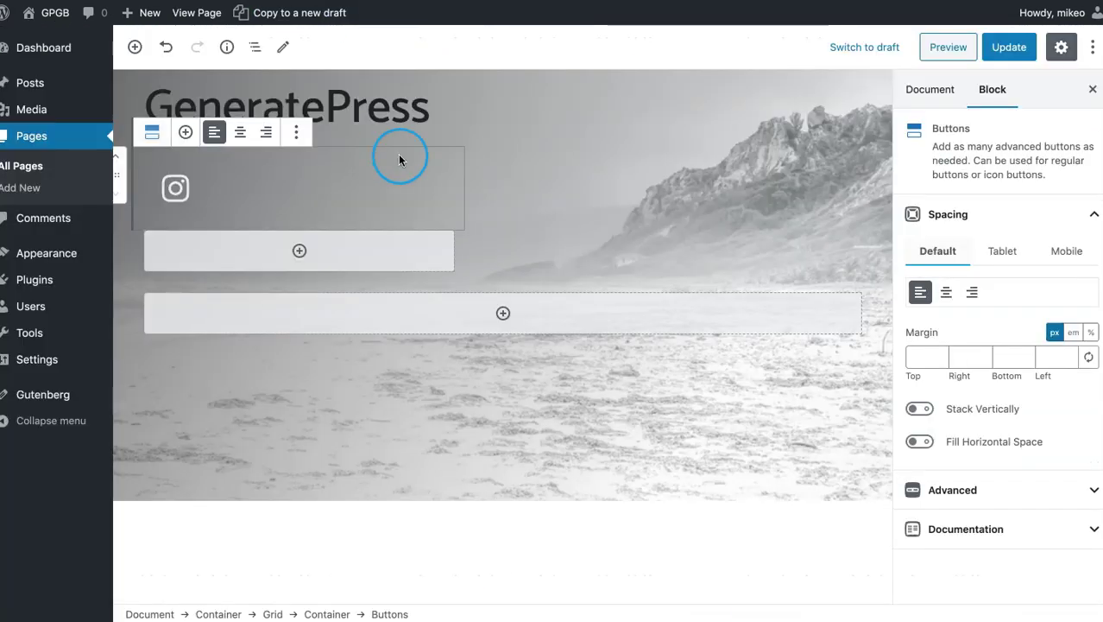
scroll(398, 154, "down", 10)
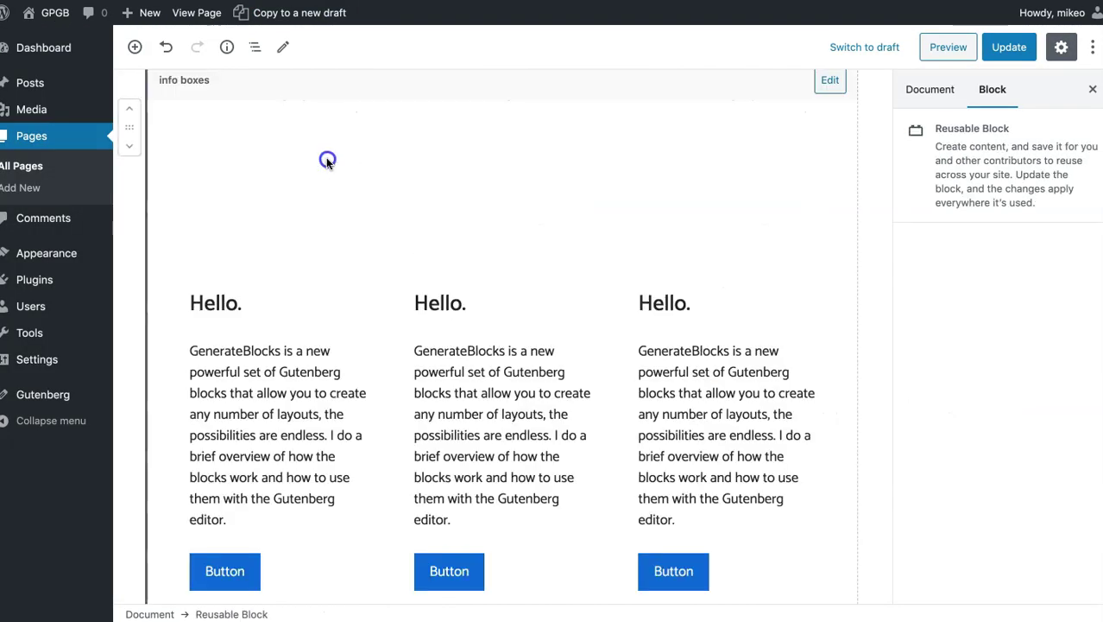
scroll(327, 160, "up", 3)
left_click(225, 180)
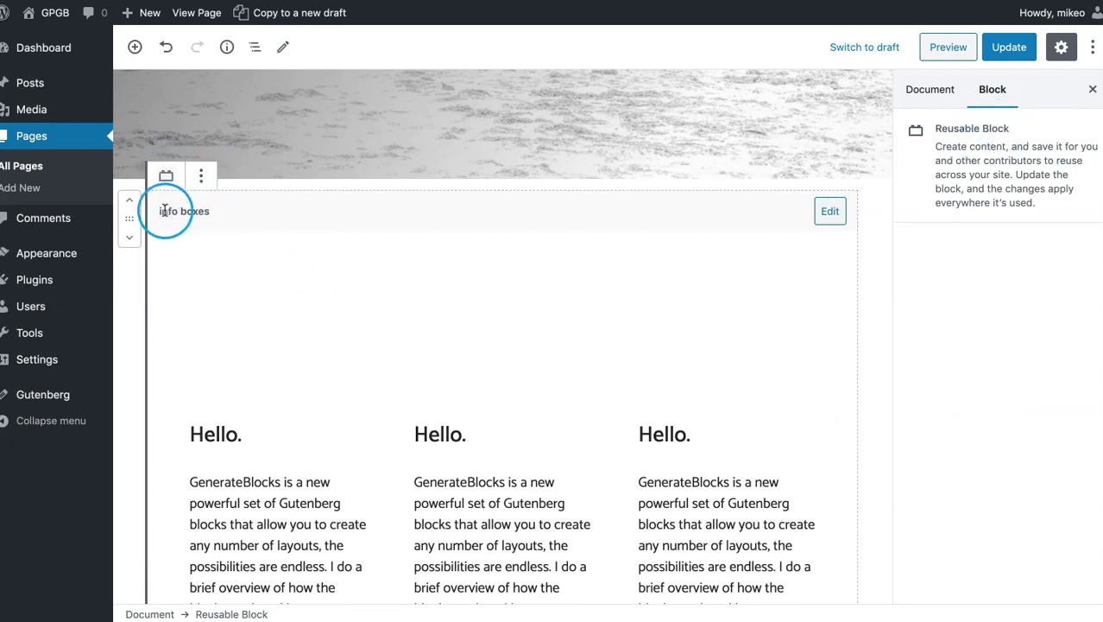
scroll(406, 250, "down", 3)
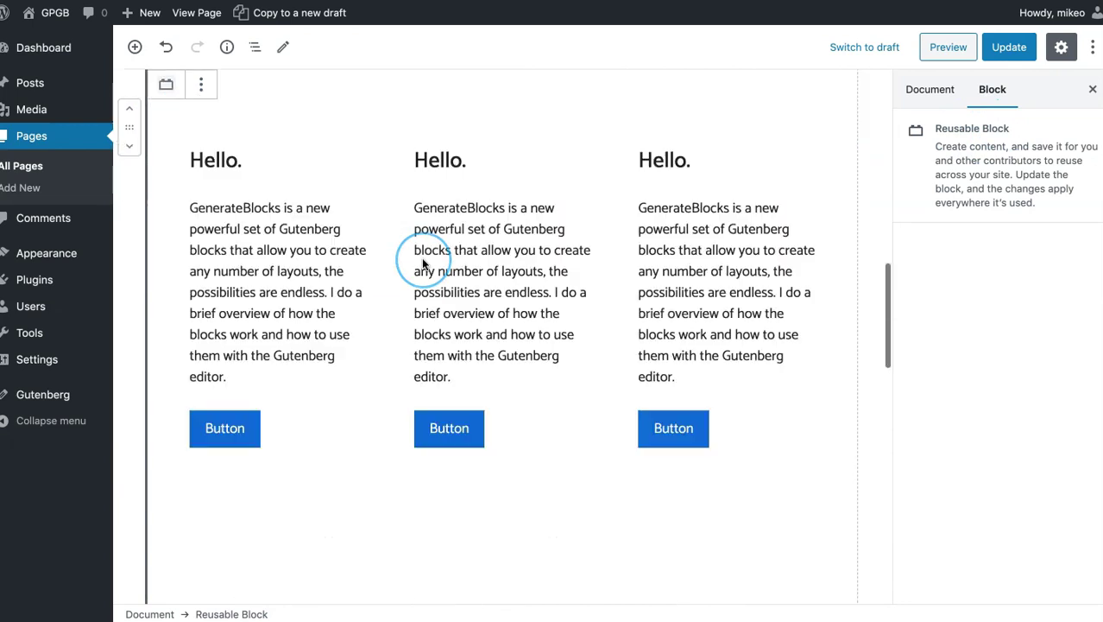
Convert the lower "info boxes" reusable block on the page to a regular block.
scroll(423, 263, "up", 2)
scroll(291, 251, "down", 3)
scroll(291, 252, "up", 4)
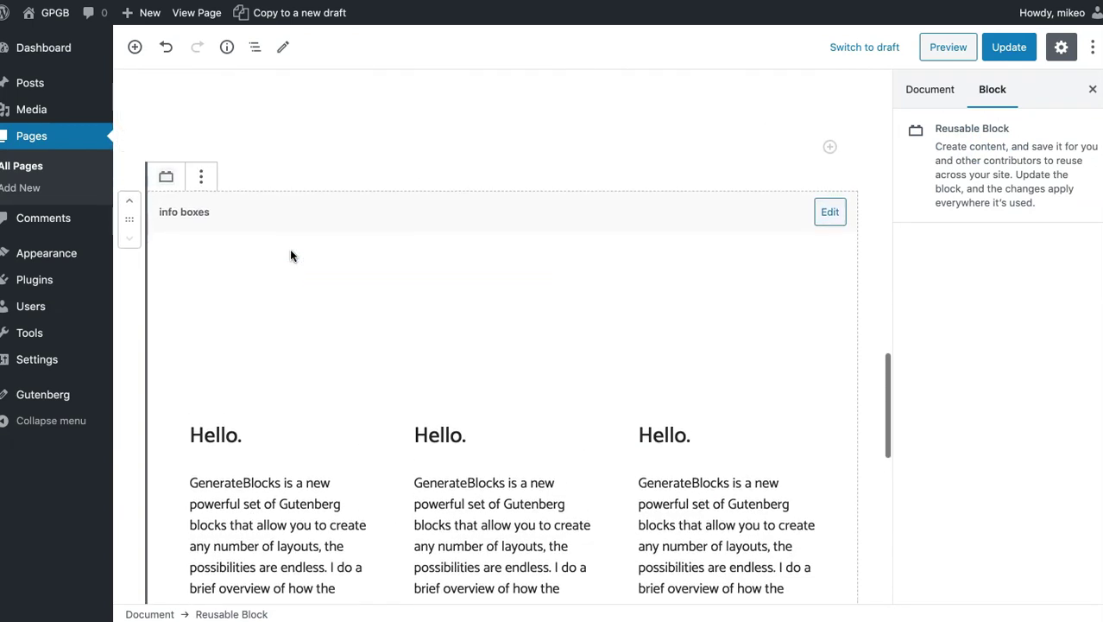
left_click(201, 177)
left_click(246, 334)
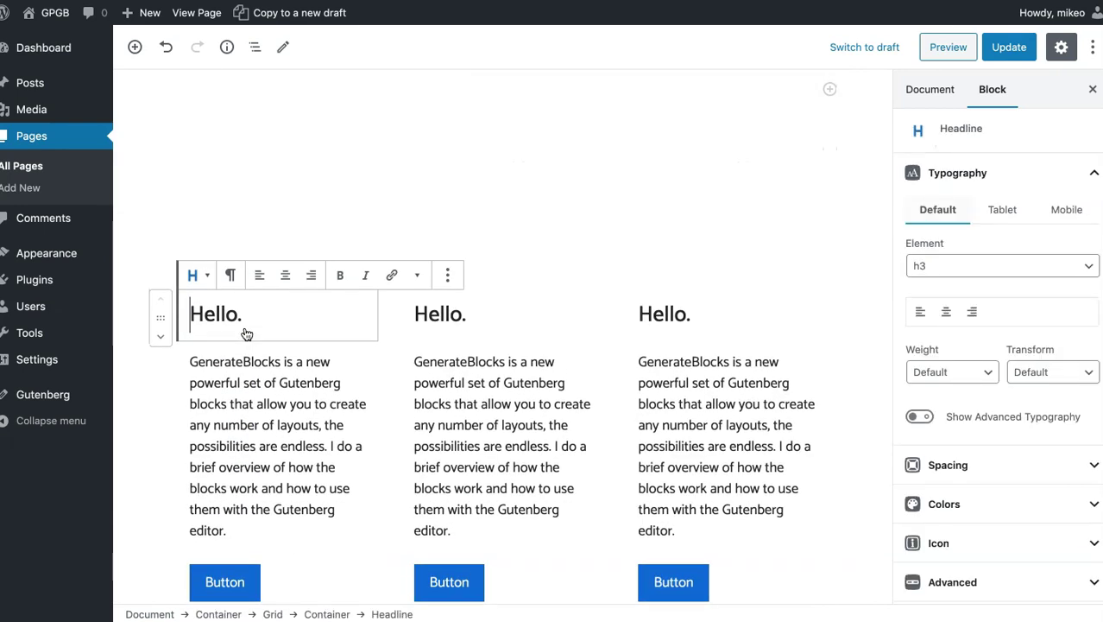
Inspect the block structure of the converted three-column section and select its outermost Container.
left_click(255, 47)
left_click(256, 217)
left_click(259, 110)
scroll(328, 198, "up", 4)
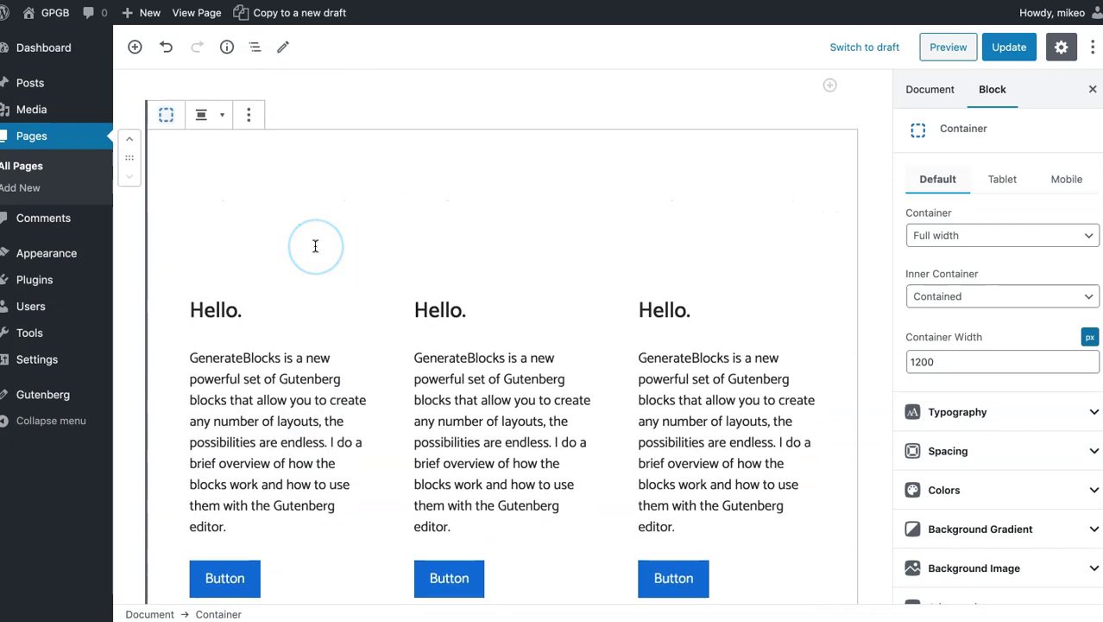
scroll(316, 246, "up", 1)
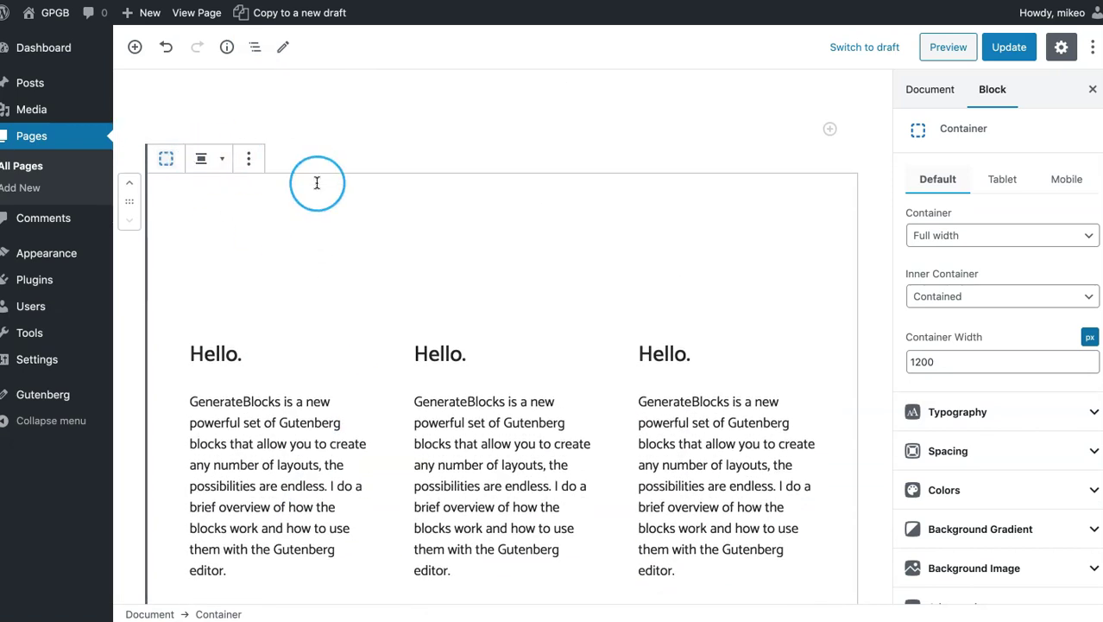
Select the upper "info boxes" reusable block, leaving it reusable, and update the page.
scroll(317, 183, "up", 9)
left_click(223, 463)
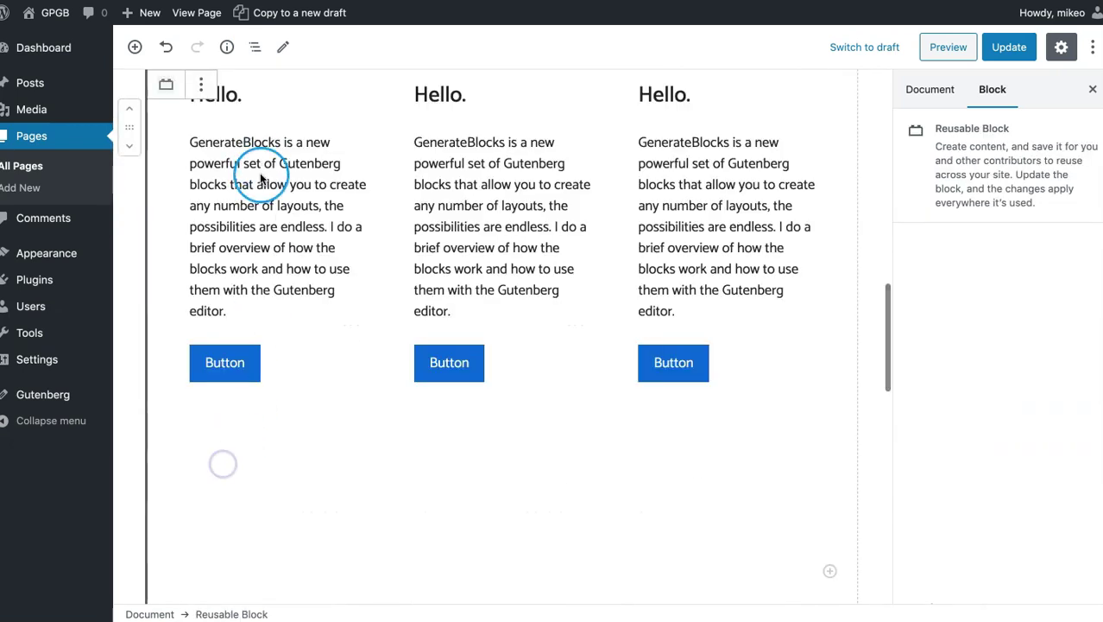
scroll(262, 190, "up", 6)
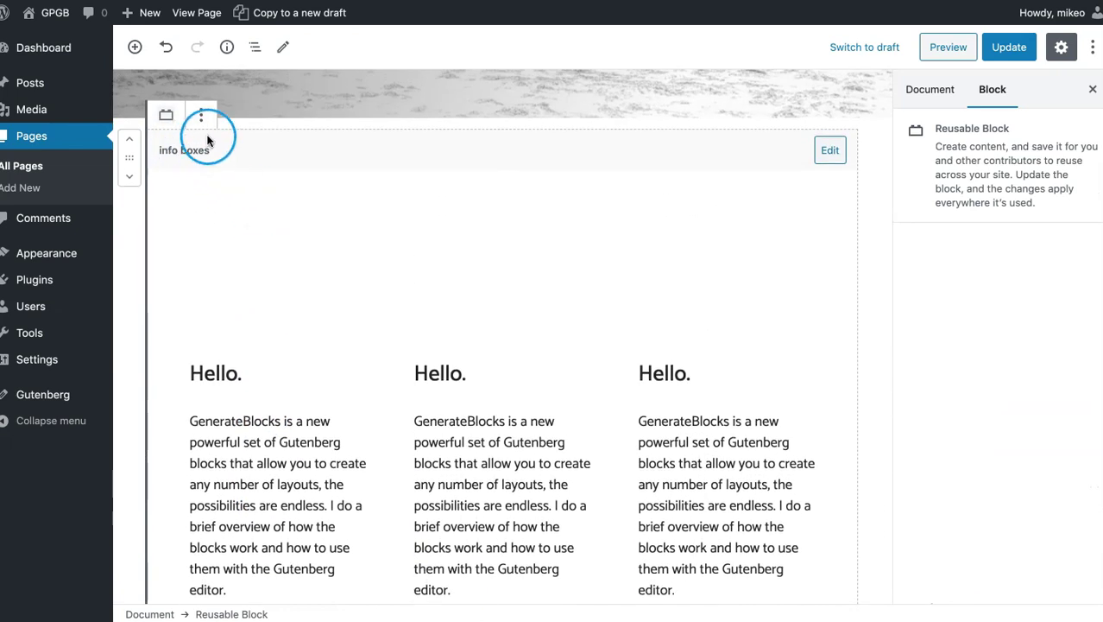
scroll(375, 273, "down", 3)
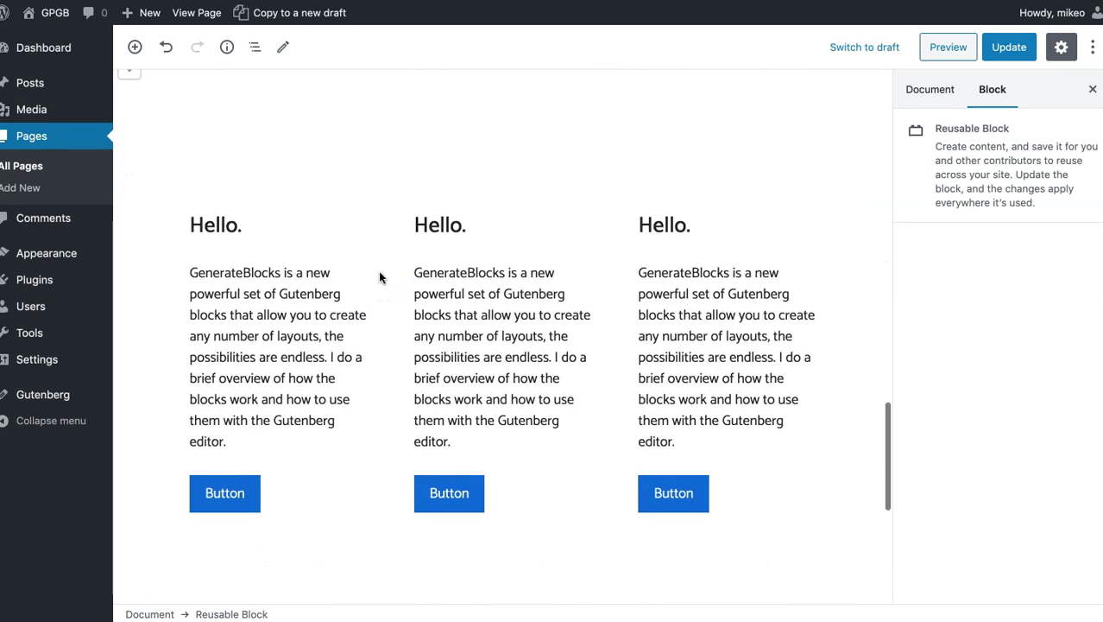
left_click(561, 179)
scroll(408, 222, "down", 5)
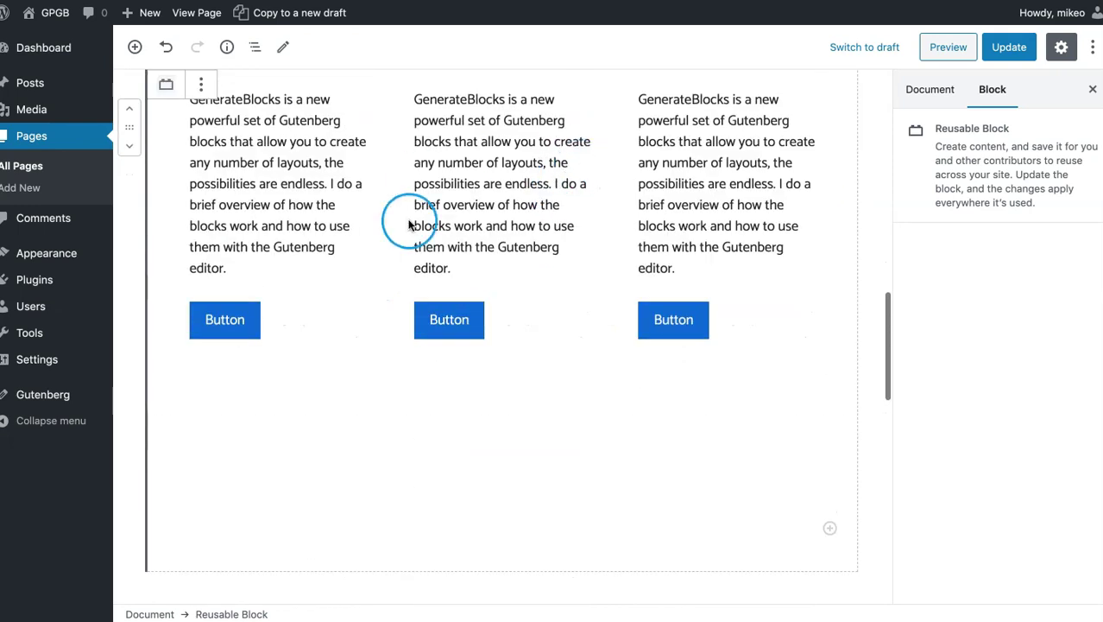
left_click(1020, 44)
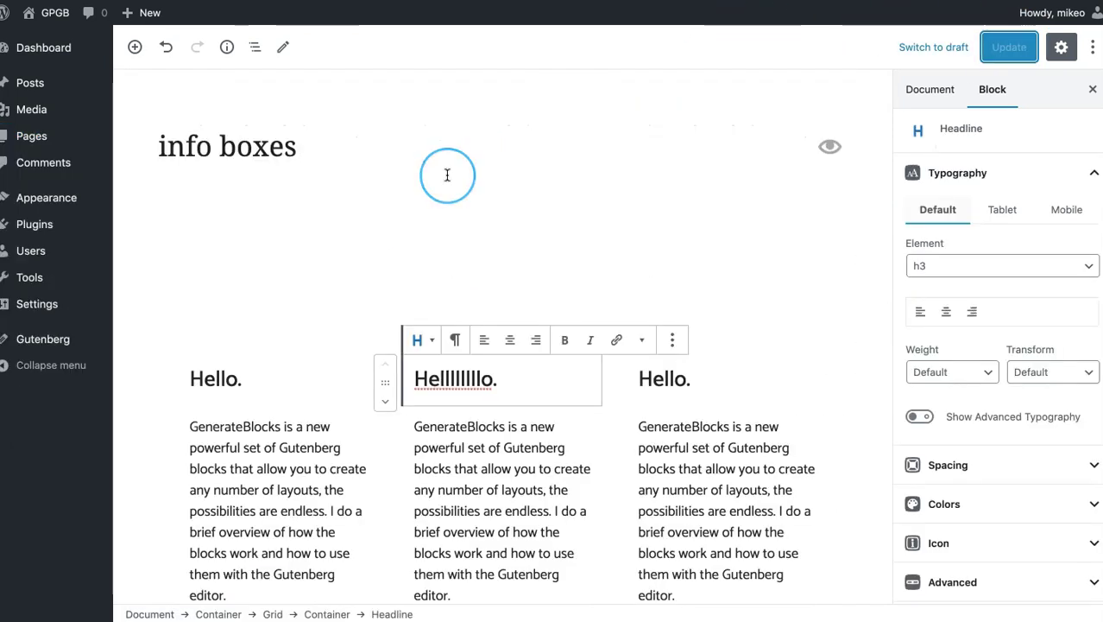
Open the list of all reusable blocks and move the "info boxes" block to the Trash.
scroll(447, 175, "down", 1)
scroll(447, 175, "up", 1)
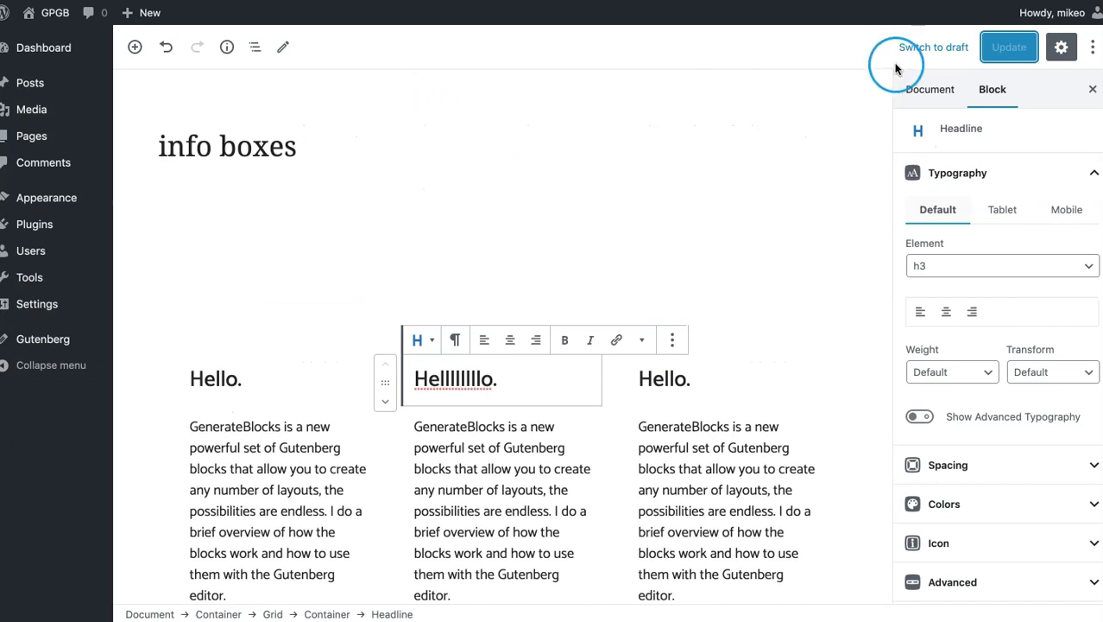
left_click(1093, 50)
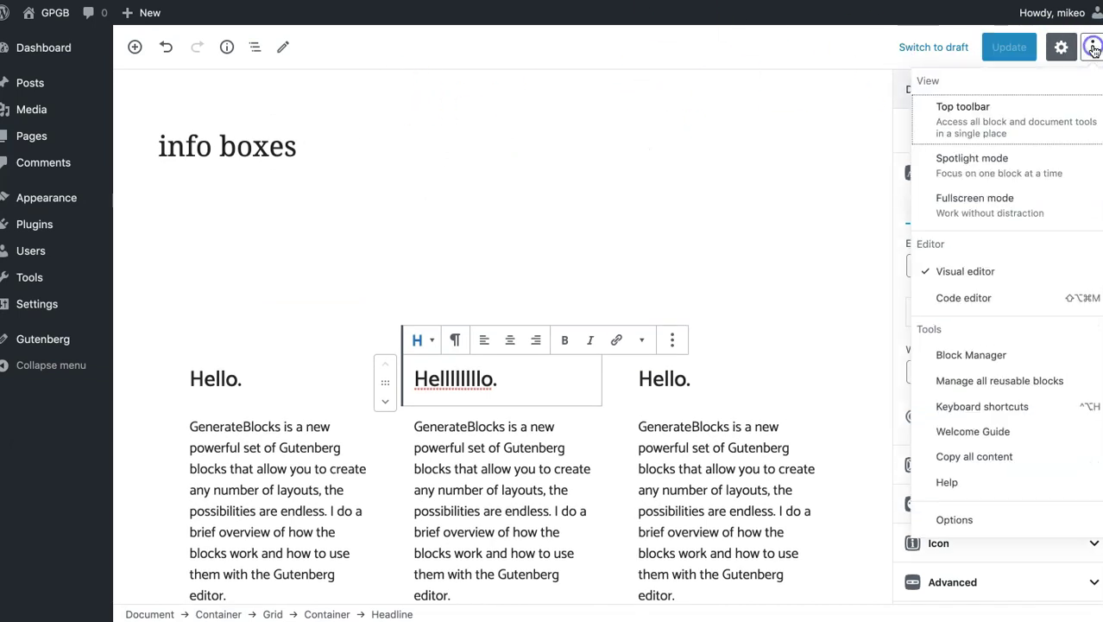
left_click(1017, 380)
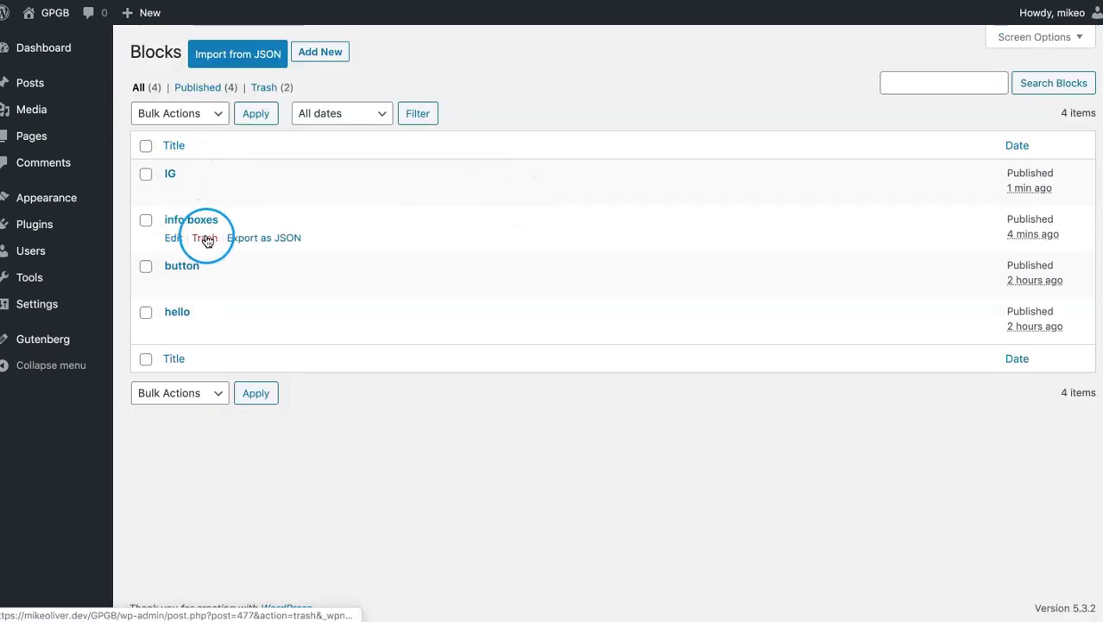
left_click(206, 238)
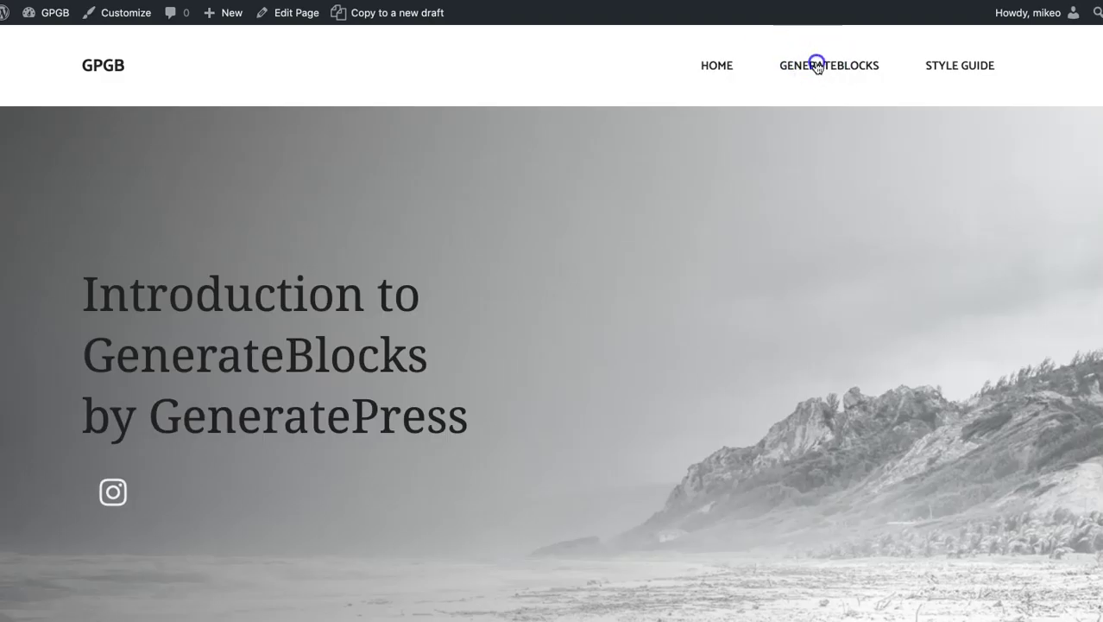
Reload the live GenerateBlocks page and check which info box sections it shows below the hero.
left_click(817, 66)
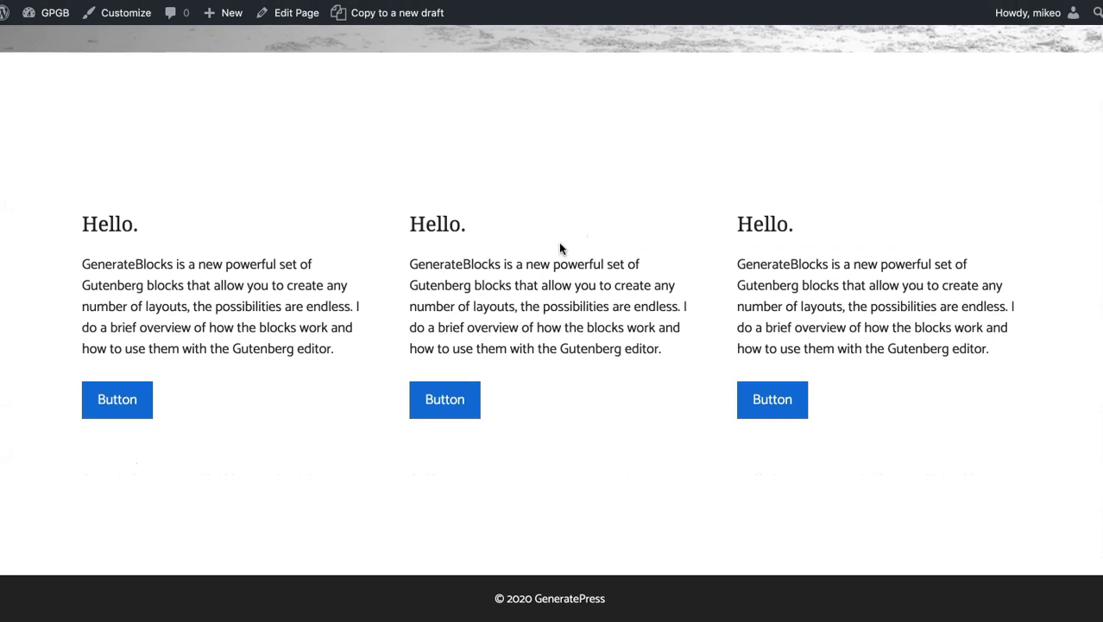
scroll(559, 242, "up", 5)
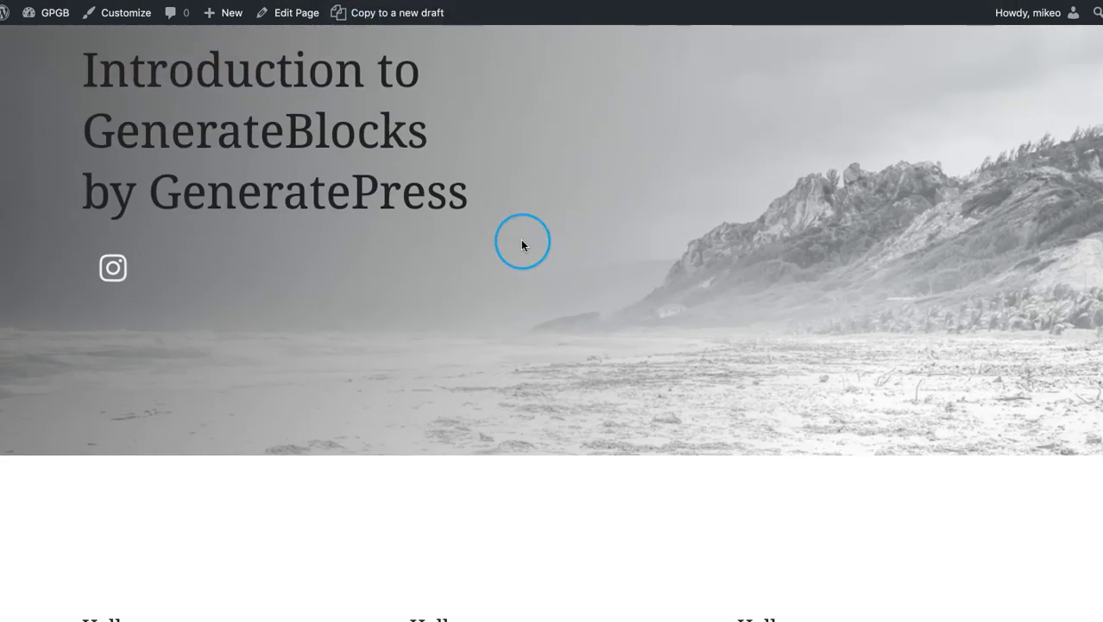
scroll(521, 245, "down", 5)
scroll(488, 152, "up", 6)
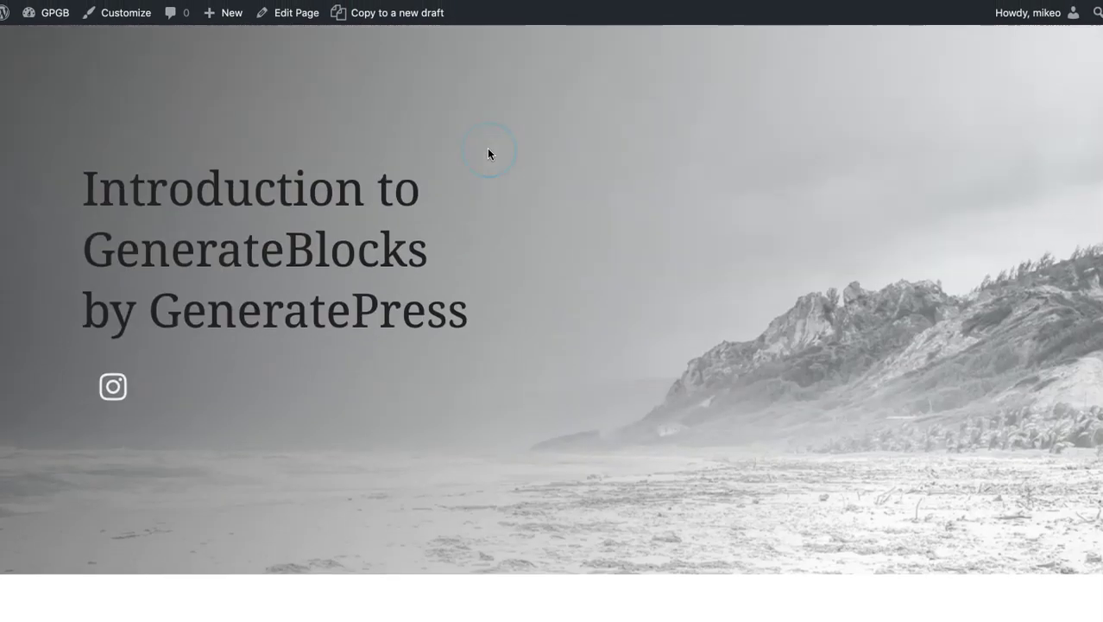
scroll(488, 153, "up", 1)
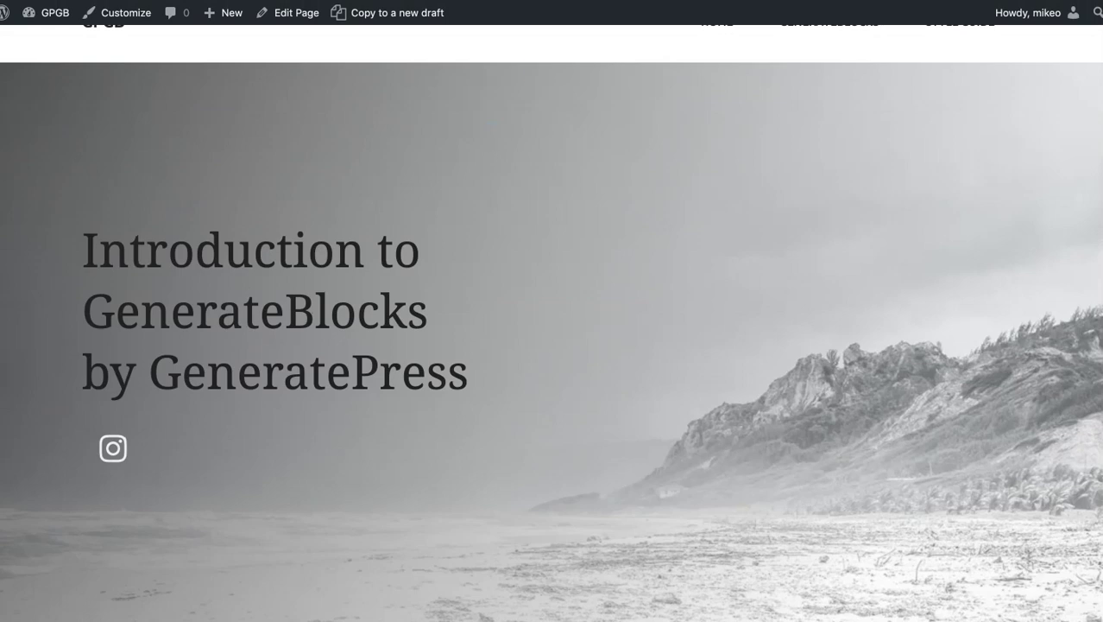
Compare the remaining entries in the reusable blocks list with the sections on the live page.
left_click(598, 51)
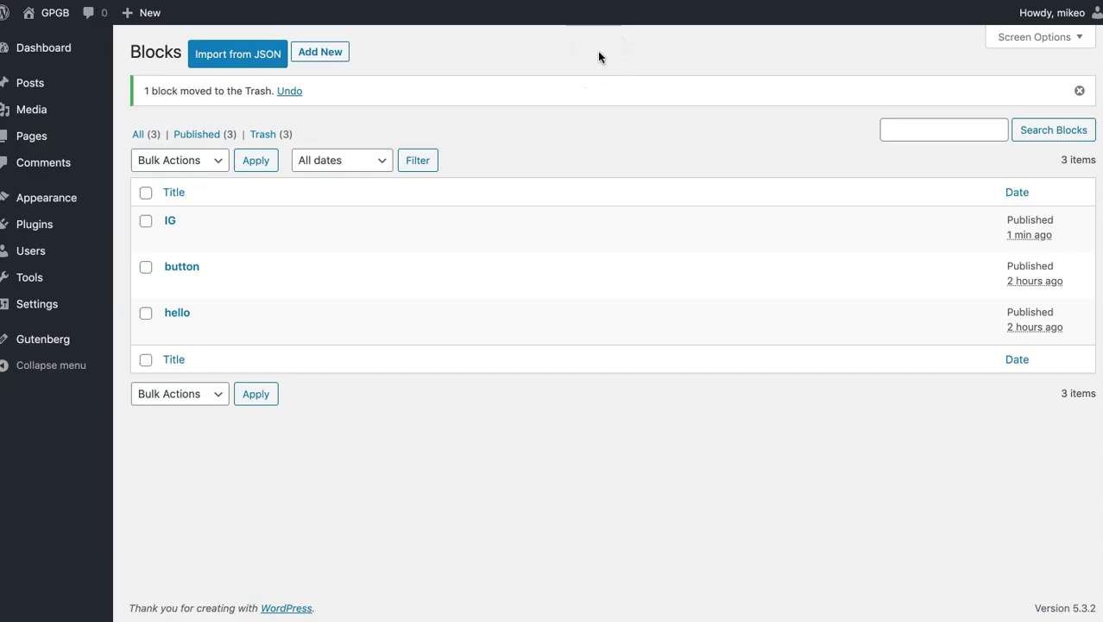
left_click(537, 2)
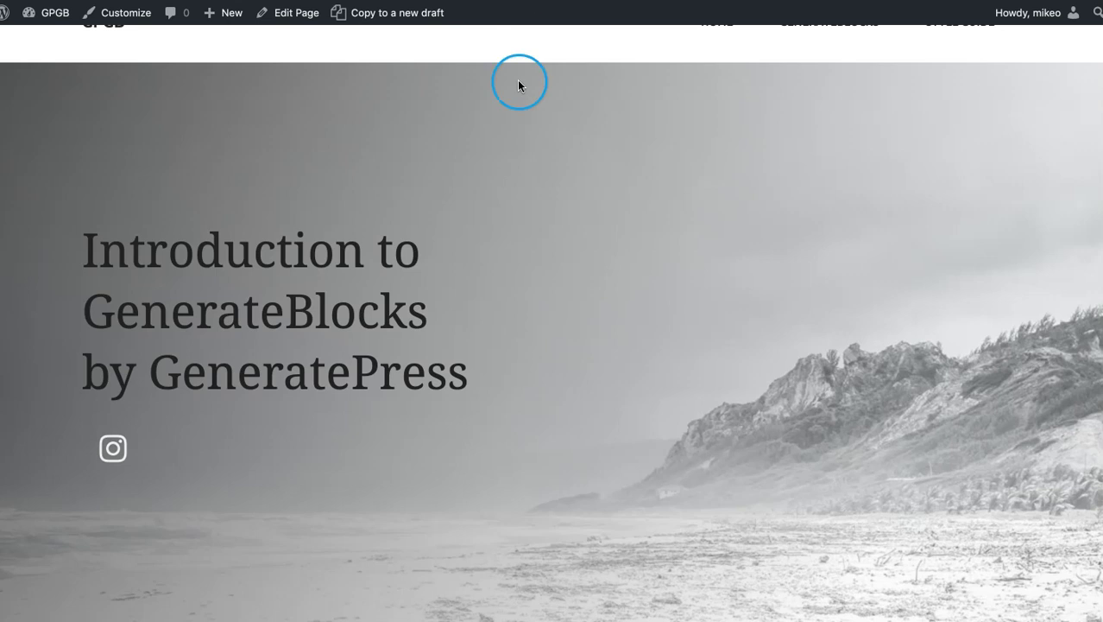
scroll(519, 166, "down", 3)
scroll(519, 166, "up", 4)
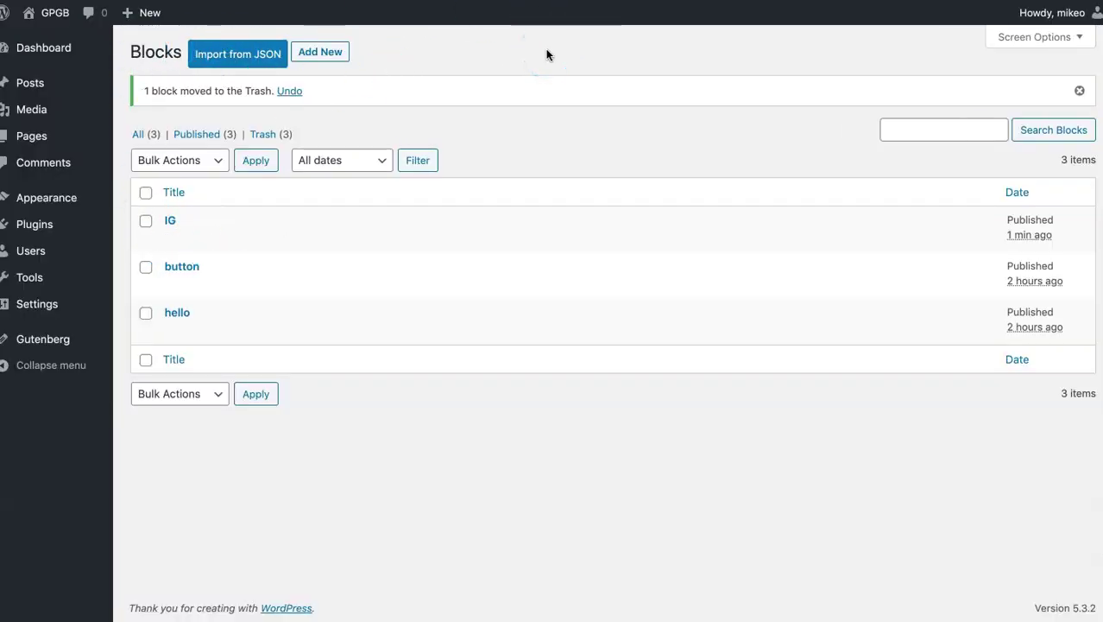
mouse_move(184, 230)
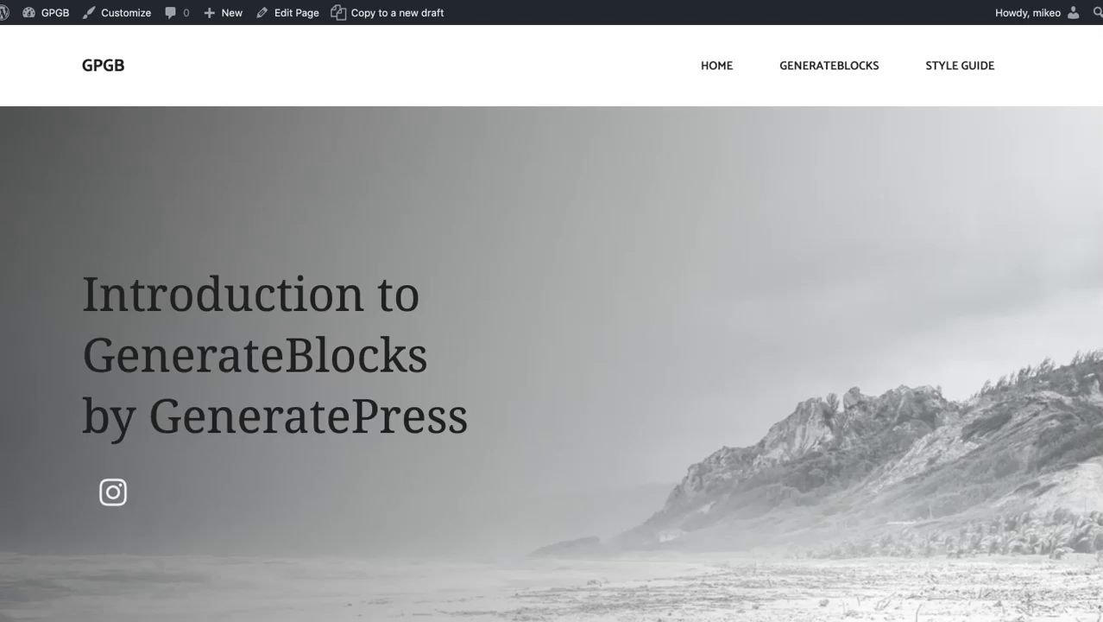
Review the live GenerateBlocks page from the hero section down to the three columns and footer.
scroll(544, 134, "down", 5)
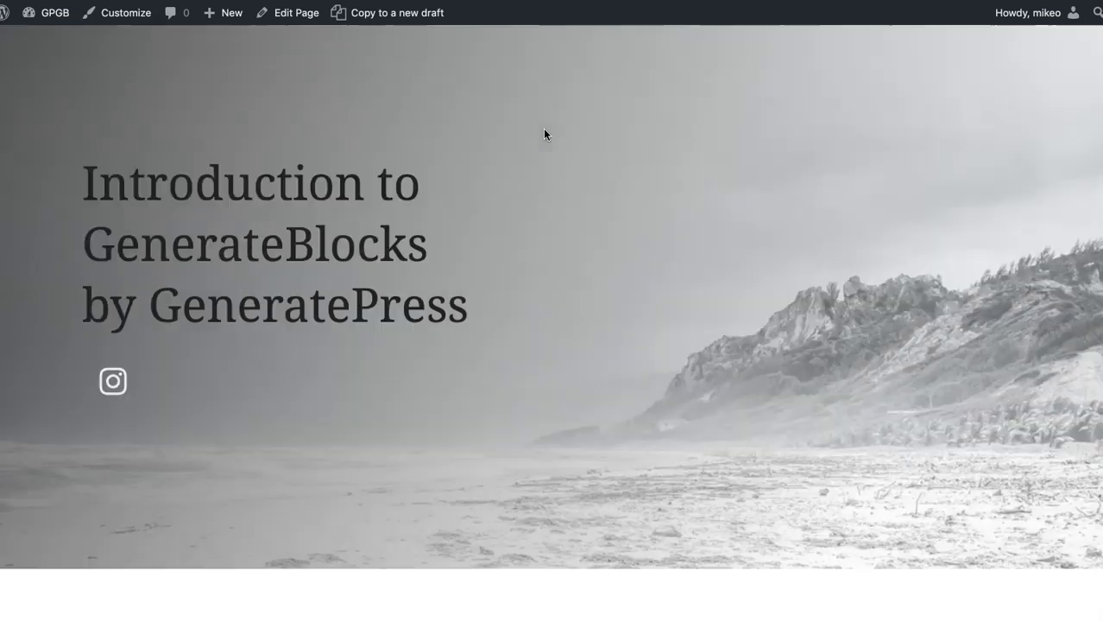
scroll(544, 134, "down", 1)
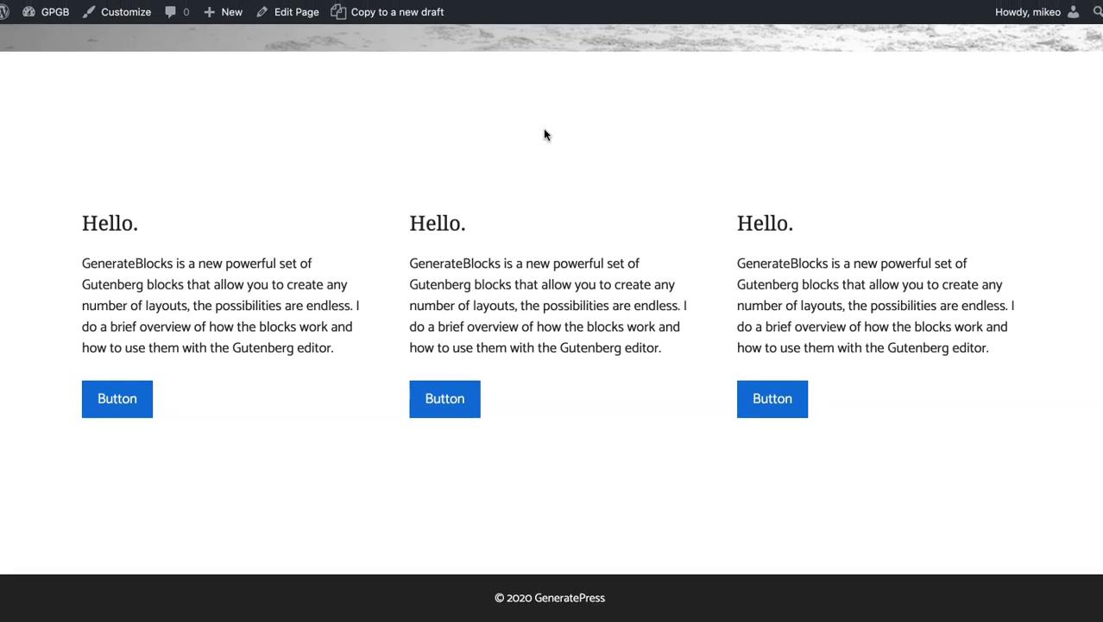
scroll(544, 134, "up", 8)
scroll(543, 134, "down", 6)
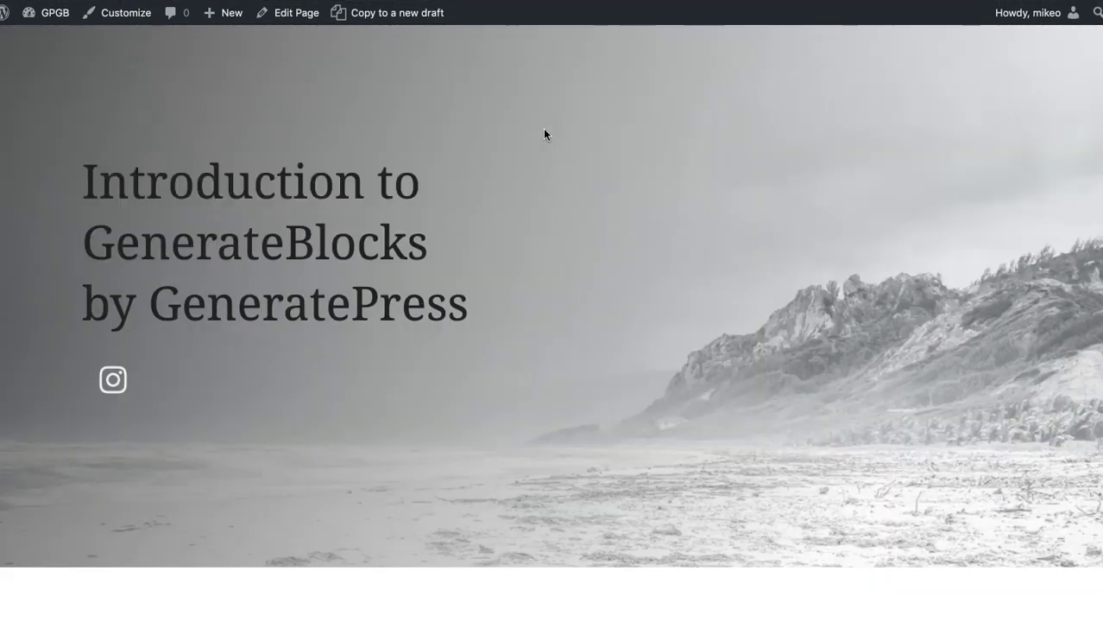
scroll(544, 134, "up", 8)
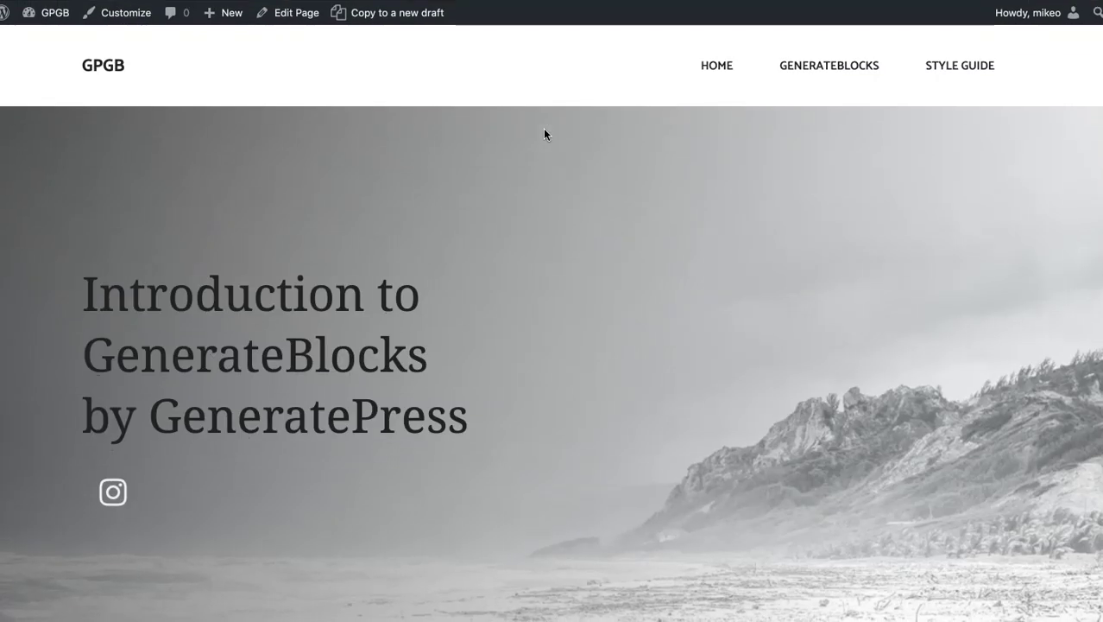
scroll(543, 134, "down", 5)
scroll(543, 134, "down", 3)
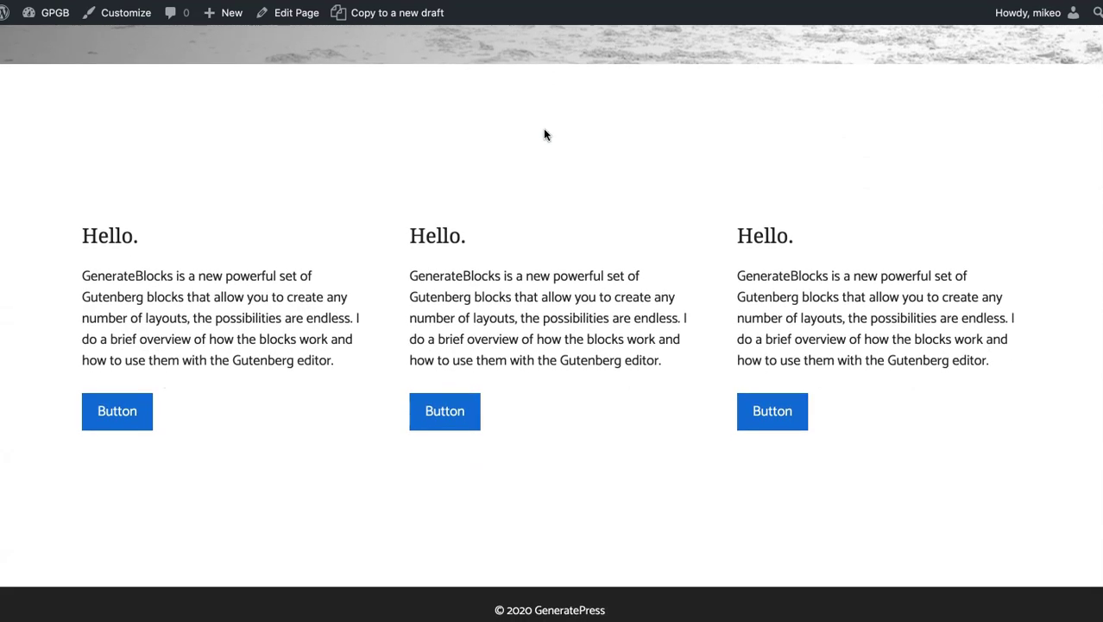
scroll(544, 133, "up", 8)
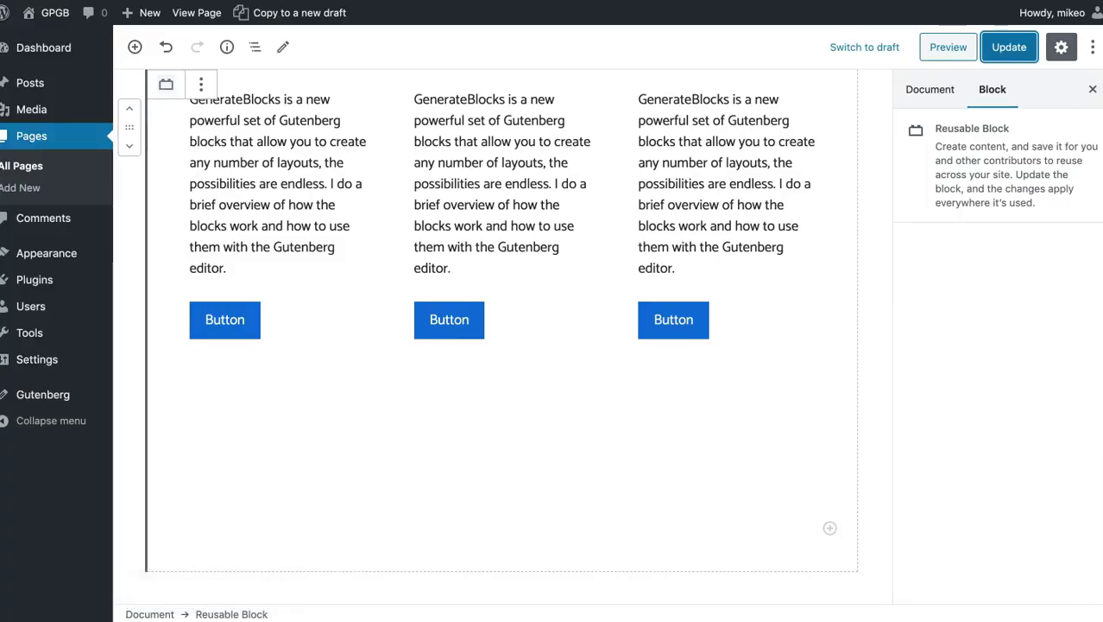
Return to the page editor and examine the page's blocks from the hero to the empty area below the last section.
left_click(515, 238)
scroll(523, 243, "up", 8)
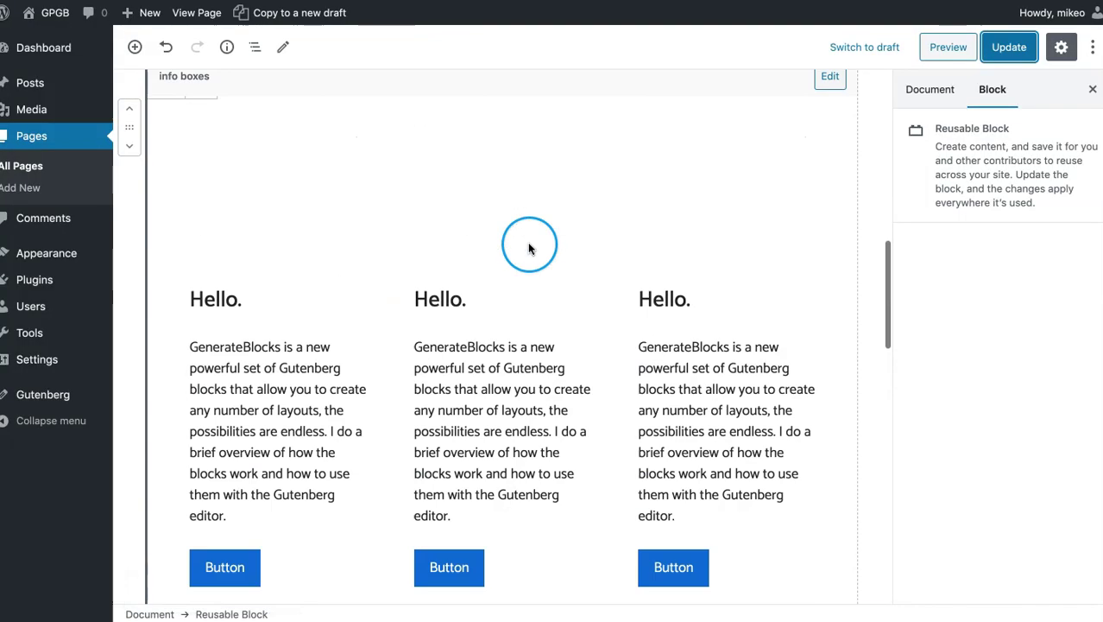
scroll(786, 187, "up", 5)
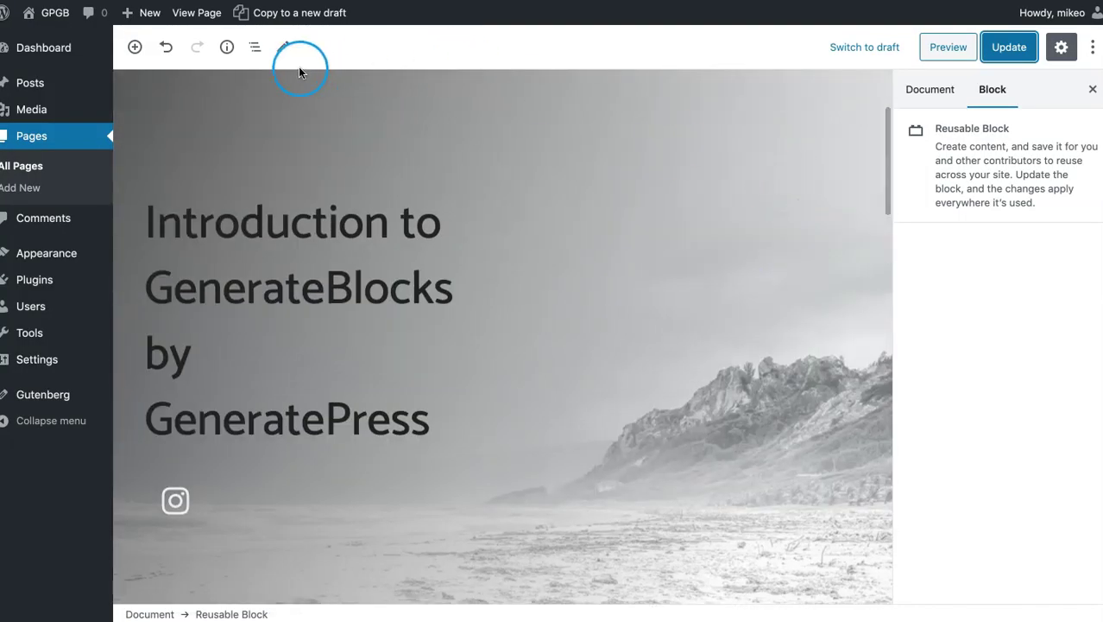
left_click(255, 47)
left_click(383, 34)
scroll(384, 39, "down", 2)
scroll(315, 312, "down", 6)
scroll(315, 311, "down", 6)
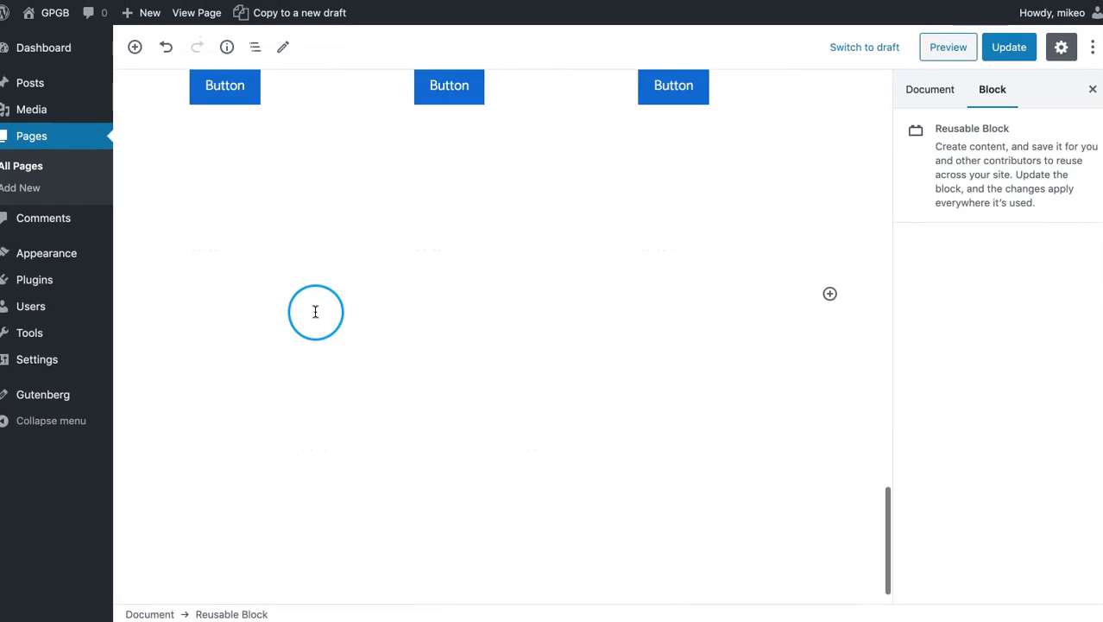
left_click(259, 521)
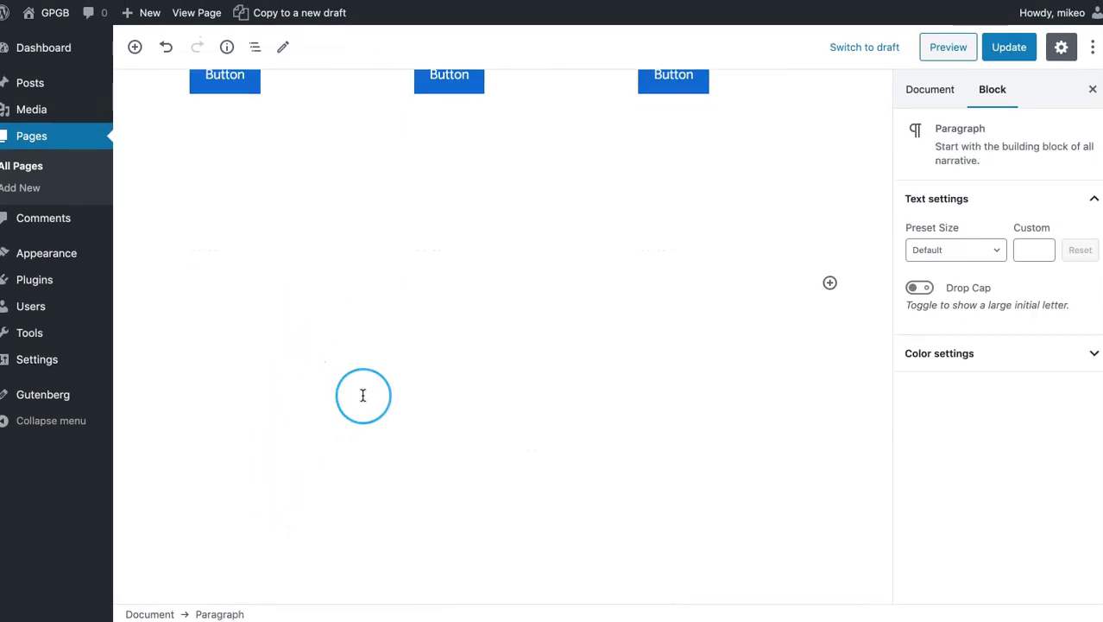
scroll(363, 395, "up", 20)
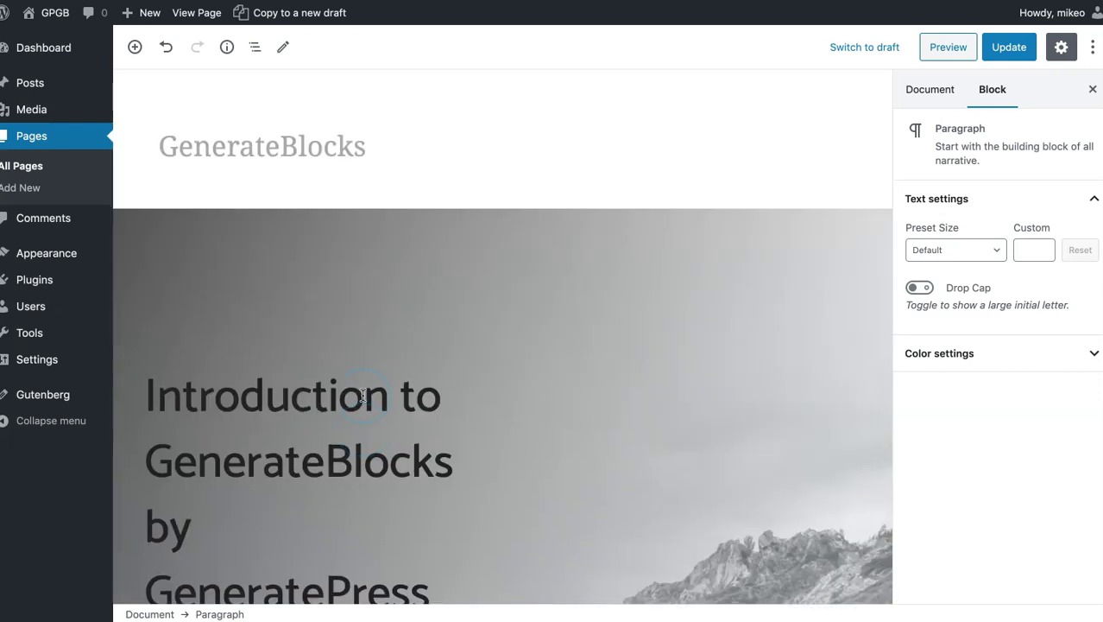
Examine the page's block structure and the nested blocks of the hero section, selecting its outer Container.
left_click(254, 49)
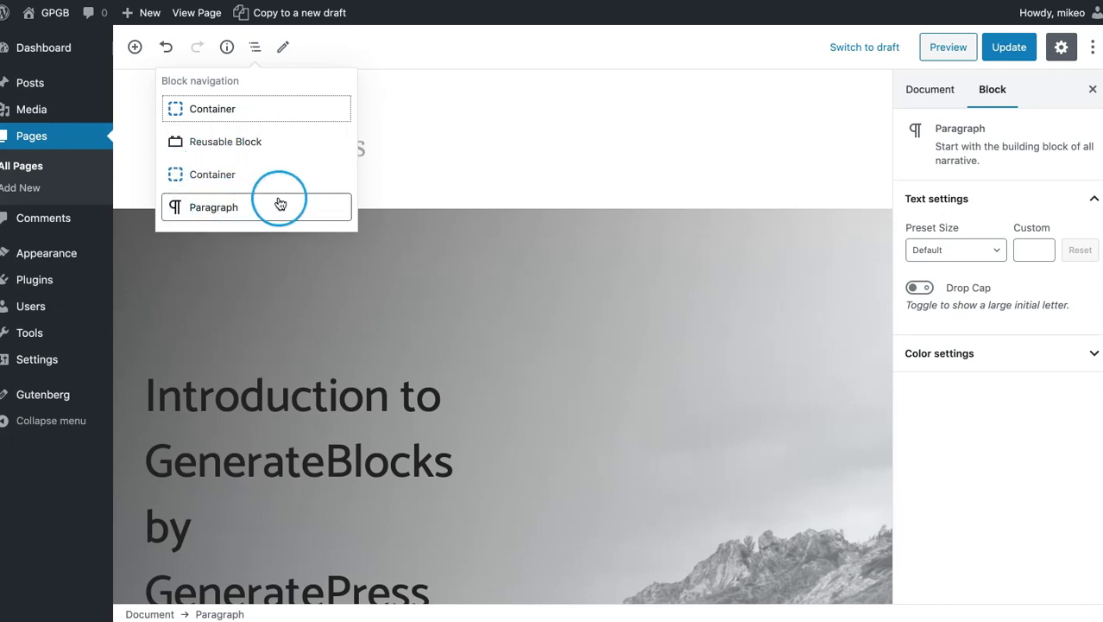
left_click(205, 108)
left_click(255, 46)
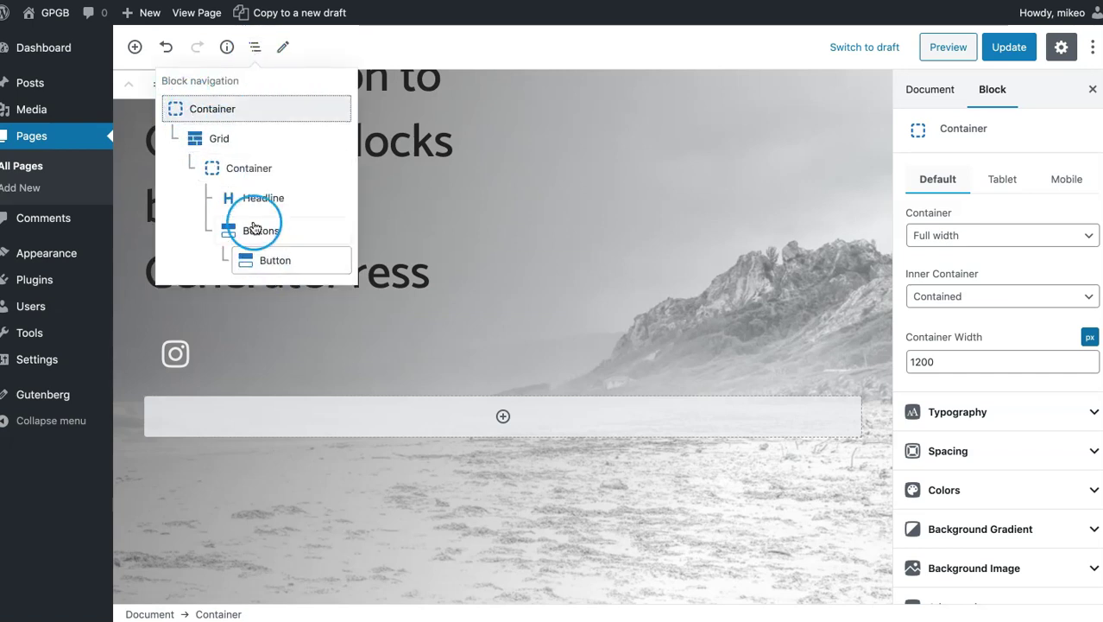
left_click(192, 123)
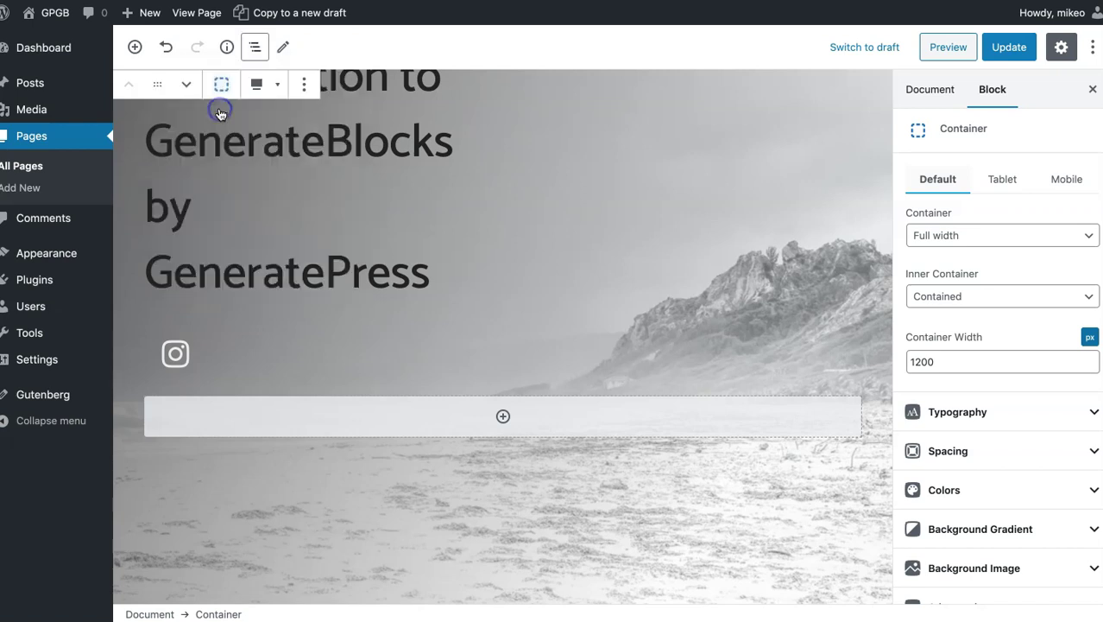
Examine the hero Grid's gap and alignment settings for the default, tablet and mobile views.
left_click(252, 49)
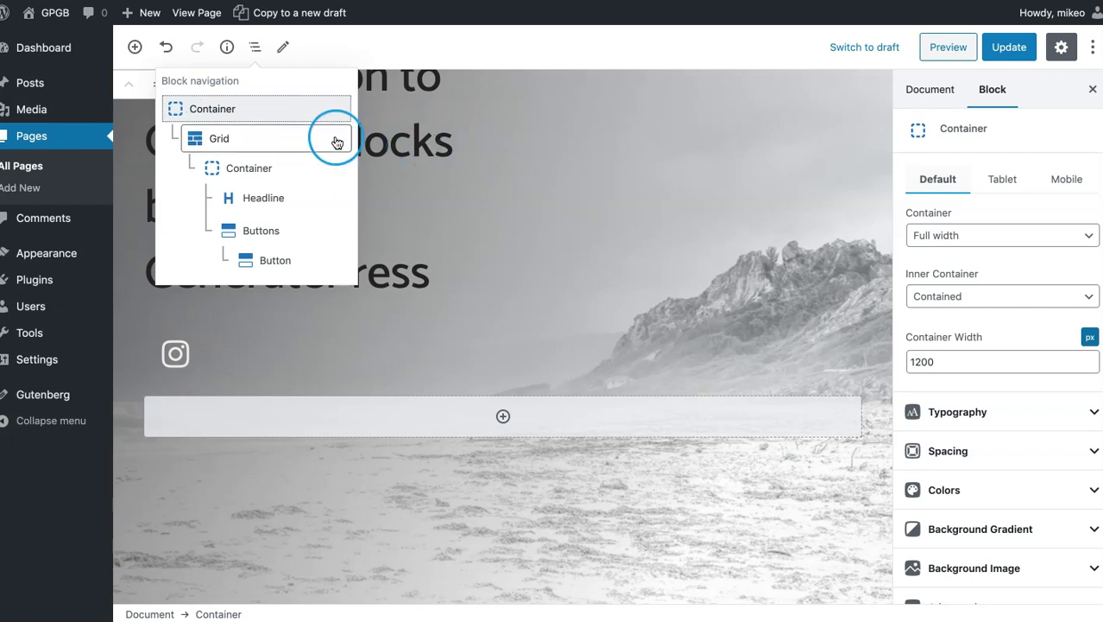
left_click(208, 138)
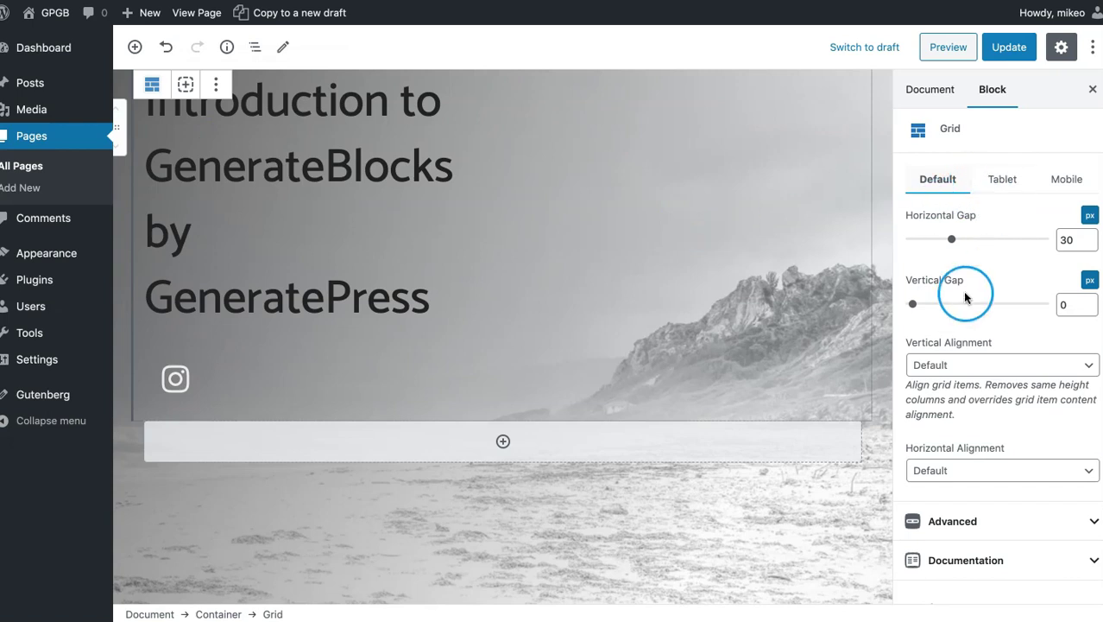
left_click(1005, 177)
left_click(1067, 176)
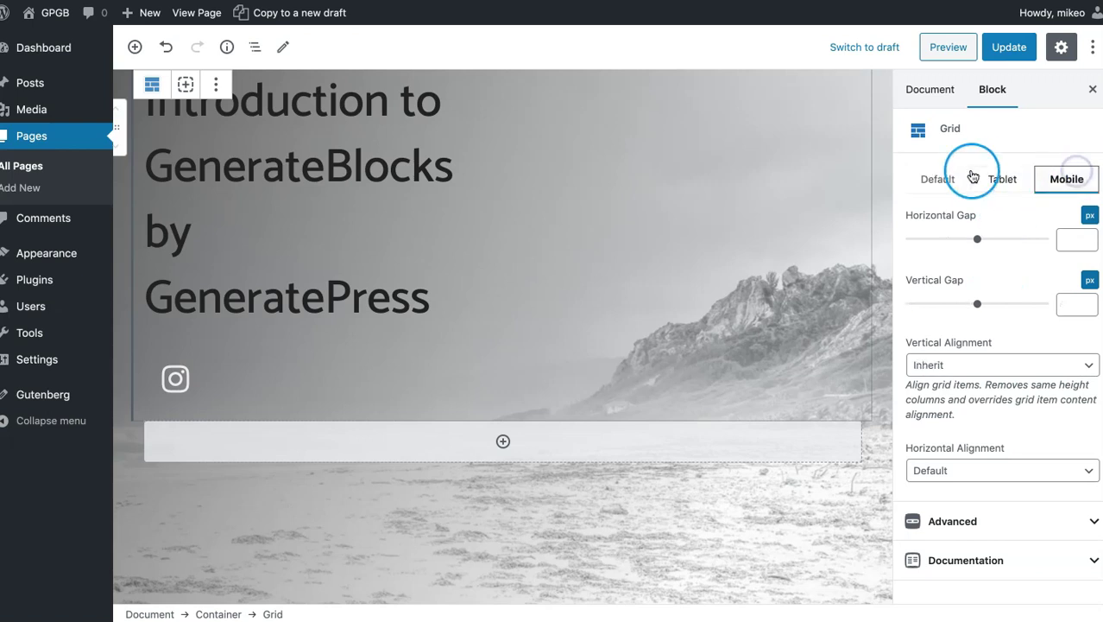
left_click(941, 177)
View the hero's outer Container spacing settings and review the three-column section beneath it.
scroll(597, 268, "up", 5)
left_click(254, 47)
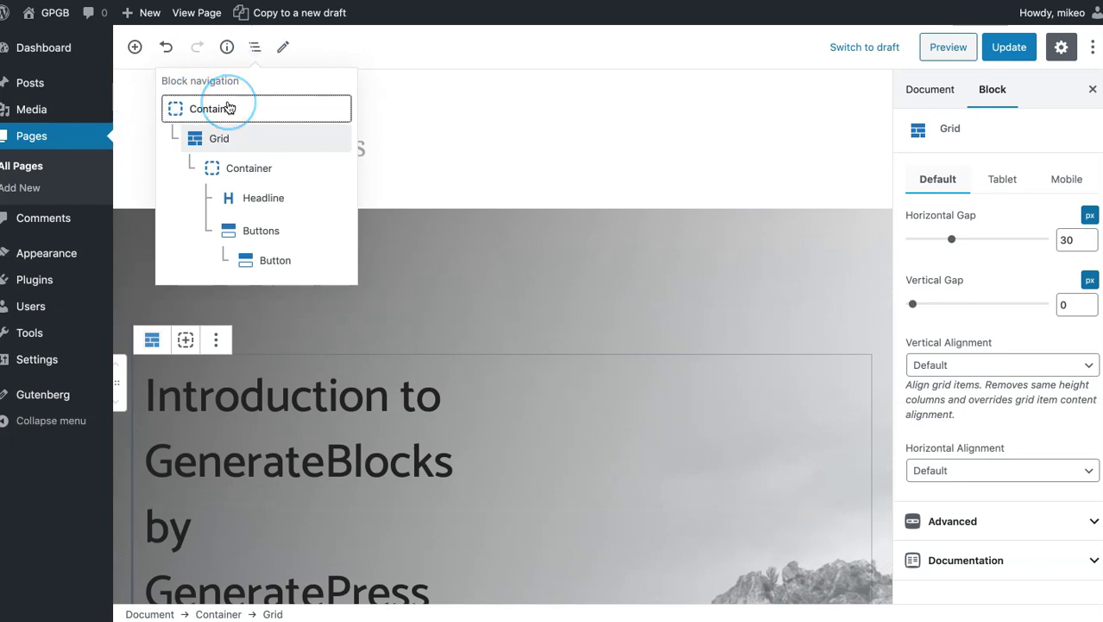
left_click(229, 105)
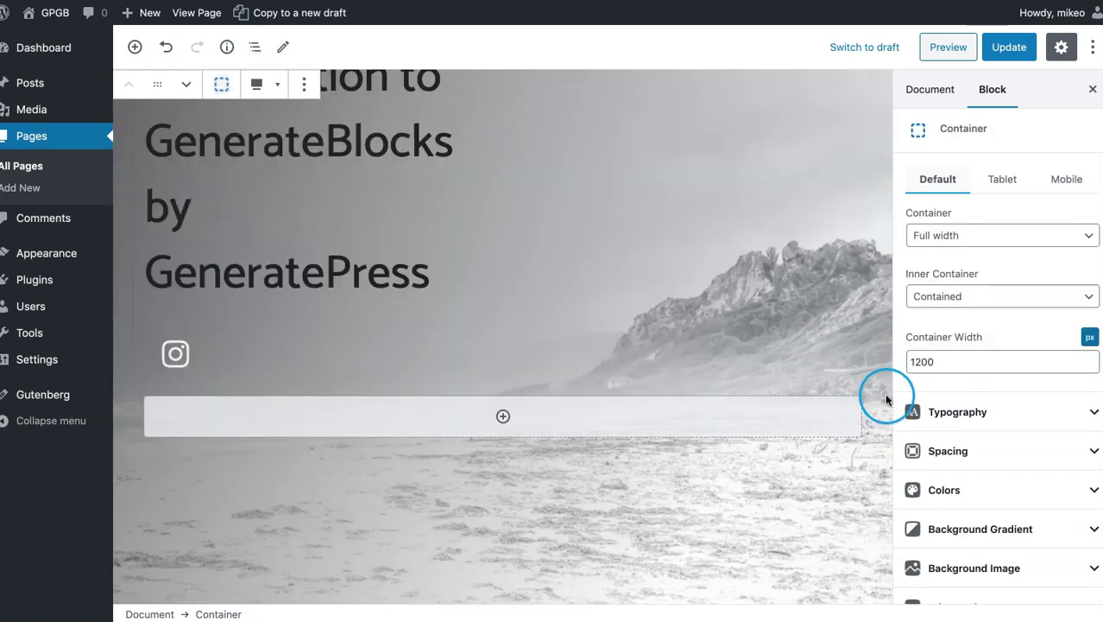
left_click(949, 449)
scroll(950, 450, "down", 1)
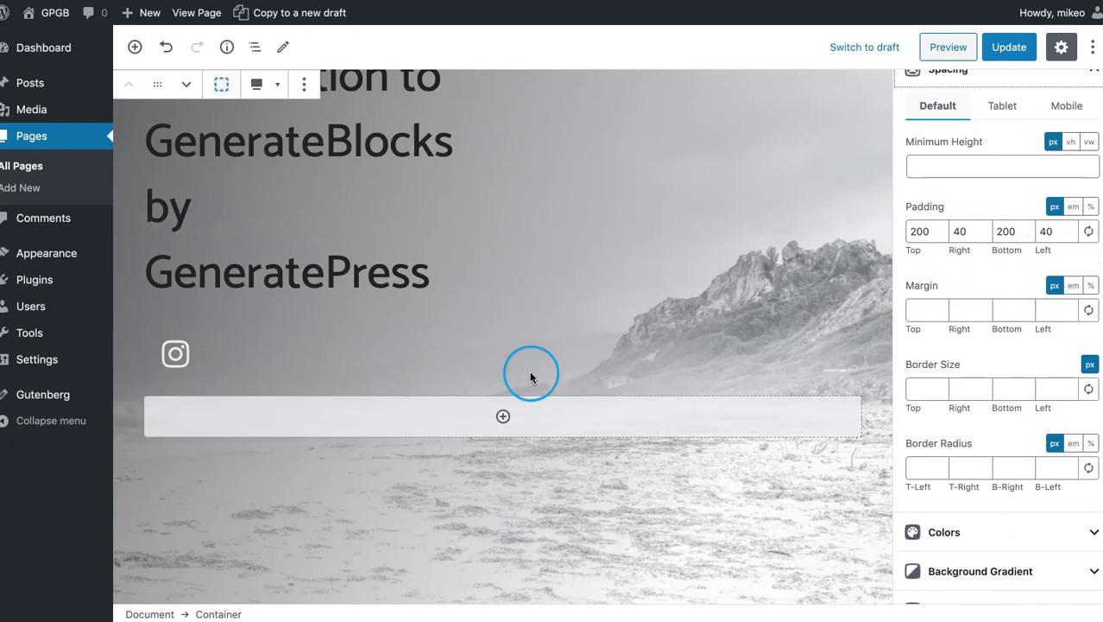
scroll(522, 216, "down", 3)
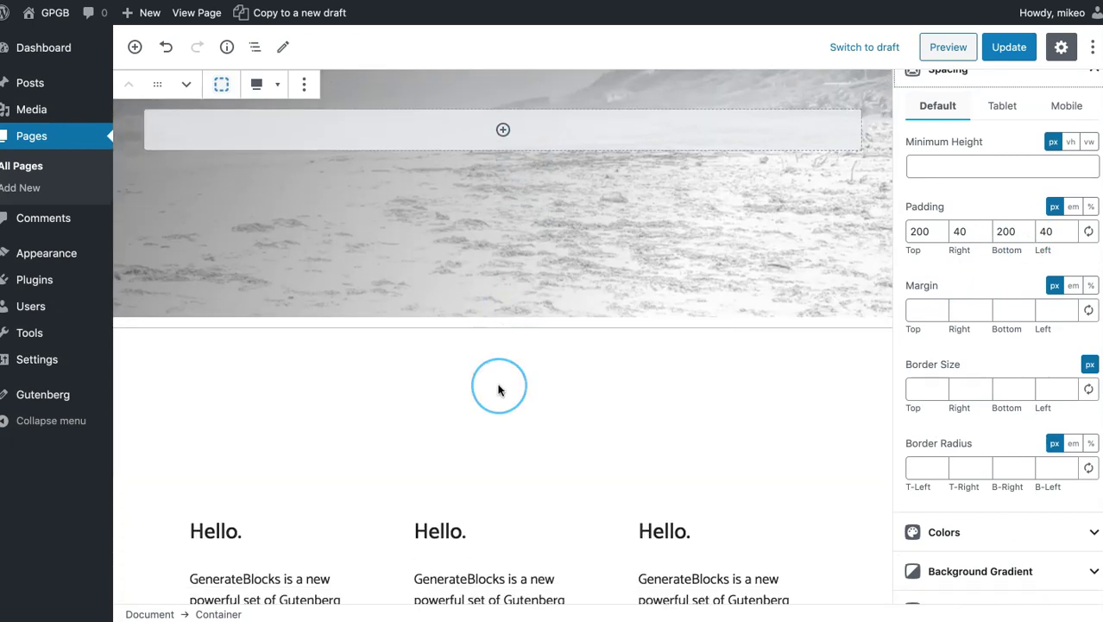
scroll(498, 389, "down", 2)
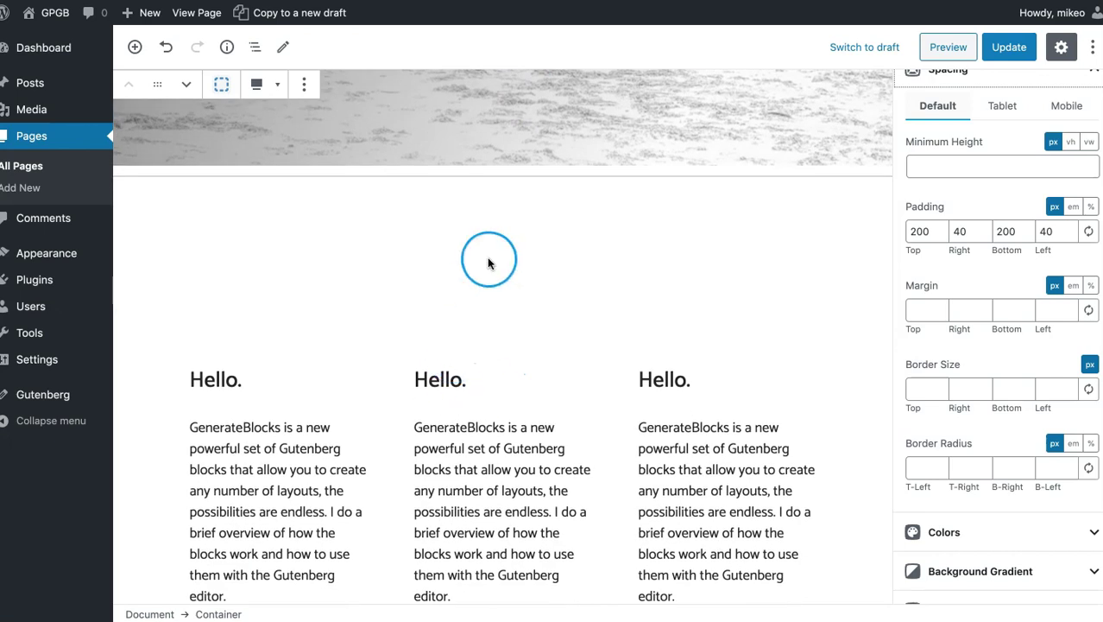
scroll(498, 578, "down", 2)
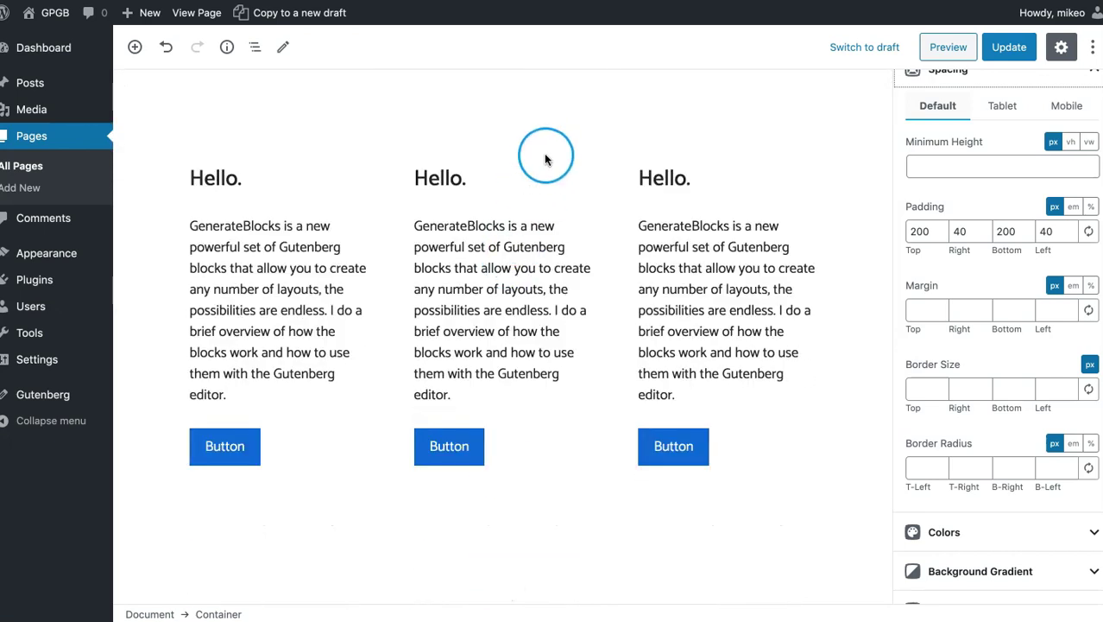
scroll(531, 254, "up", 2)
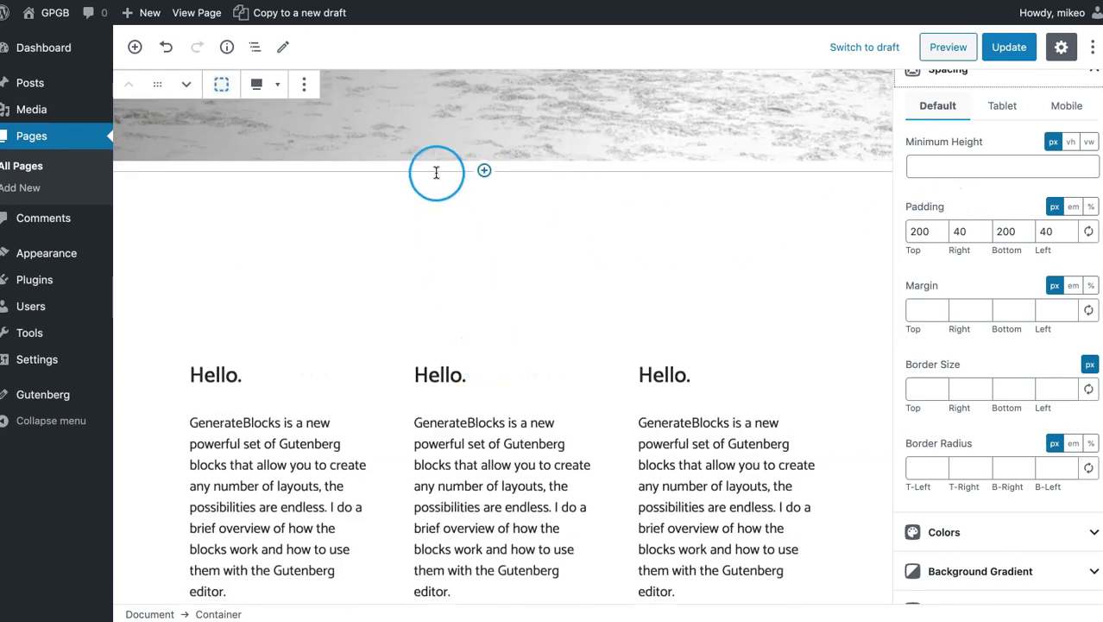
scroll(557, 243, "up", 6)
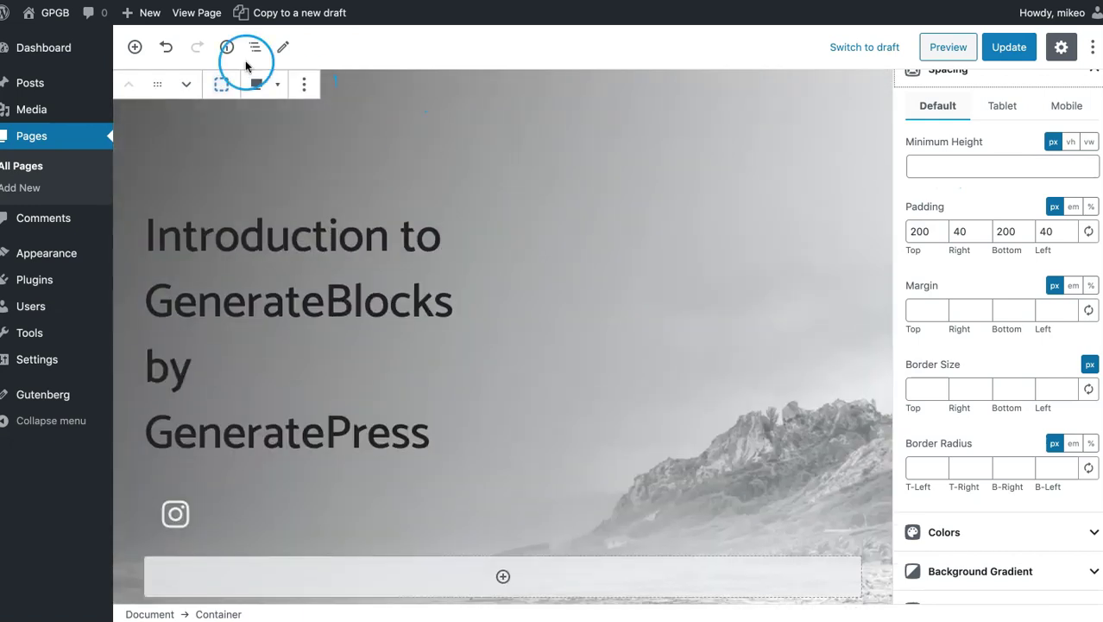
Select the hero section's Grid and look through the column sections further down the page.
left_click(255, 47)
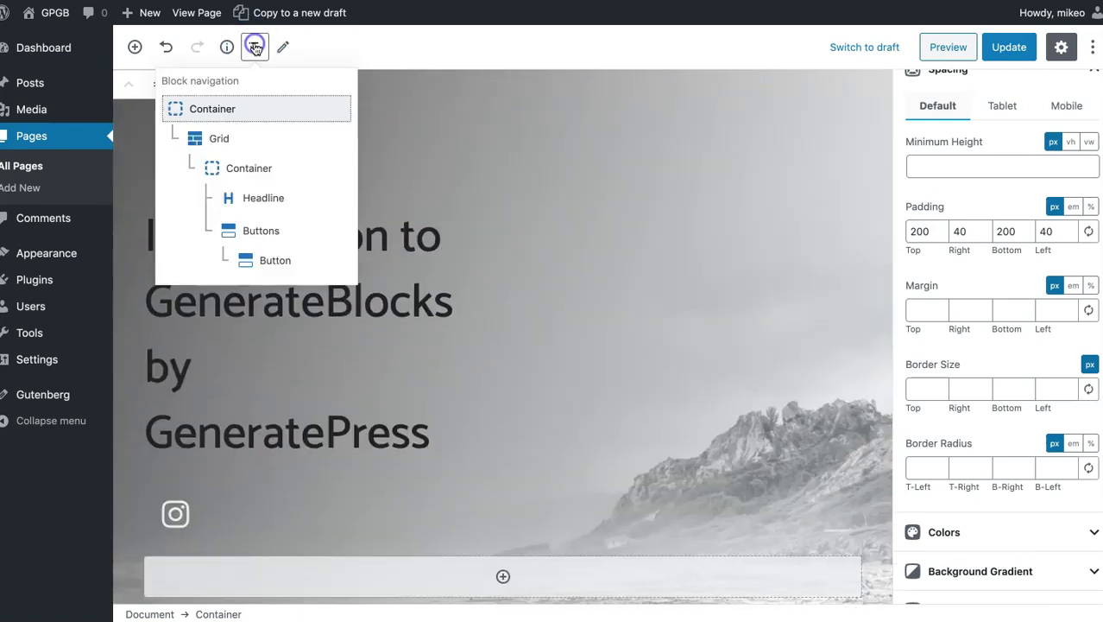
left_click(194, 139)
scroll(552, 254, "down", 5)
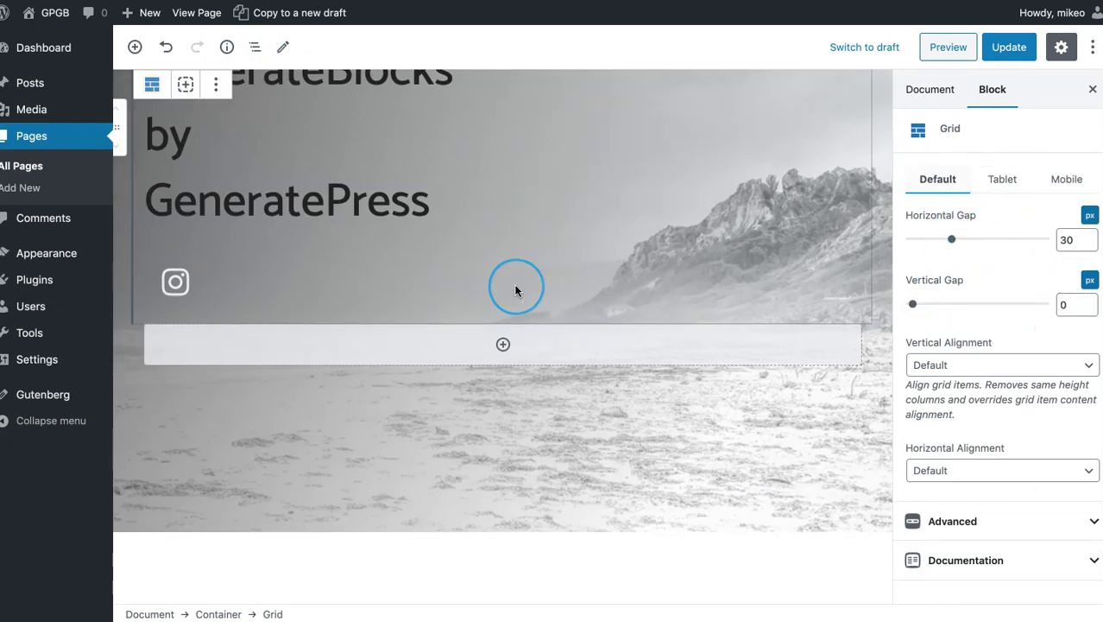
scroll(516, 290, "down", 8)
scroll(515, 290, "down", 5)
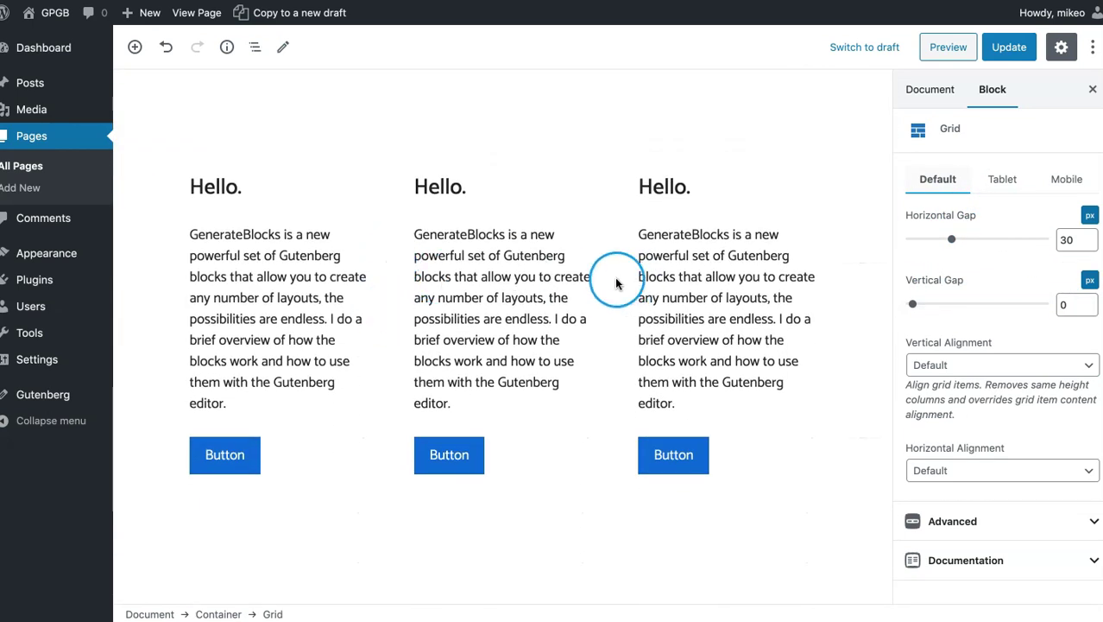
scroll(656, 263, "down", 9)
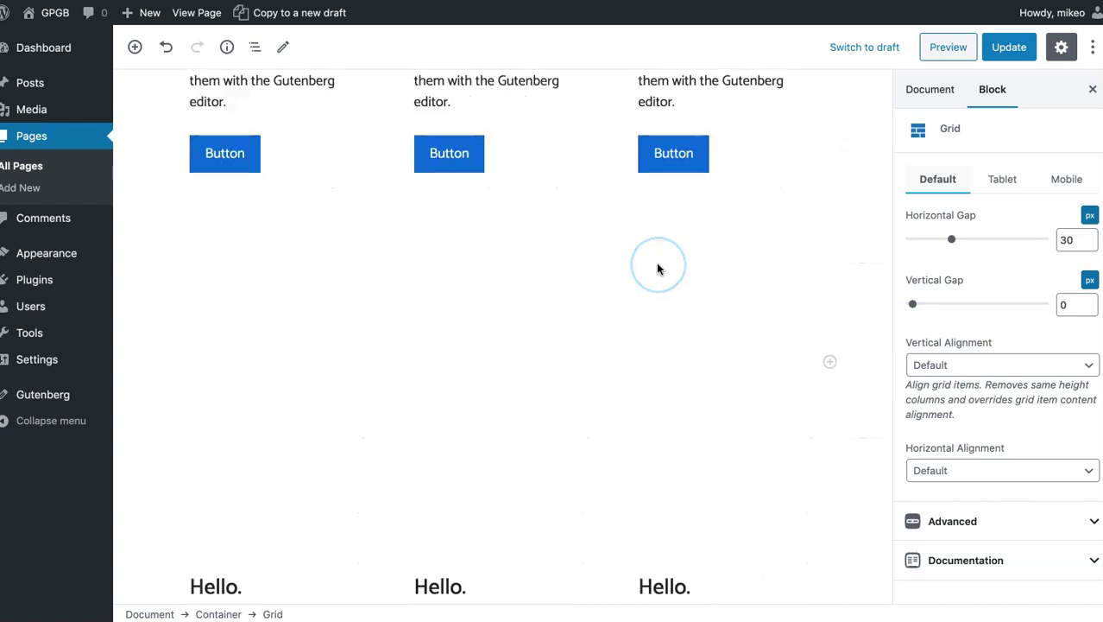
scroll(489, 279, "up", 15)
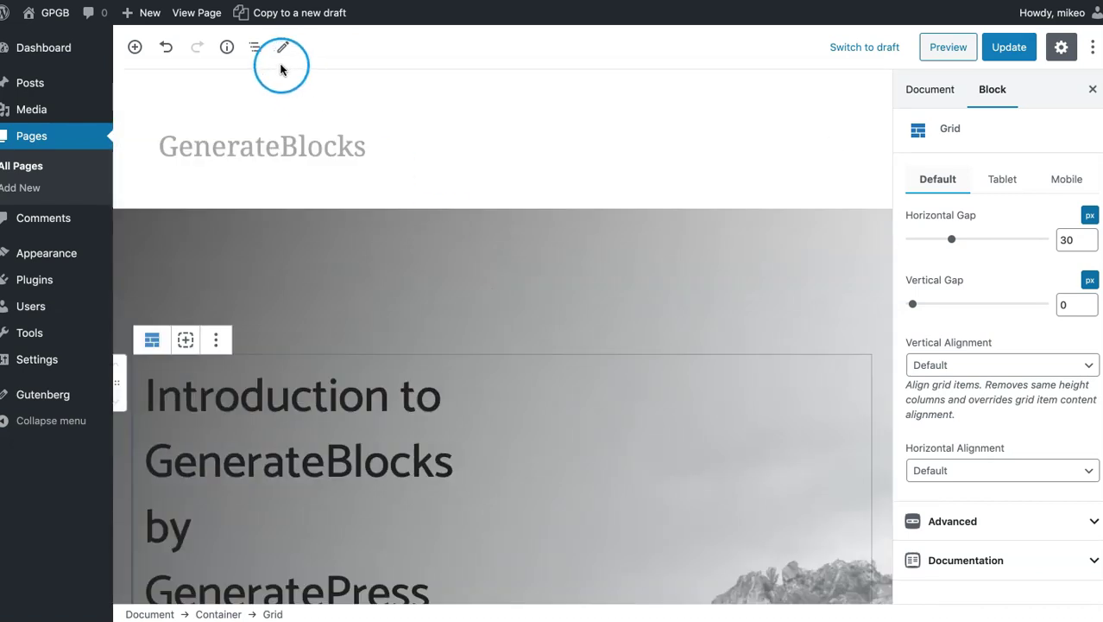
Close the block structure list, clear the block selection and dismiss the backup notification.
left_click(252, 48)
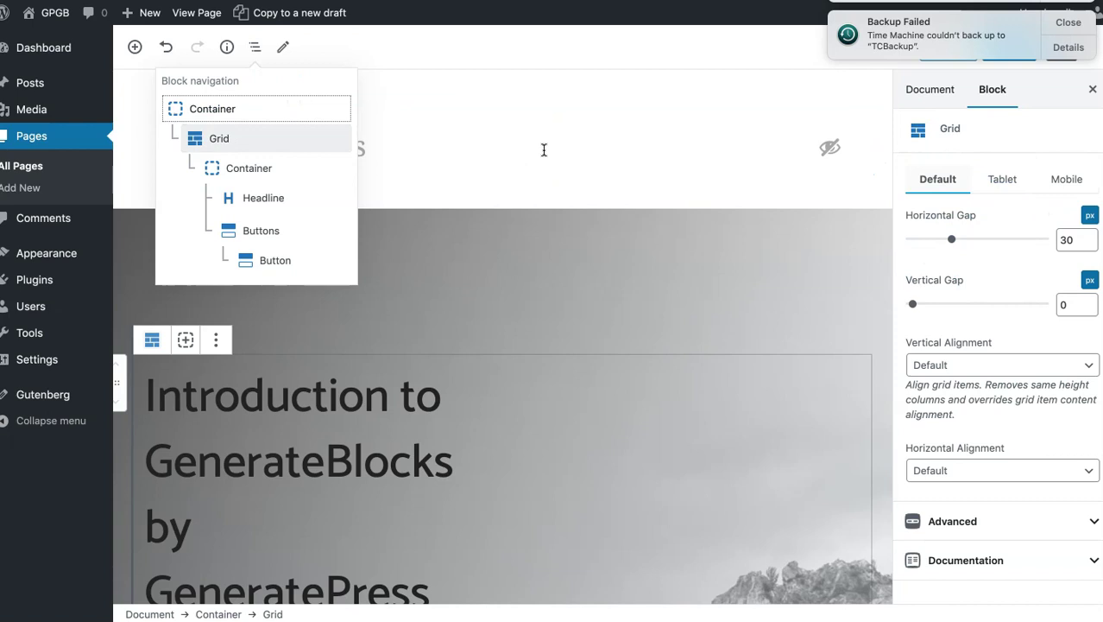
left_click(255, 47)
left_click(494, 100)
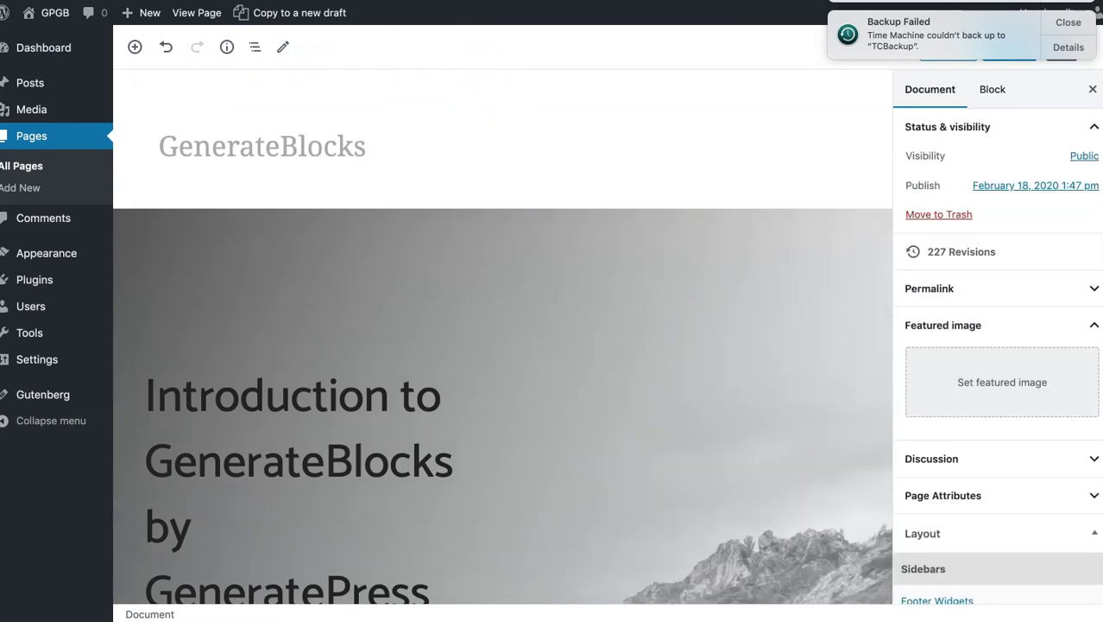
left_click(1070, 22)
left_click(517, 85)
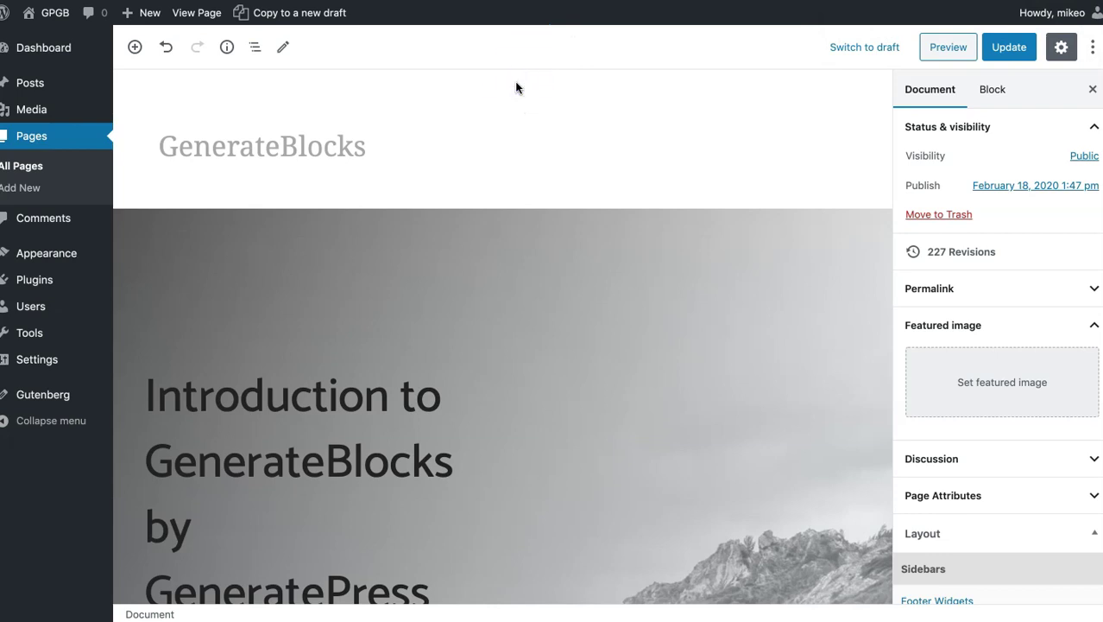
Select the hero's outer Container and examine the blocks nested inside it.
scroll(467, 286, "down", 3)
scroll(375, 299, "up", 2)
left_click(255, 47)
left_click(251, 111)
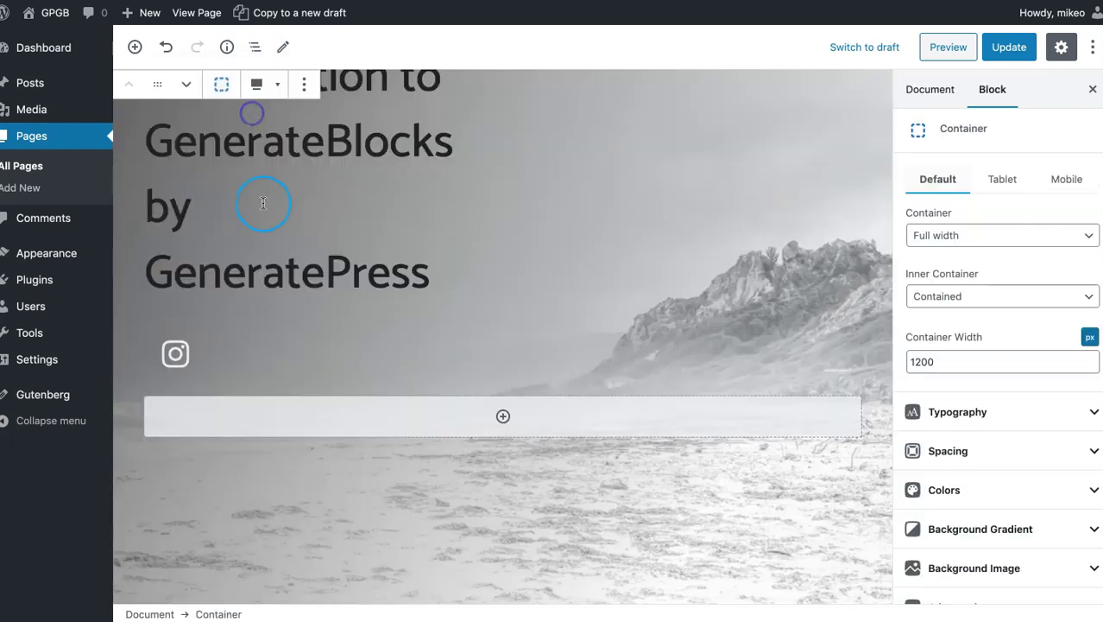
left_click(257, 48)
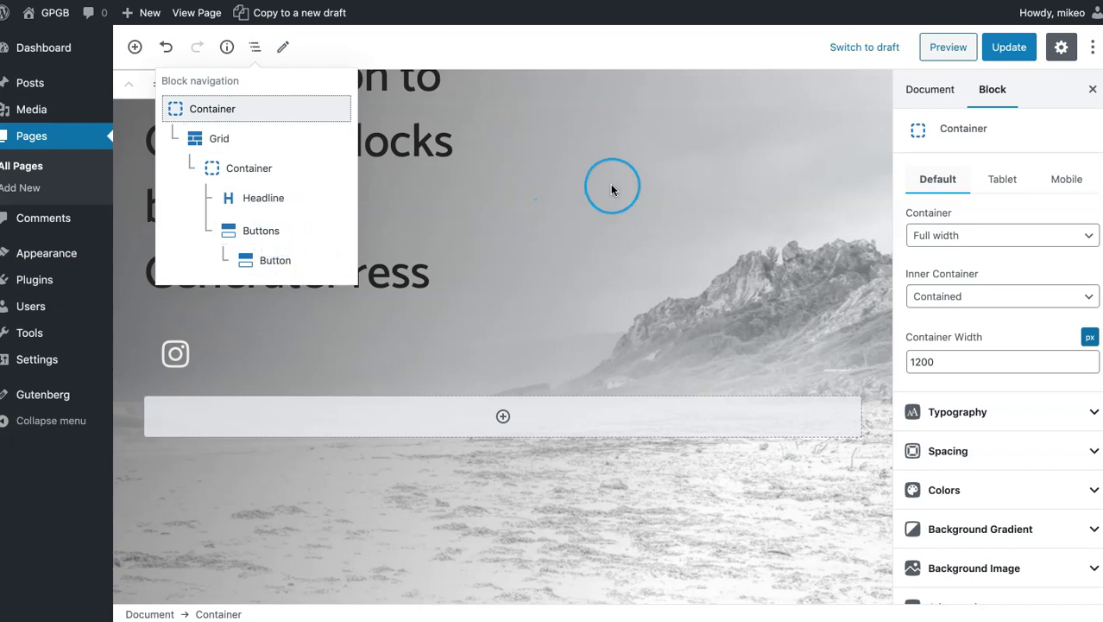
left_click(516, 175)
Convert the "info boxes" reusable block directly below the hero section to a regular block.
scroll(516, 175, "up", 3)
scroll(516, 175, "down", 9)
scroll(516, 175, "down", 10)
left_click(464, 328)
scroll(465, 336, "up", 7)
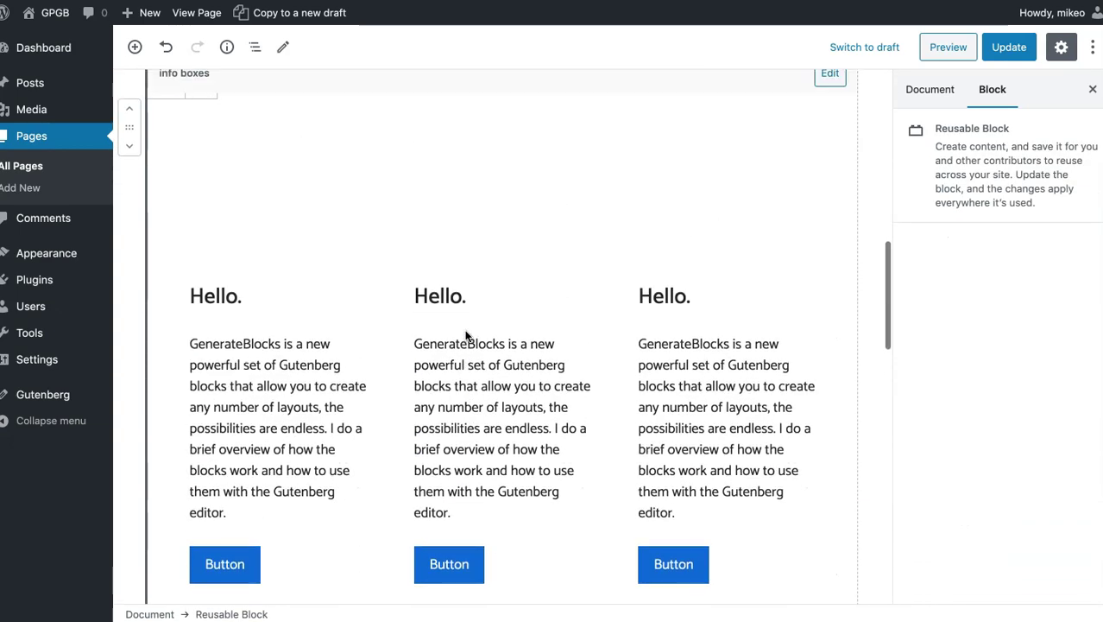
left_click(200, 142)
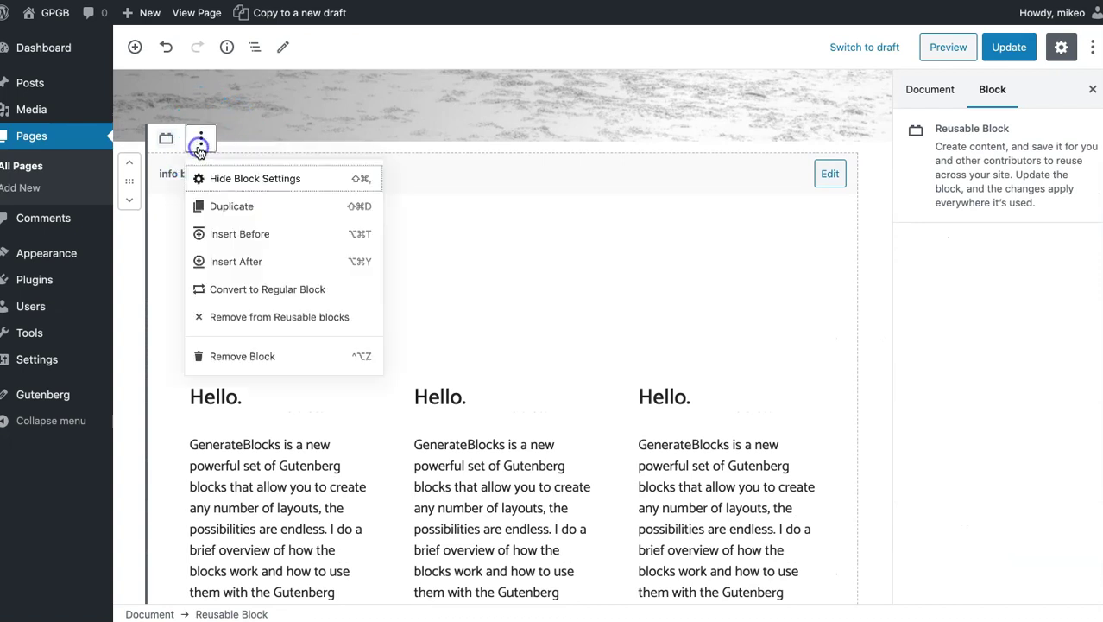
left_click(288, 293)
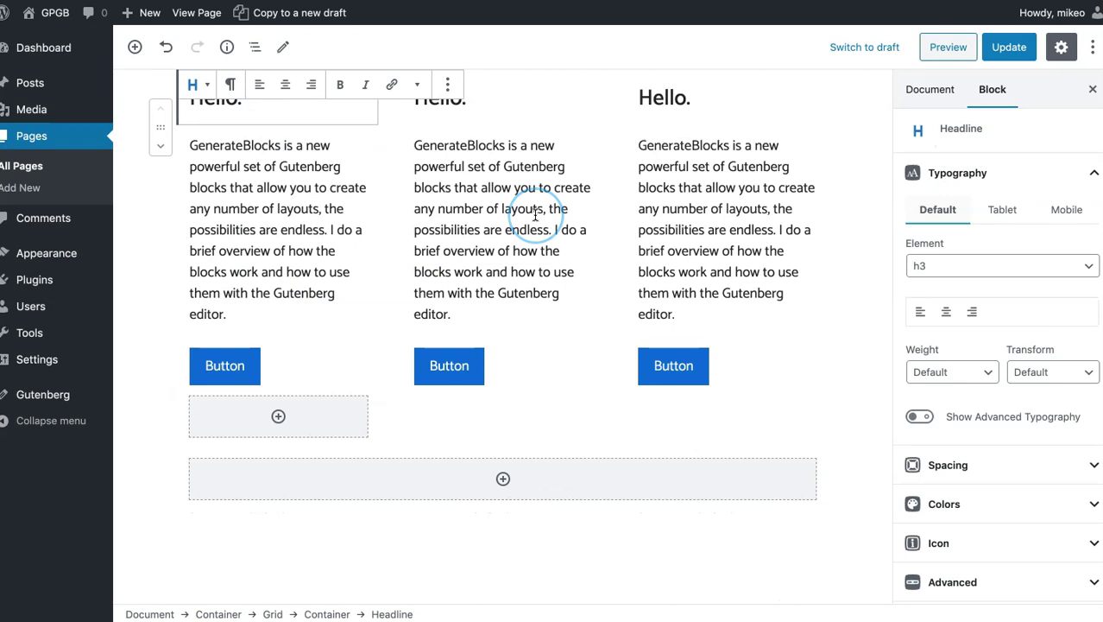
Select the outer Container of the converted three-column section and enable its background gradient.
scroll(535, 214, "up", 2)
left_click(255, 46)
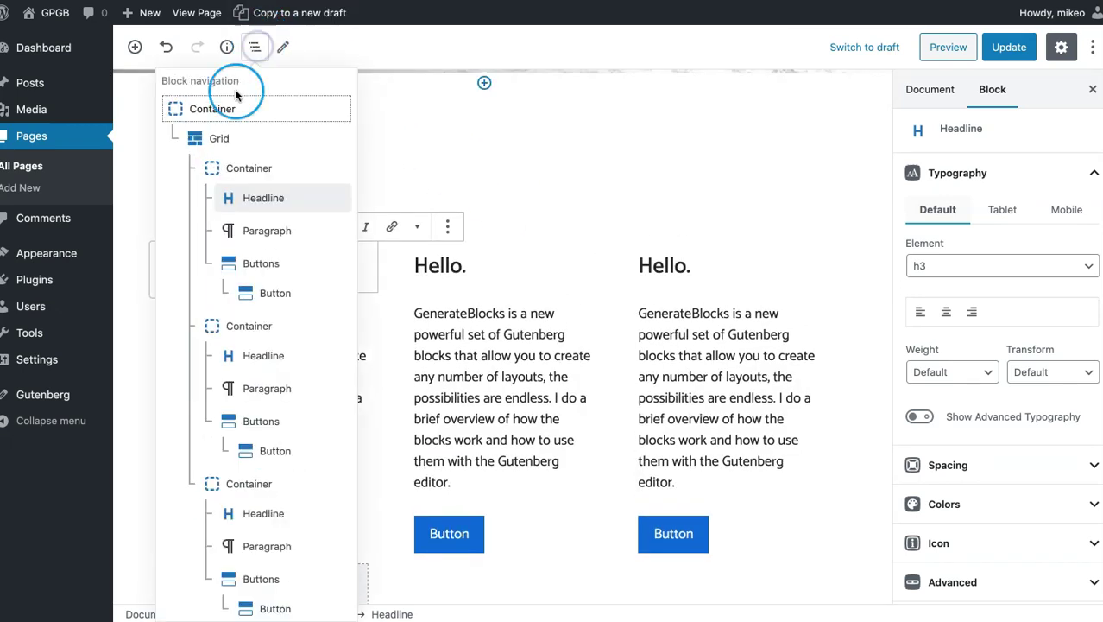
left_click(236, 97)
scroll(1009, 453, "down", 1)
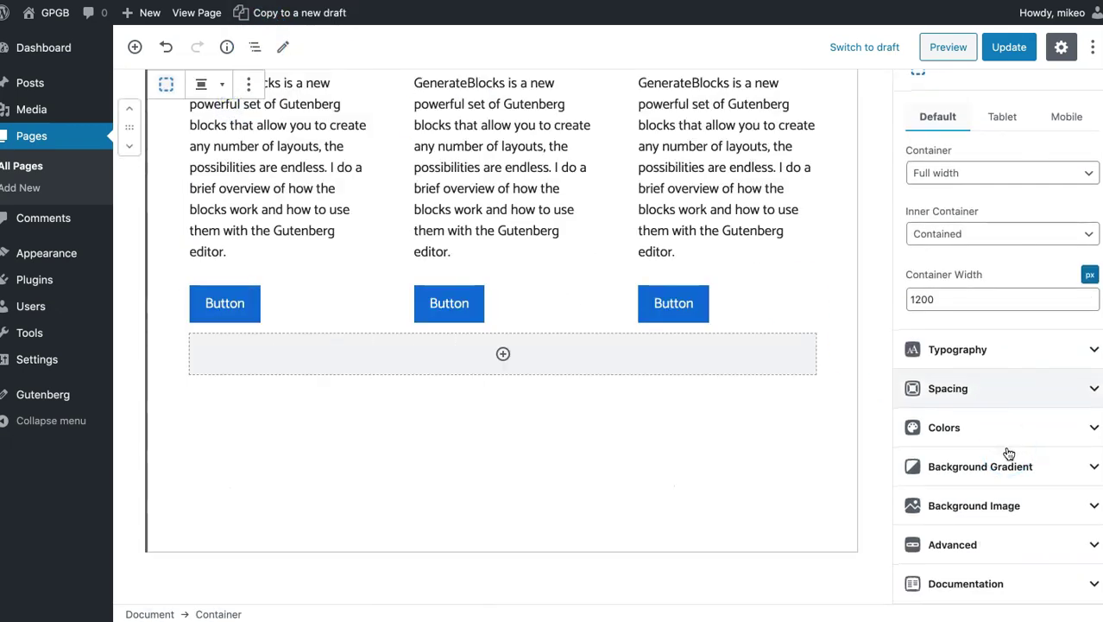
left_click(938, 466)
left_click(981, 453)
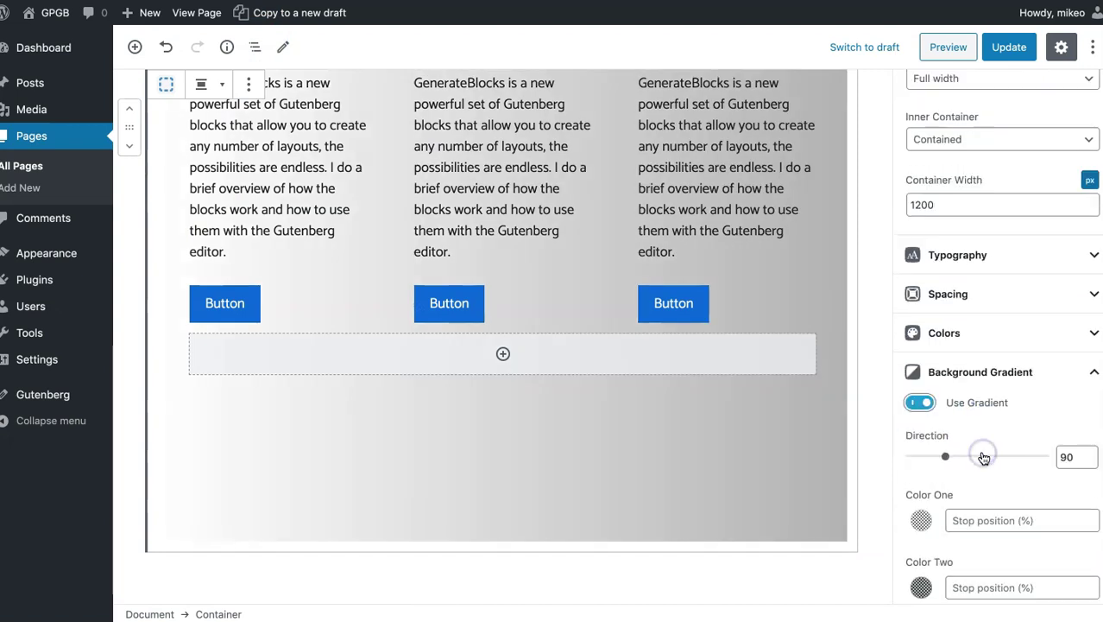
Set the background gradient's direction to 180.
scroll(984, 457, "down", 2)
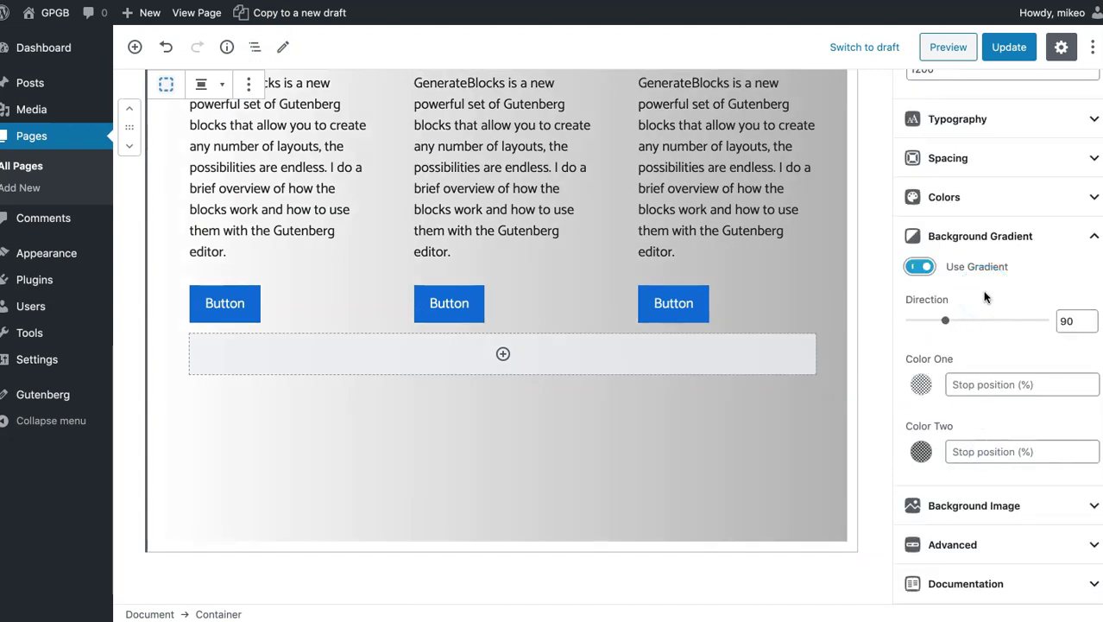
left_click_drag(932, 325, 989, 323)
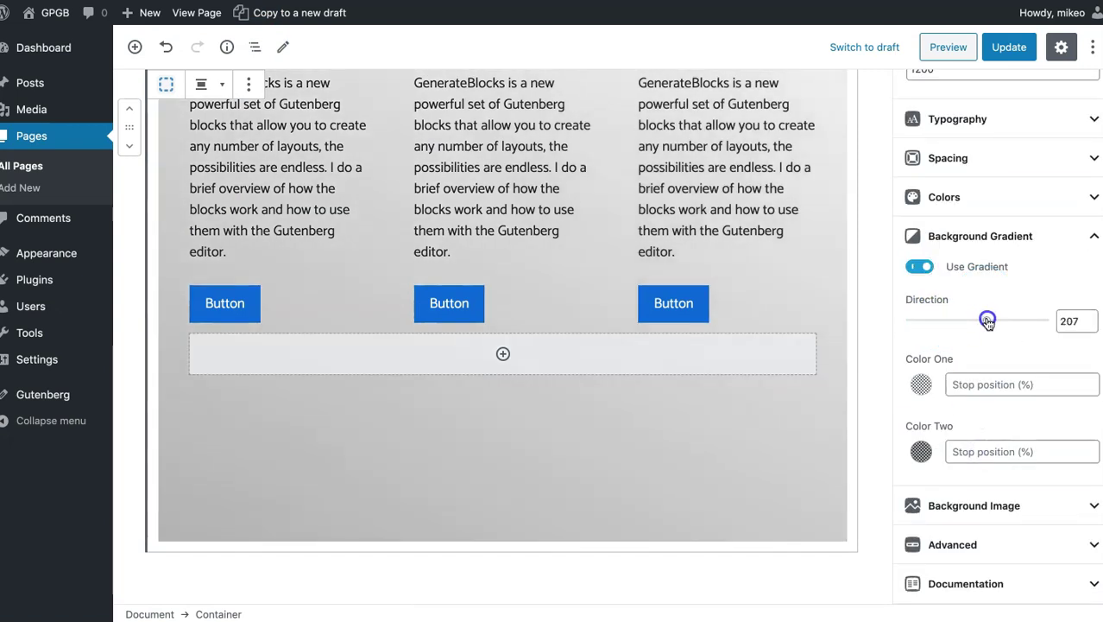
left_click(1066, 321)
type("180")
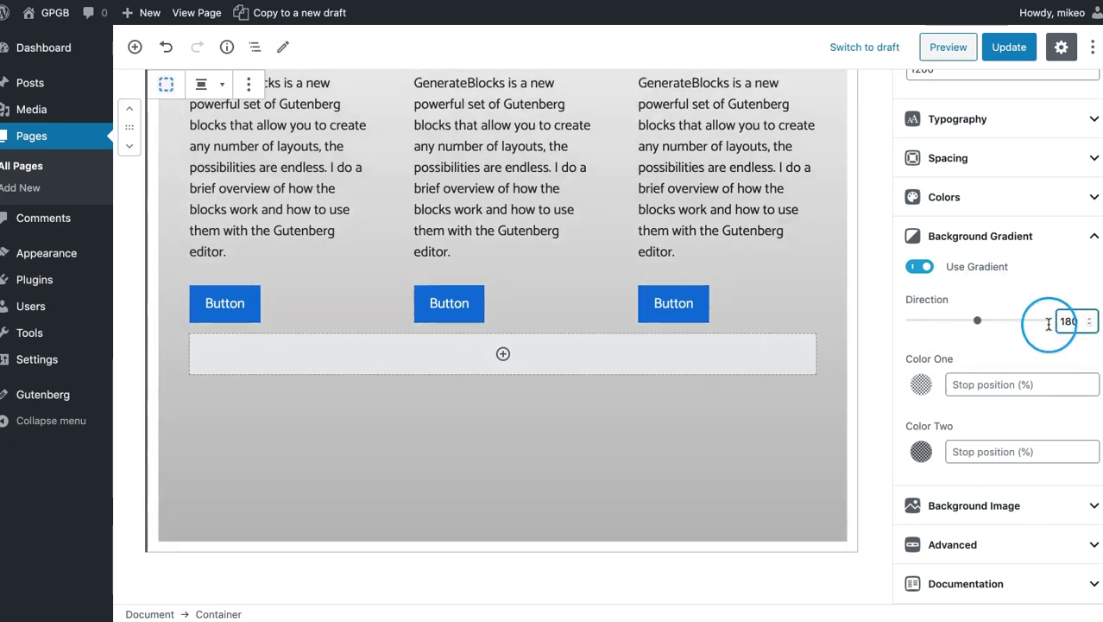
Set the gradient's Color One to fully opaque #ffffff with a stop position of 50%.
left_click(921, 385)
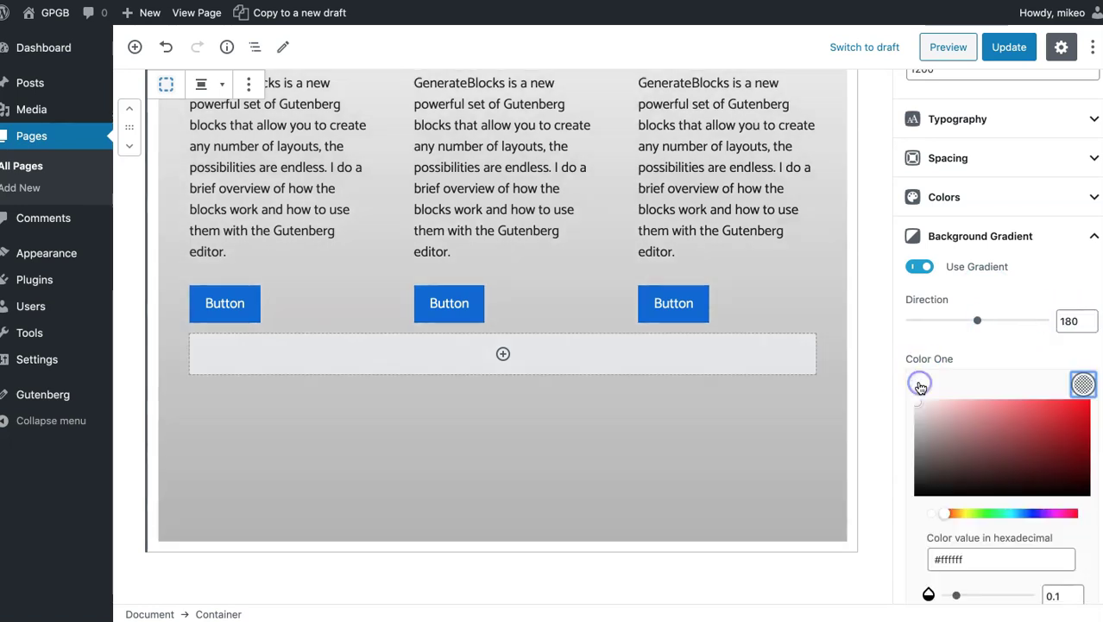
scroll(933, 420, "down", 3)
left_click(958, 458)
left_click_drag(964, 462, 1031, 451)
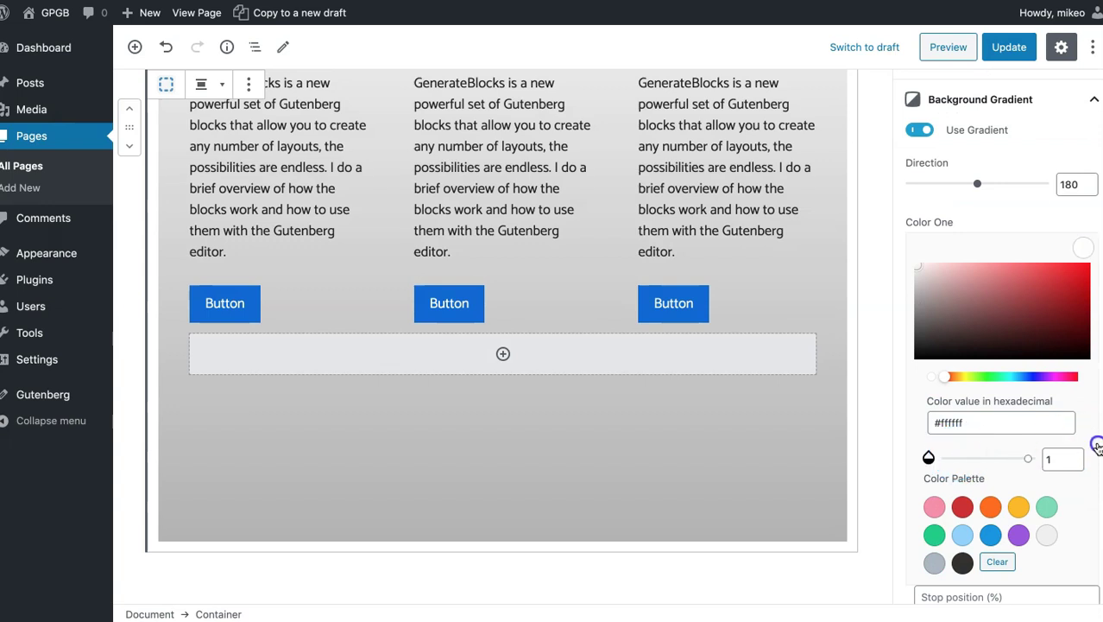
scroll(993, 409, "down", 2)
scroll(993, 409, "down", 1)
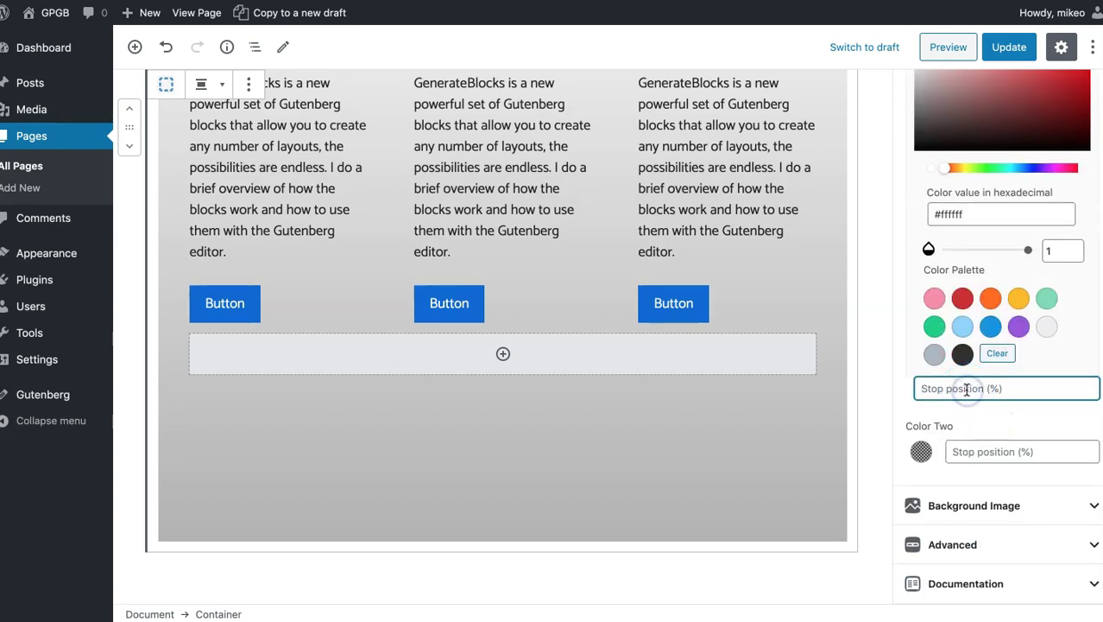
type("50")
Set the gradient's Color Two to #eaeaea with 0.97 opacity and a stop position of 50%.
left_click(921, 450)
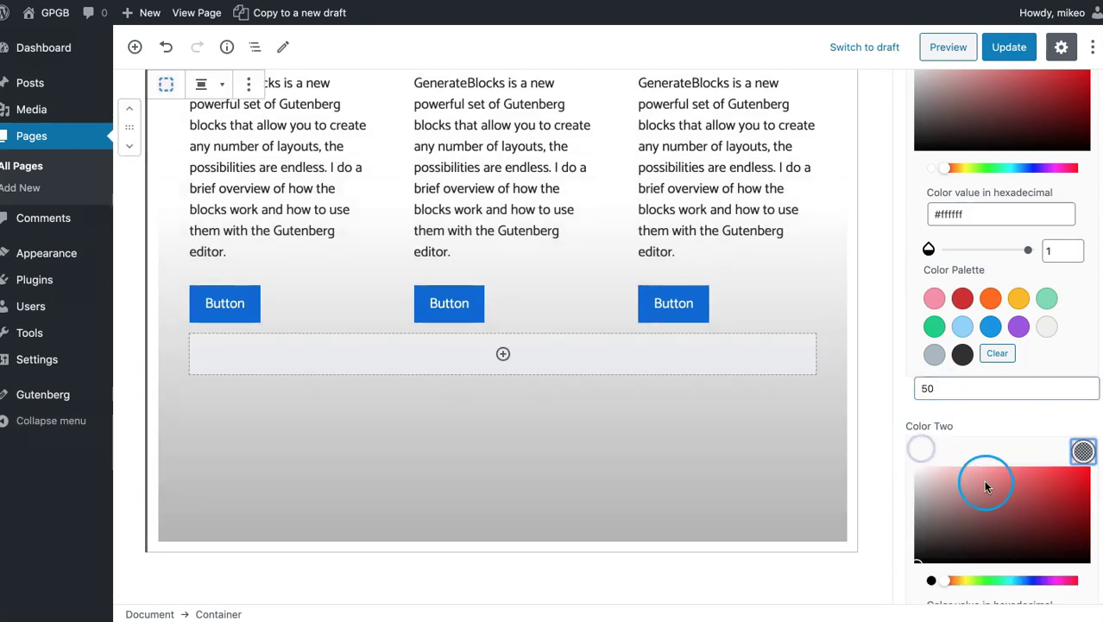
scroll(992, 479, "down", 5)
left_click(967, 436)
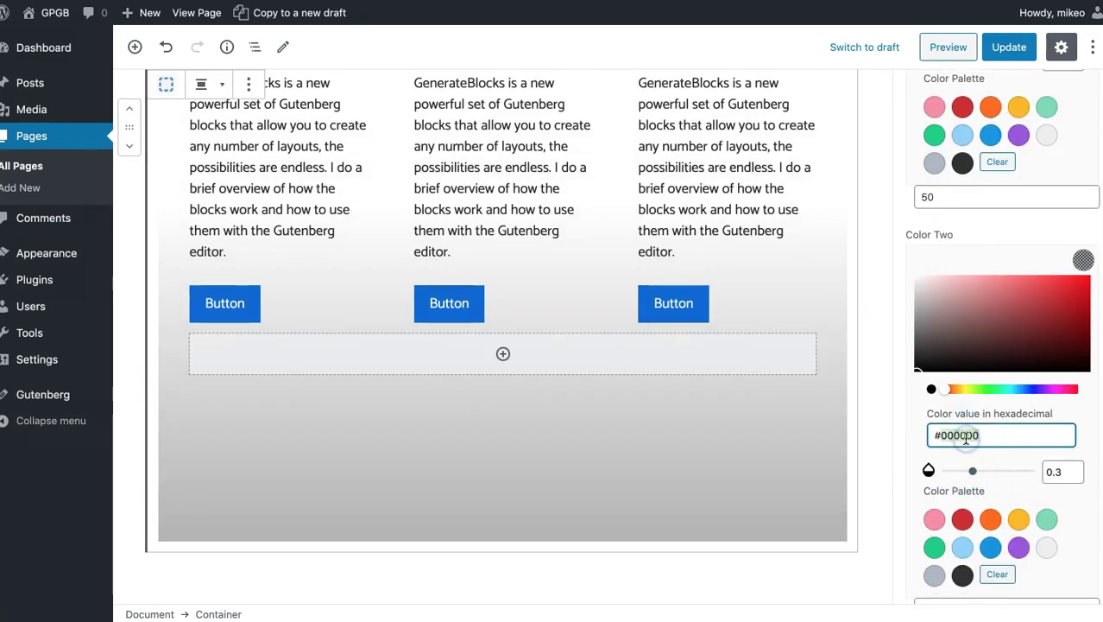
type("#eaeaea")
left_click_drag(973, 471, 1025, 471)
scroll(1026, 471, "down", 3)
left_click(939, 455)
type("50")
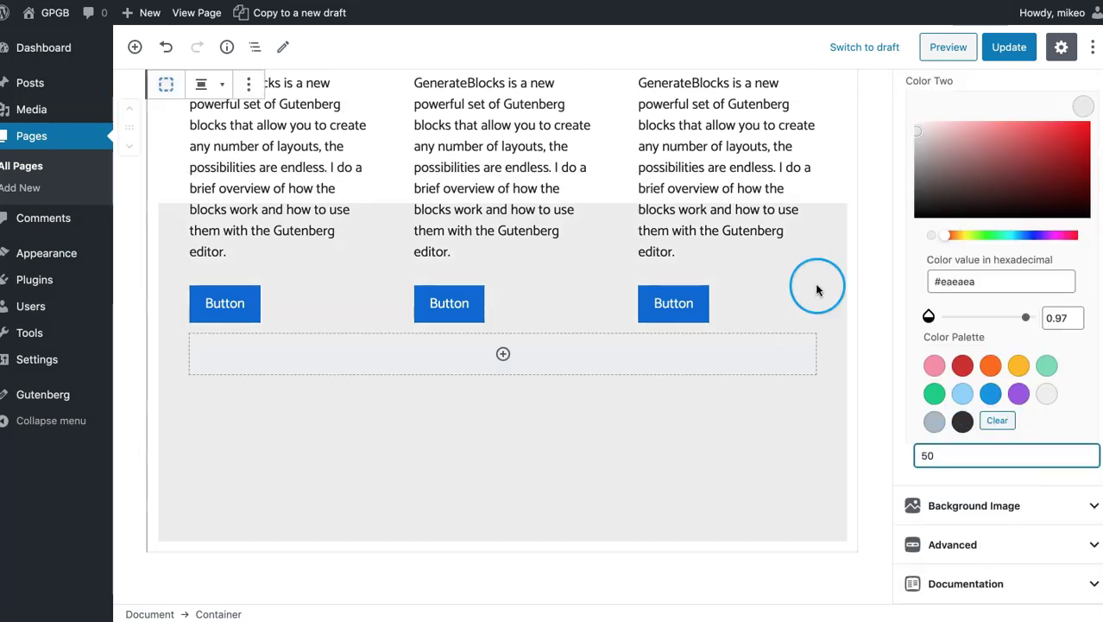
Update the page with the new section gradient and open its preview.
scroll(873, 221, "up", 3)
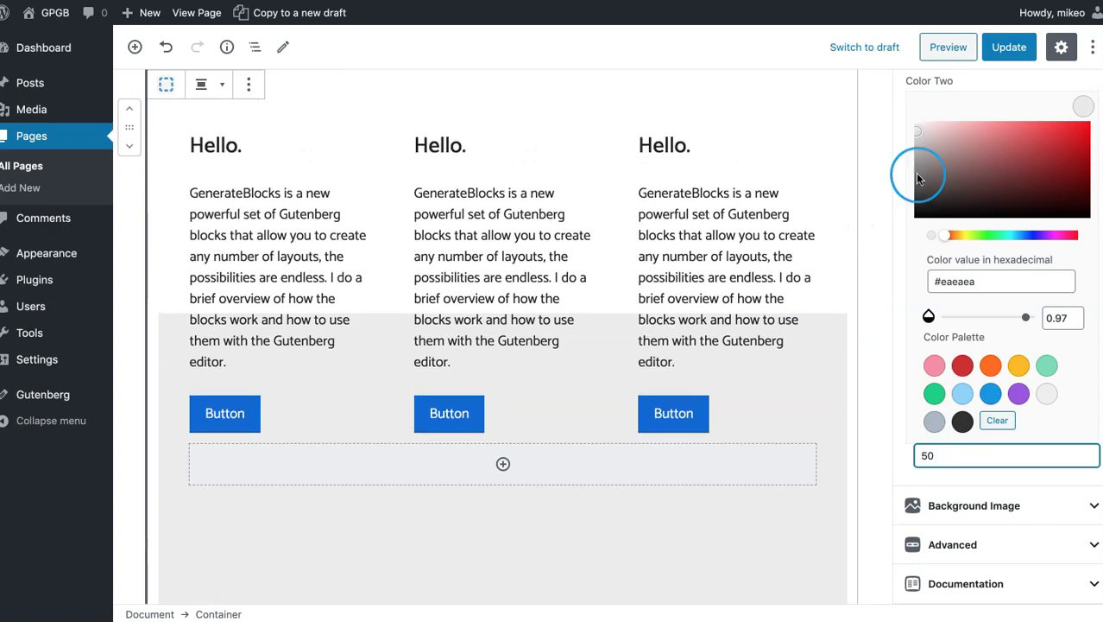
scroll(1014, 121, "up", 3)
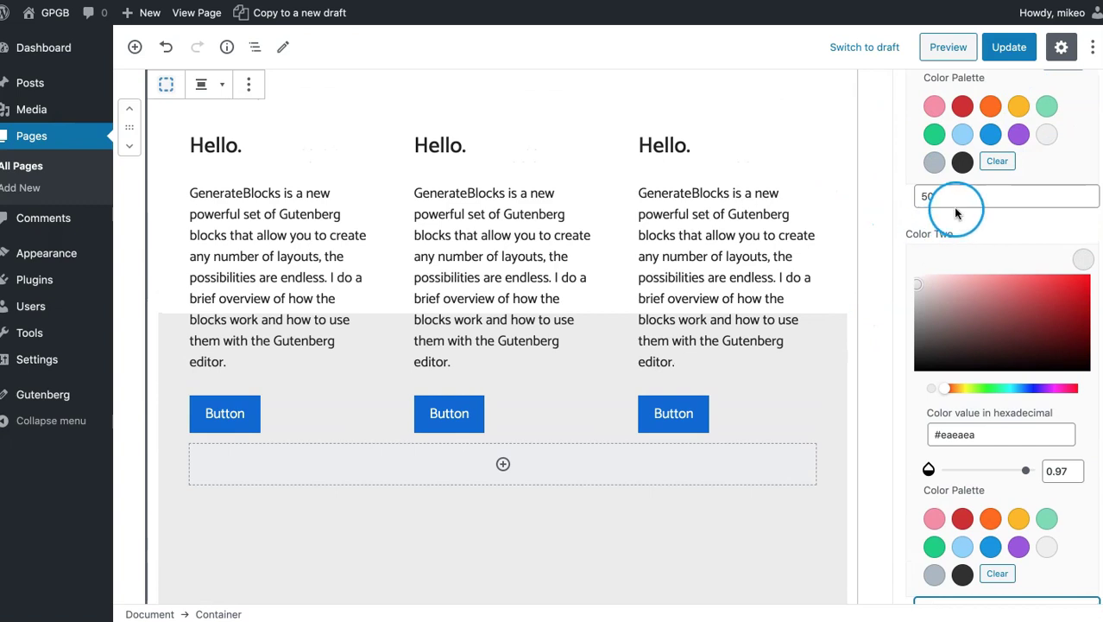
scroll(949, 192, "down", 1)
scroll(948, 192, "down", 1)
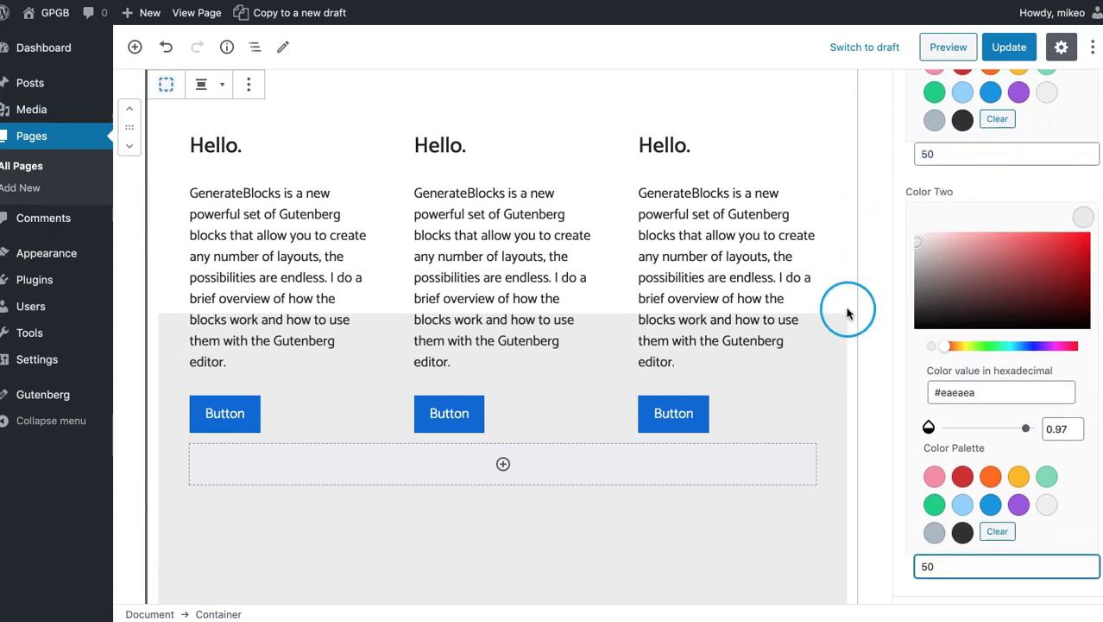
left_click(1009, 46)
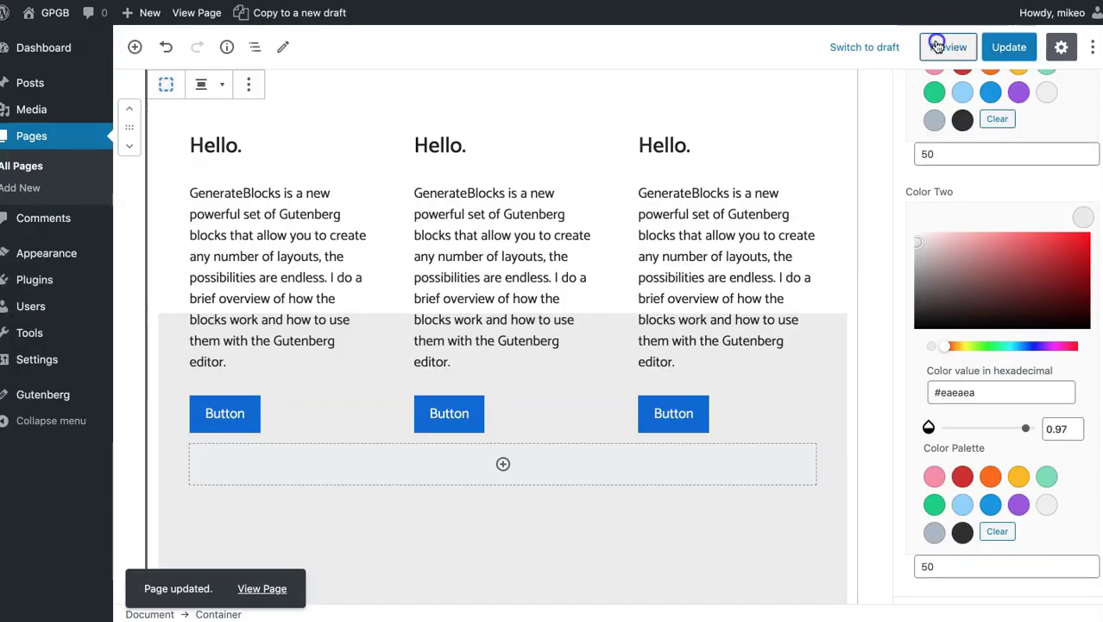
left_click(948, 41)
Examine the split background behind the three columns and the hero section above it in the page preview.
scroll(560, 256, "down", 15)
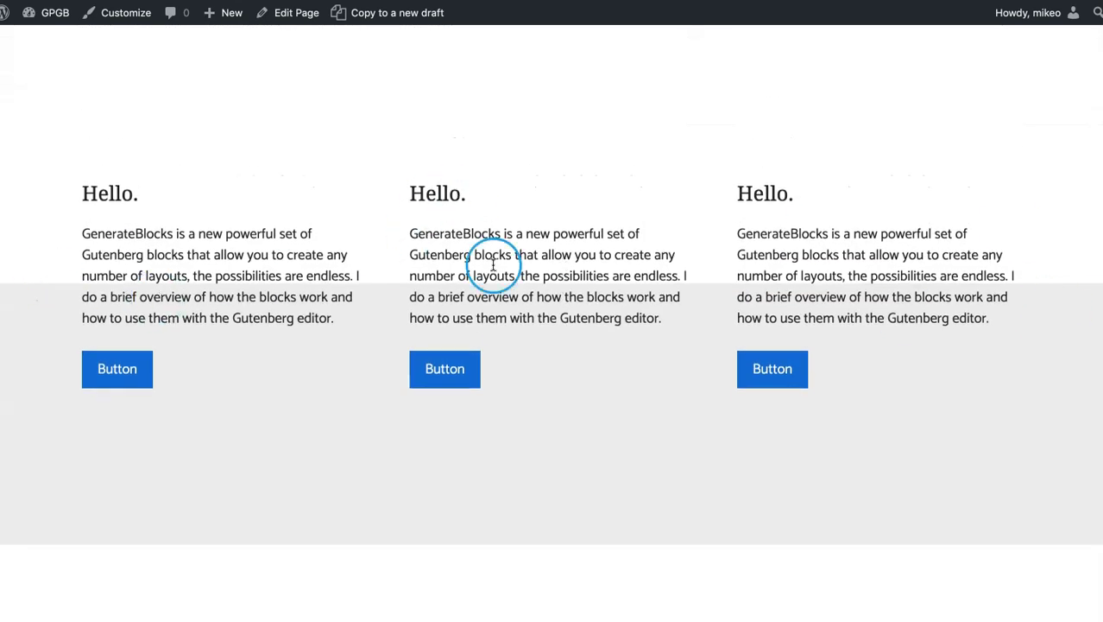
scroll(493, 264, "up", 5)
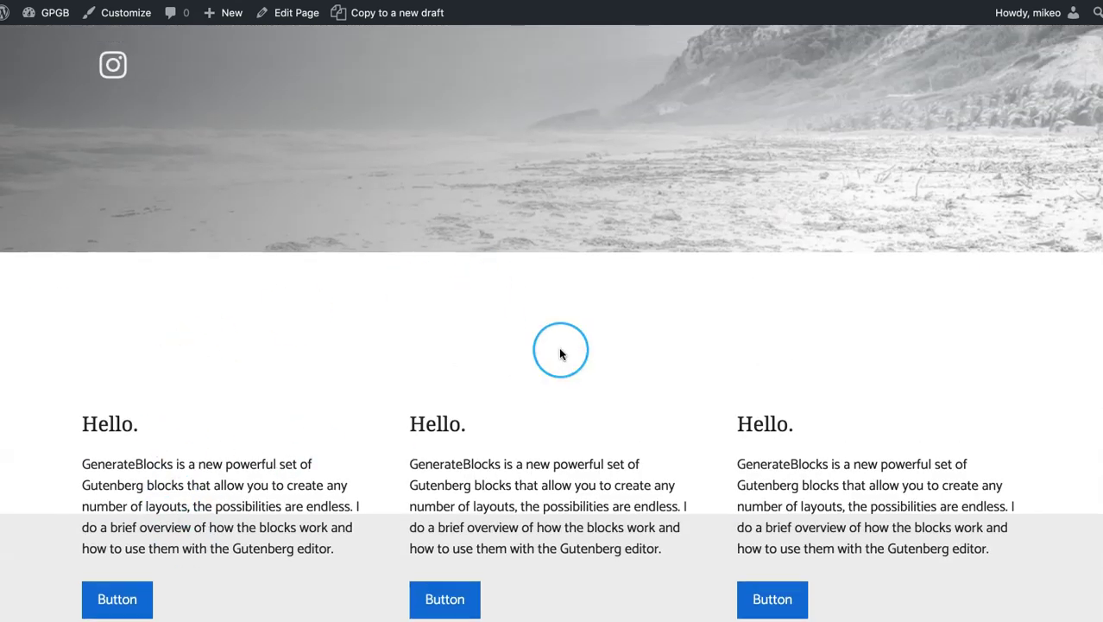
scroll(559, 352, "down", 6)
scroll(559, 352, "up", 4)
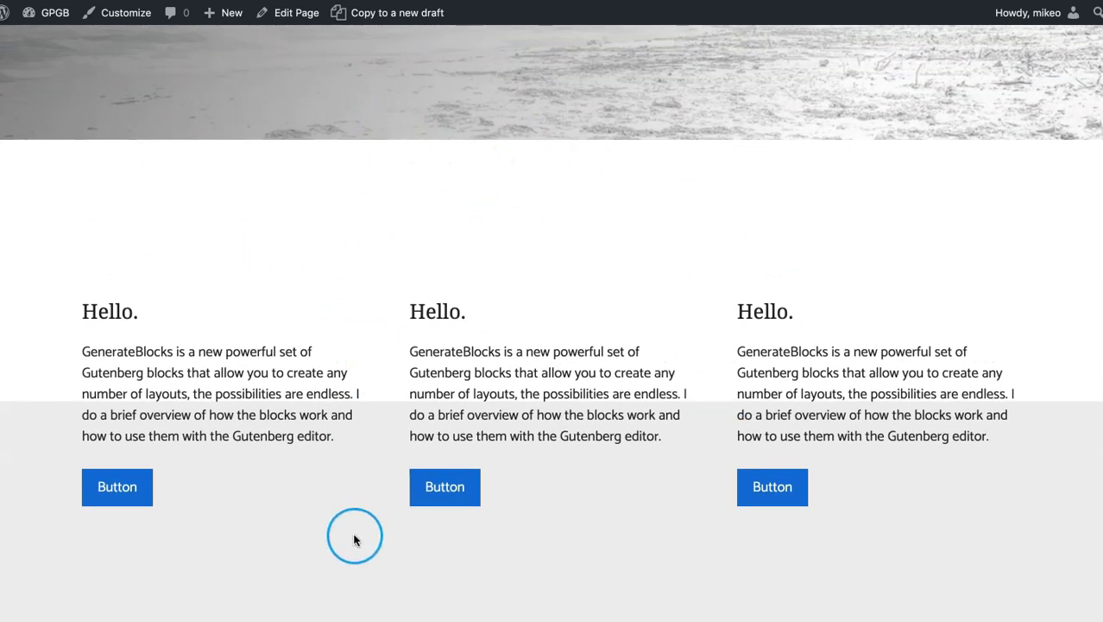
scroll(590, 244, "down", 5)
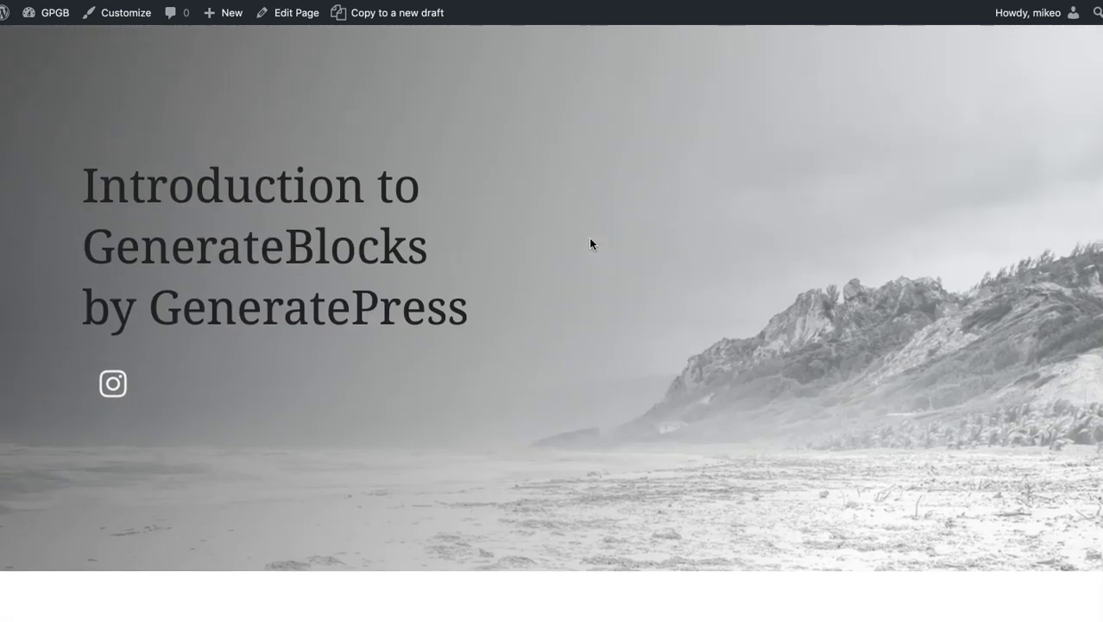
scroll(591, 243, "up", 1)
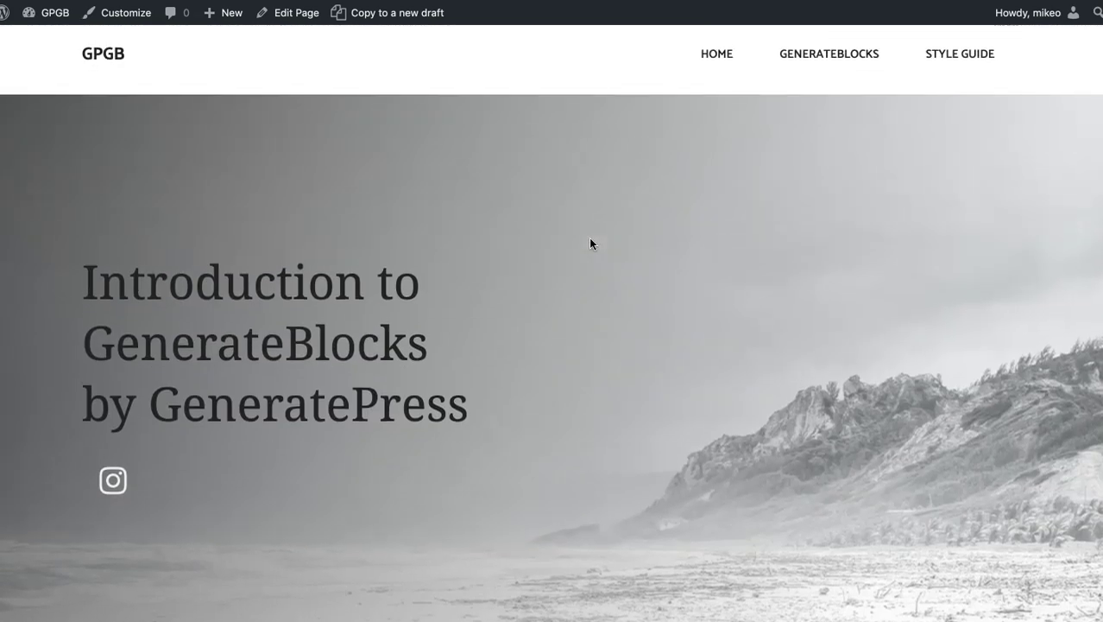
scroll(591, 243, "down", 8)
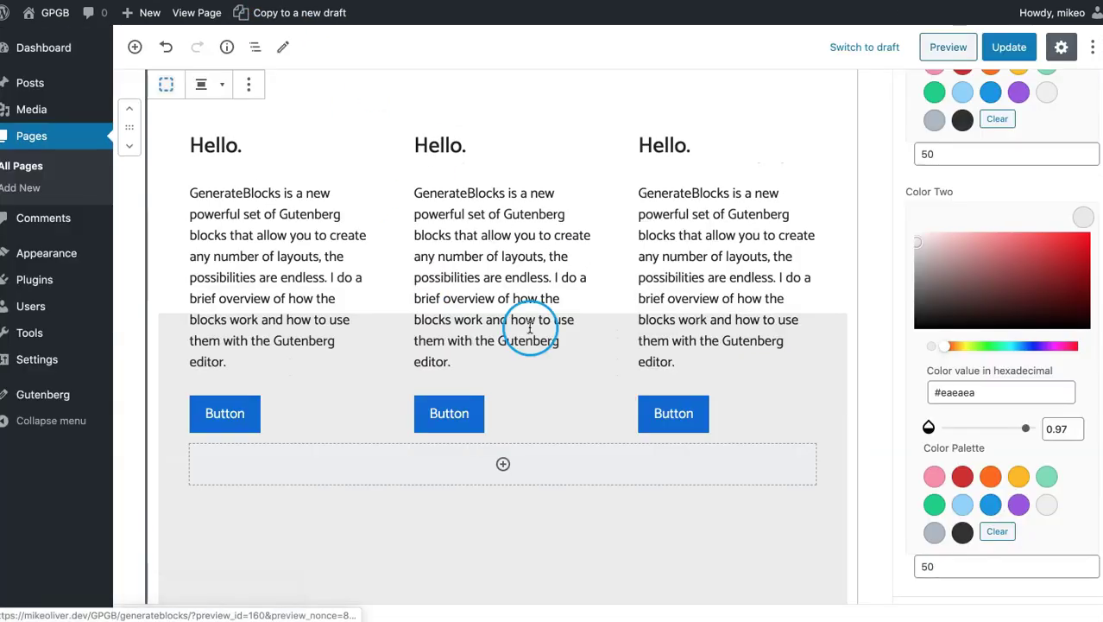
Select the hero section's outer Container in the page editor and set its background image size to 1000px.
scroll(530, 328, "up", 10)
left_click(406, 266)
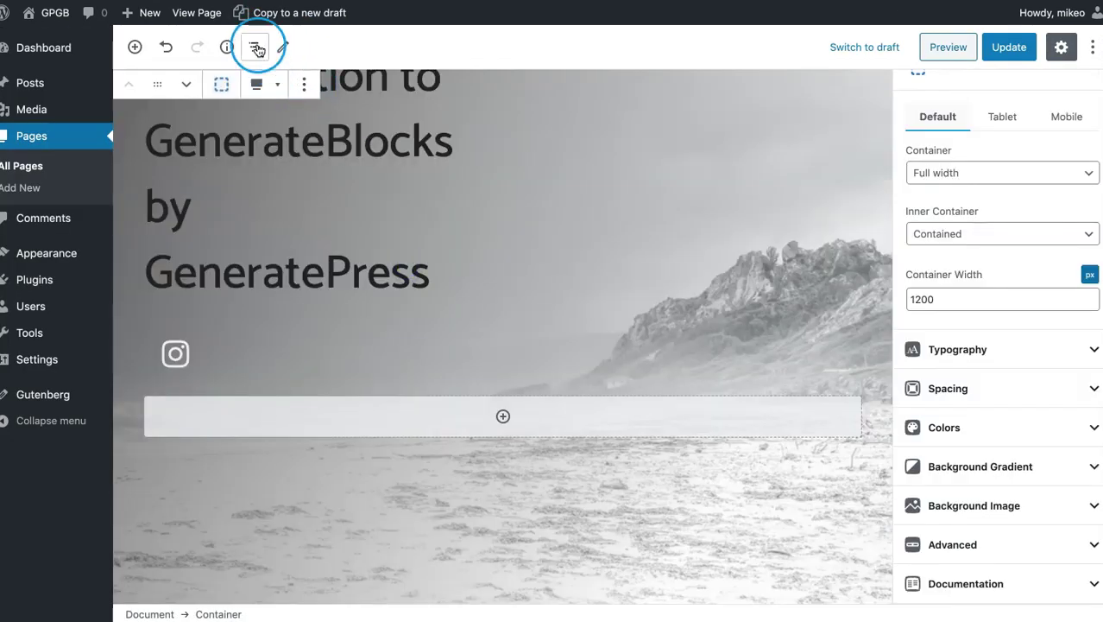
left_click(254, 48)
left_click(231, 102)
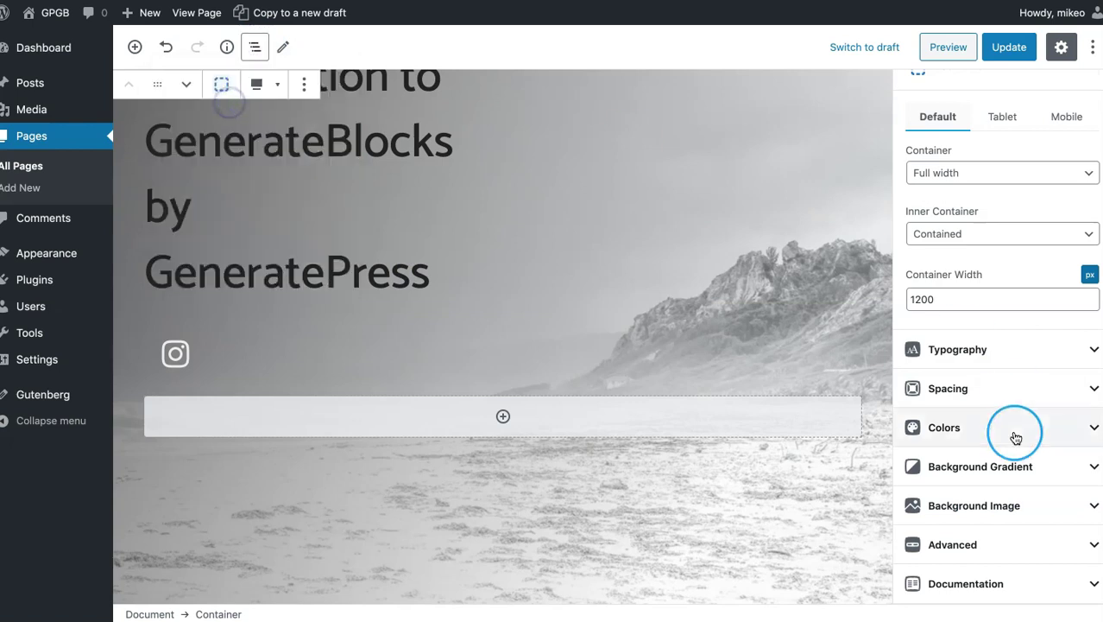
left_click(1012, 506)
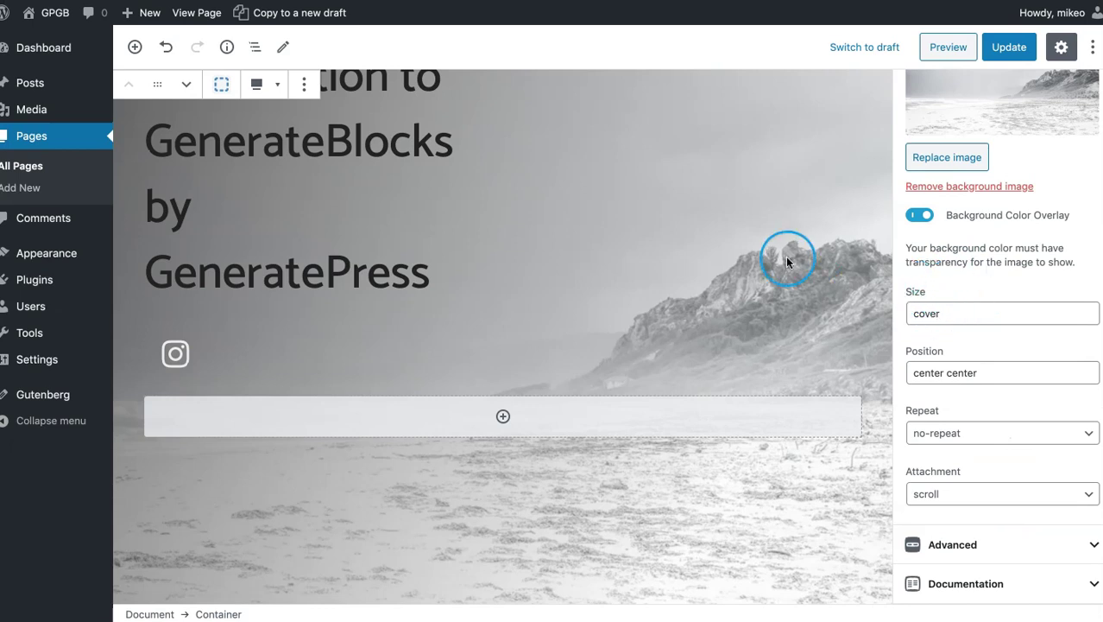
double_click(943, 317)
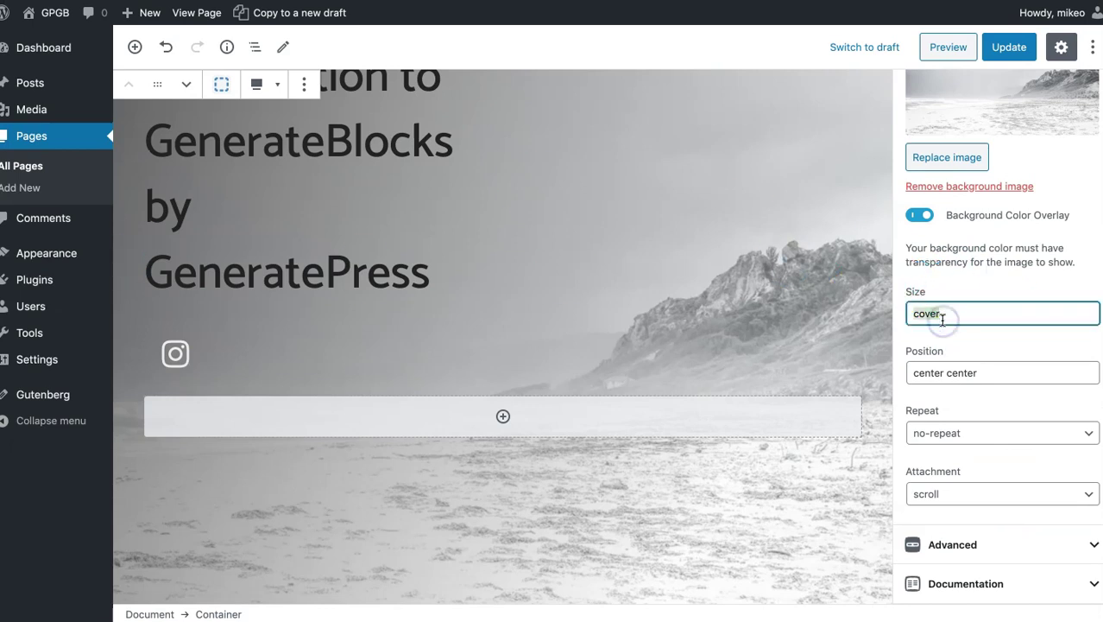
type("1000")
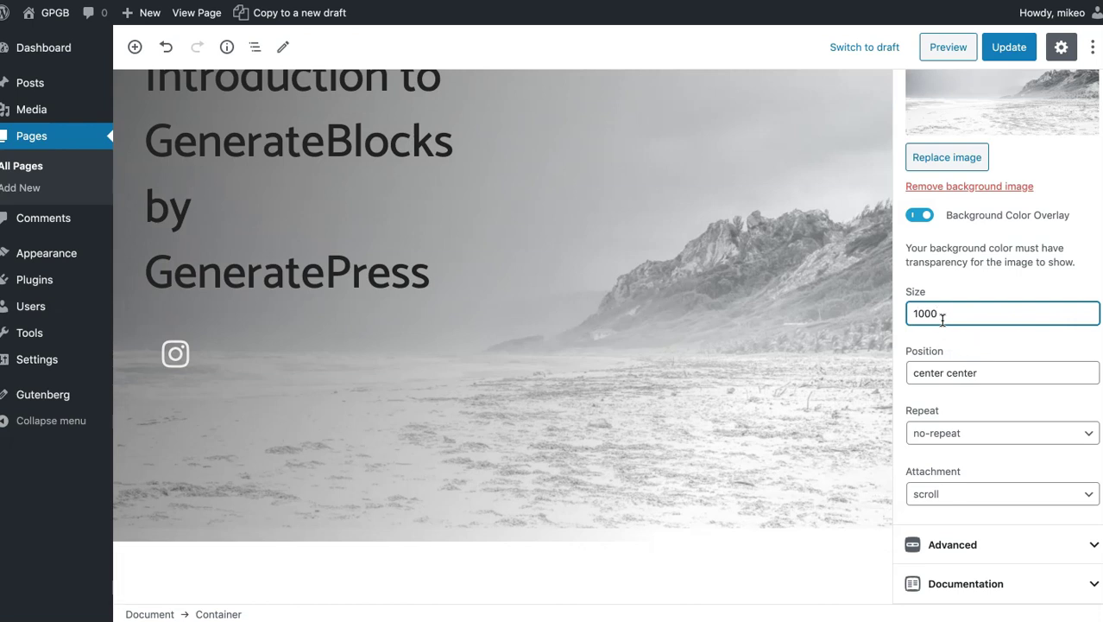
type("px")
key("Tab")
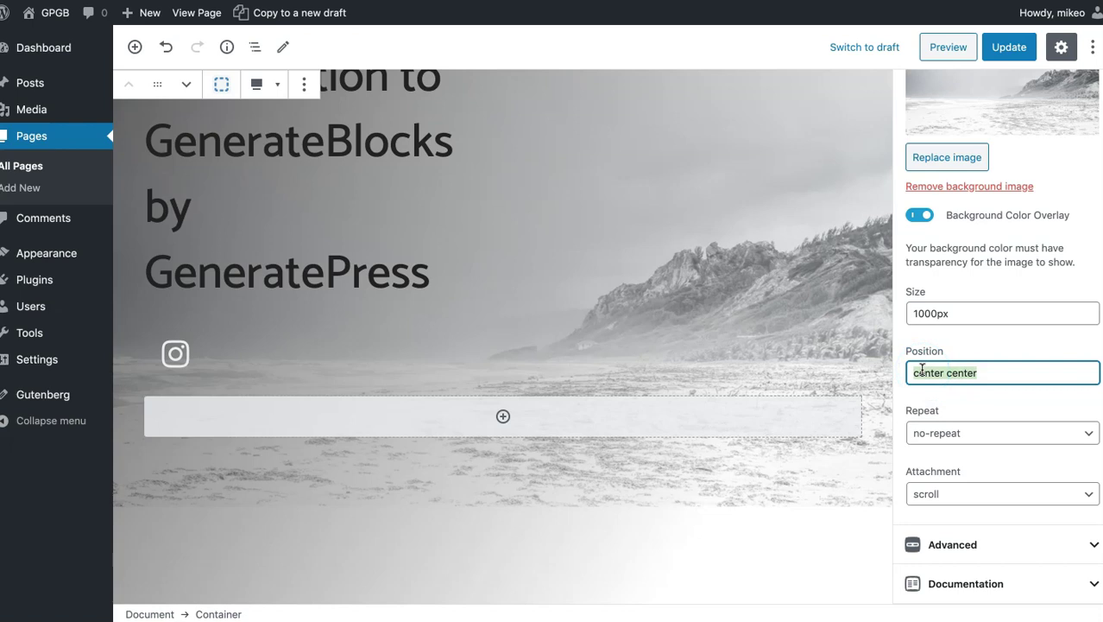
Set the hero background image's position to top right.
double_click(922, 370)
type("top rightcenter")
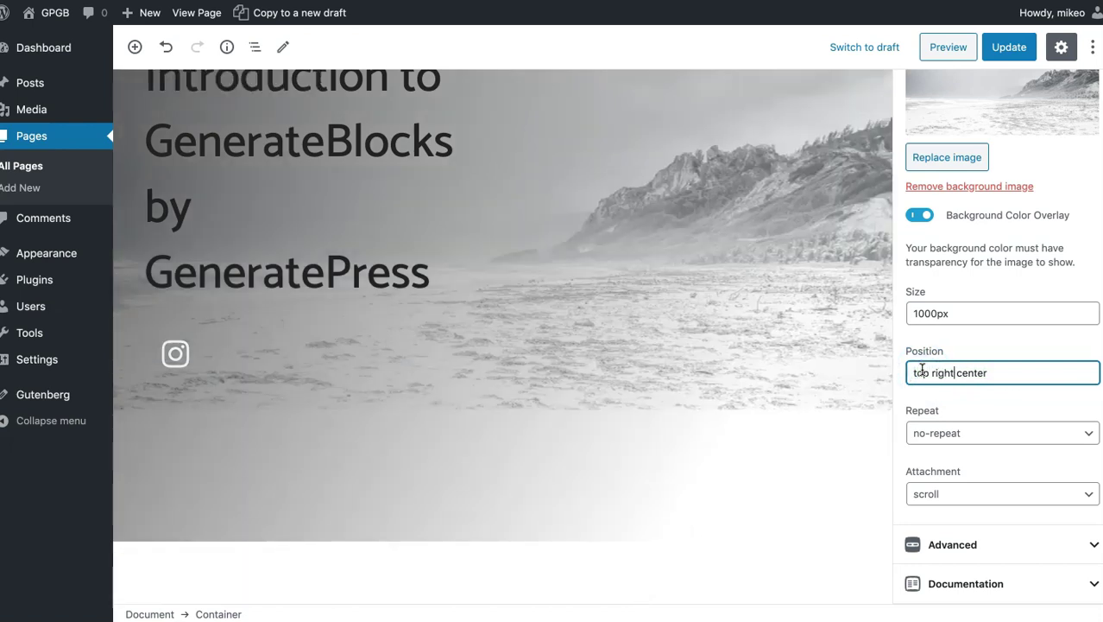
left_click(963, 360)
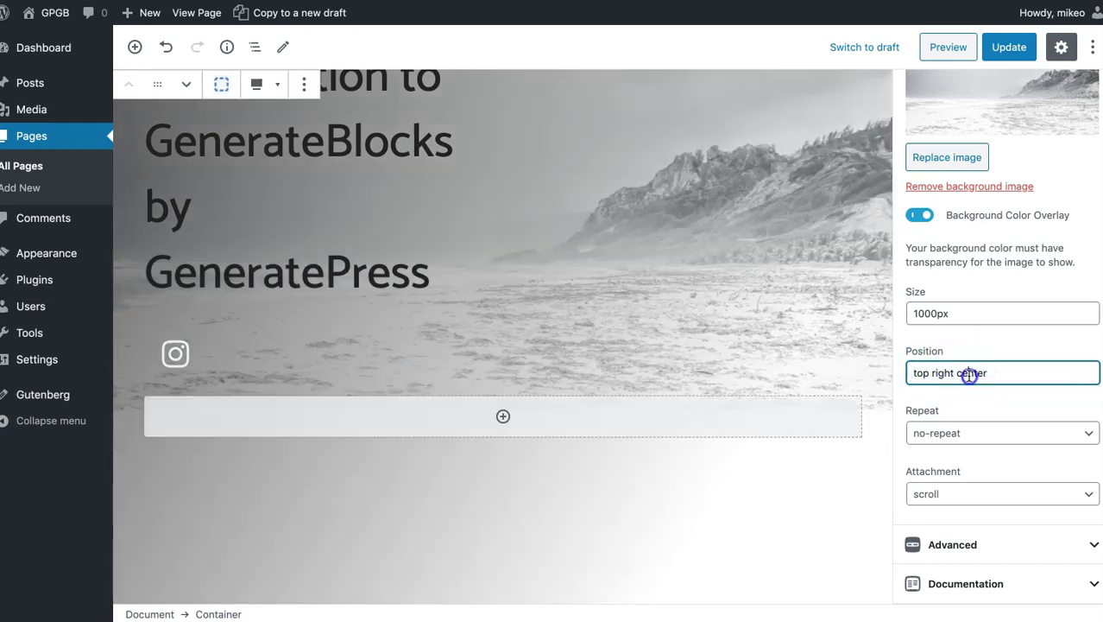
key("BackSpace")
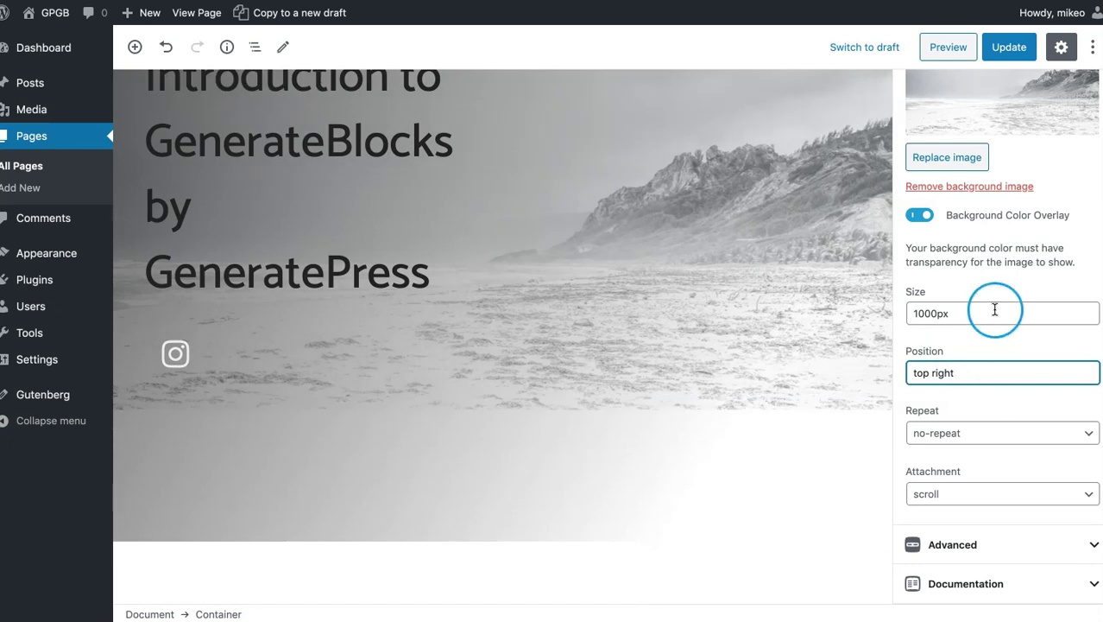
Update the page and check the hero background image's size and placement in the preview.
left_click(1007, 47)
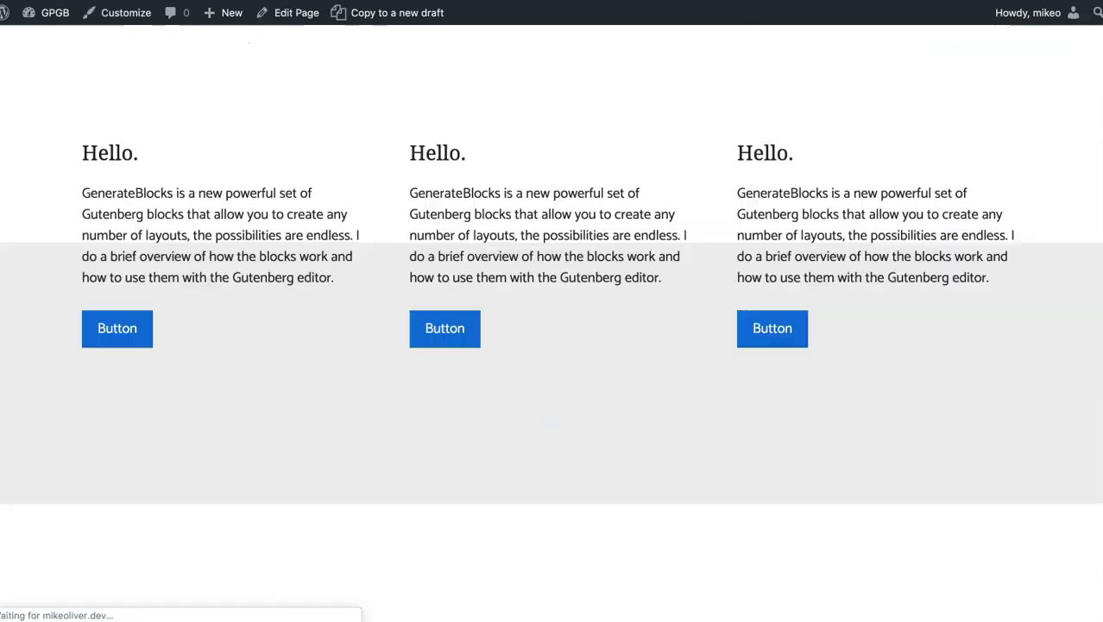
left_click(555, 141)
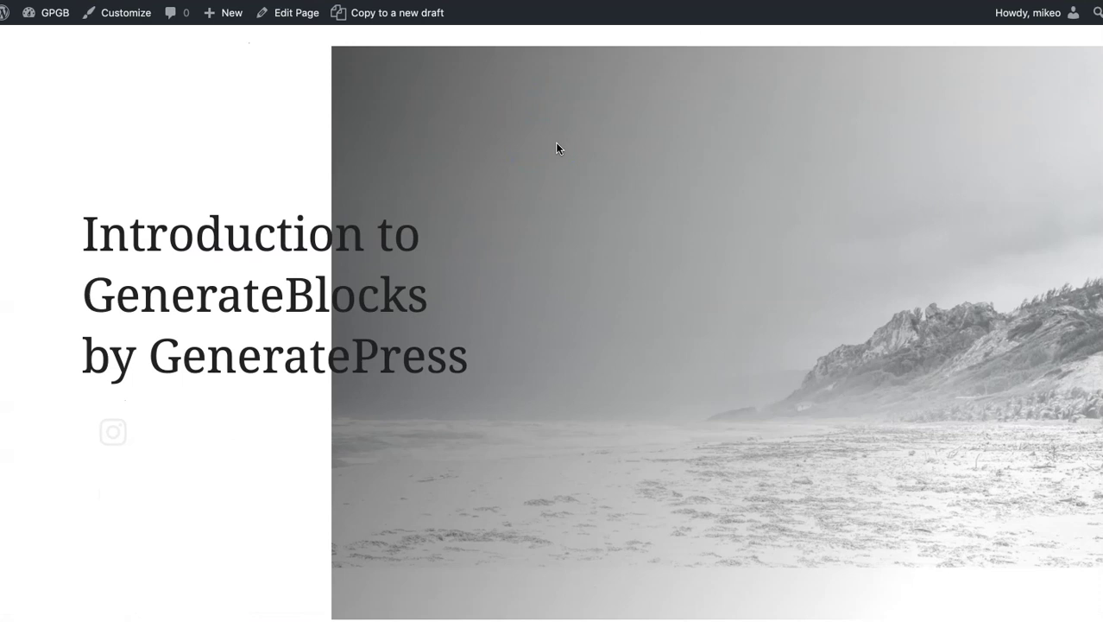
scroll(557, 149, "down", 1)
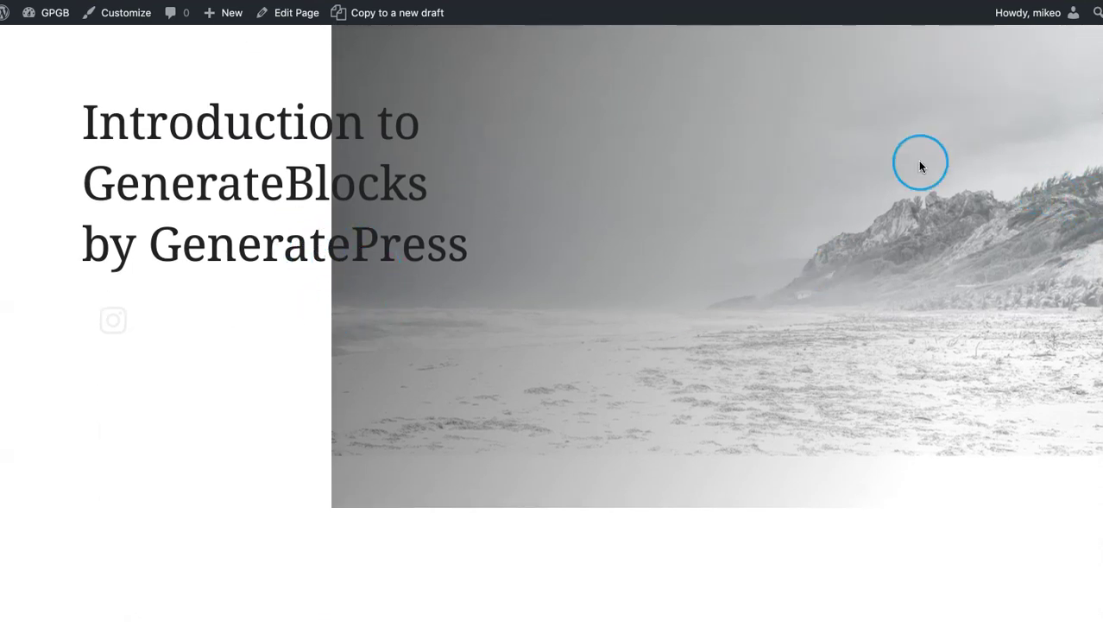
scroll(336, 290, "up", 2)
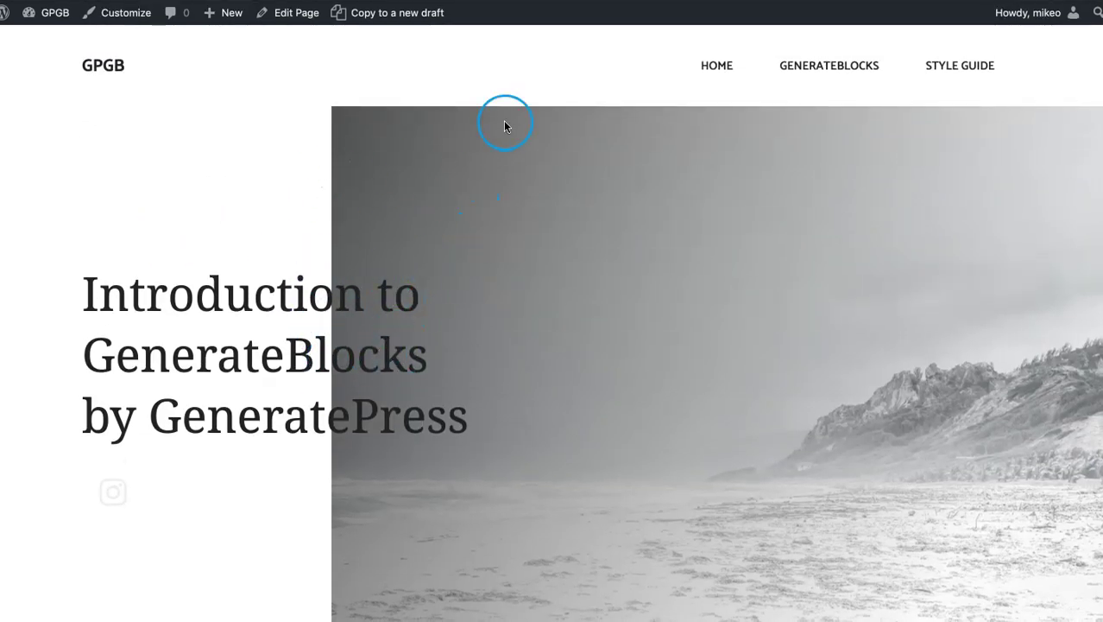
scroll(524, 81, "down", 3)
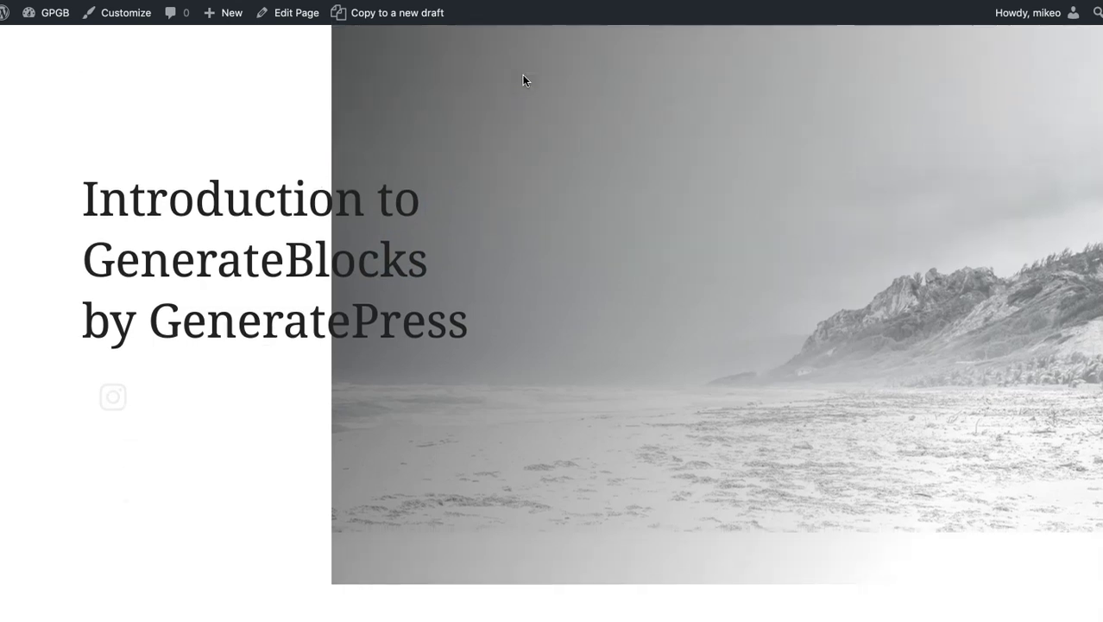
scroll(295, 106, "up", 3)
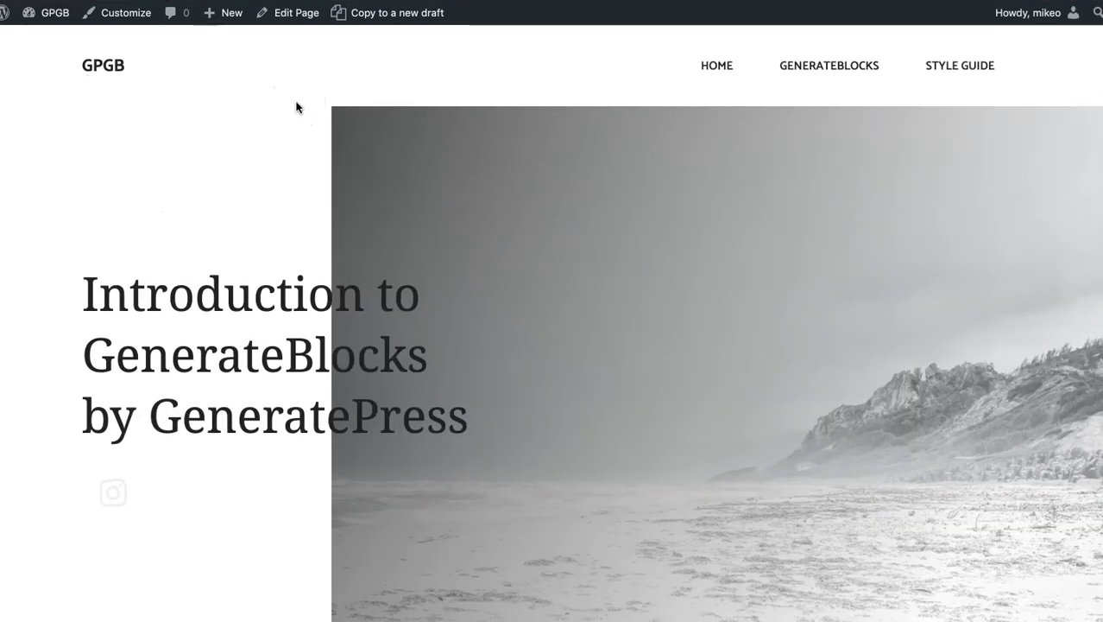
Examine the previewed page from the hero to the footer, comparing the gradient three-column section with the plain one below it.
scroll(296, 107, "down", 5)
scroll(313, 253, "down", 7)
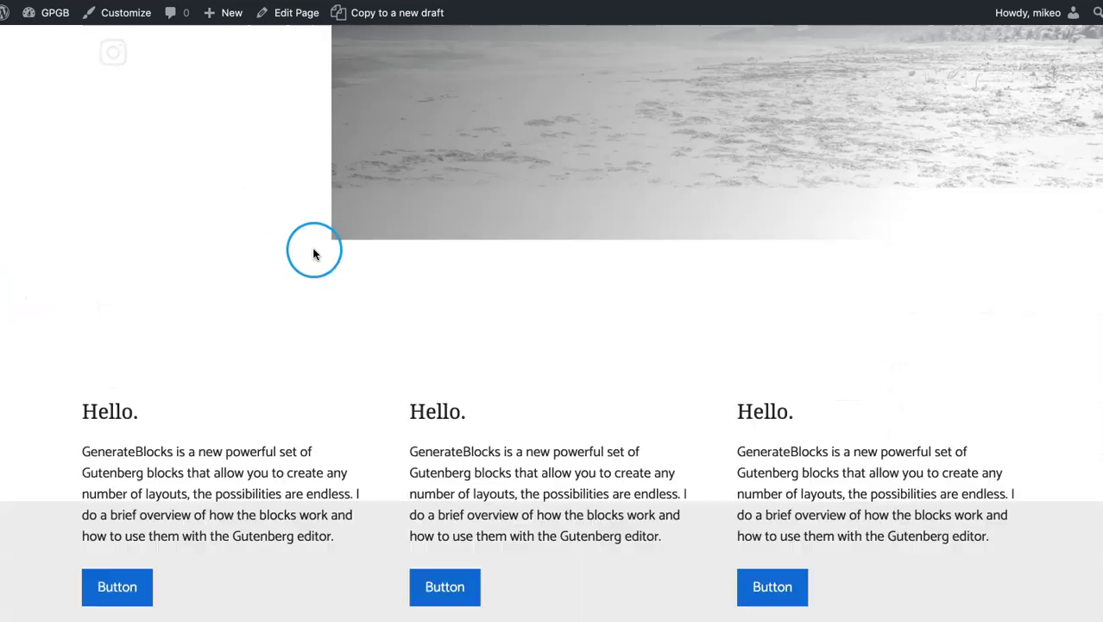
scroll(363, 134, "down", 7)
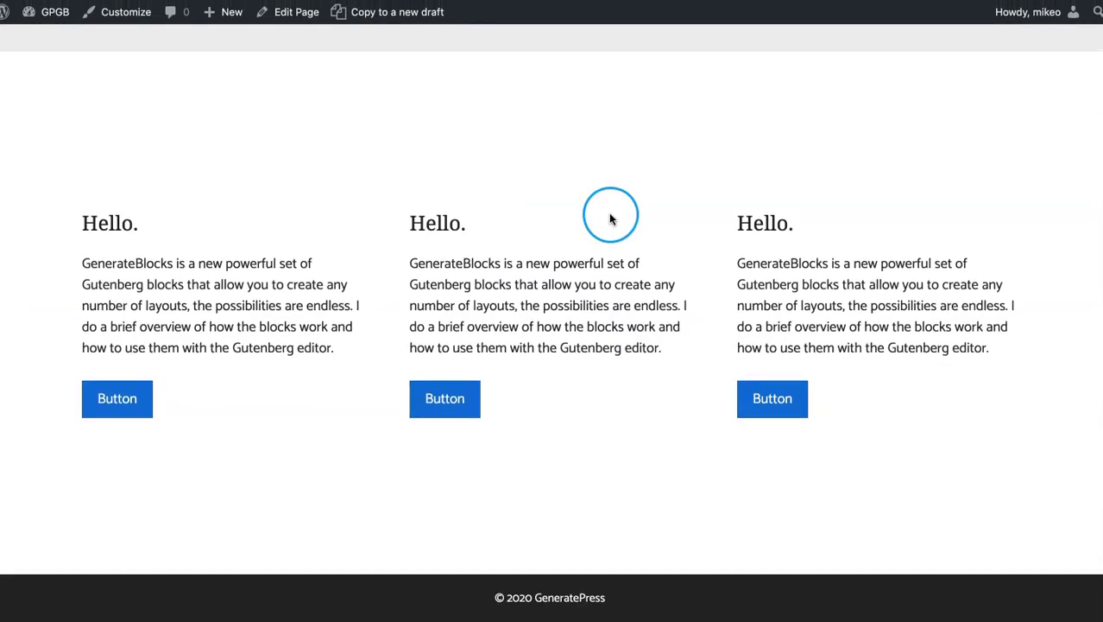
scroll(610, 213, "up", 8)
scroll(252, 187, "down", 2)
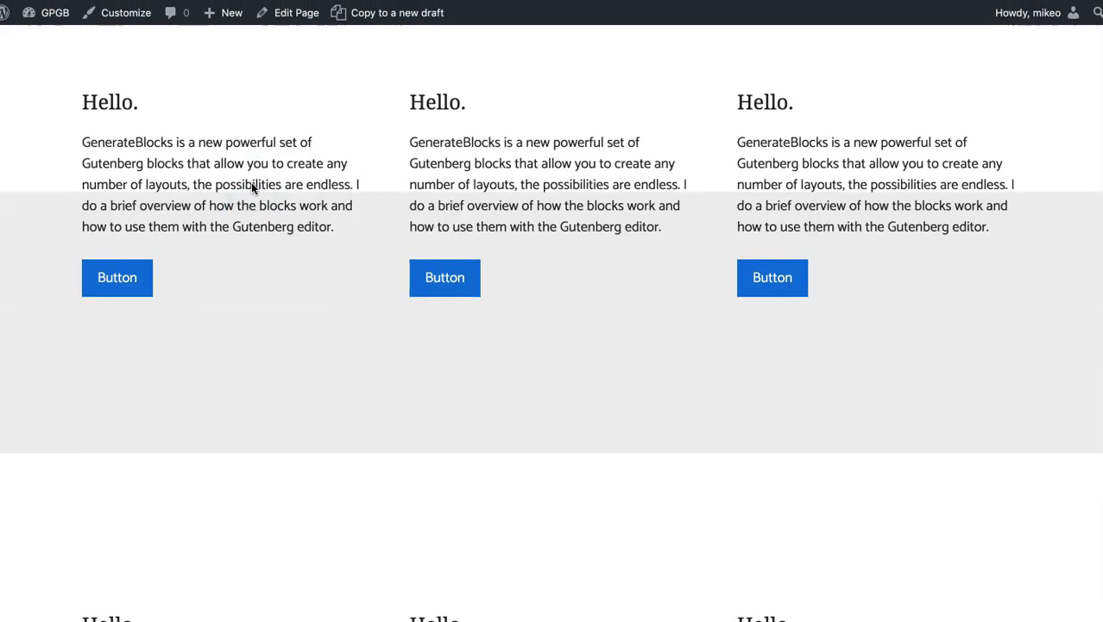
scroll(252, 188, "up", 8)
scroll(252, 188, "down", 4)
scroll(251, 187, "down", 2)
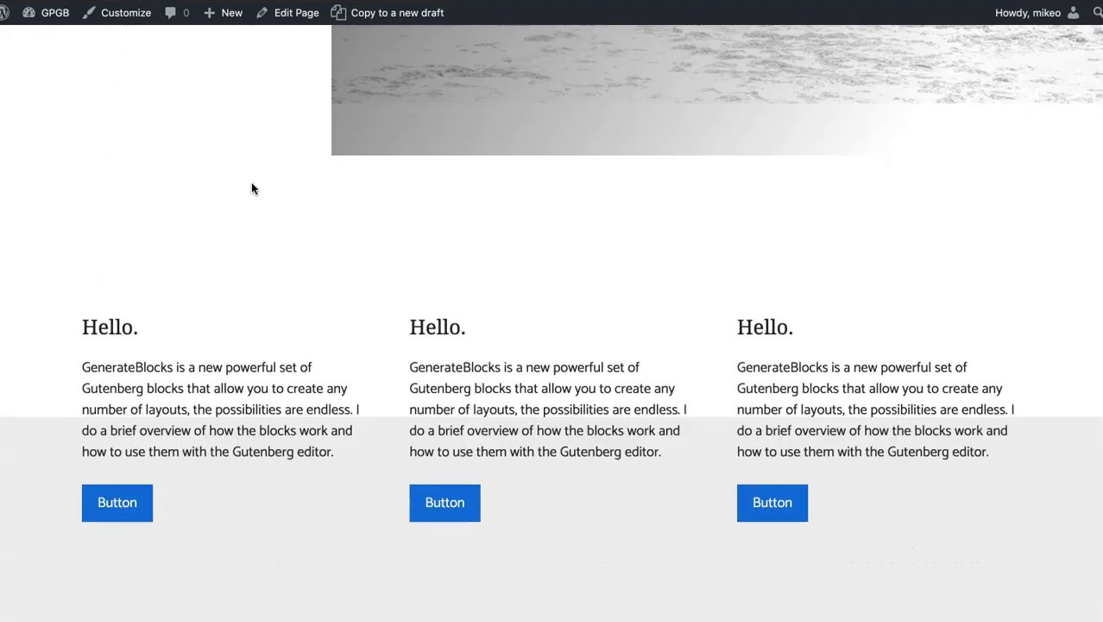
scroll(251, 187, "down", 7)
left_click(547, 209)
scroll(546, 209, "up", 10)
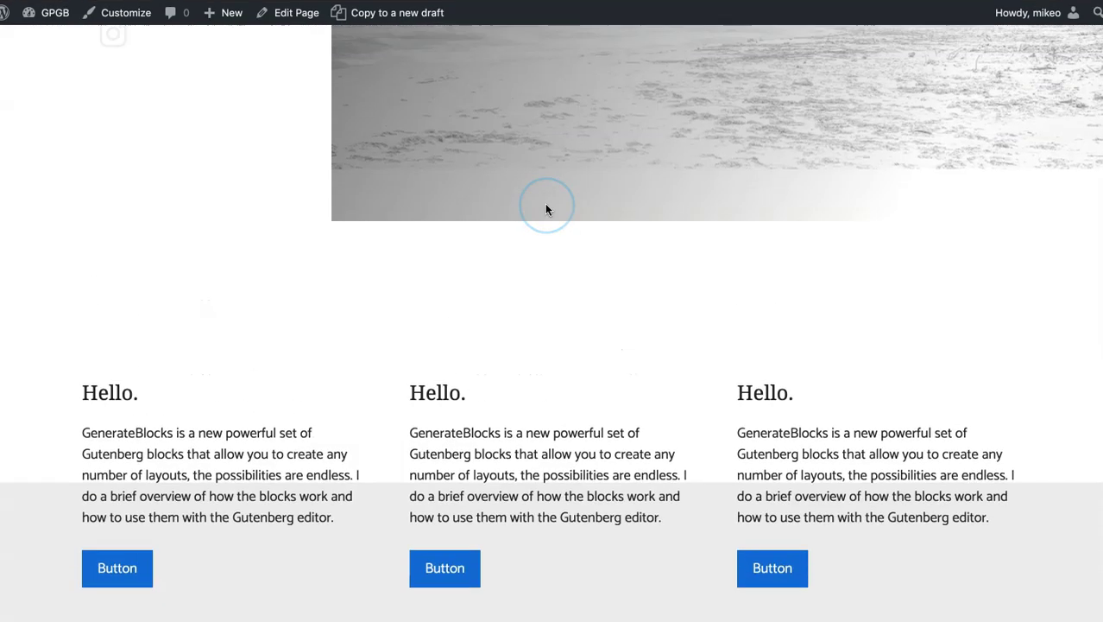
scroll(546, 209, "down", 5)
scroll(546, 209, "down", 5)
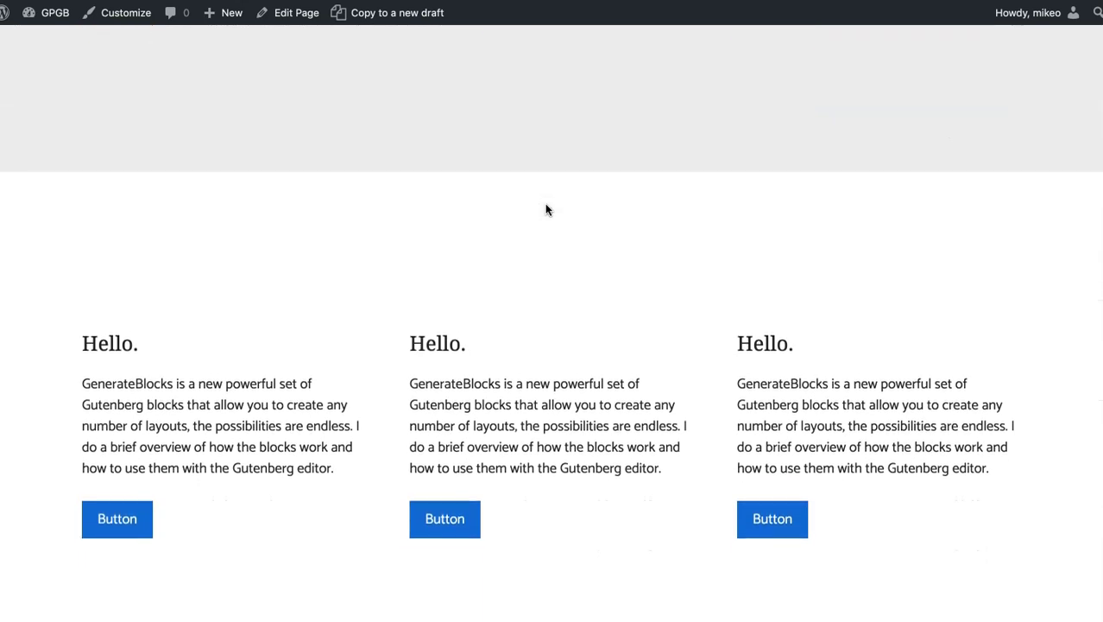
scroll(546, 209, "down", 3)
scroll(545, 209, "up", 13)
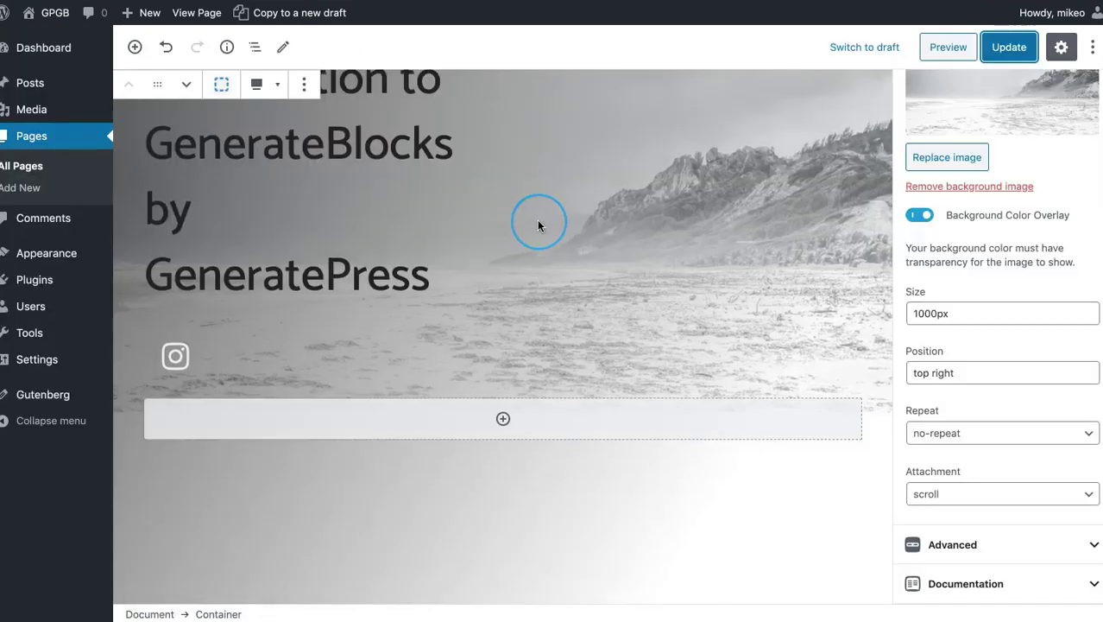
Select the outer Container of the three-column Hello section that has the hard-edged grey gradient.
scroll(535, 220, "down", 5)
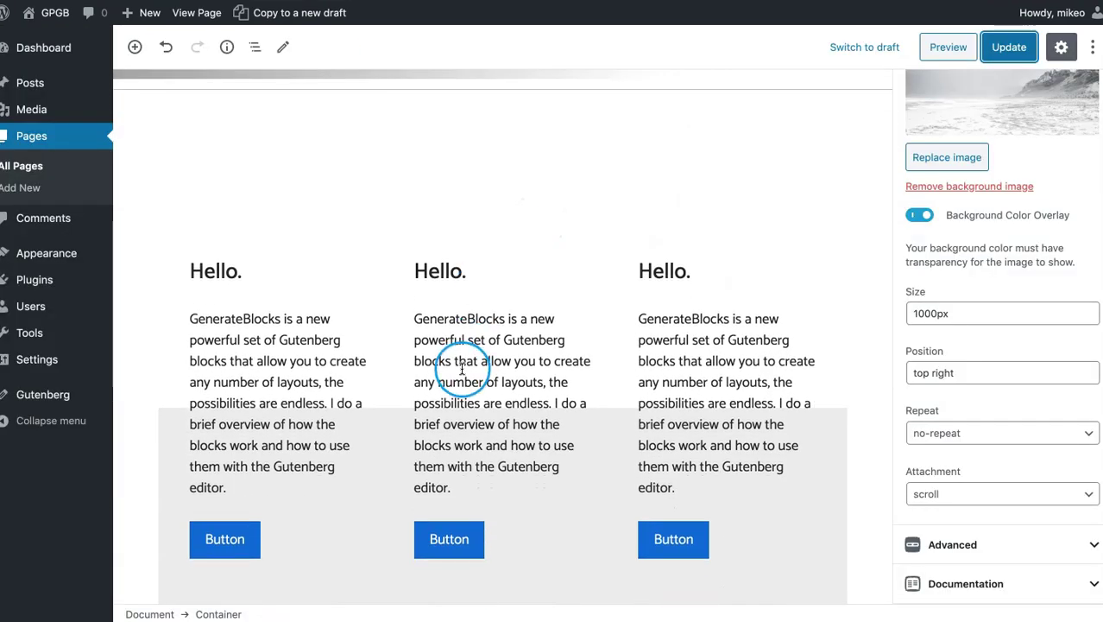
left_click(462, 369)
left_click(255, 47)
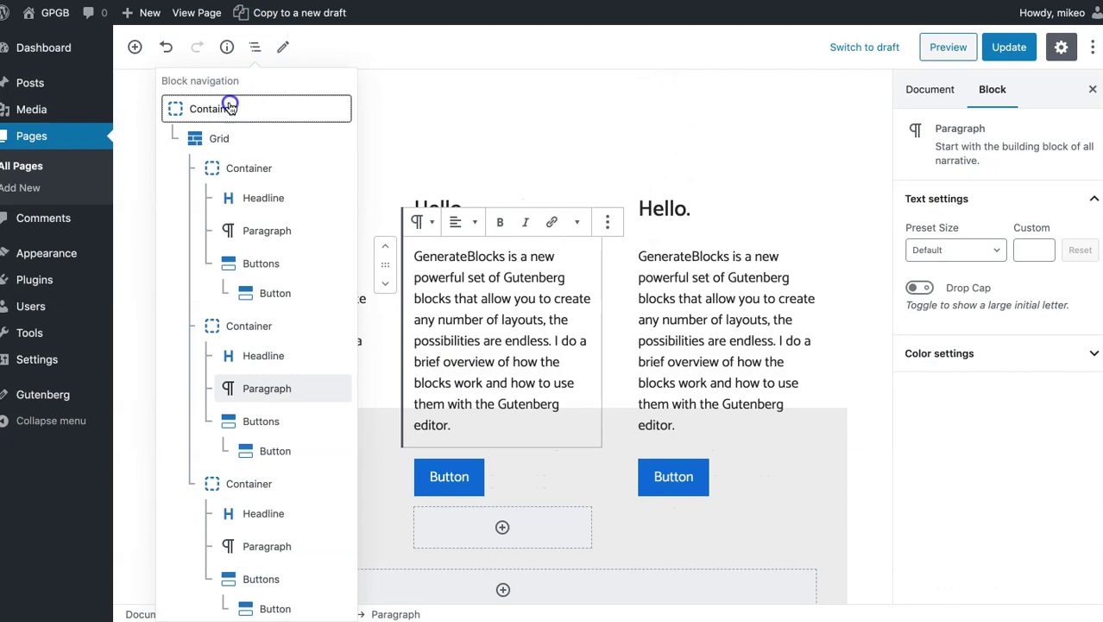
left_click(230, 104)
scroll(993, 256, "down", 2)
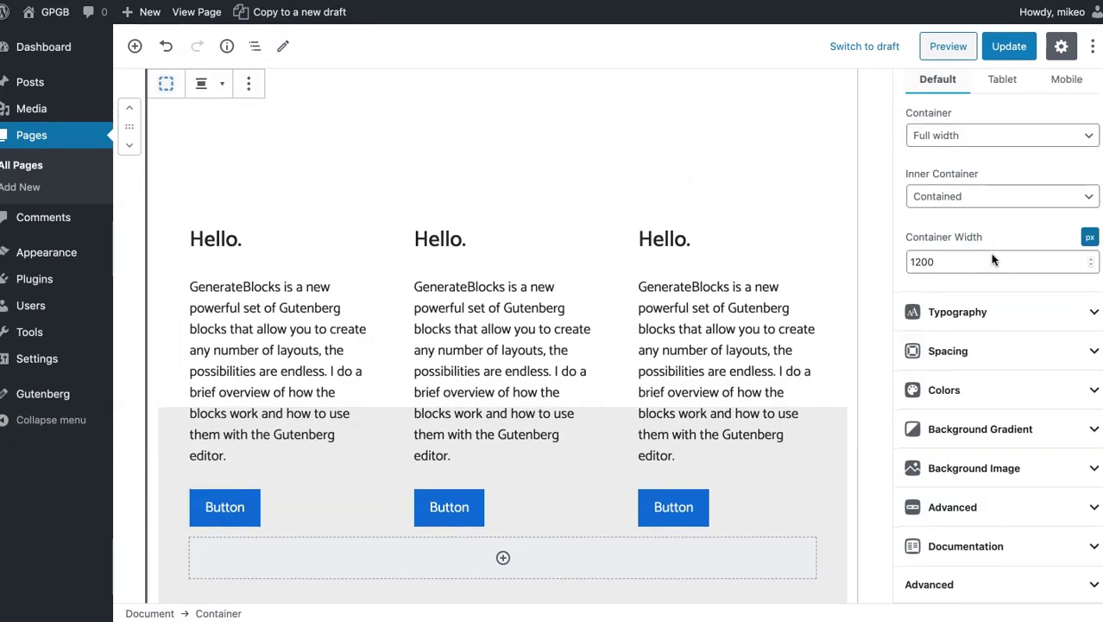
Change the section's background gradient direction so its hard edge slopes diagonally down from left to right, and update the page.
left_click(1017, 437)
left_click(950, 433)
scroll(980, 380, "down", 2)
left_click_drag(980, 365, 986, 366)
left_click(1009, 48)
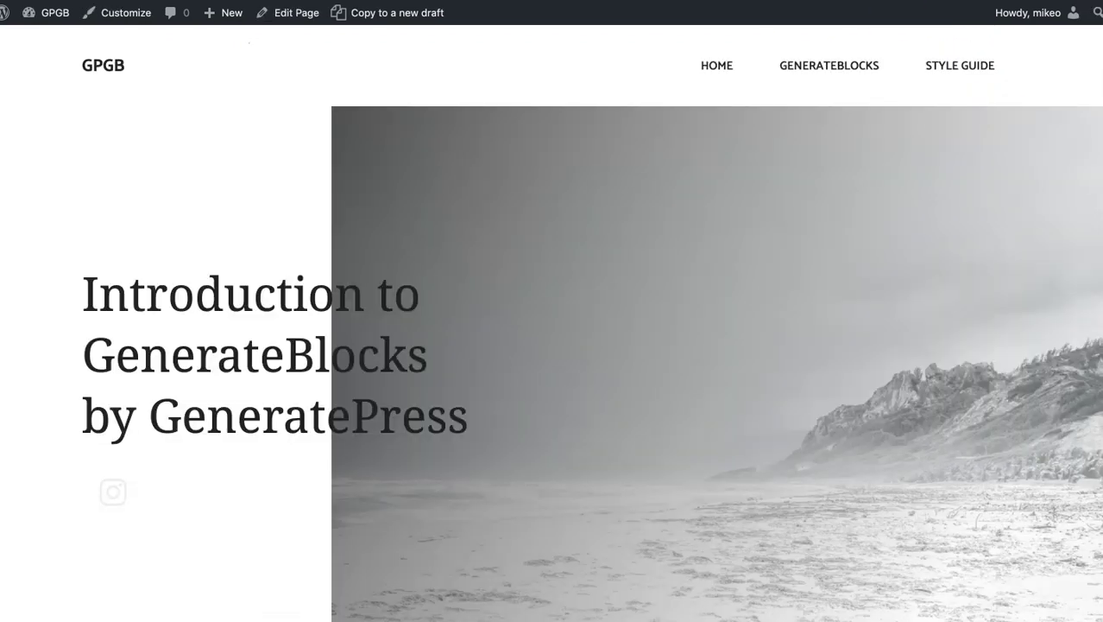
Examine the previewed page from the hero image through the diagonal-gradient section to the plain three-column section and footer.
scroll(542, 92, "down", 8)
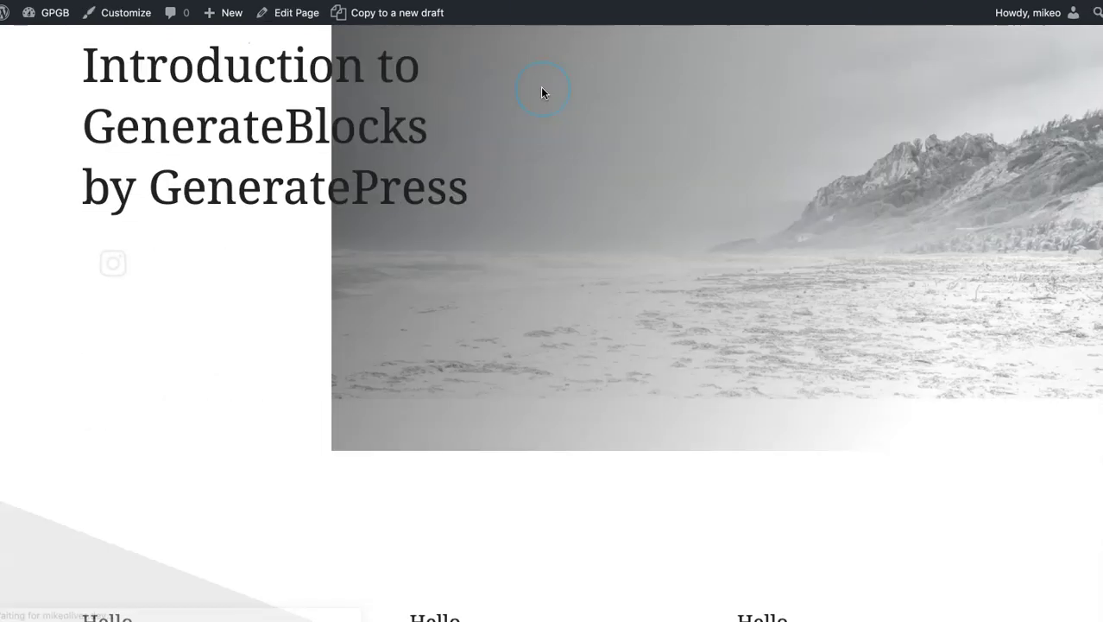
scroll(542, 92, "up", 2)
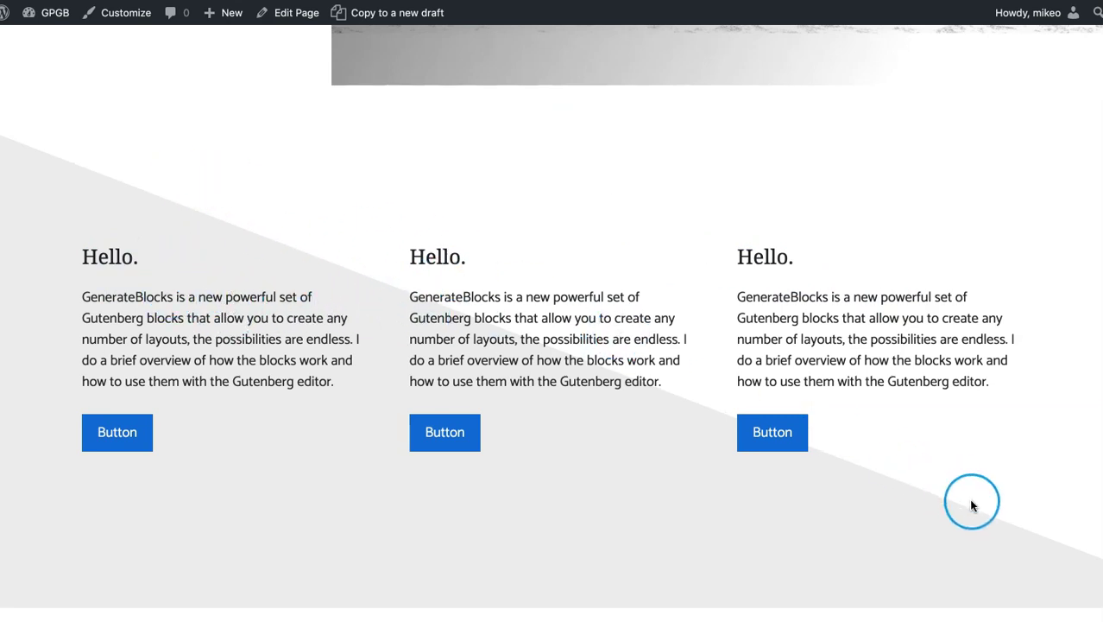
scroll(334, 134, "up", 1)
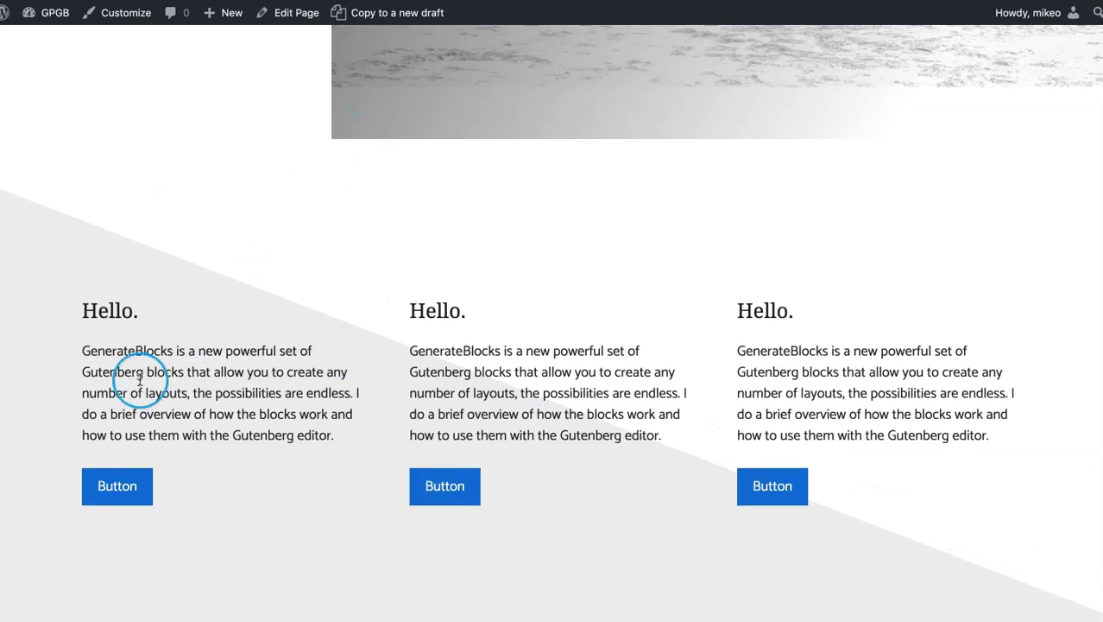
scroll(585, 232, "up", 2)
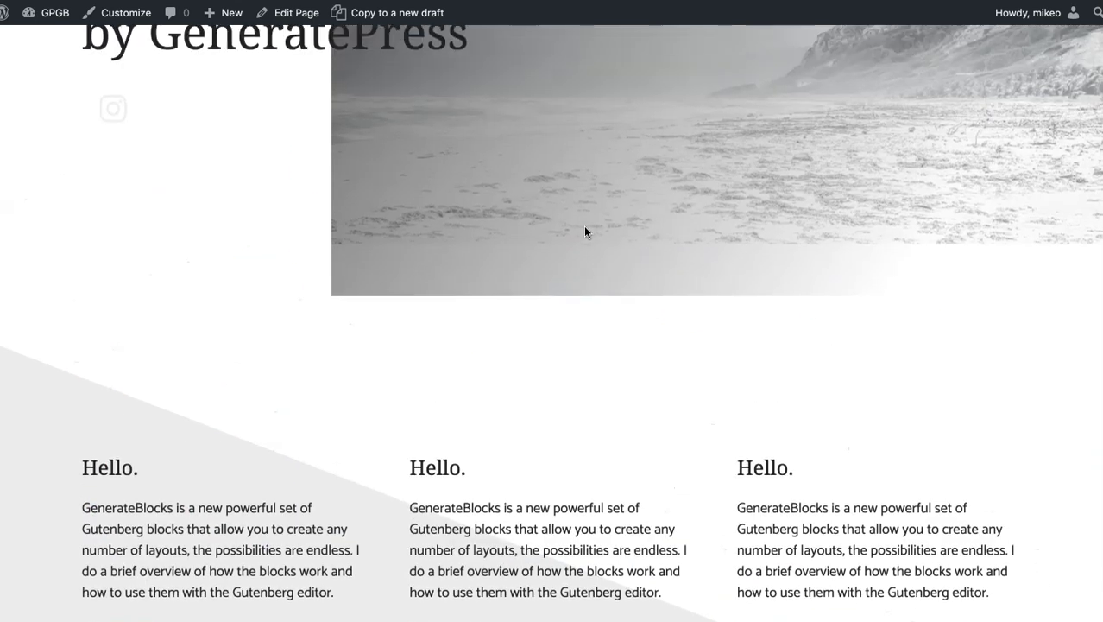
scroll(555, 185, "down", 3)
scroll(552, 185, "up", 8)
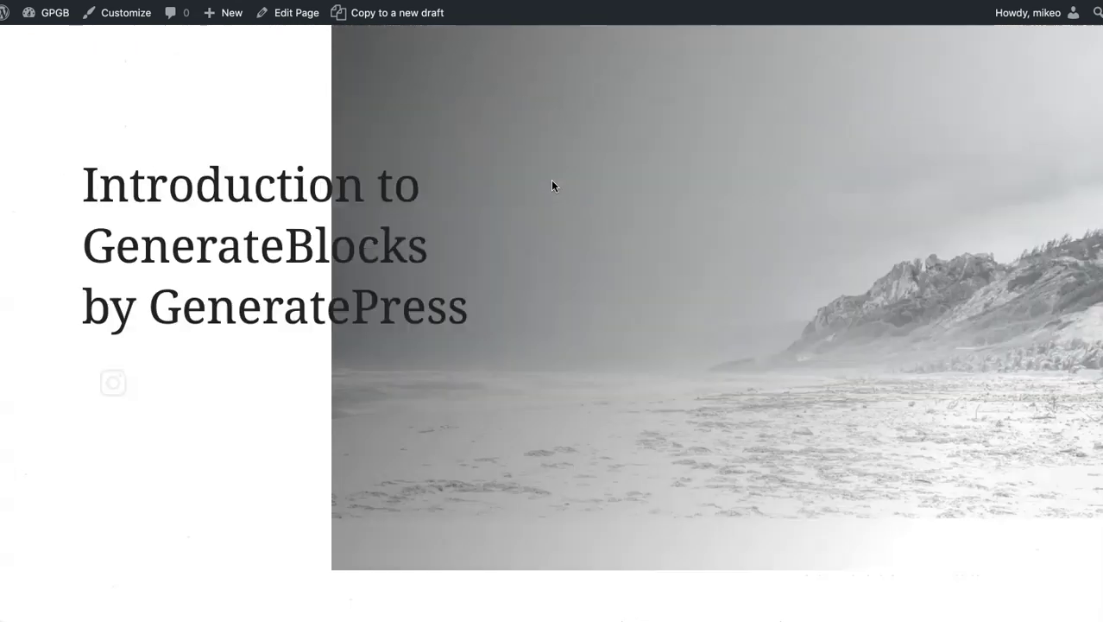
scroll(552, 186, "down", 3)
scroll(552, 185, "up", 4)
scroll(552, 186, "up", 2)
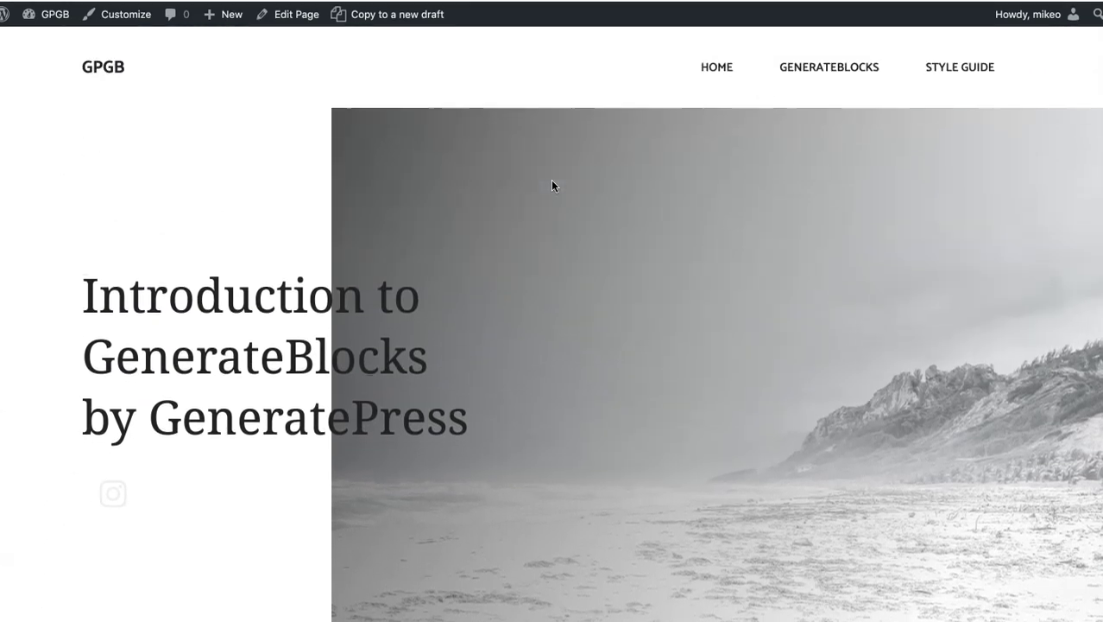
scroll(505, 188, "down", 8)
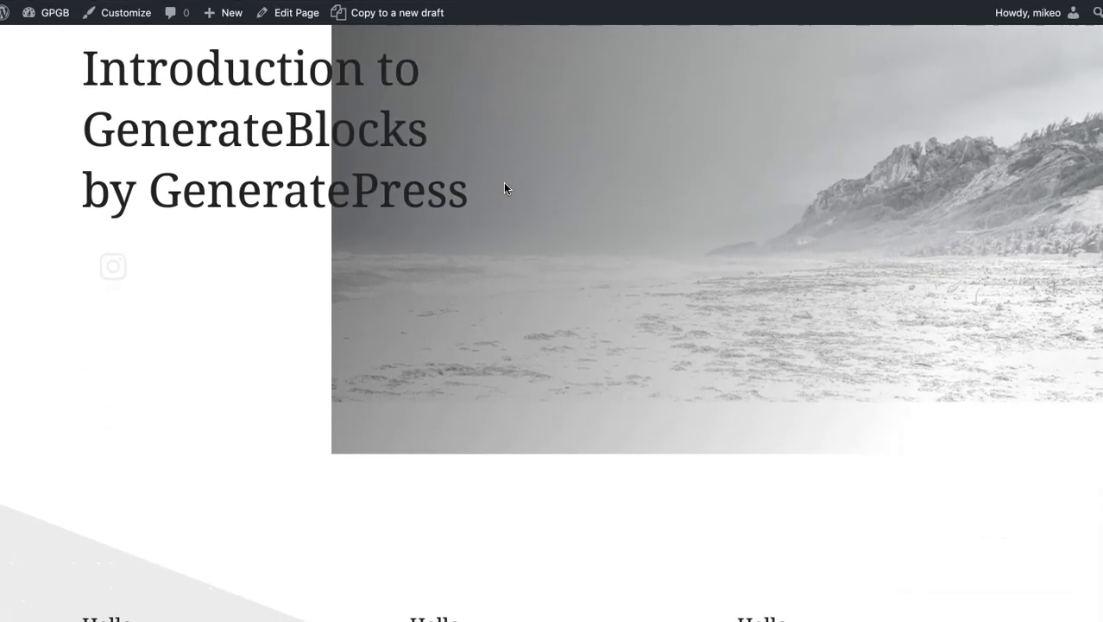
scroll(505, 189, "down", 8)
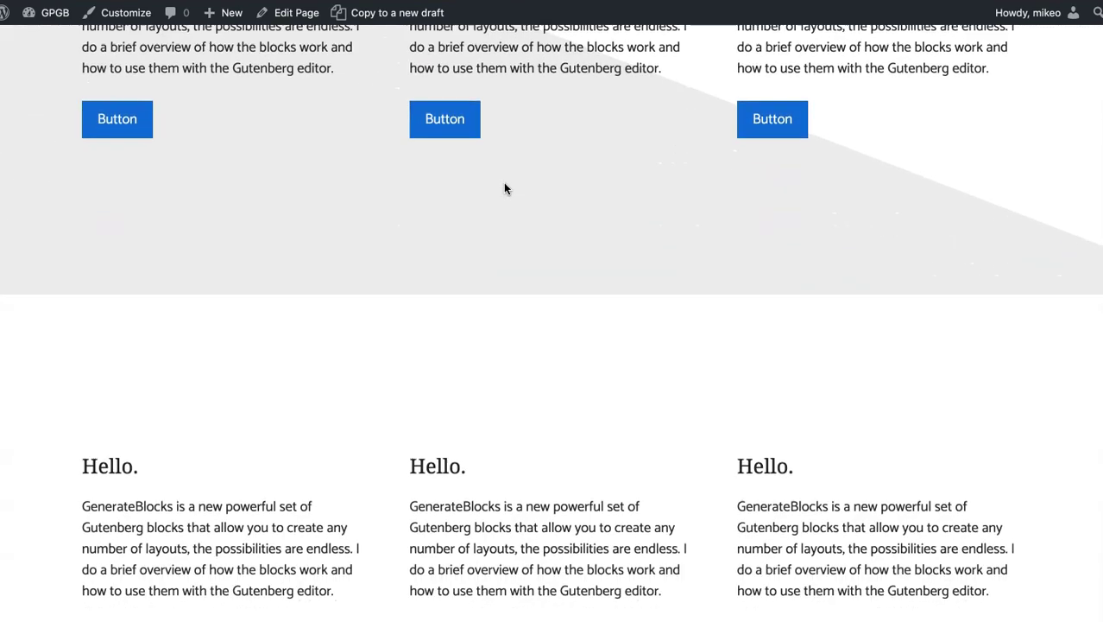
scroll(505, 188, "down", 1)
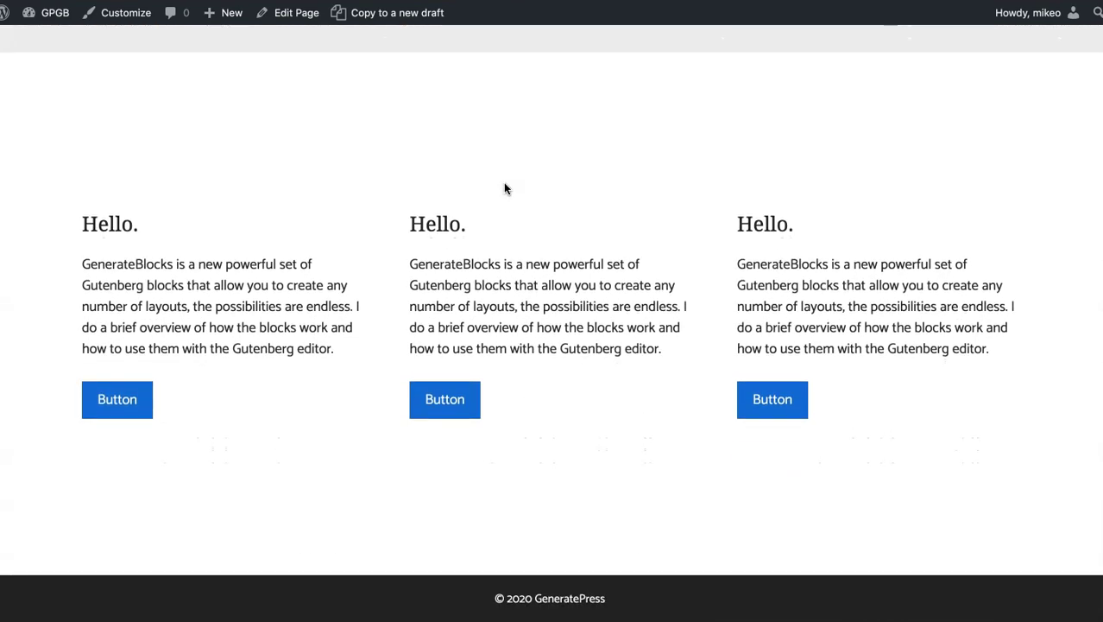